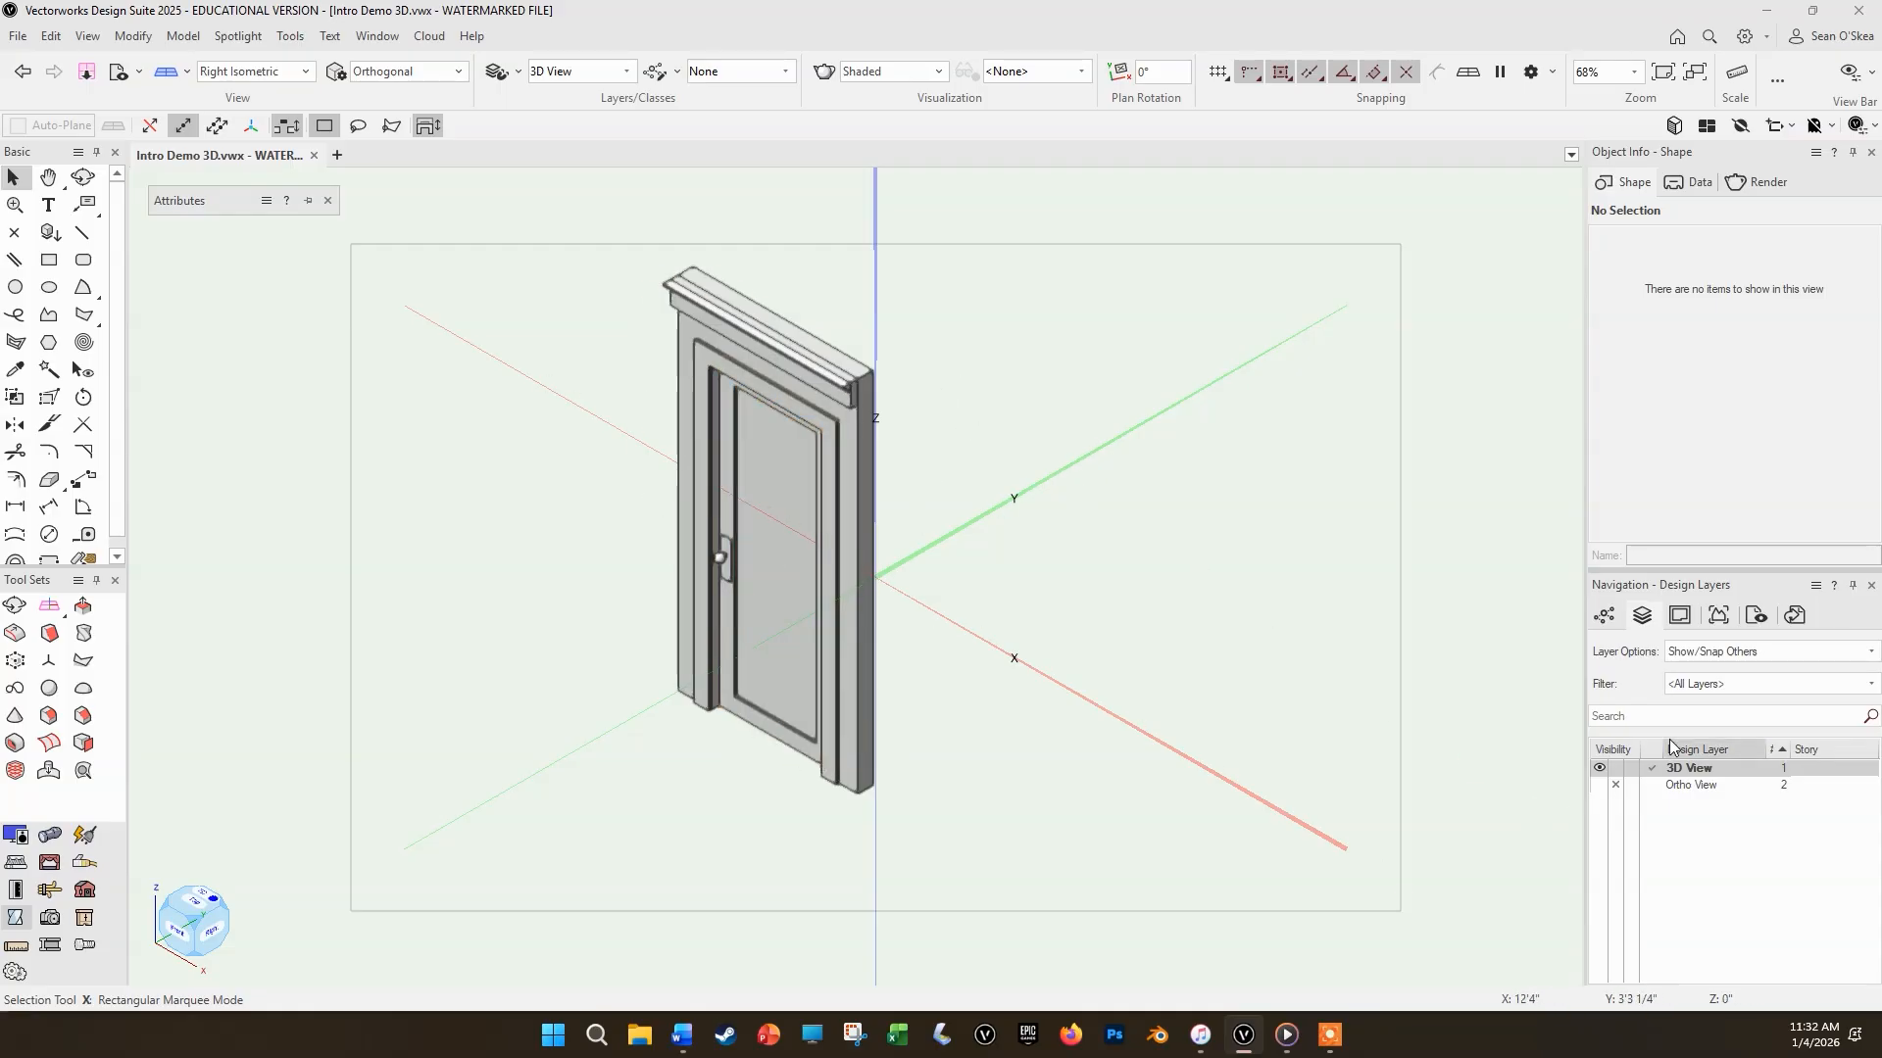
# Step: View the Ortho View layer's door drawings in Top/Plan, and return to the 3D View layer in Right Isometric
pyautogui.click(1652, 787)
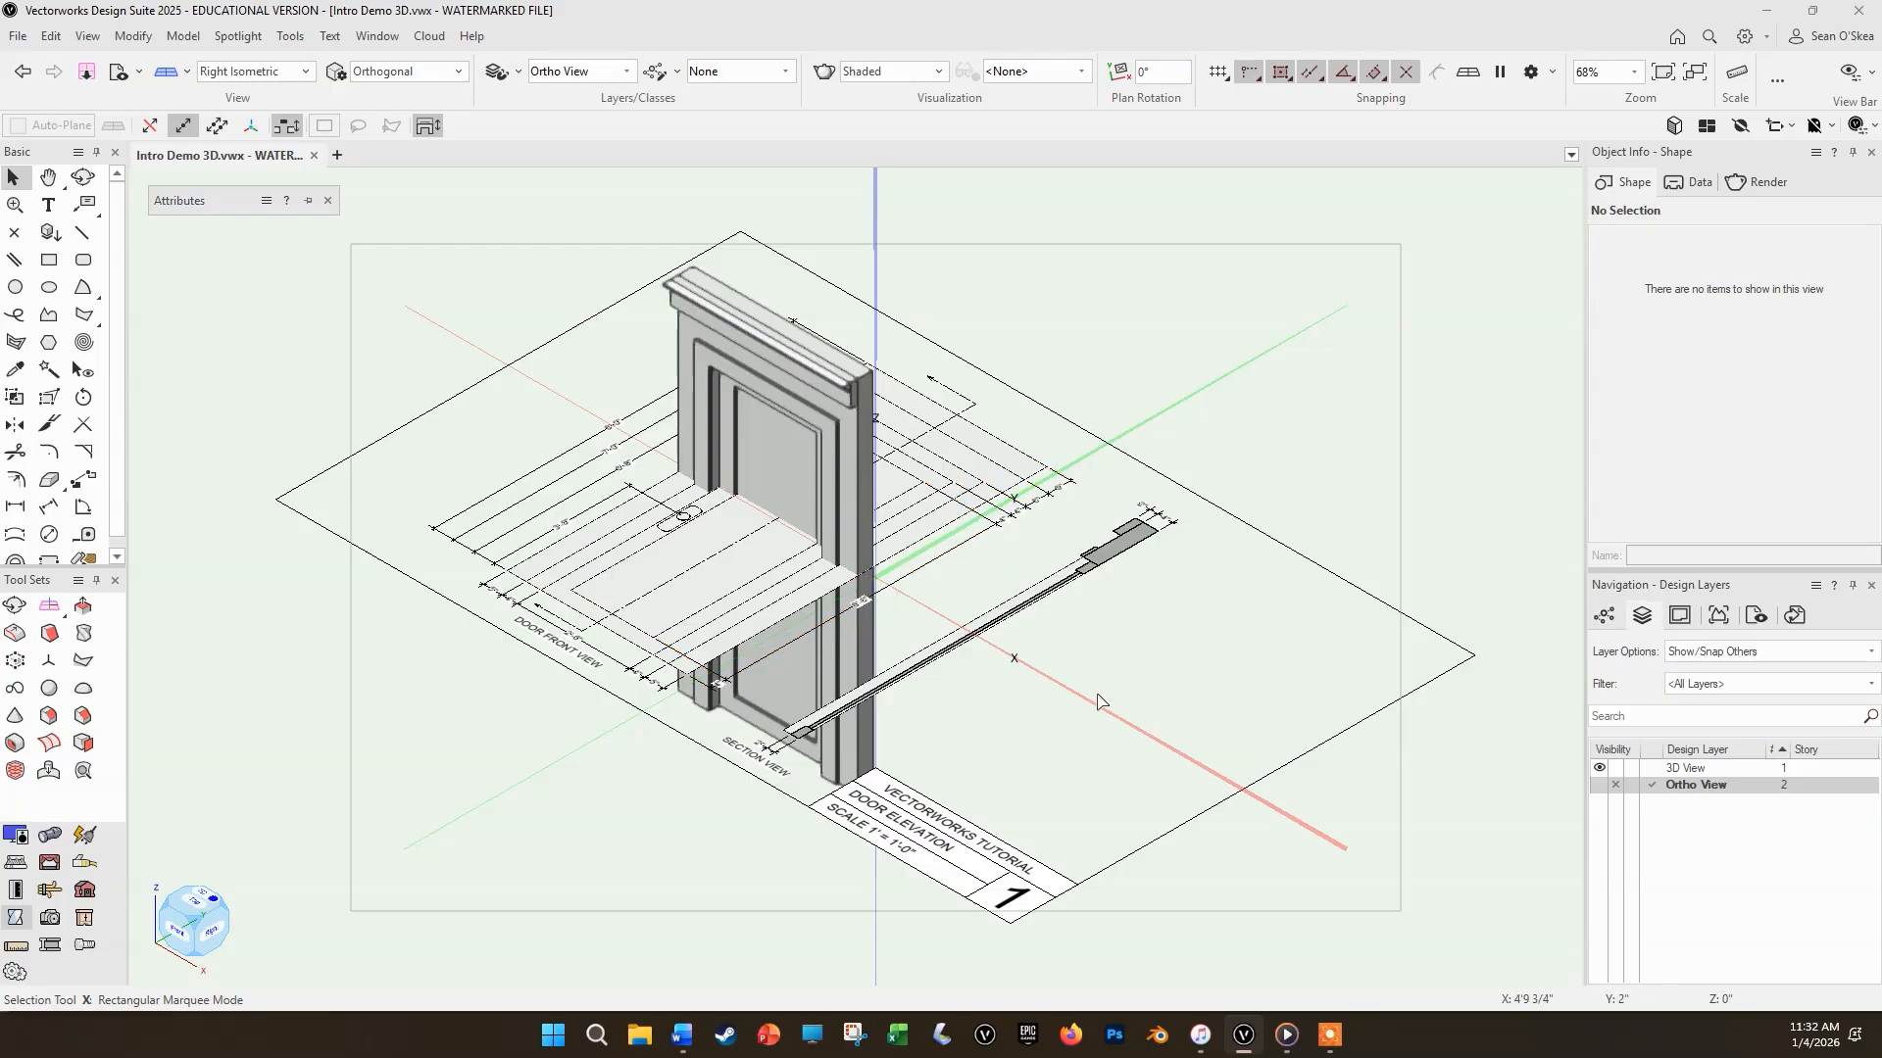
pyautogui.press('F5')
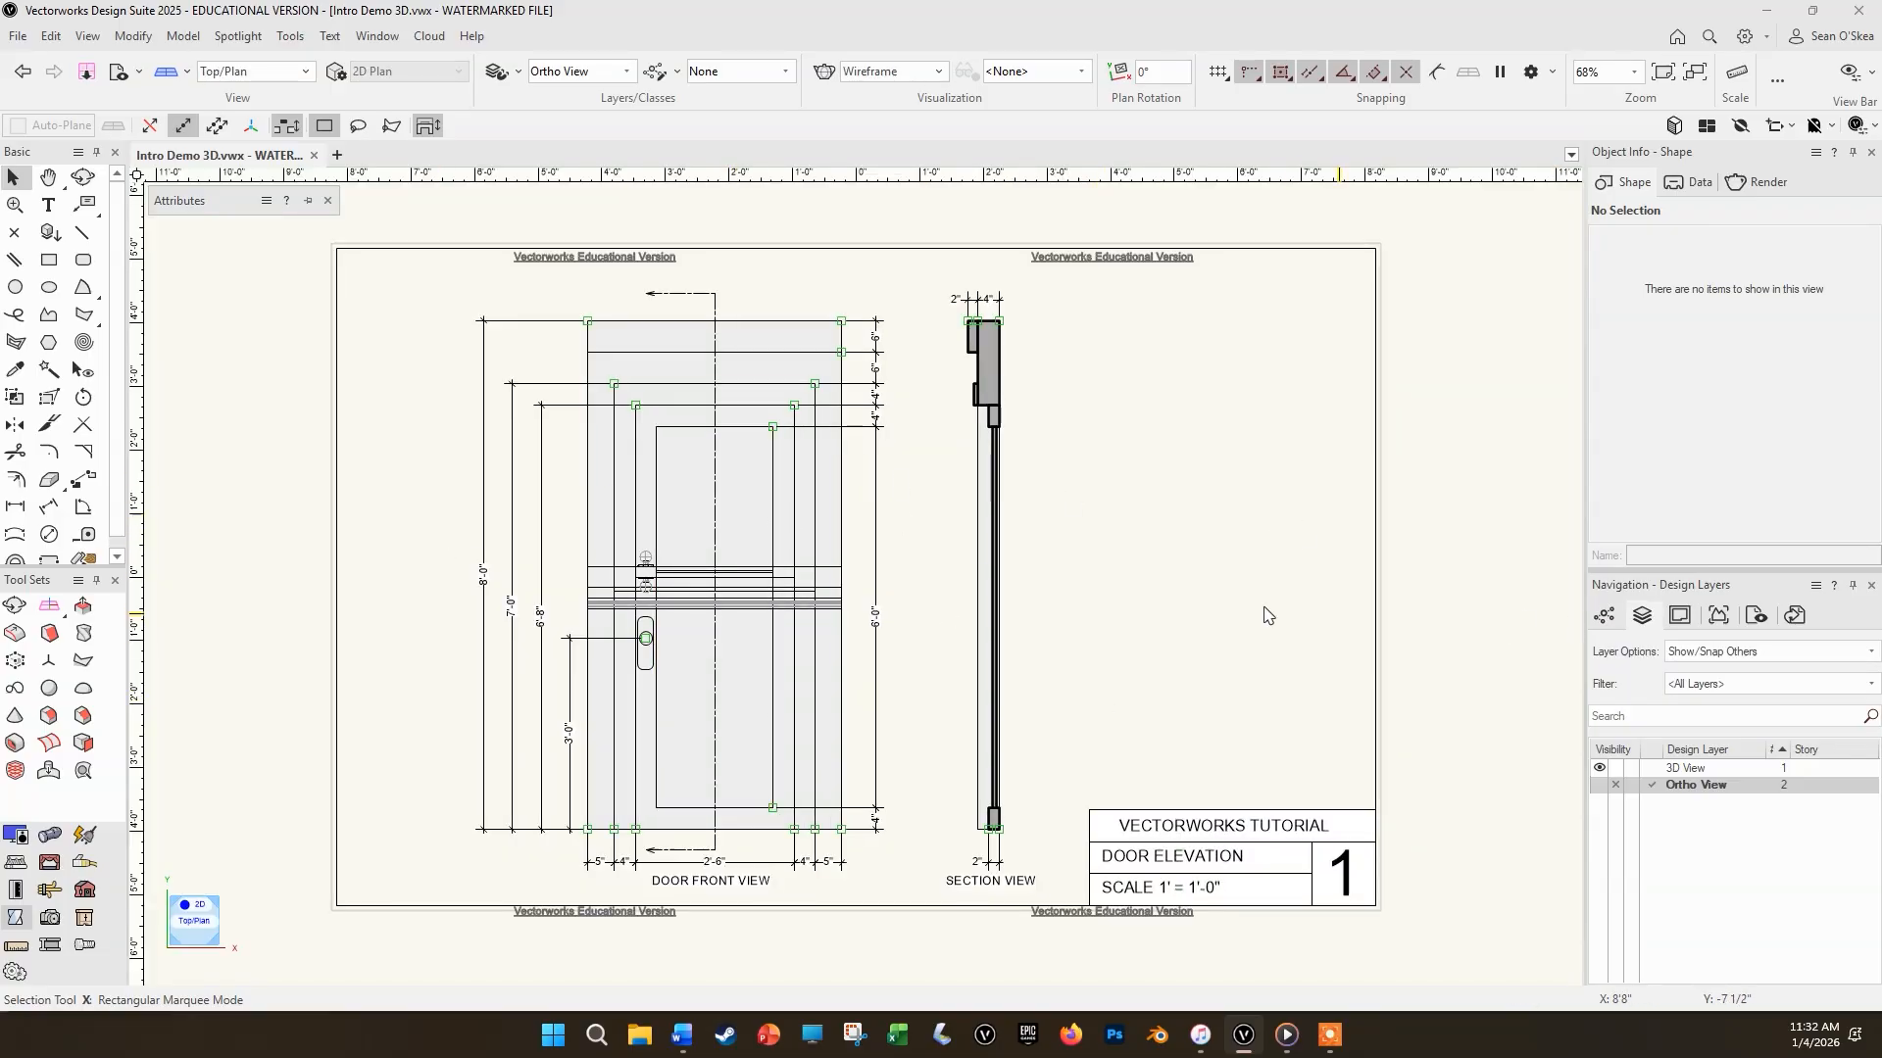
pyautogui.click(1654, 768)
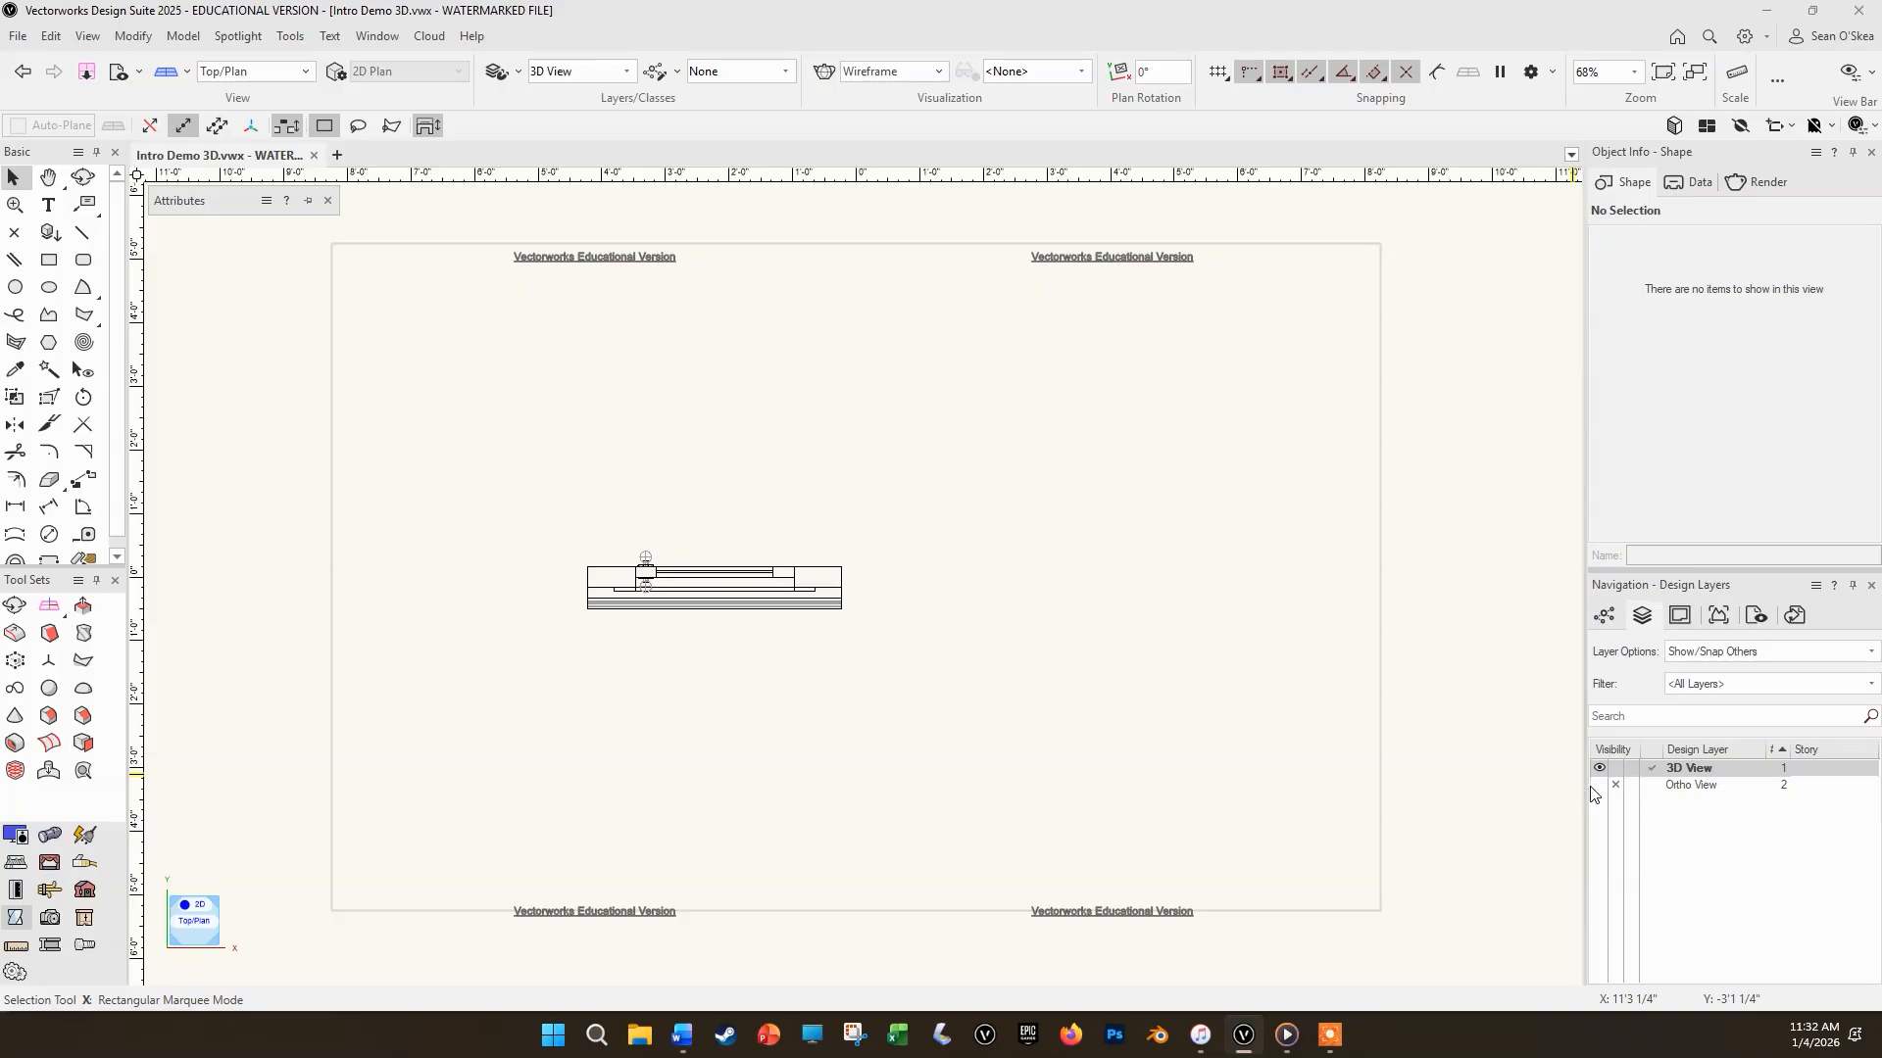
pyautogui.press('3')
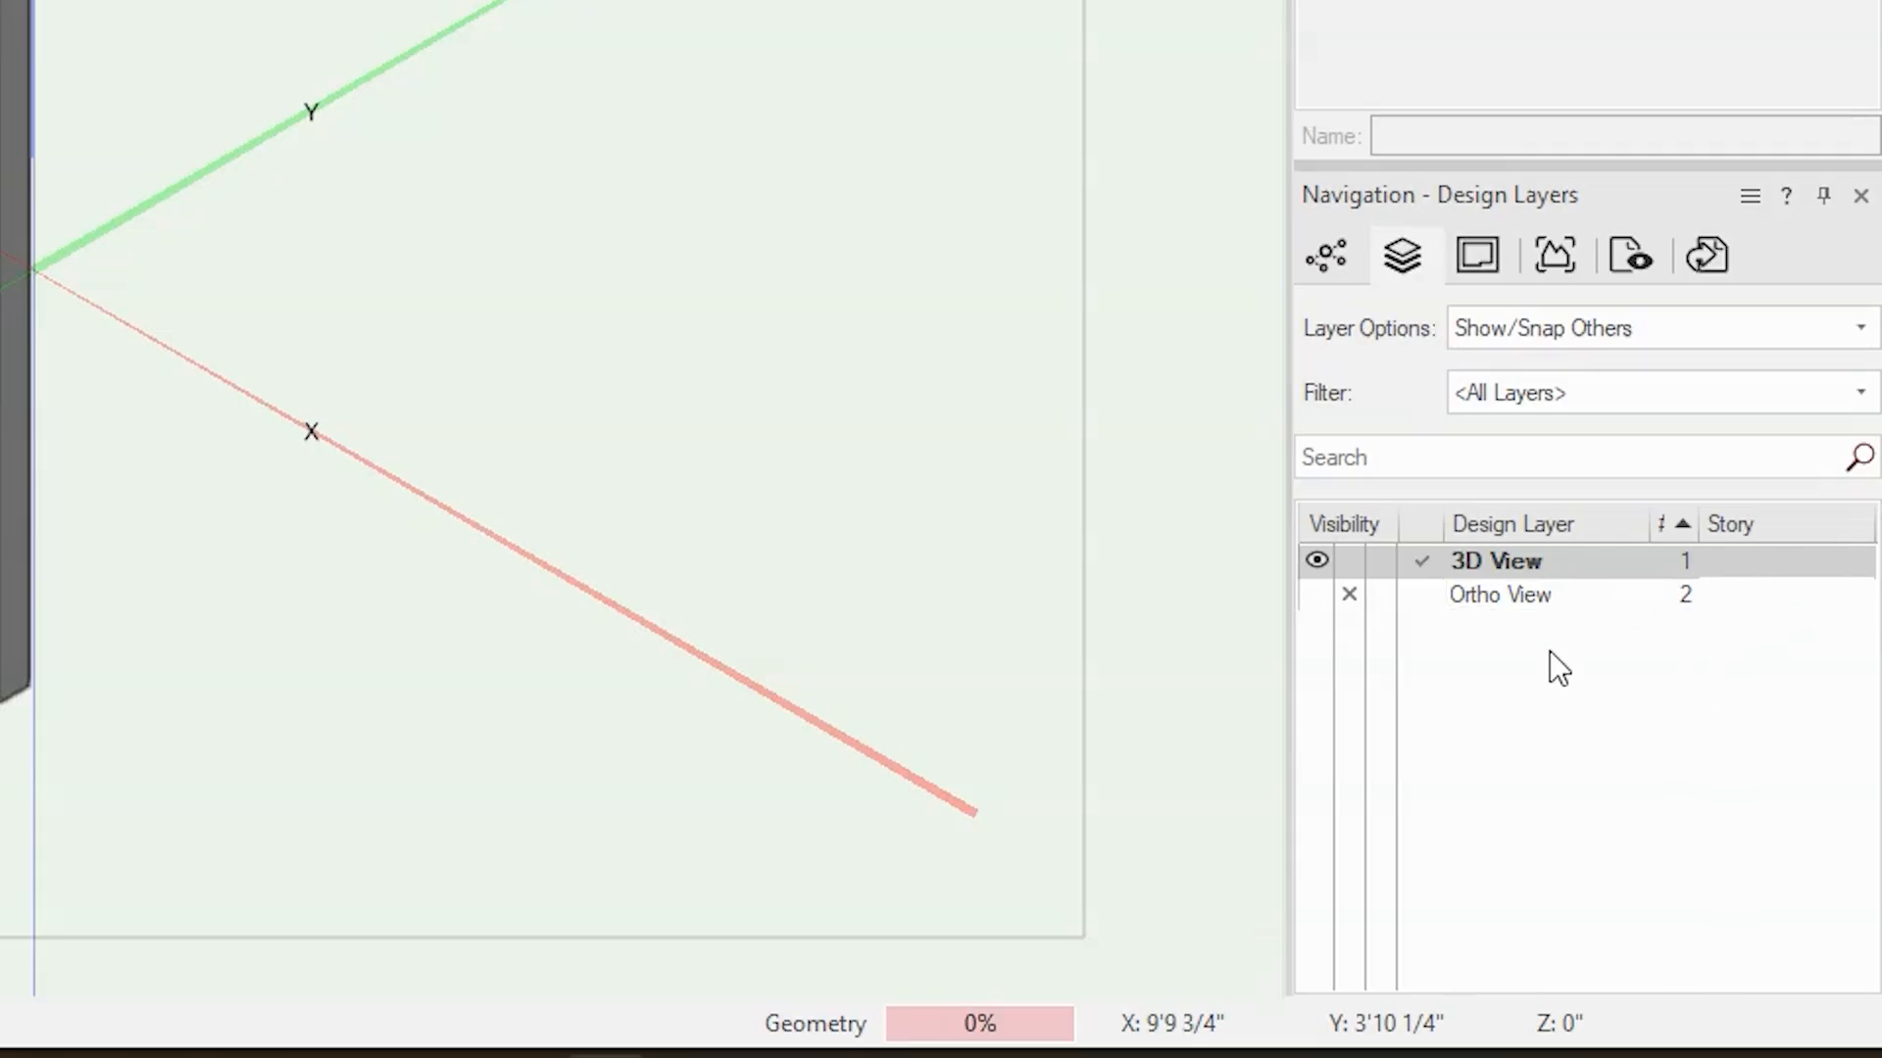
# Step: Hide the Labels class
pyautogui.click(1319, 253)
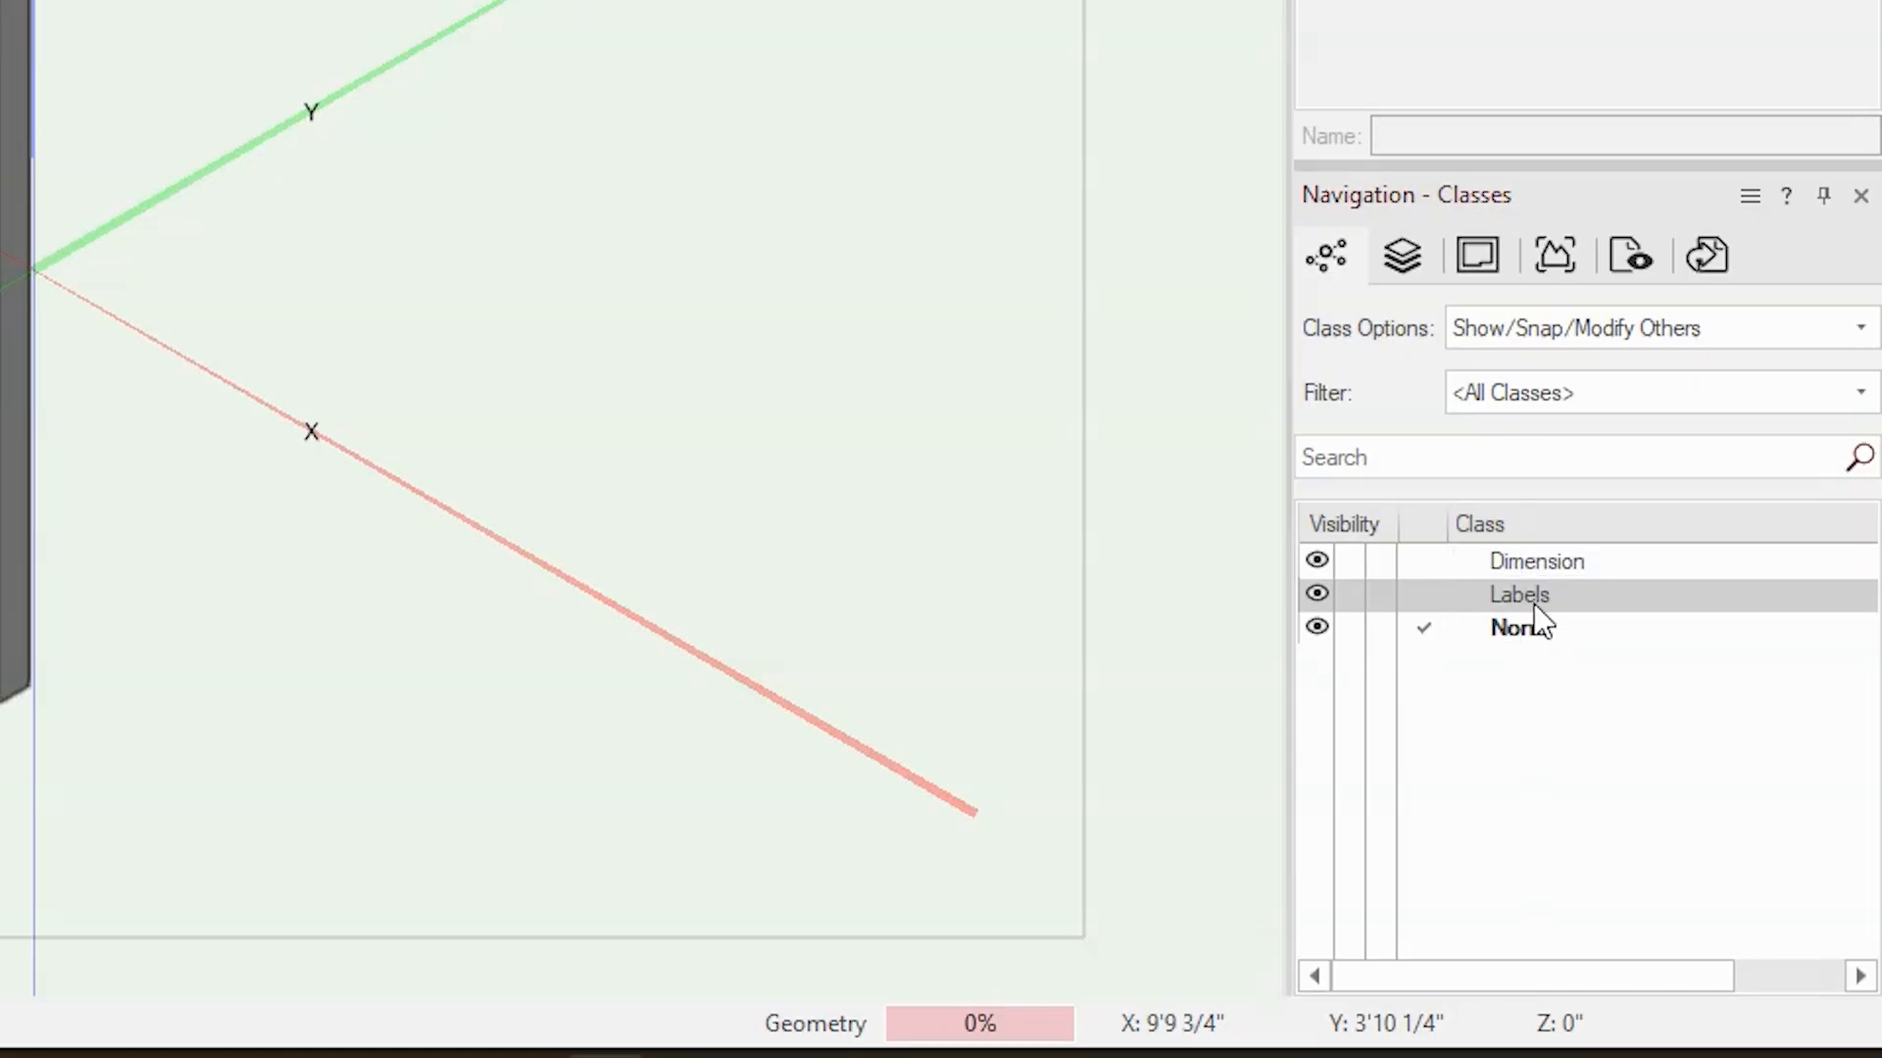
pyautogui.click(1348, 594)
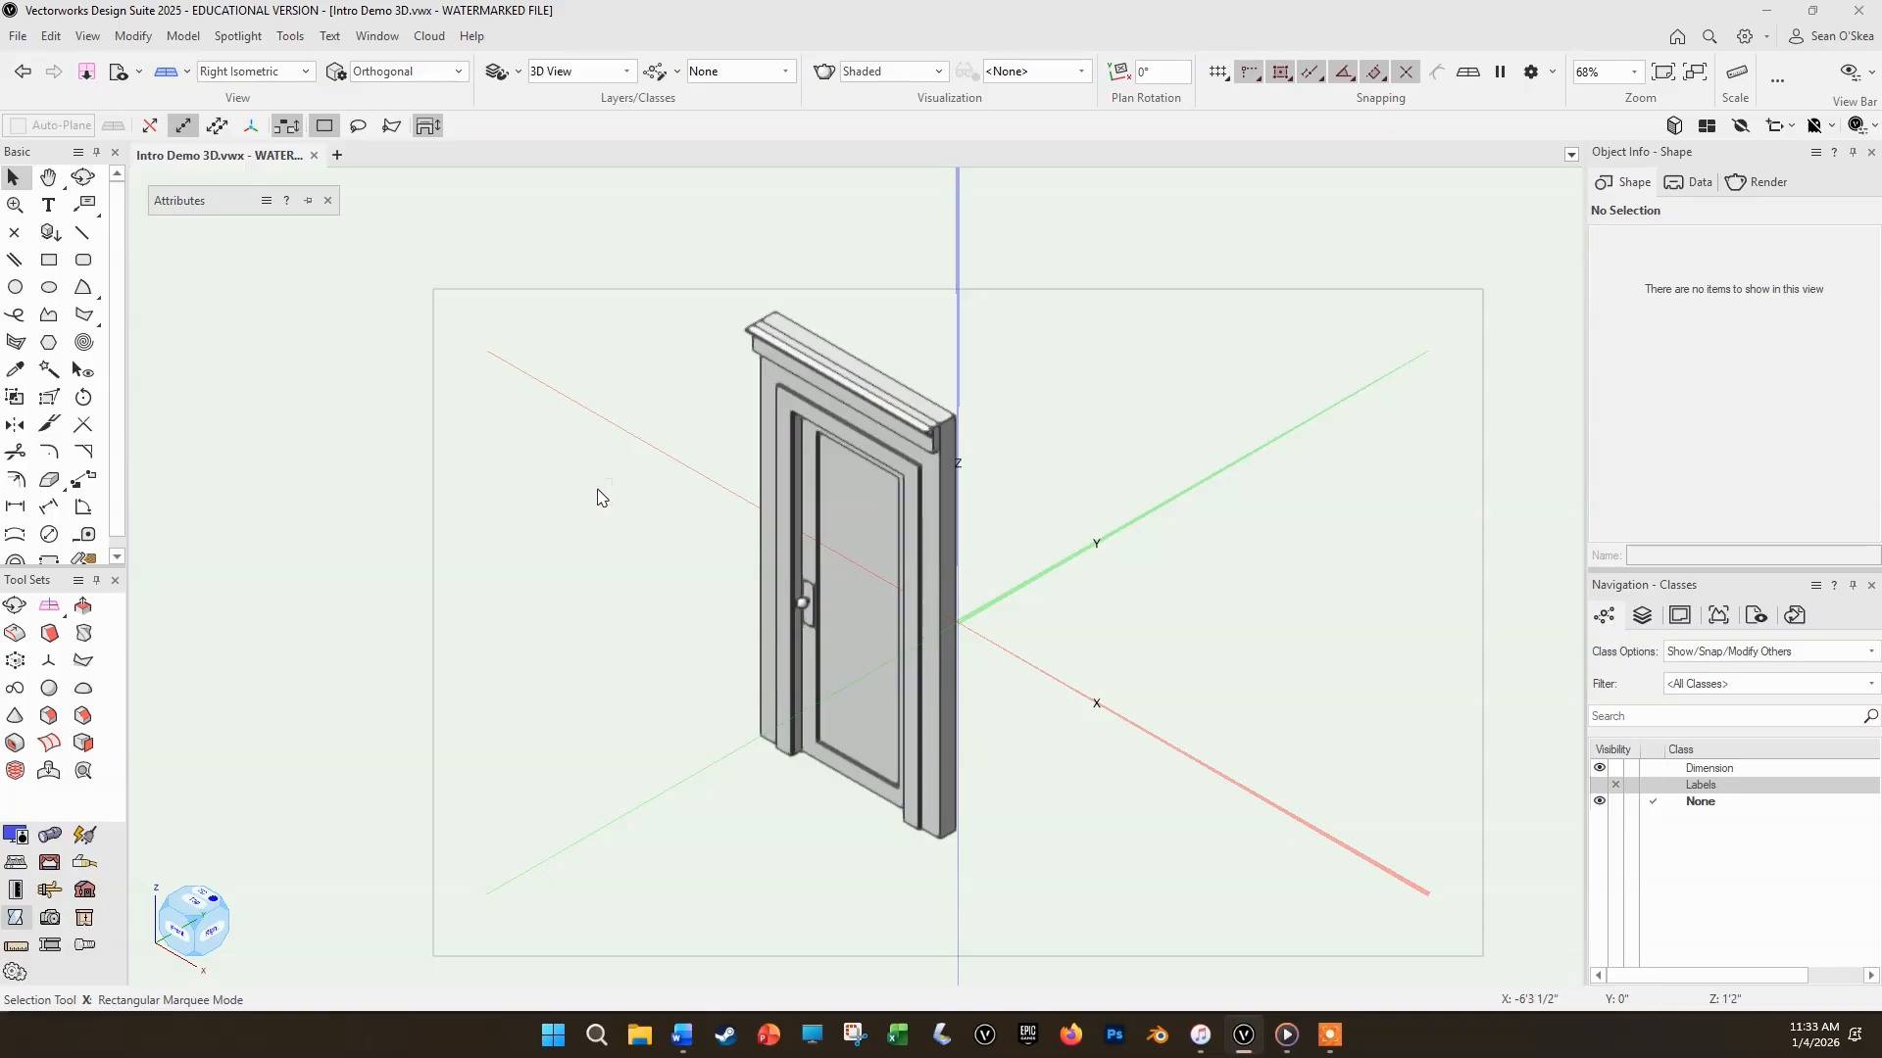
# Step: Set the 3D View layer to the Front view, start creating a viewport from it and check its layer visibility
pyautogui.press('KP_2')
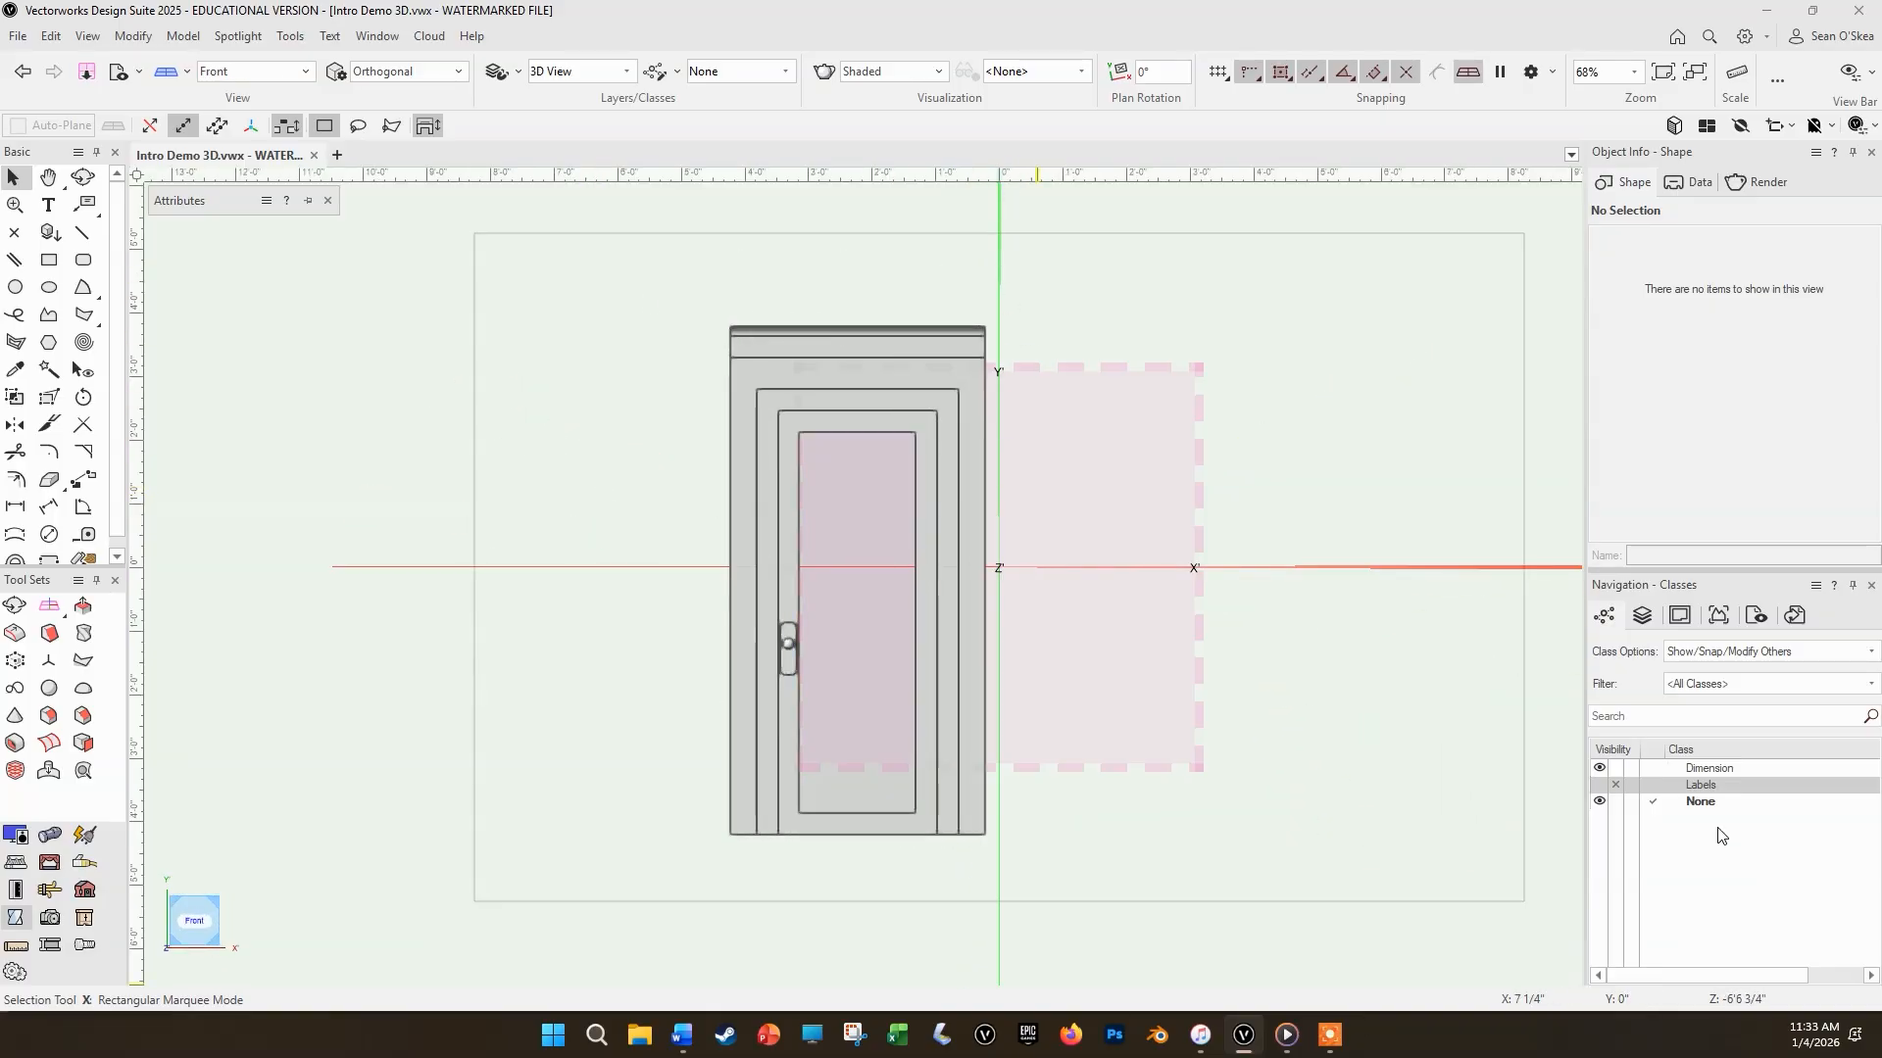
pyautogui.click(1641, 615)
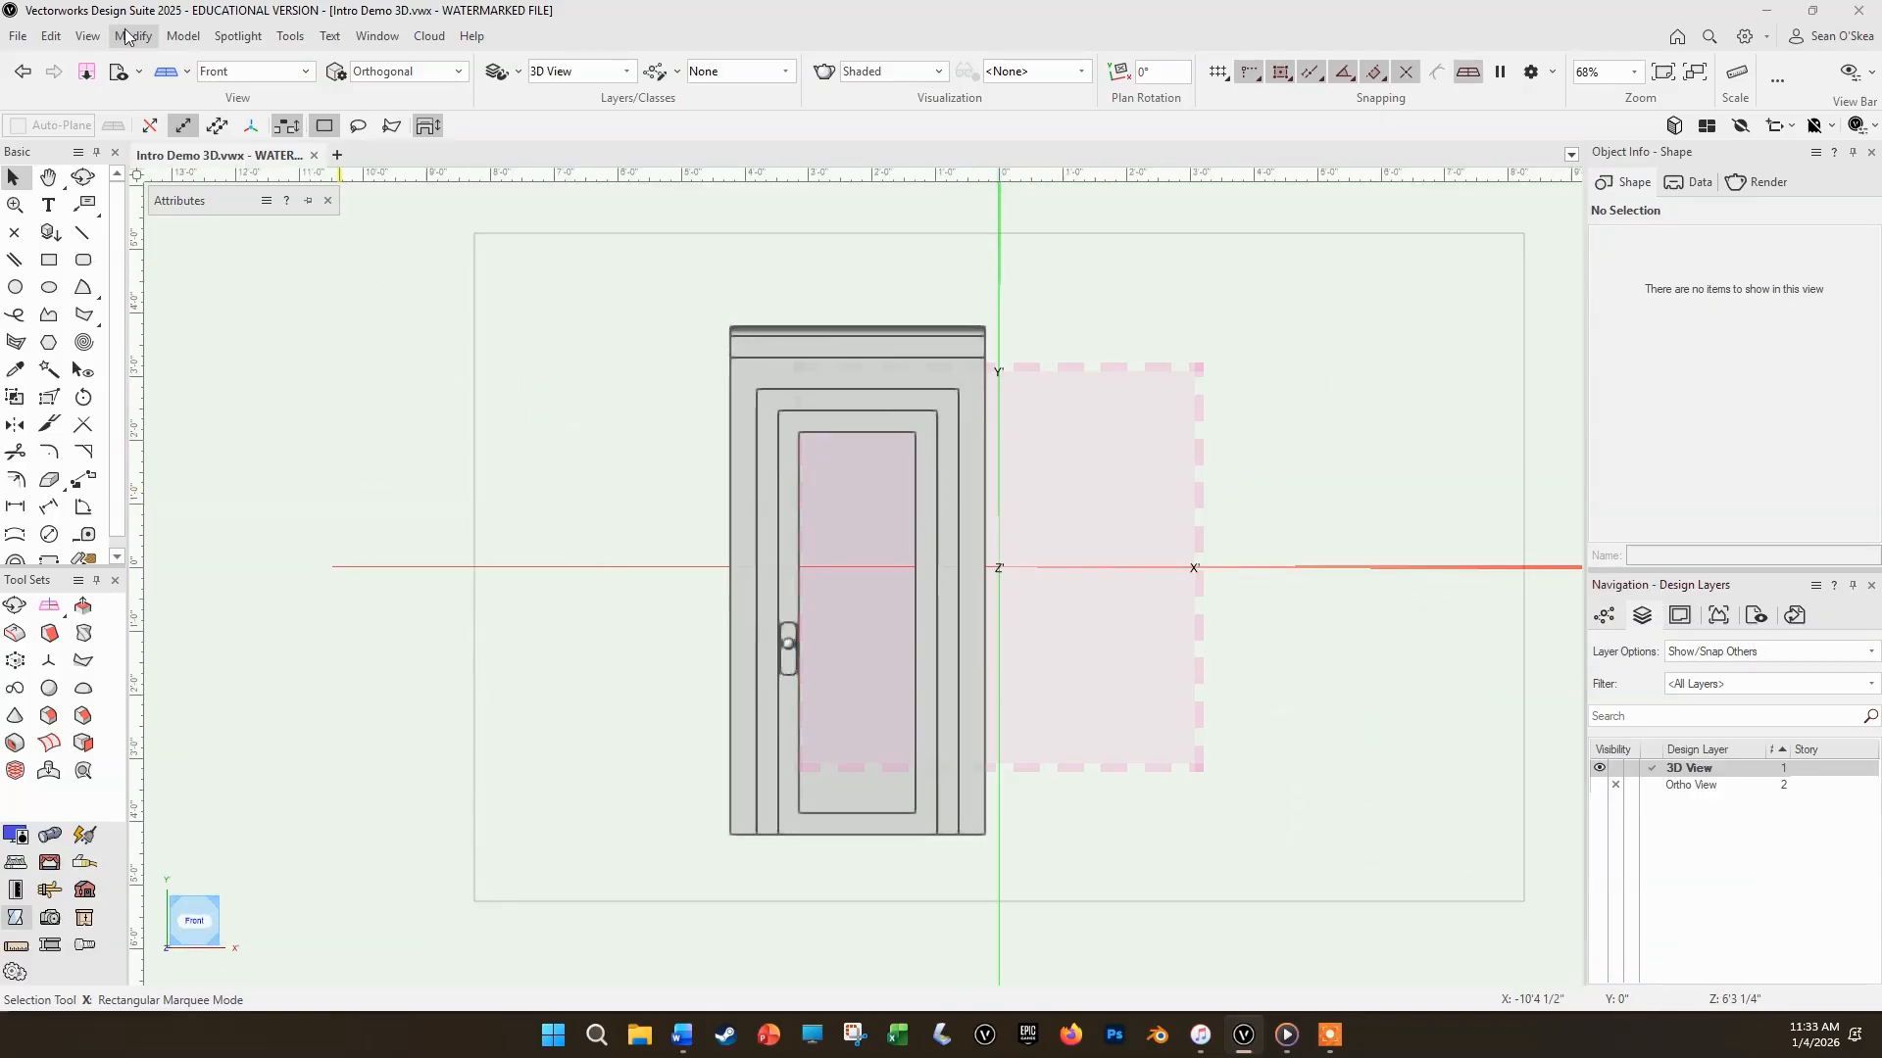
pyautogui.click(87, 35)
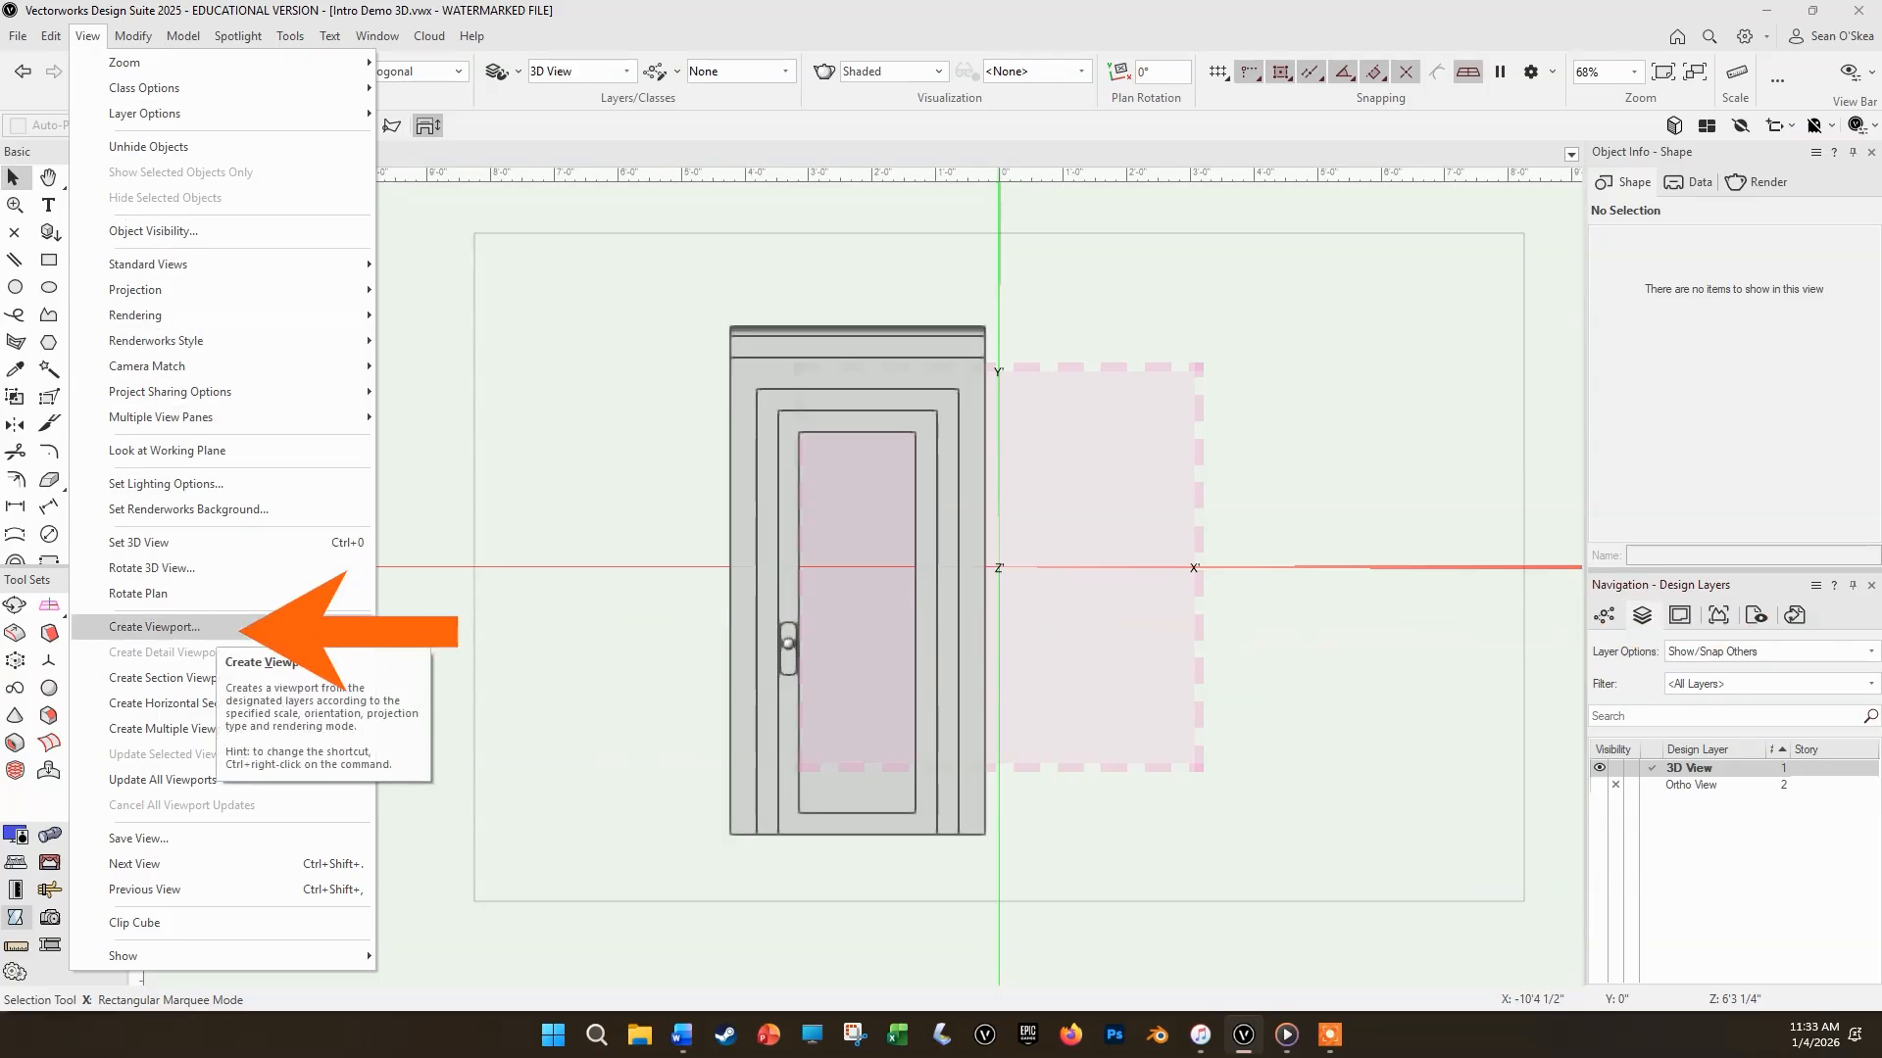
pyautogui.click(284, 627)
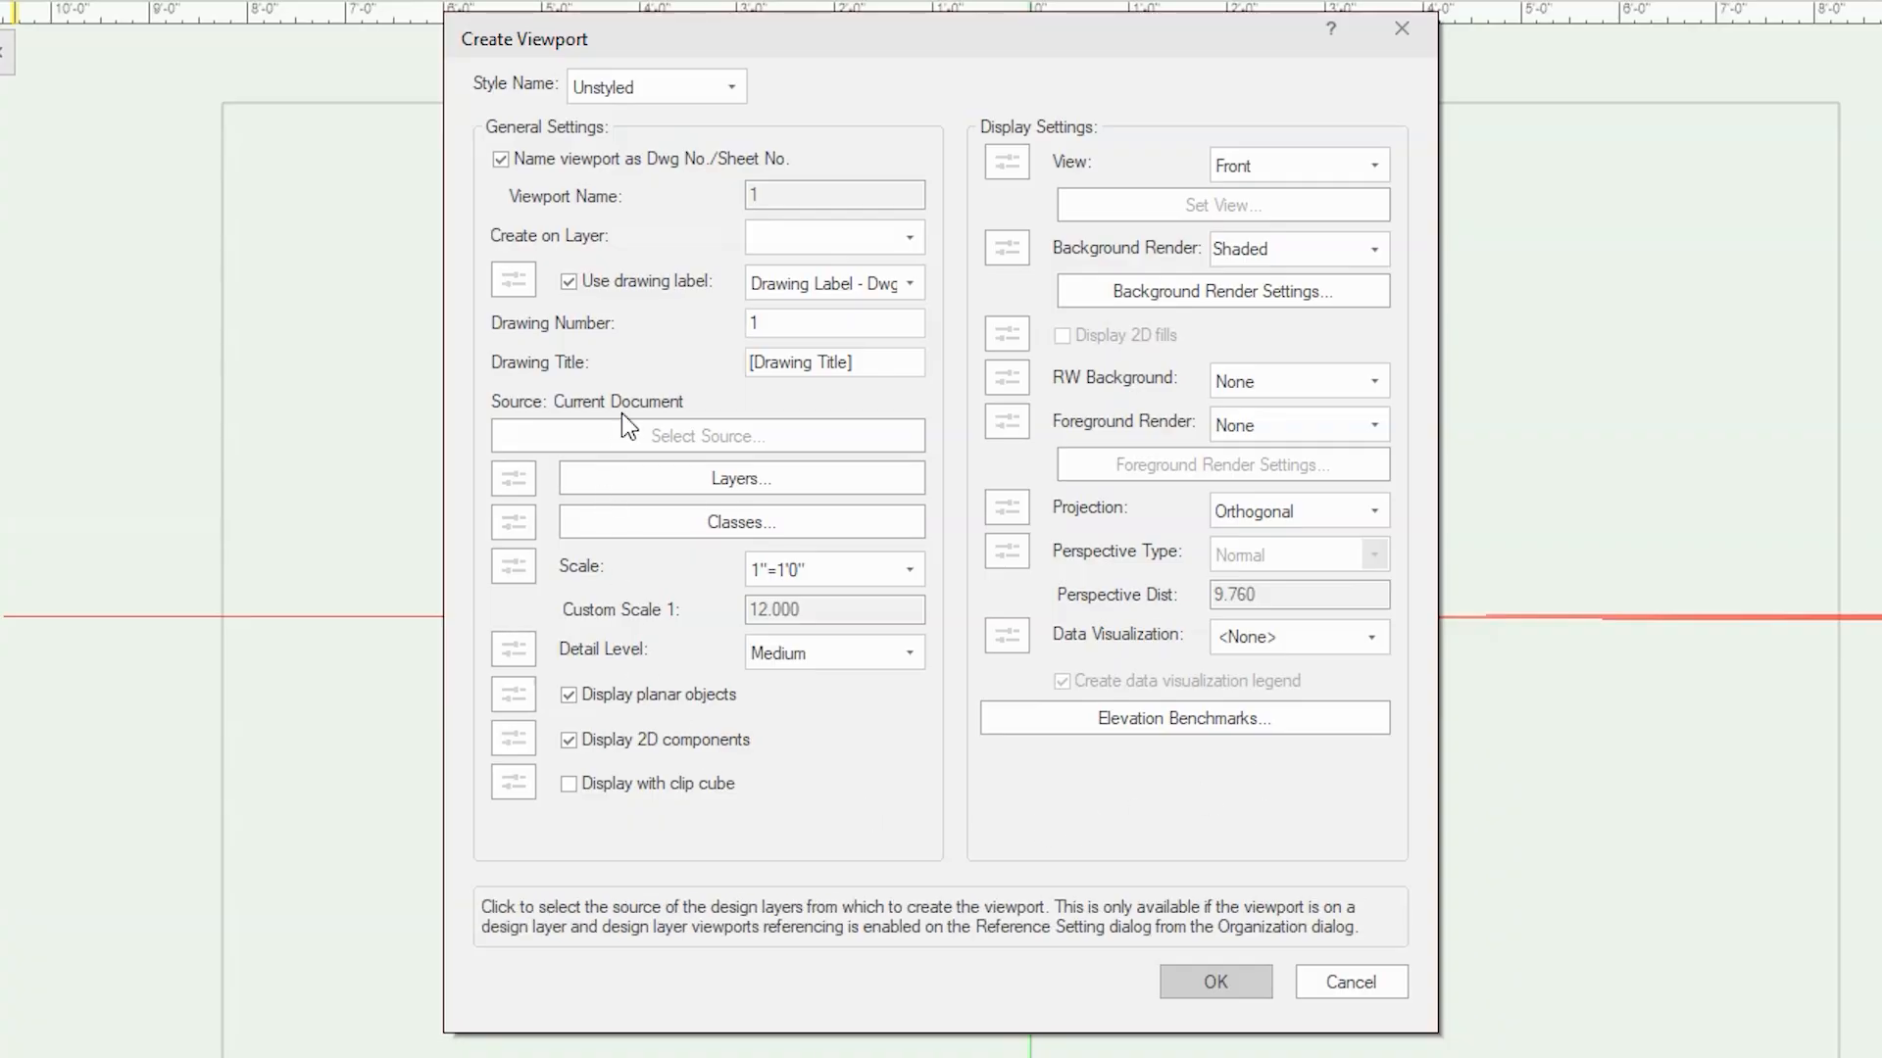
pyautogui.click(770, 489)
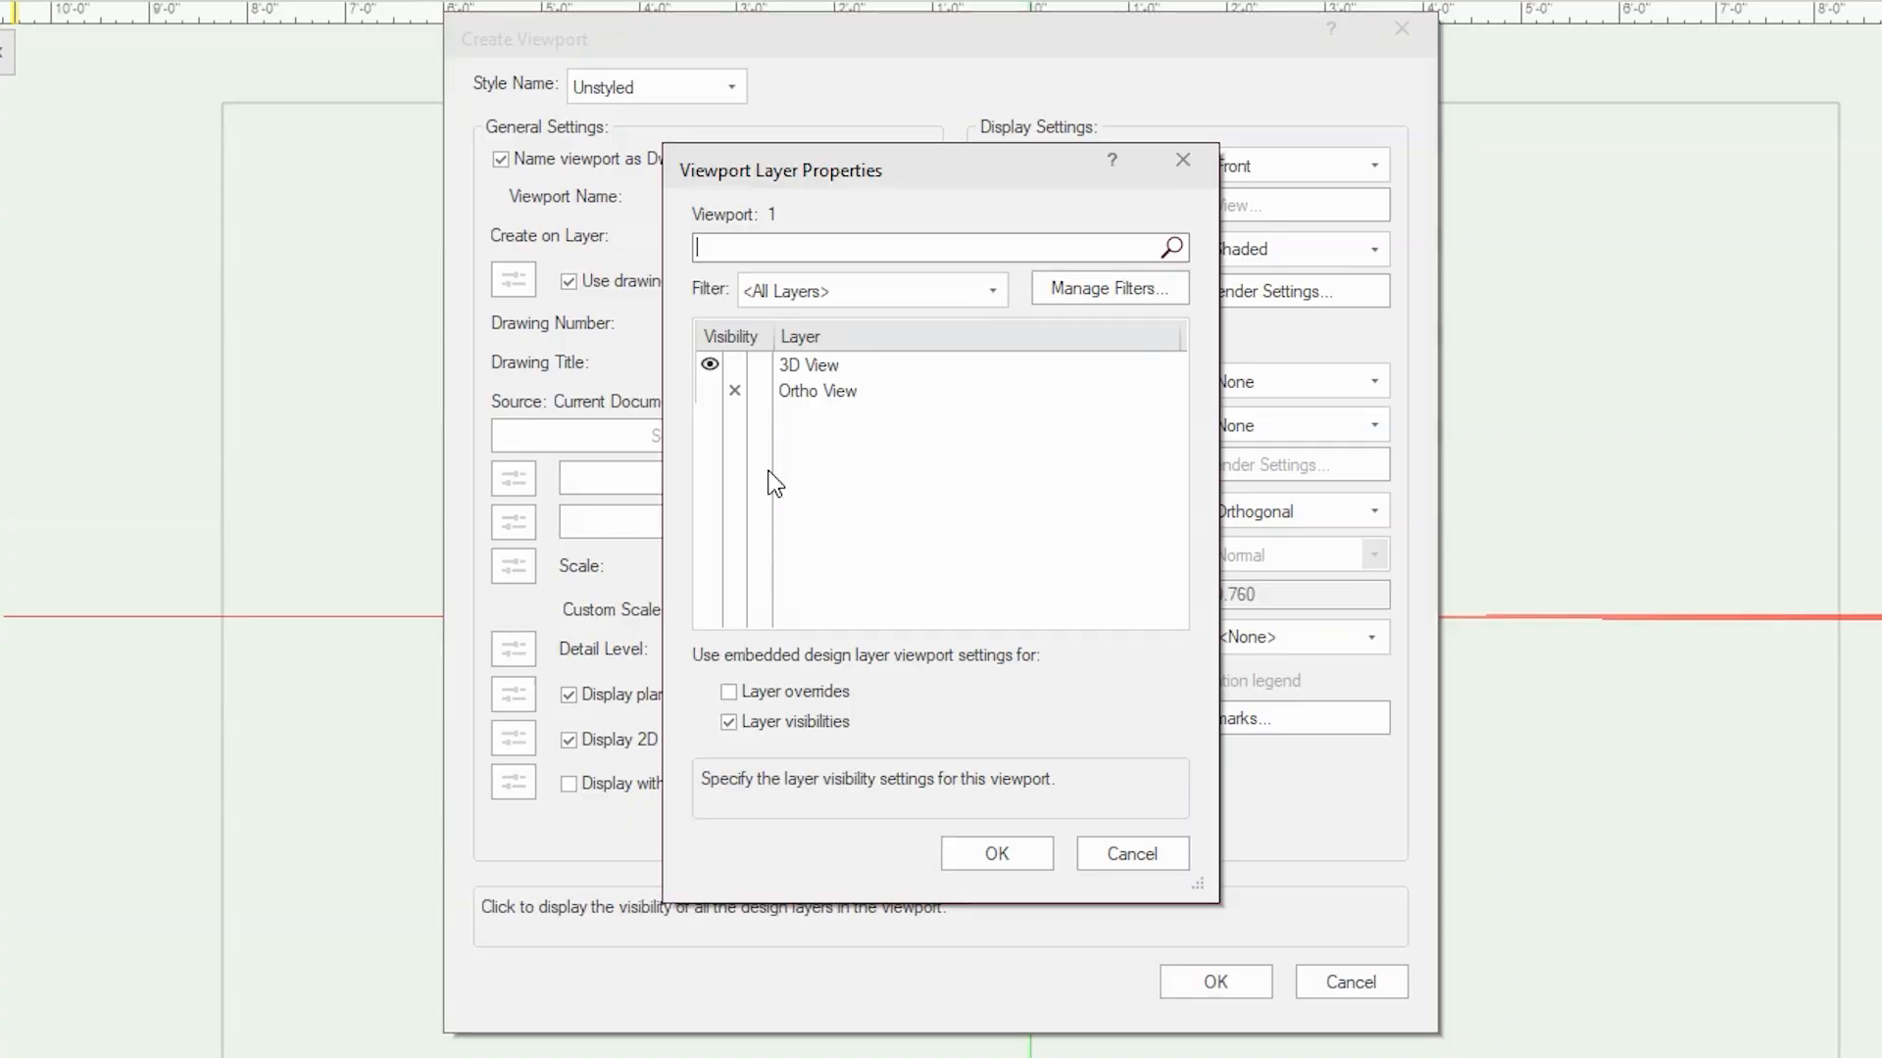
pyautogui.click(1115, 863)
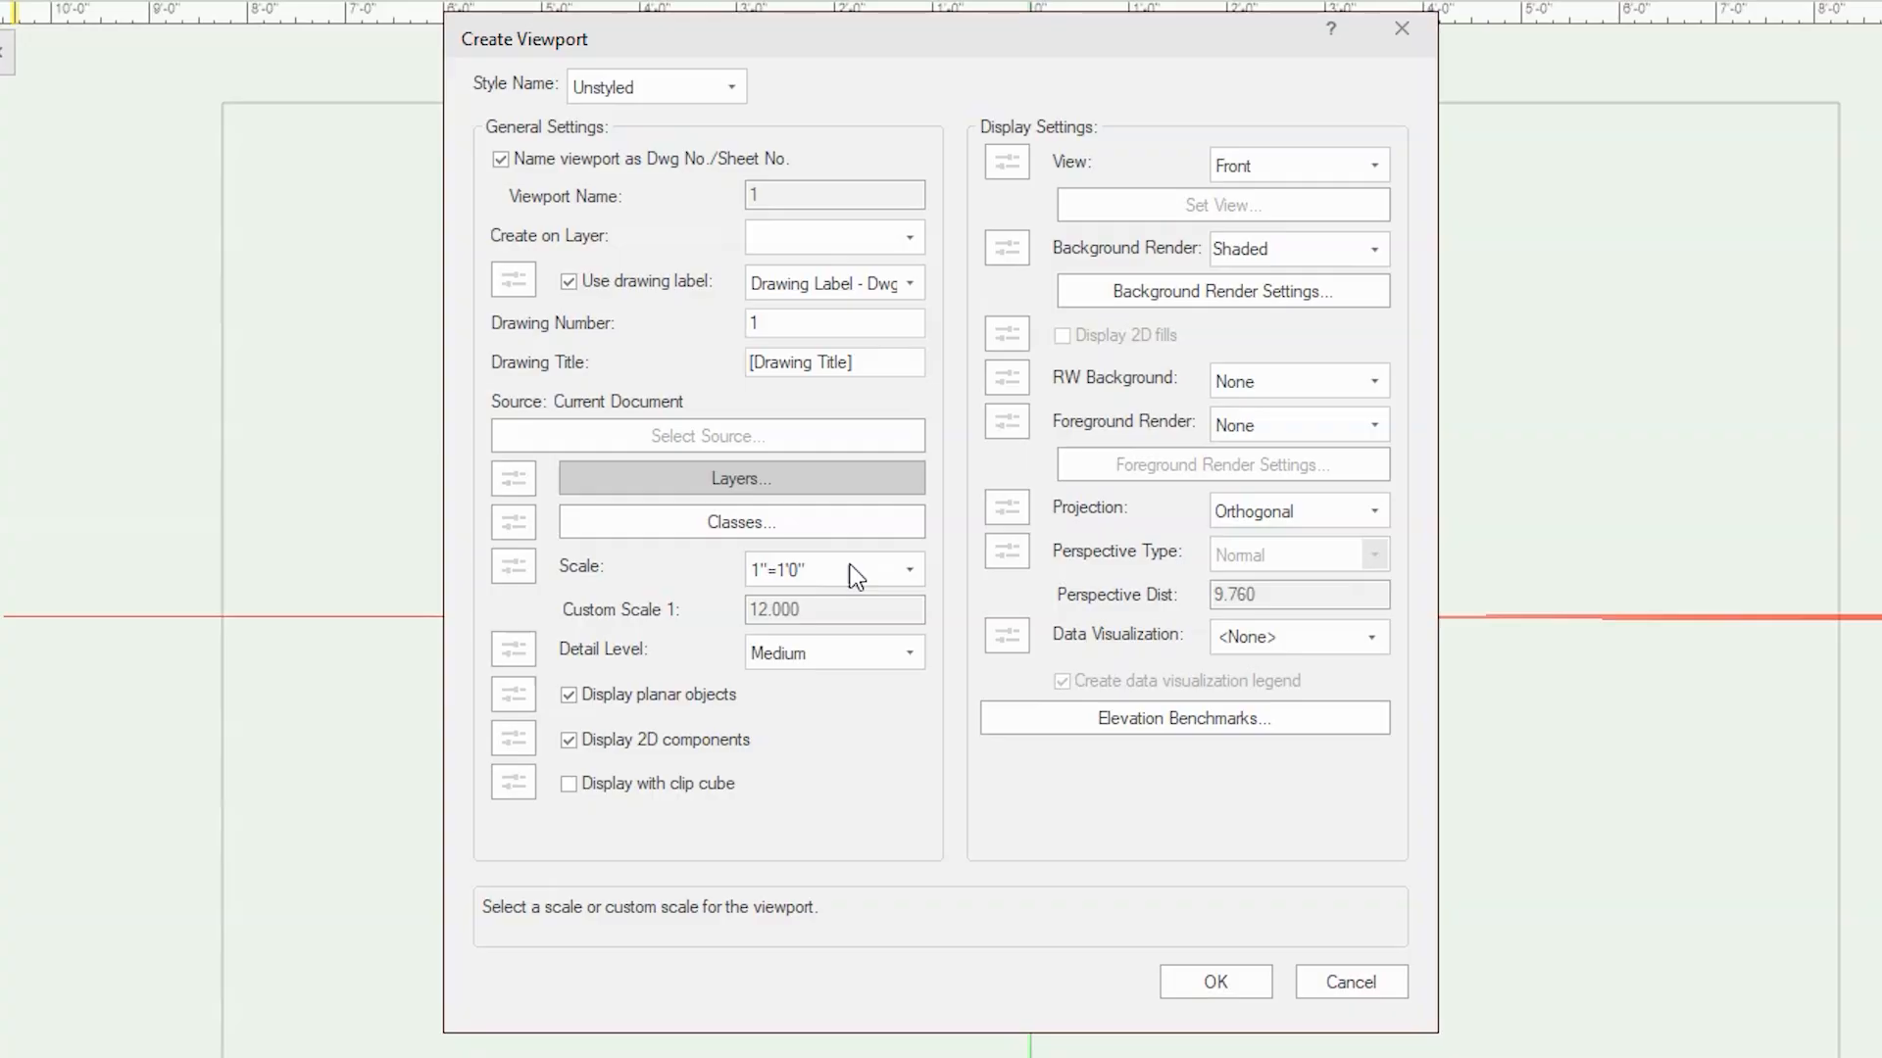
# Step: Create the viewport on a new sheet layer numbered Sht-1 with the title DOOR ELEVATION
pyautogui.click(1191, 980)
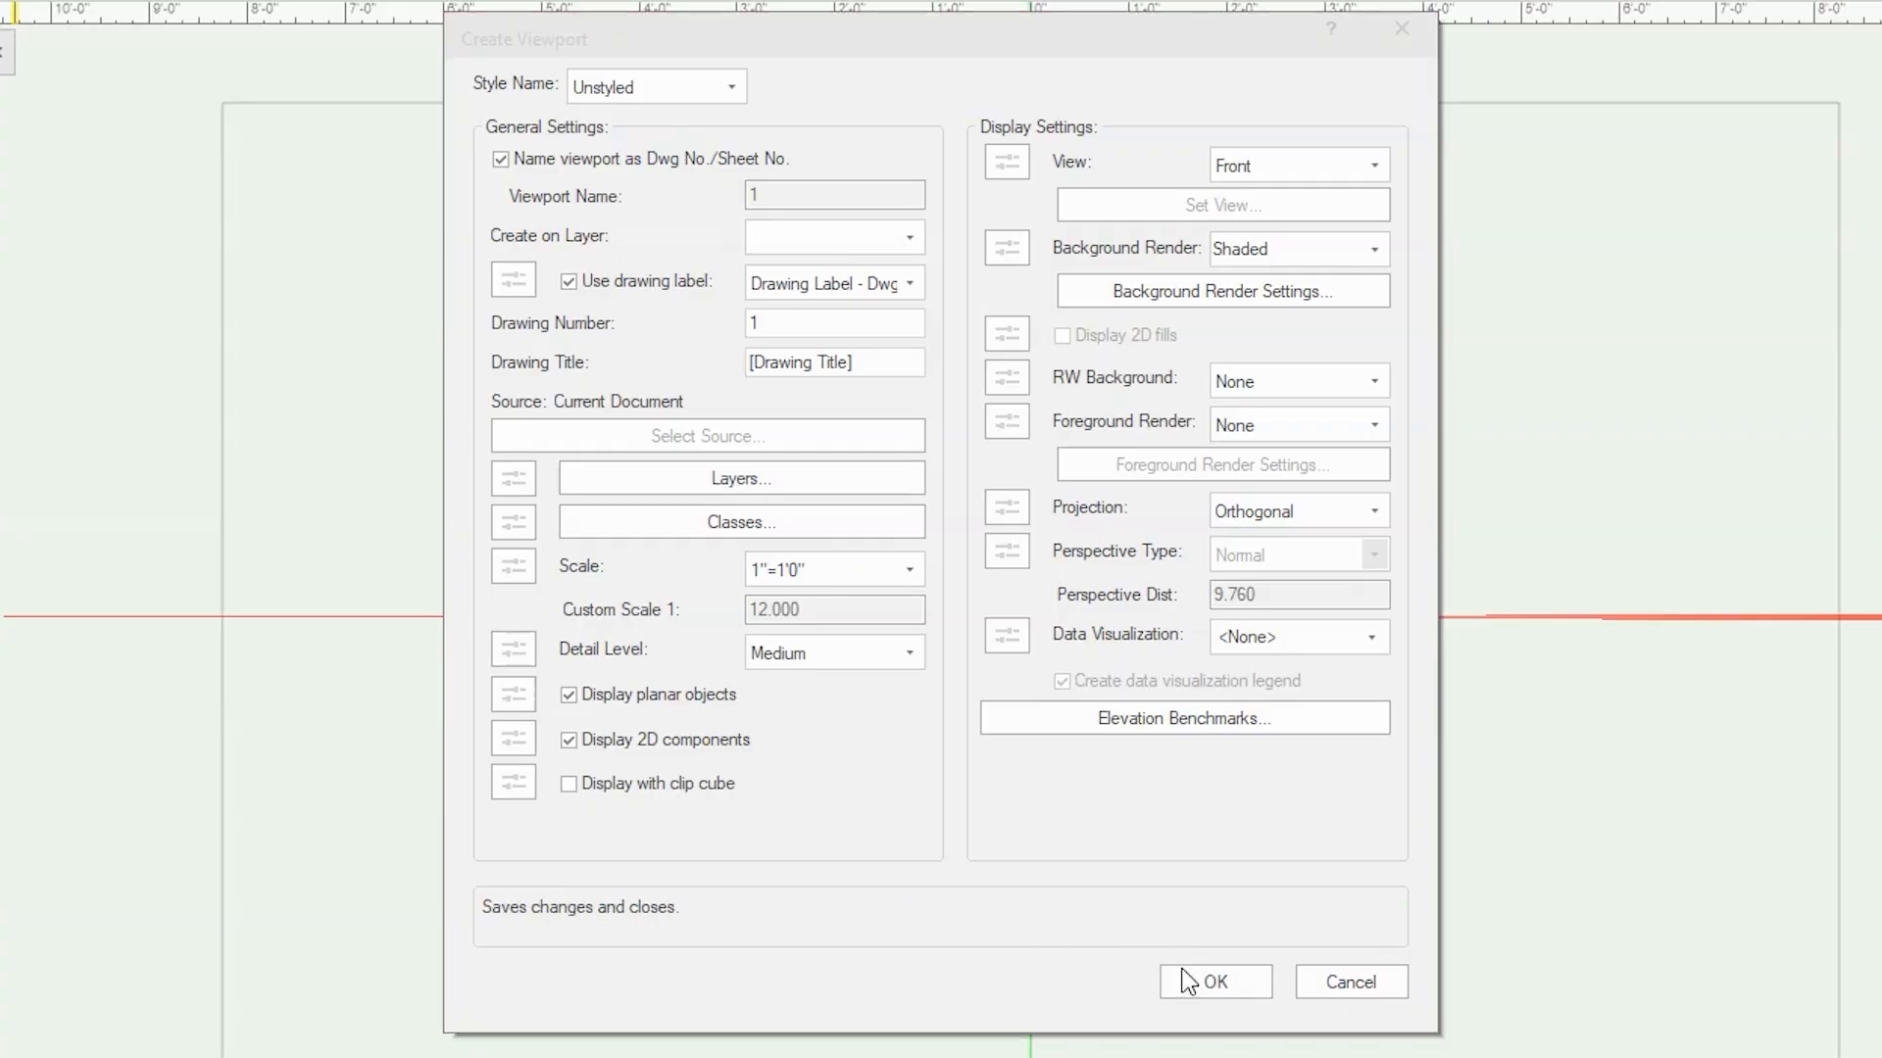
pyautogui.moveTo(1270, 275); pyautogui.dragTo(991, 282)
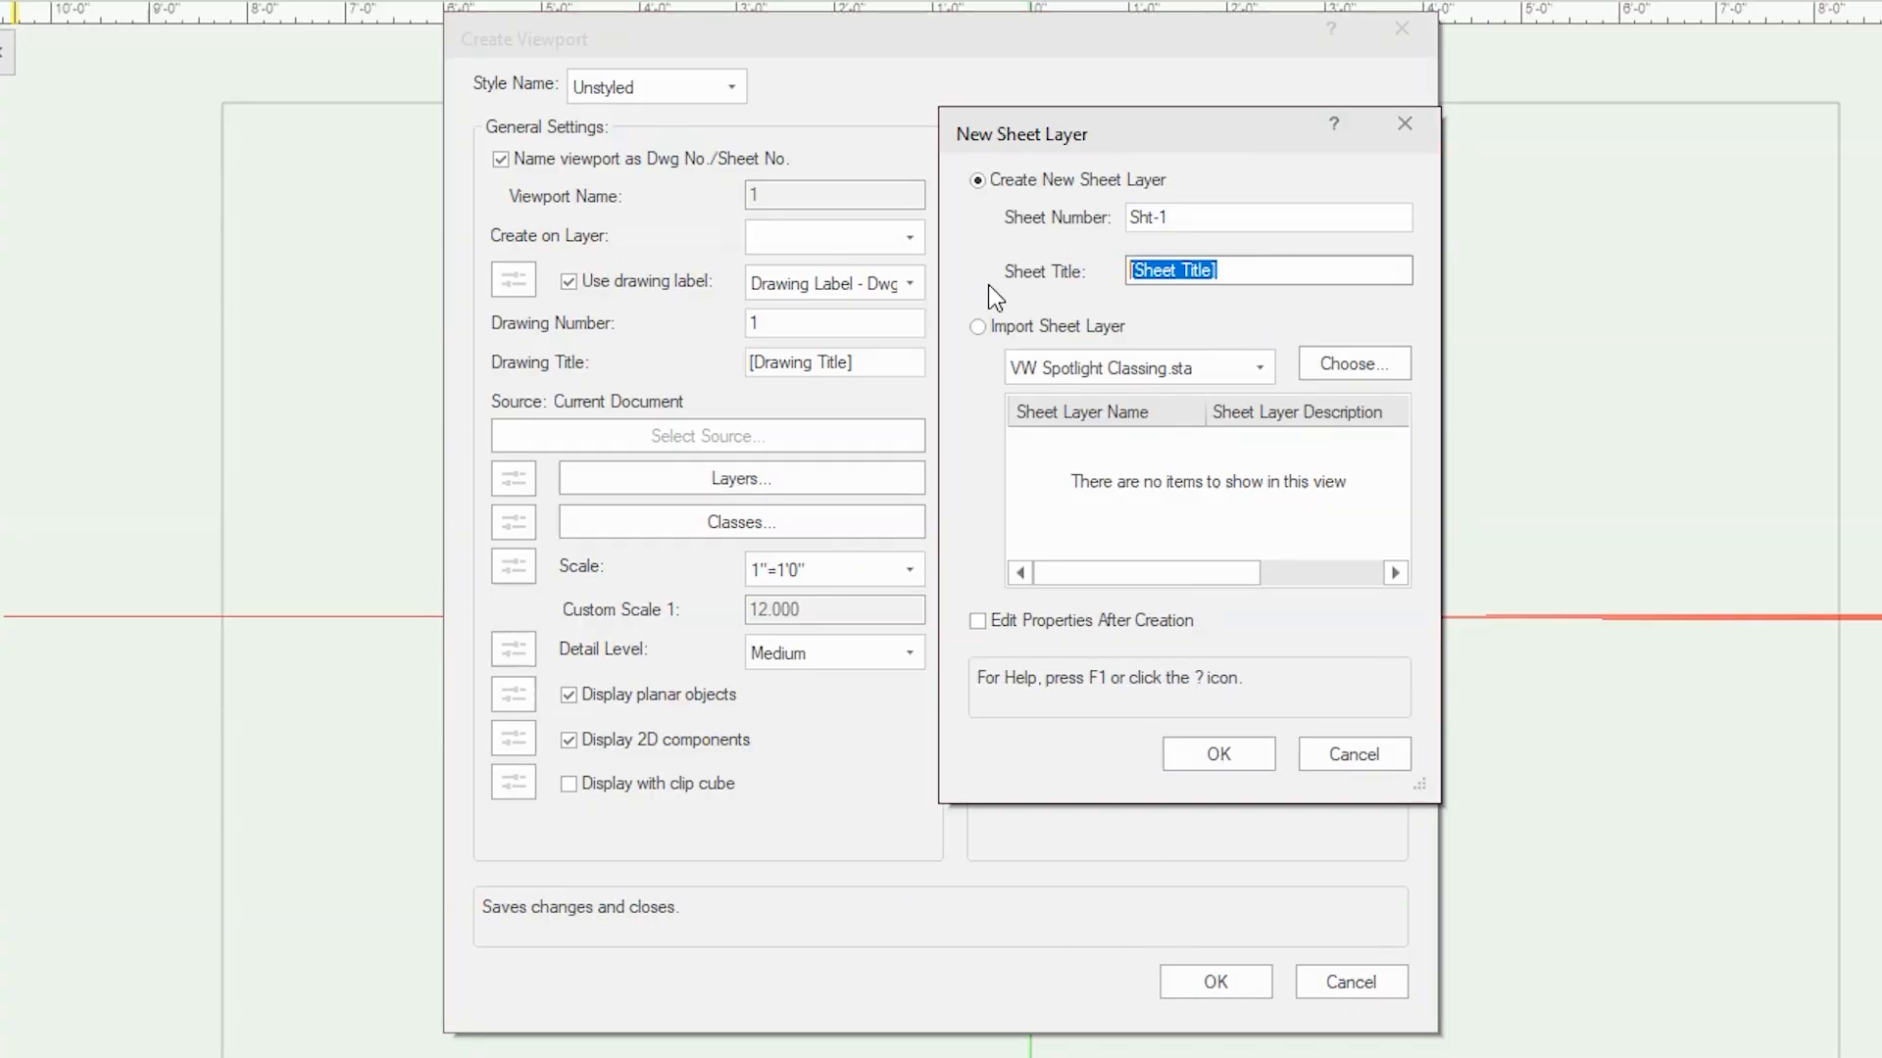
pyautogui.write('DOOR')
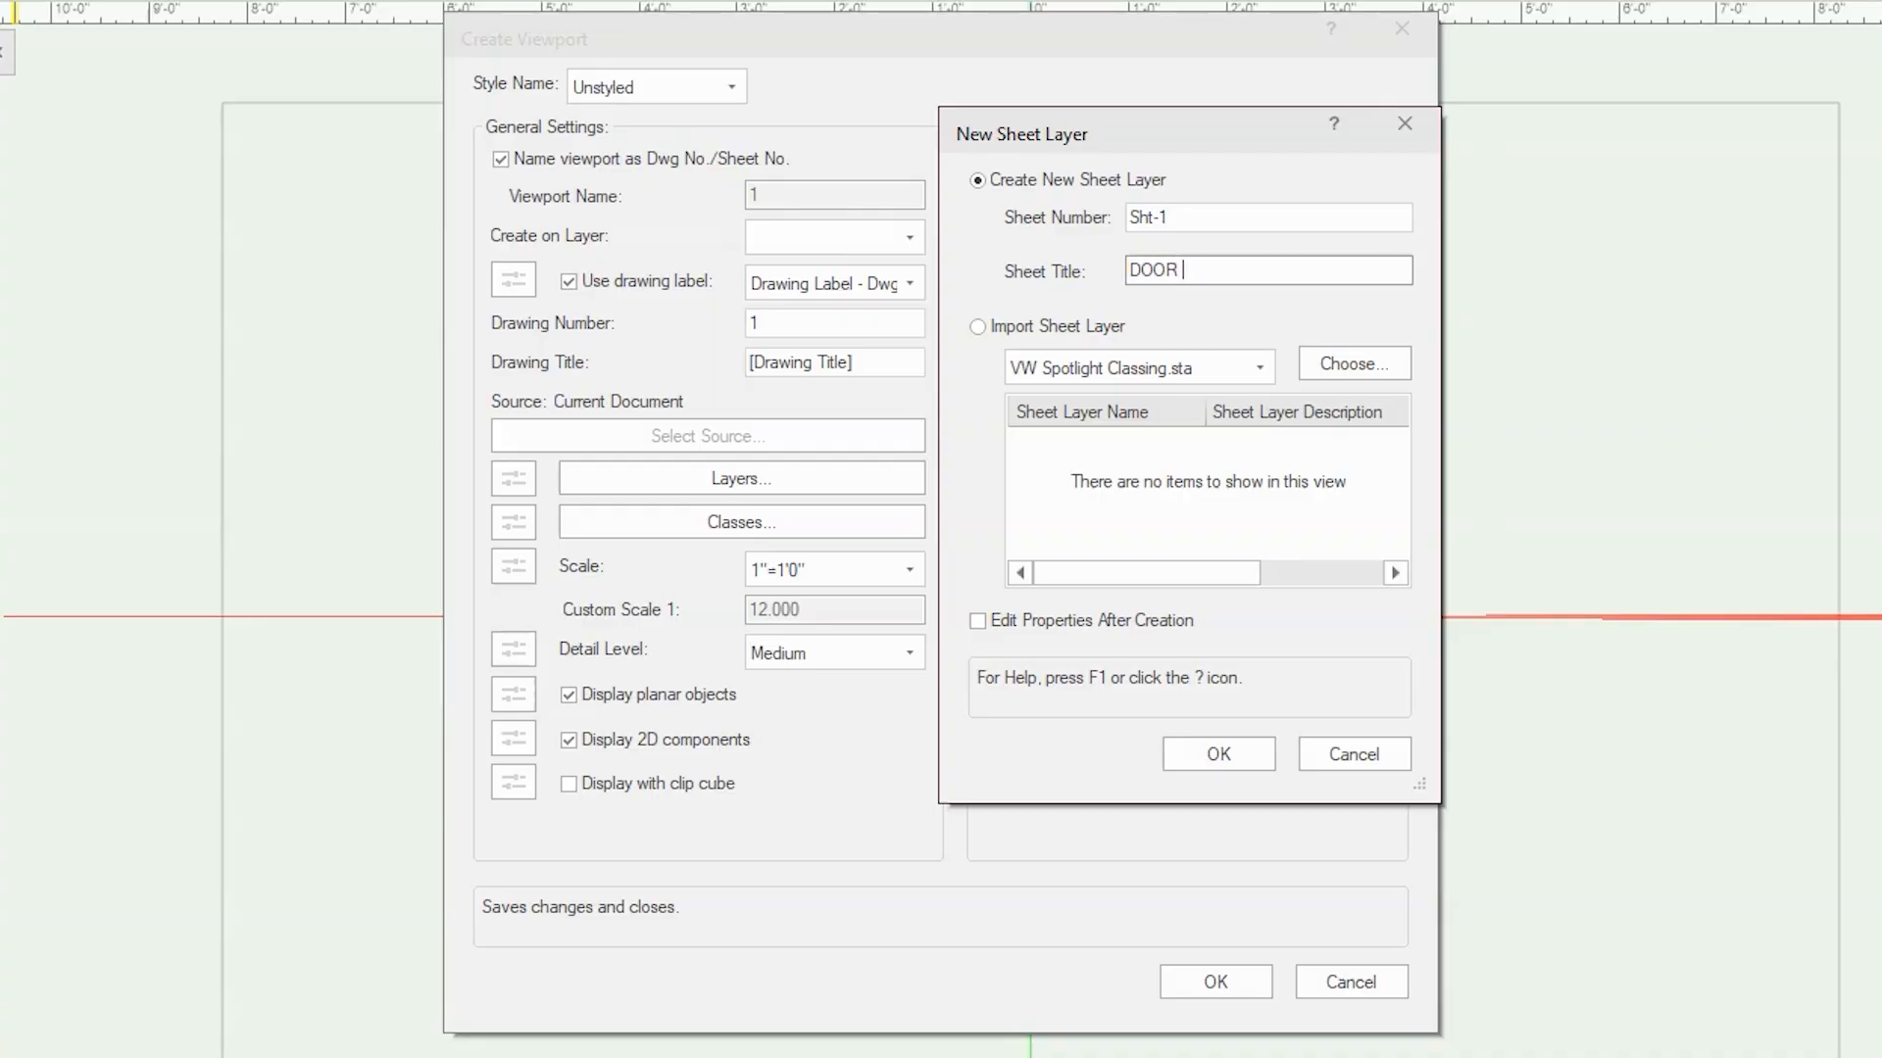
pyautogui.write(' ELEVATION')
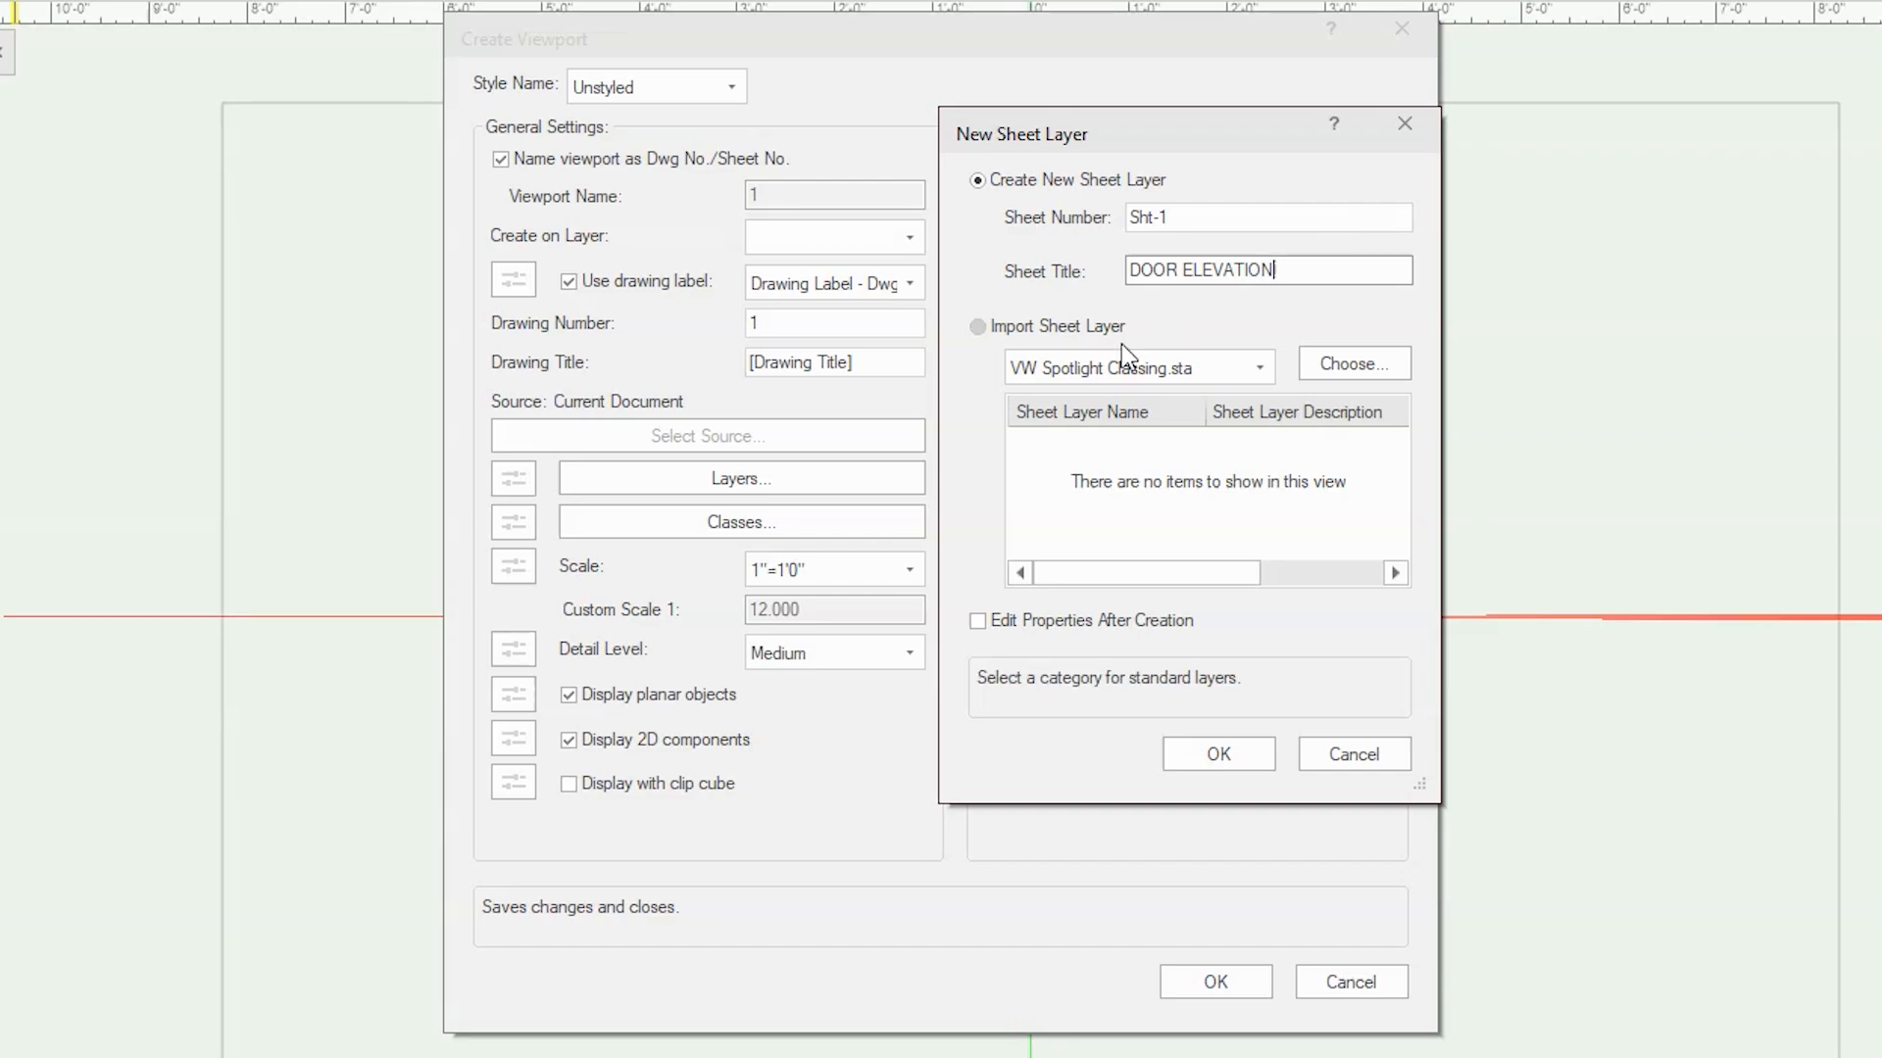
pyautogui.click(1256, 756)
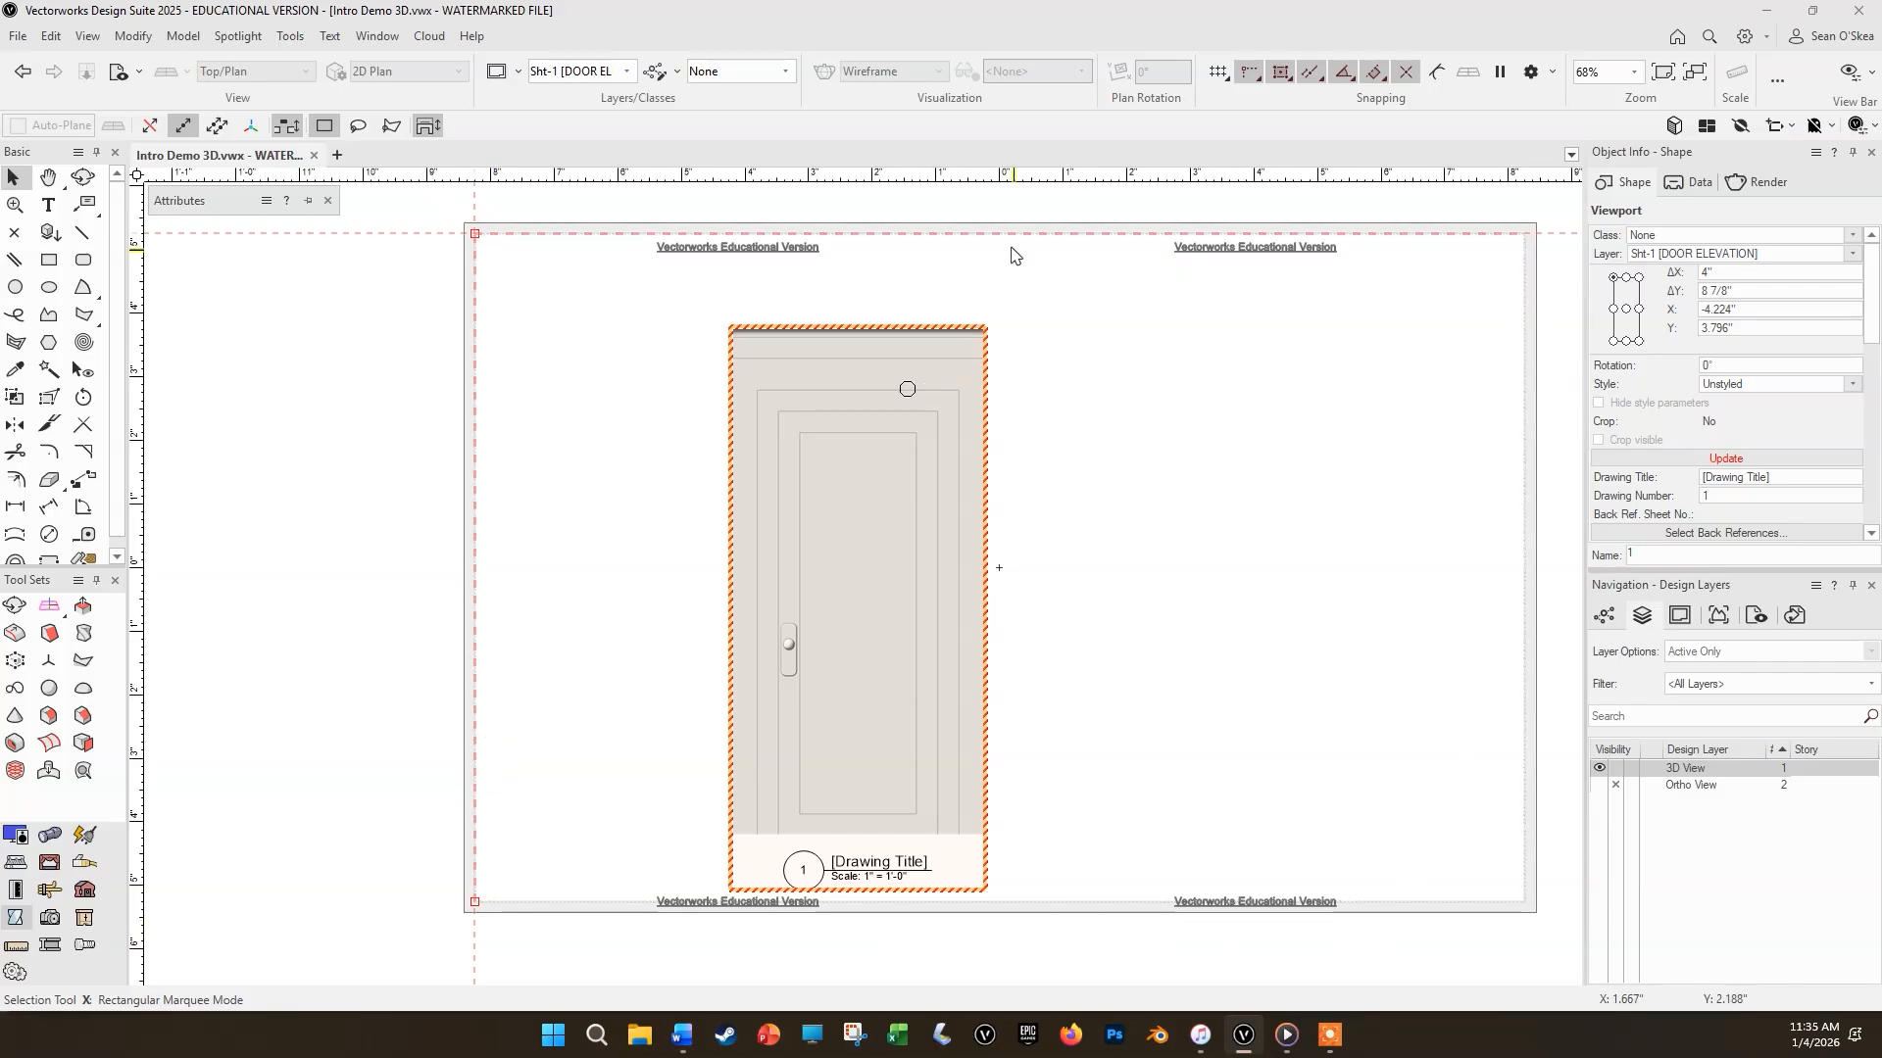
# Step: Draw a 5" by 1.5" title block rectangle in the lower-right corner of the sheet's page border
pyautogui.click(48, 259)
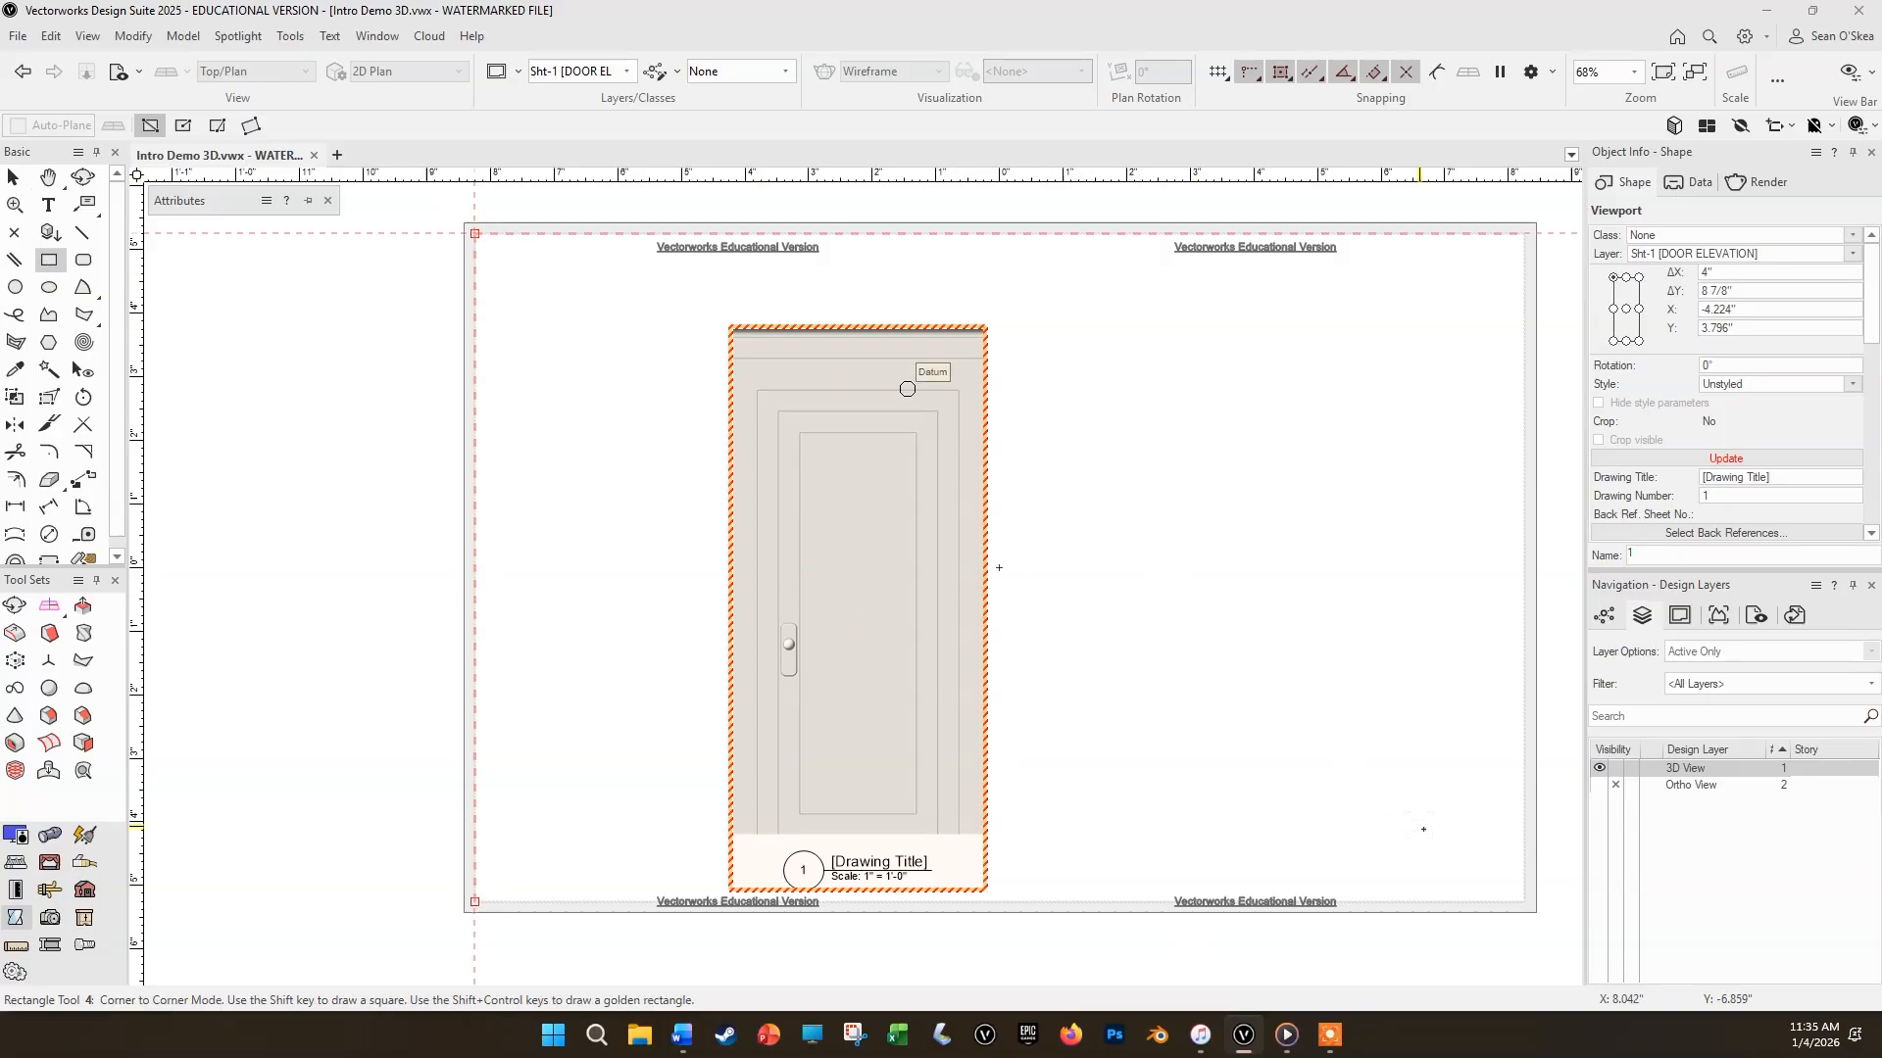
pyautogui.click(1524, 901)
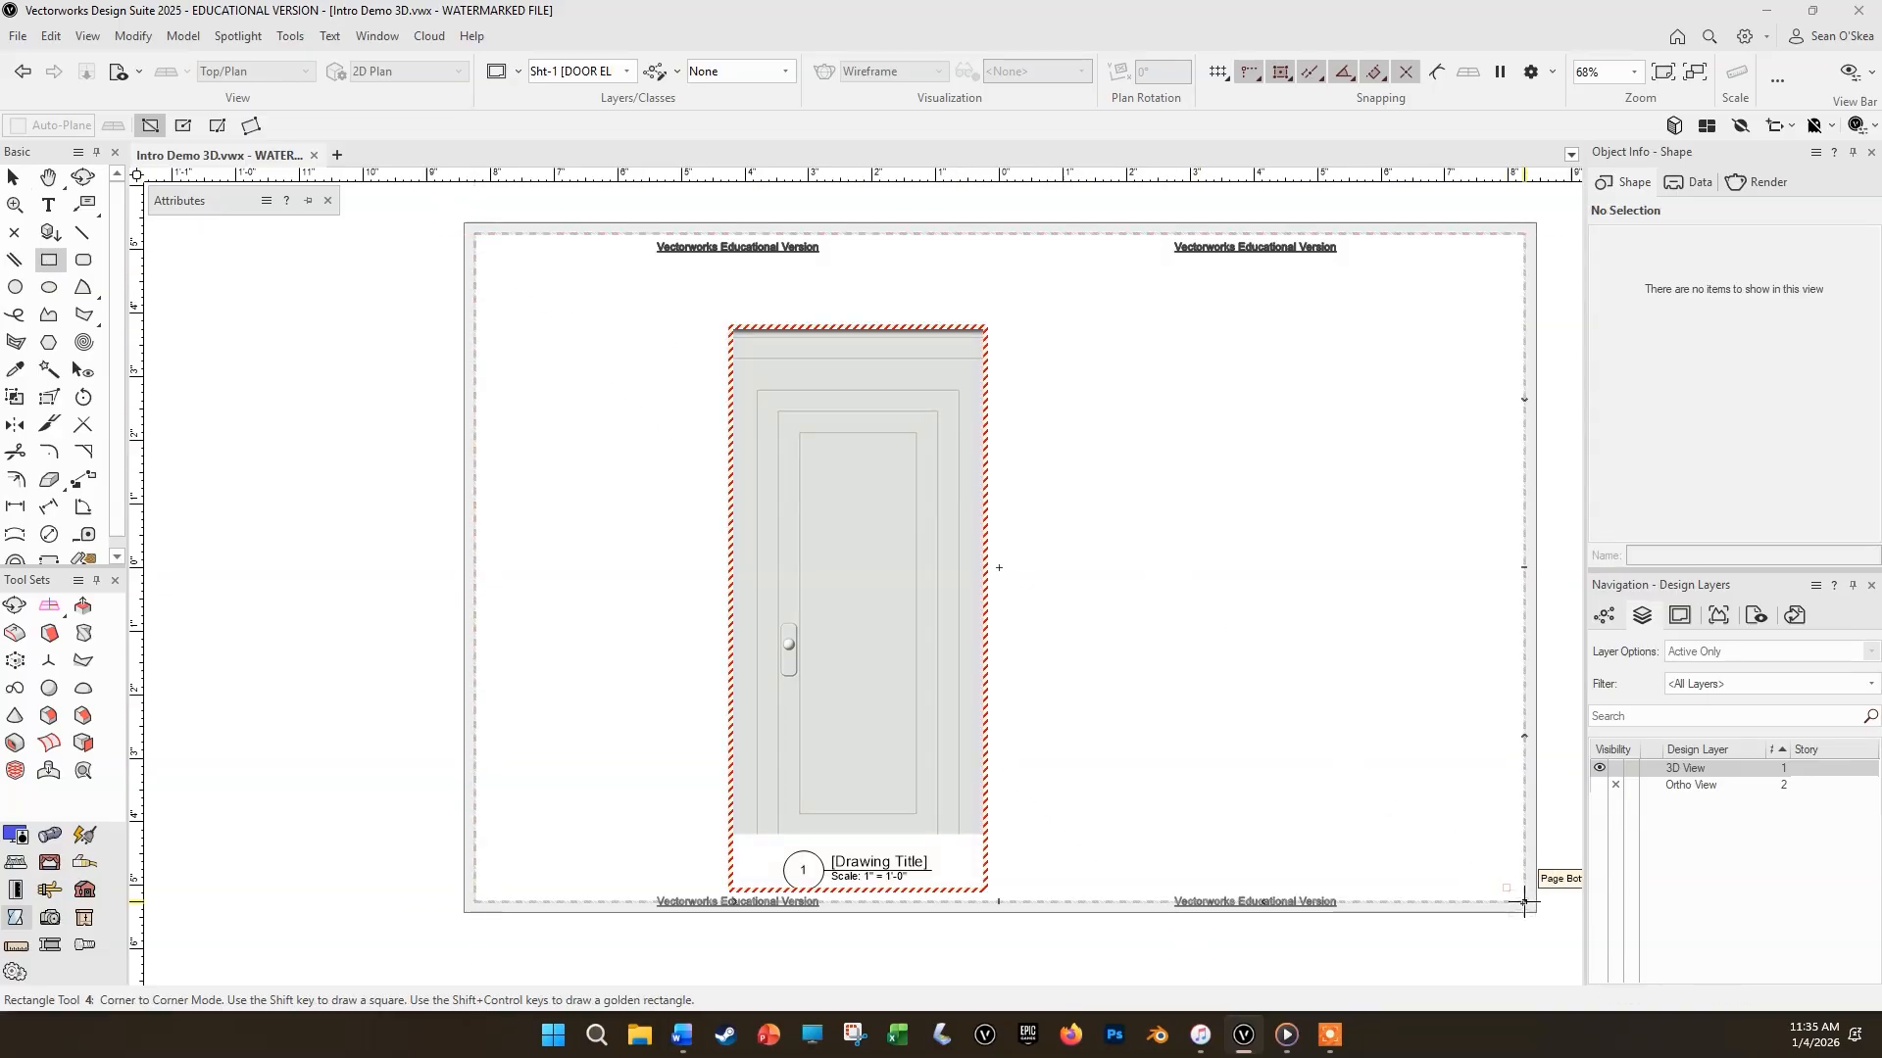
pyautogui.click(1524, 902)
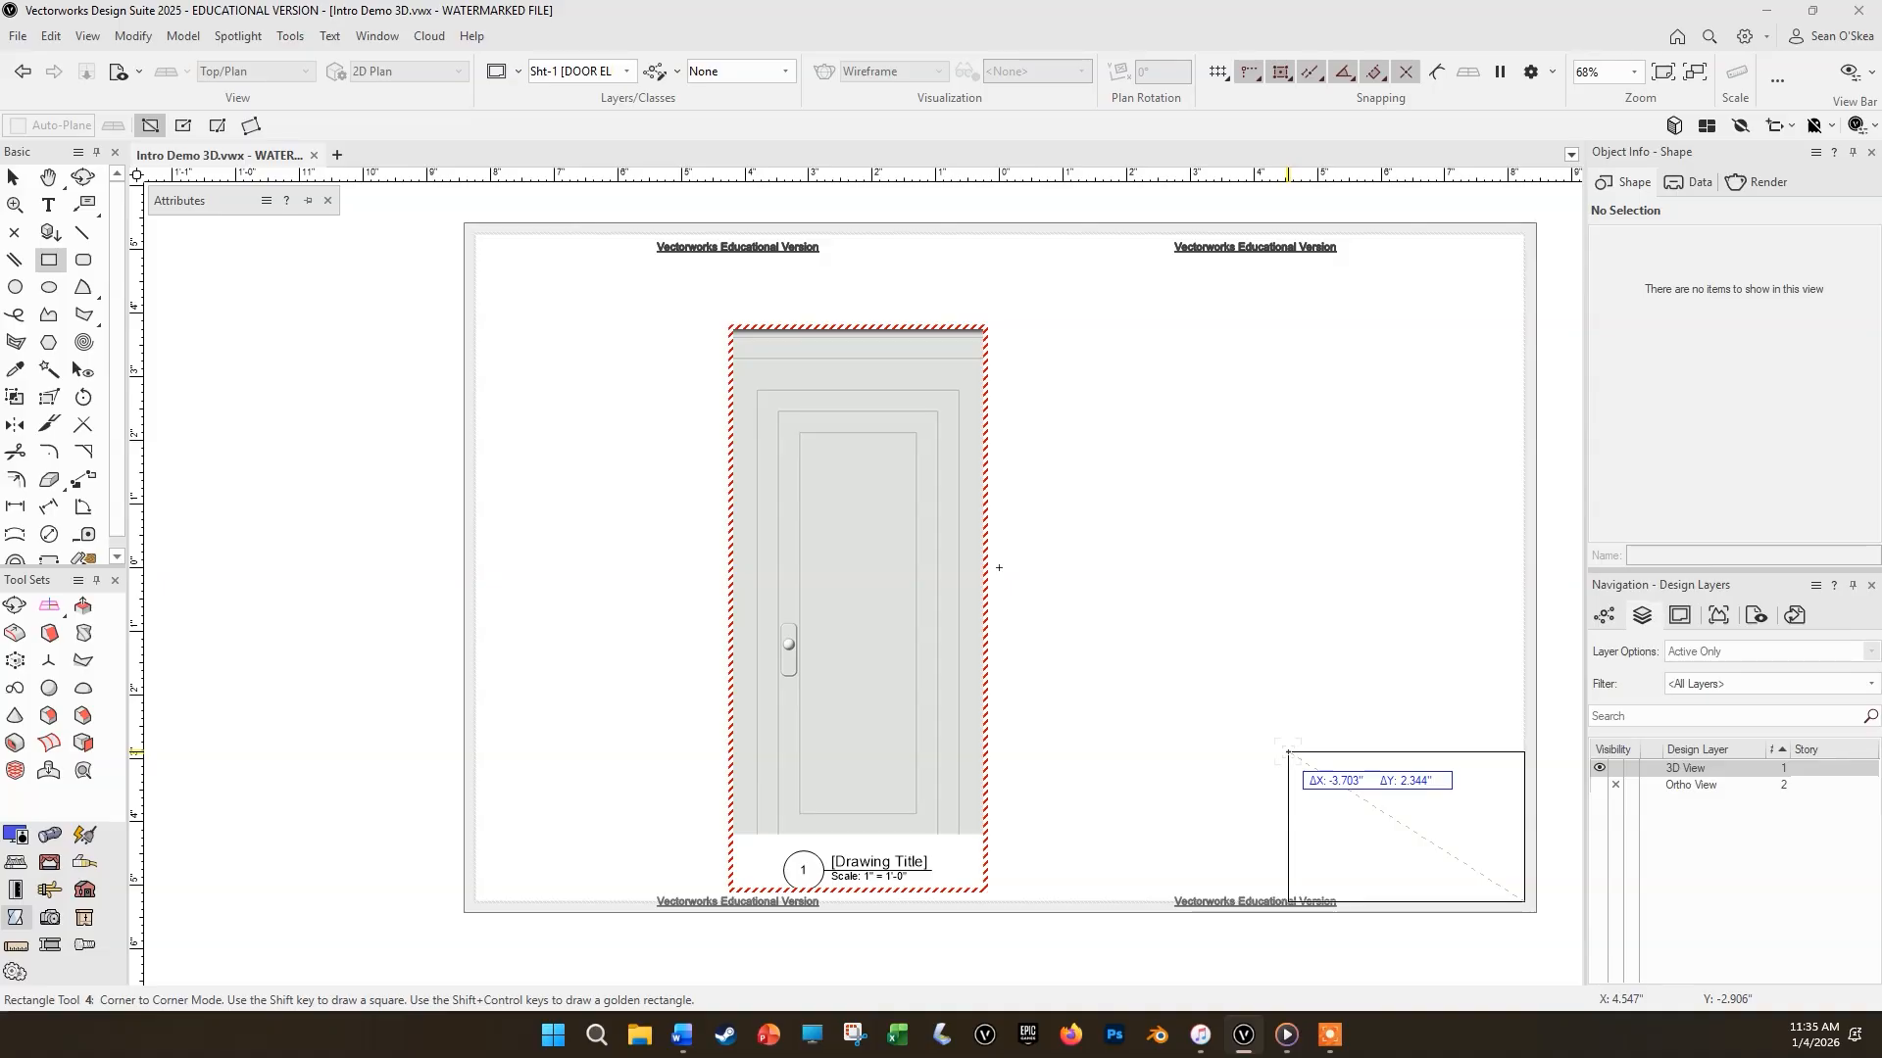
pyautogui.press('Tab')
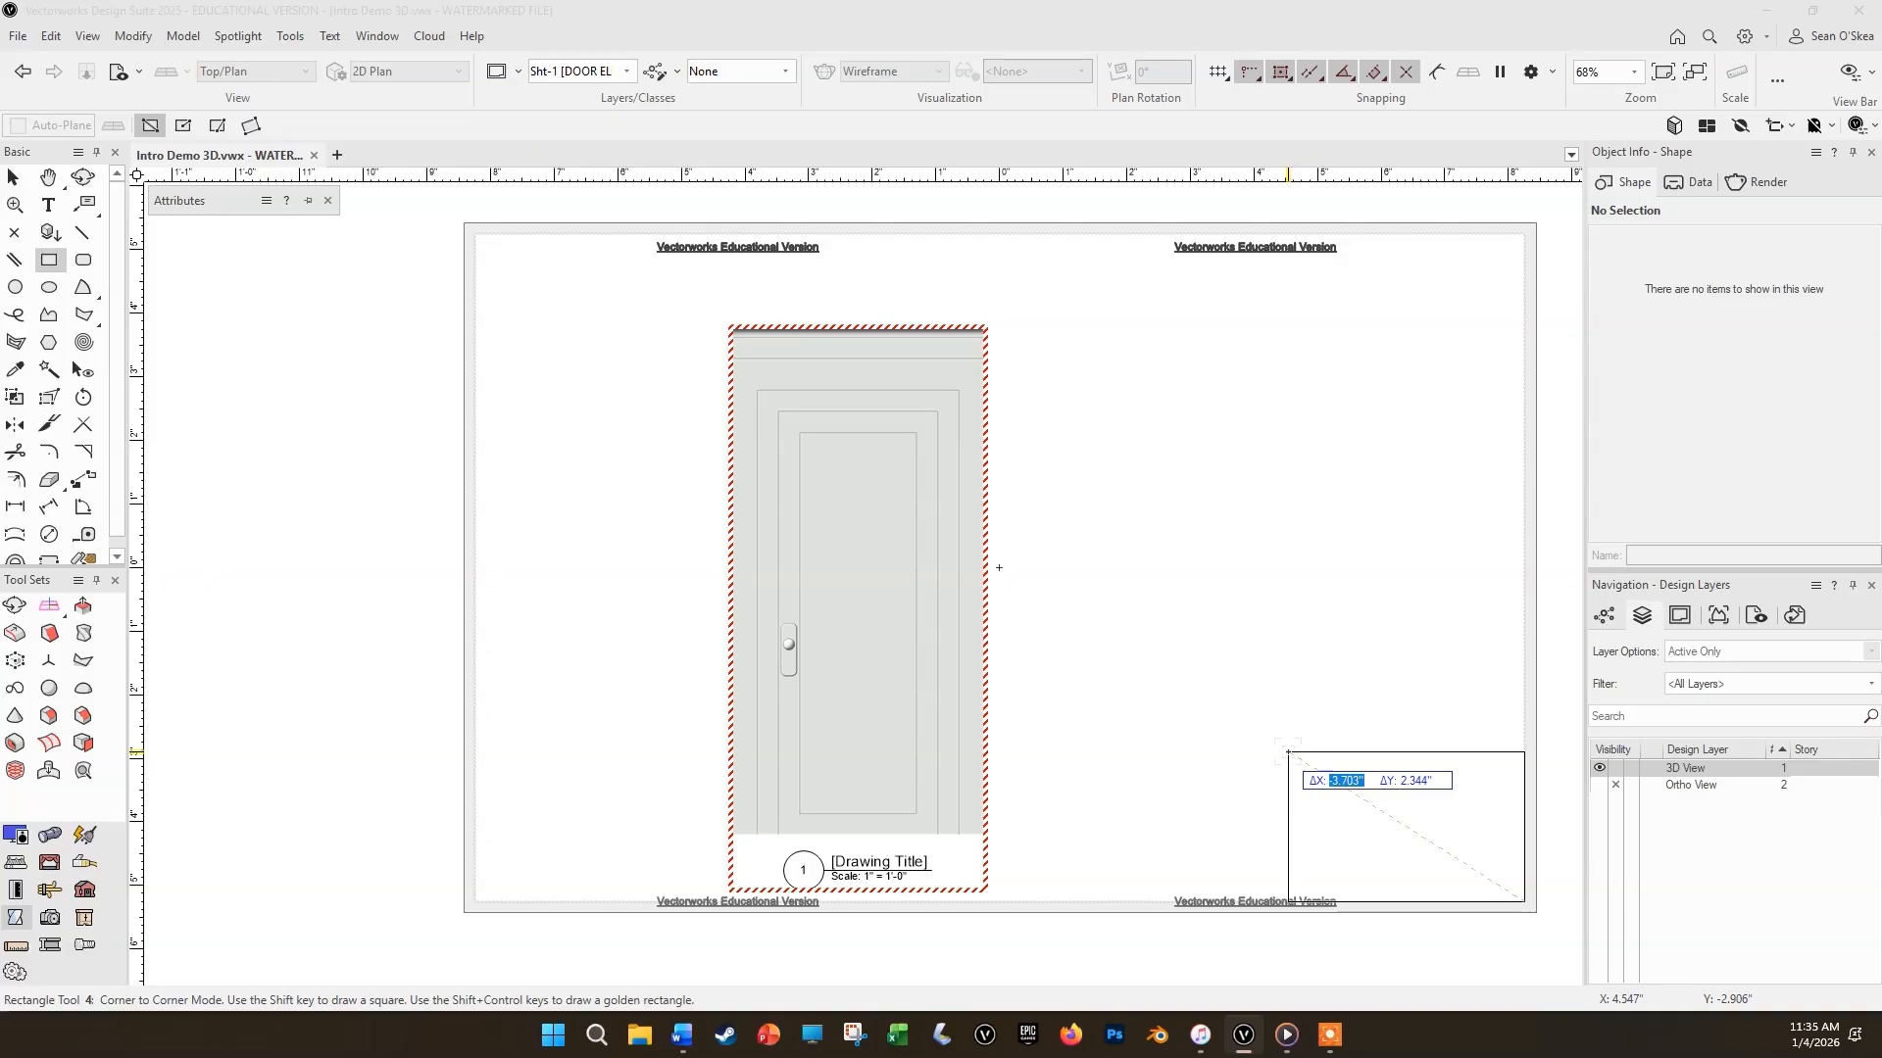
pyautogui.write('-5')
pyautogui.press('Tab')
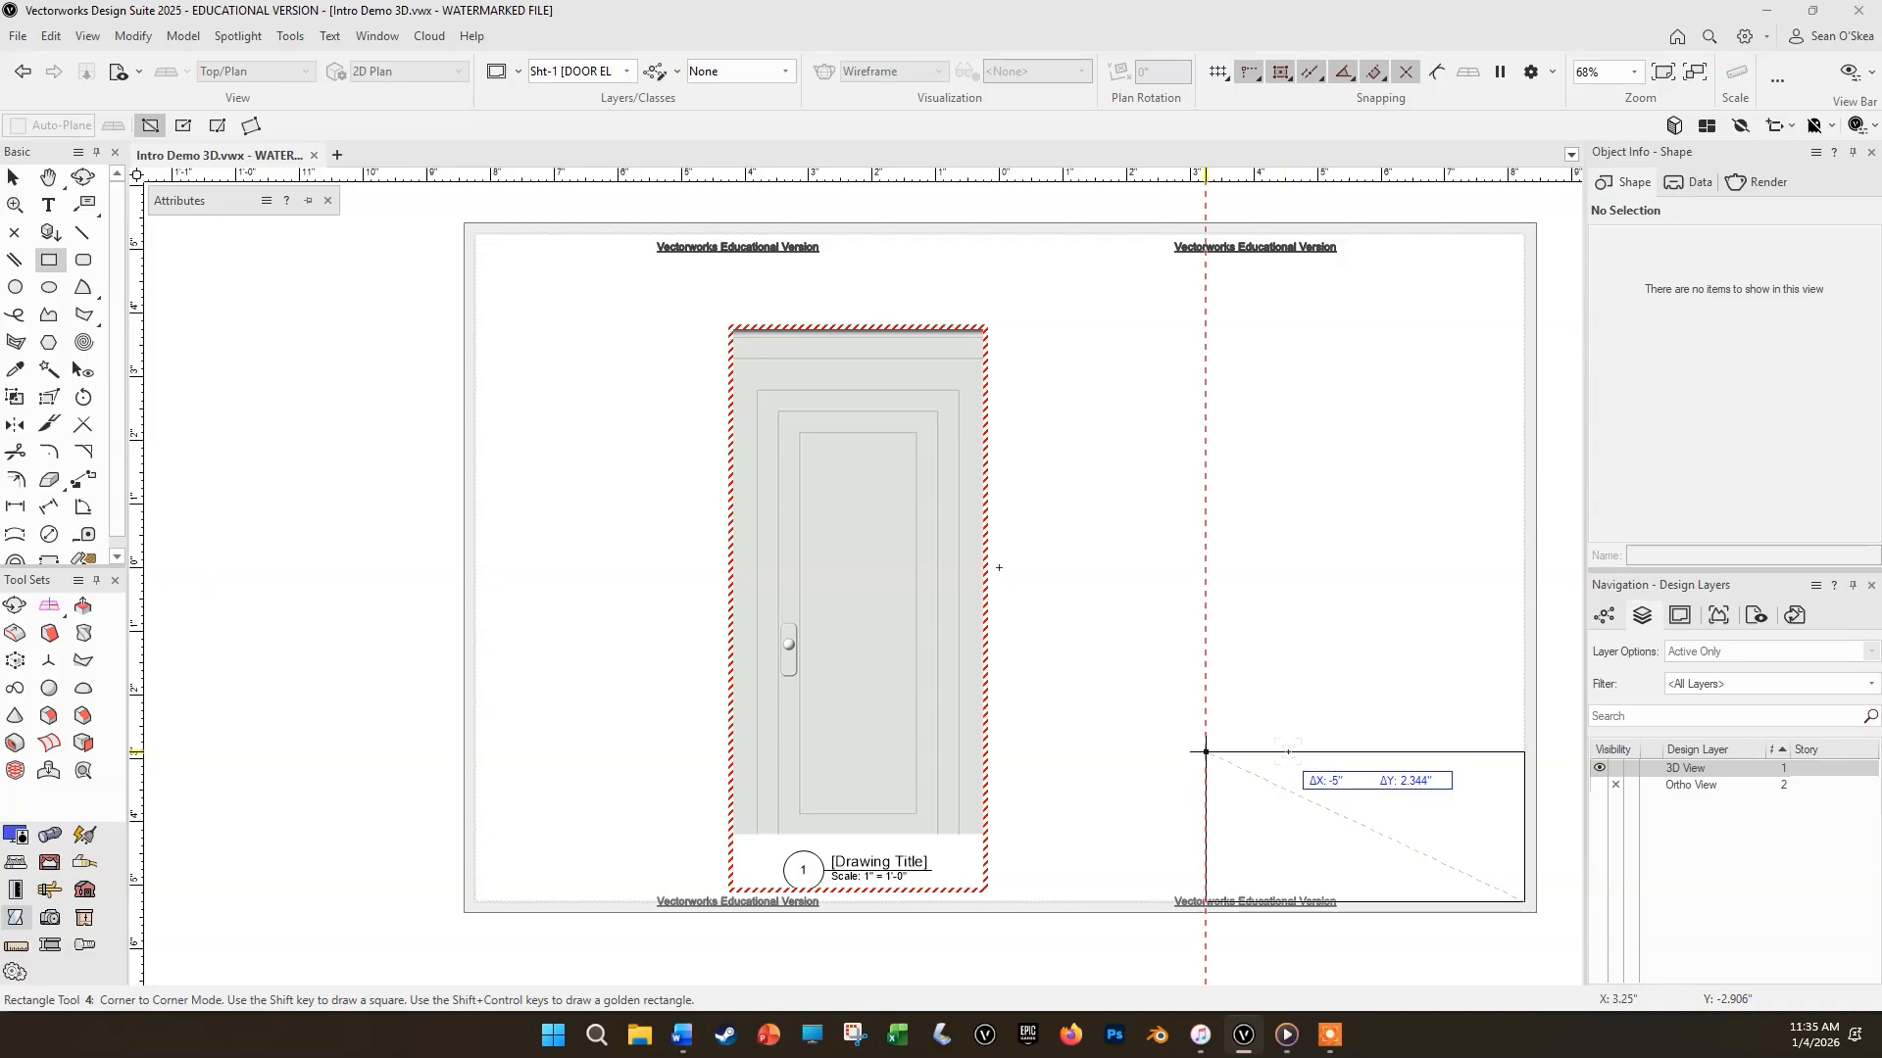
pyautogui.write('1.5')
pyautogui.press('Return')
pyautogui.press('Return')
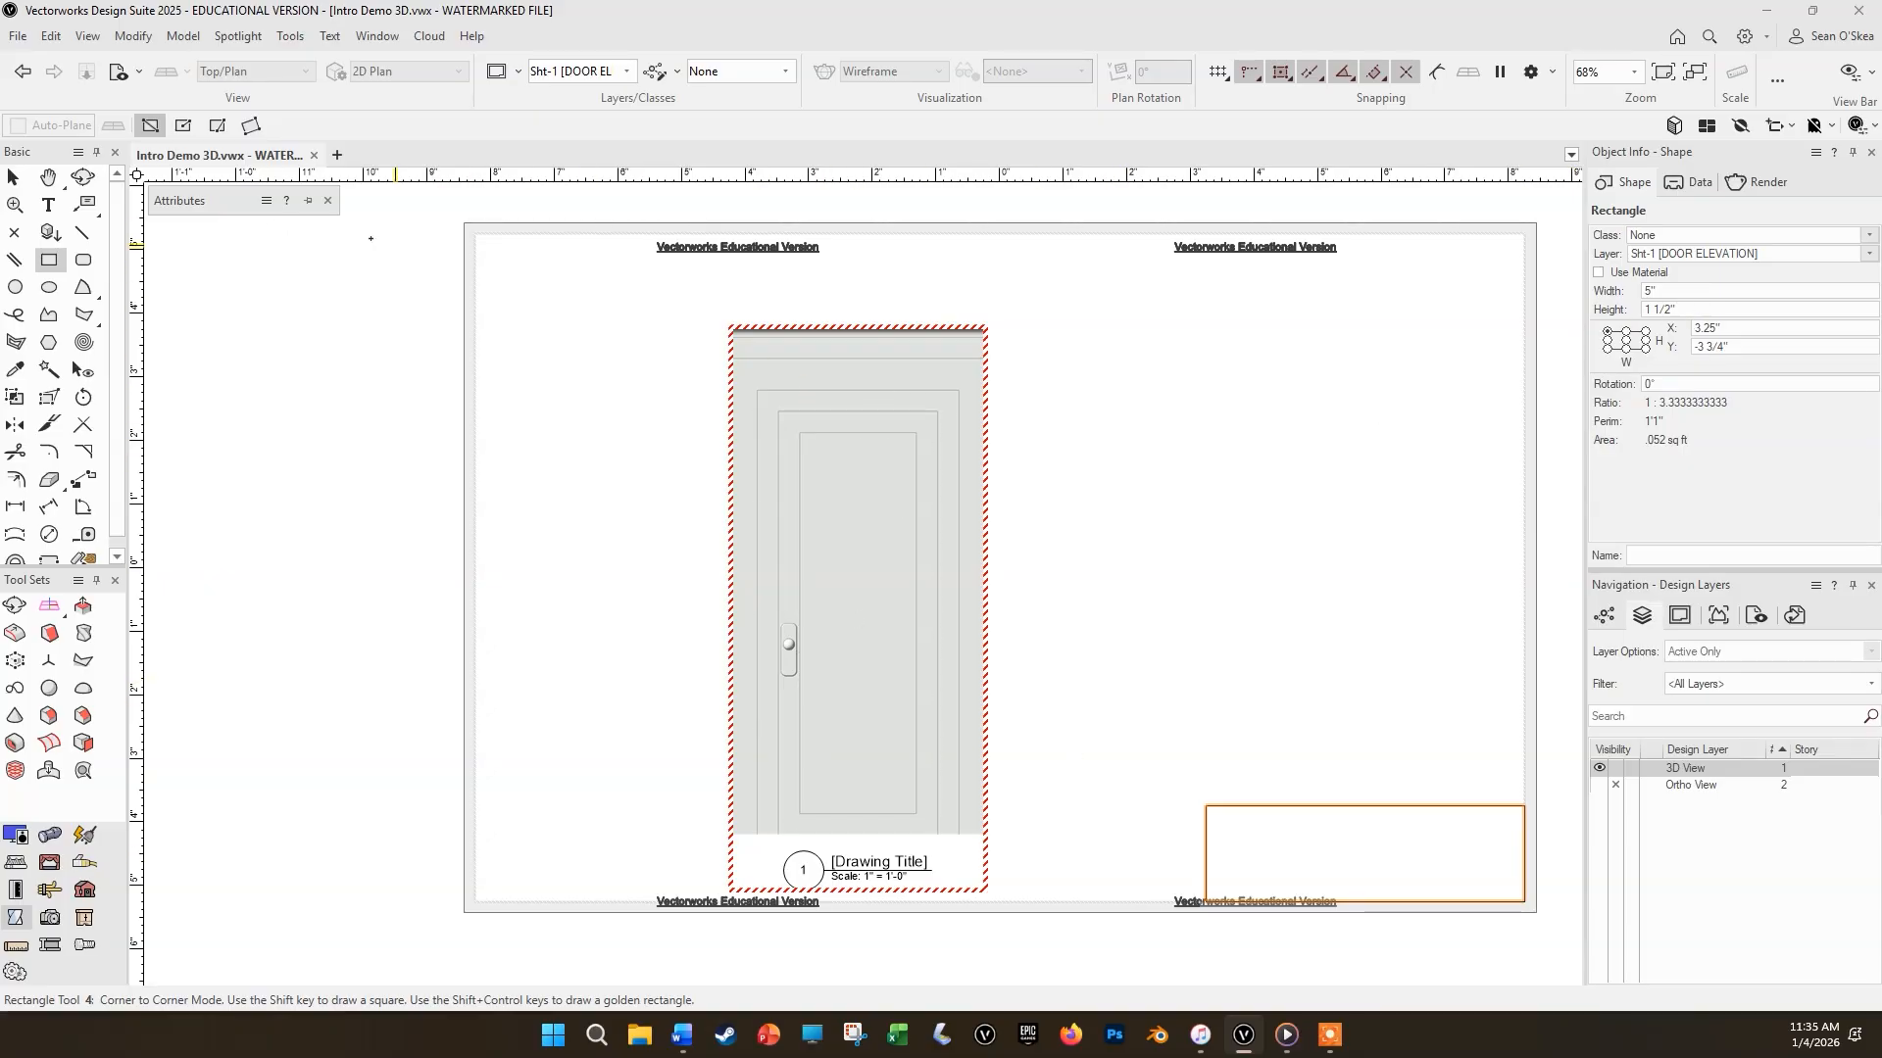
pyautogui.click(14, 177)
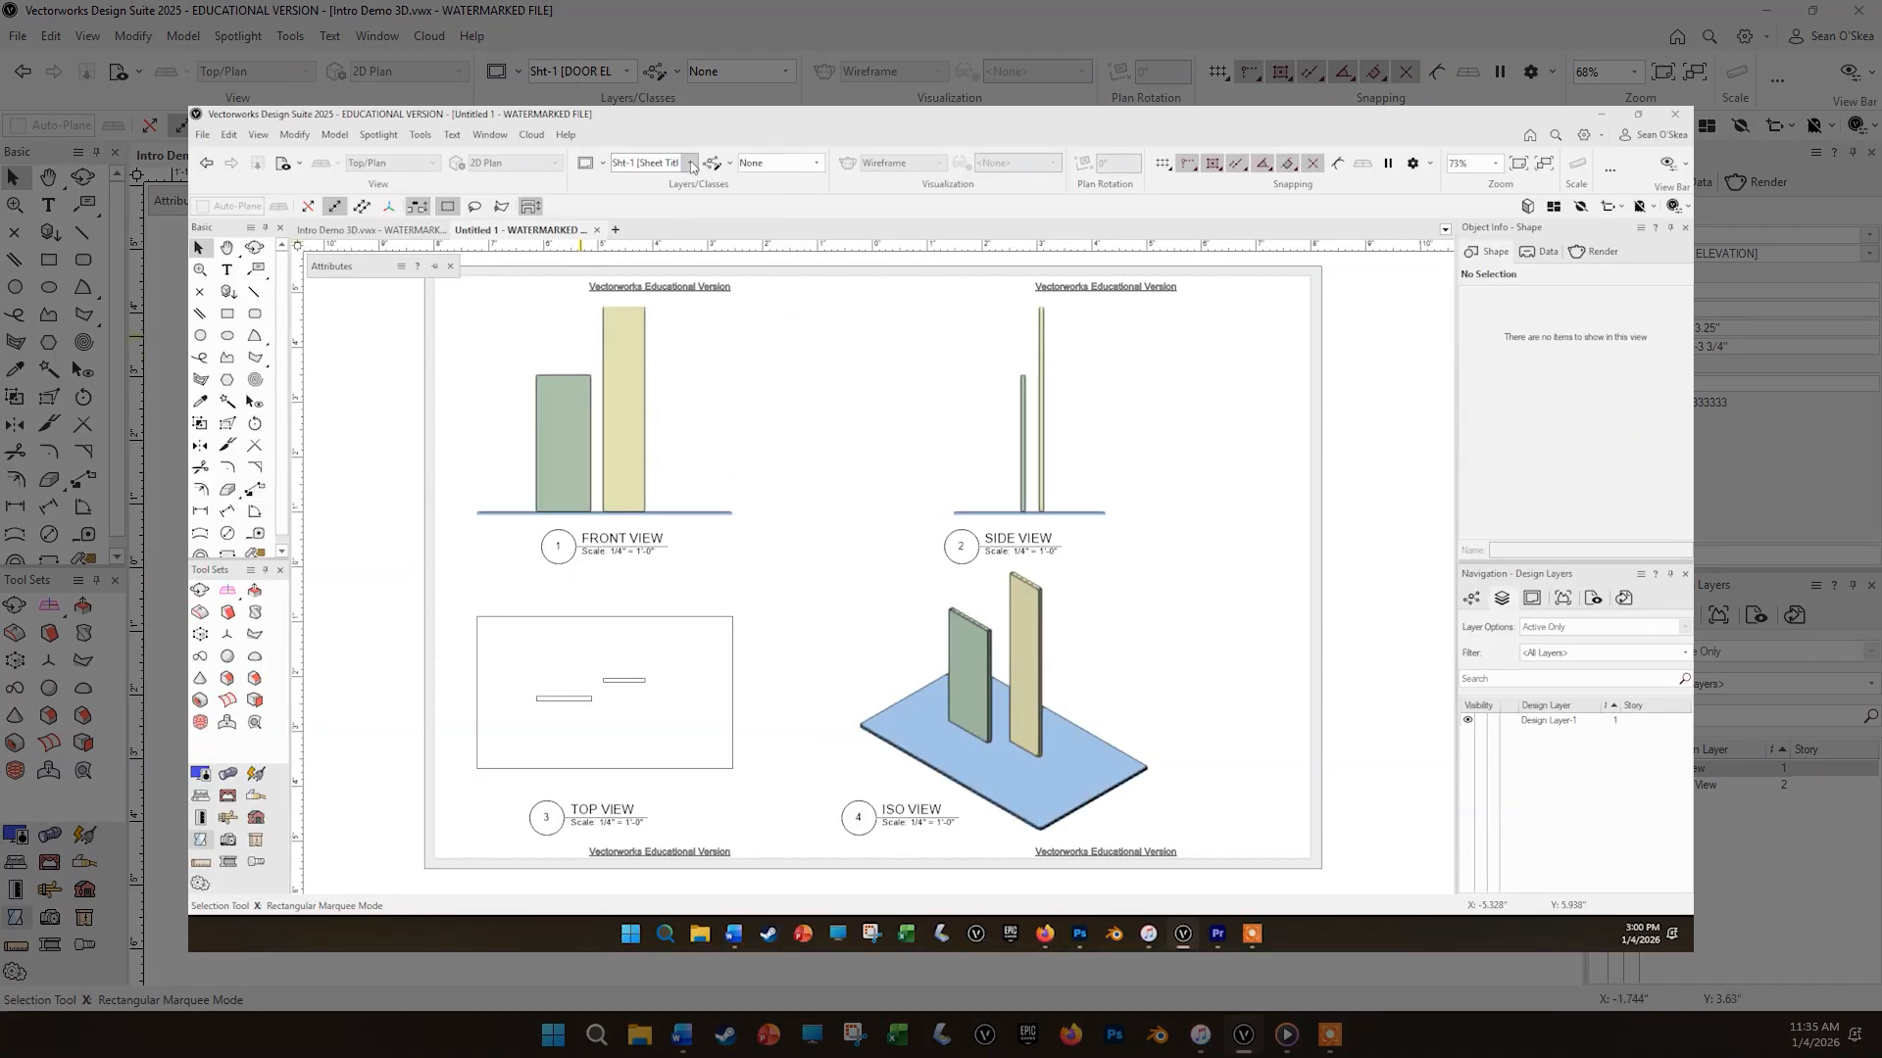
# Step: In the Untitled 1 document, activate Design Layer-1 and set the yellow panel's extrusion to 10'0"
pyautogui.click(689, 163)
pyautogui.click(695, 299)
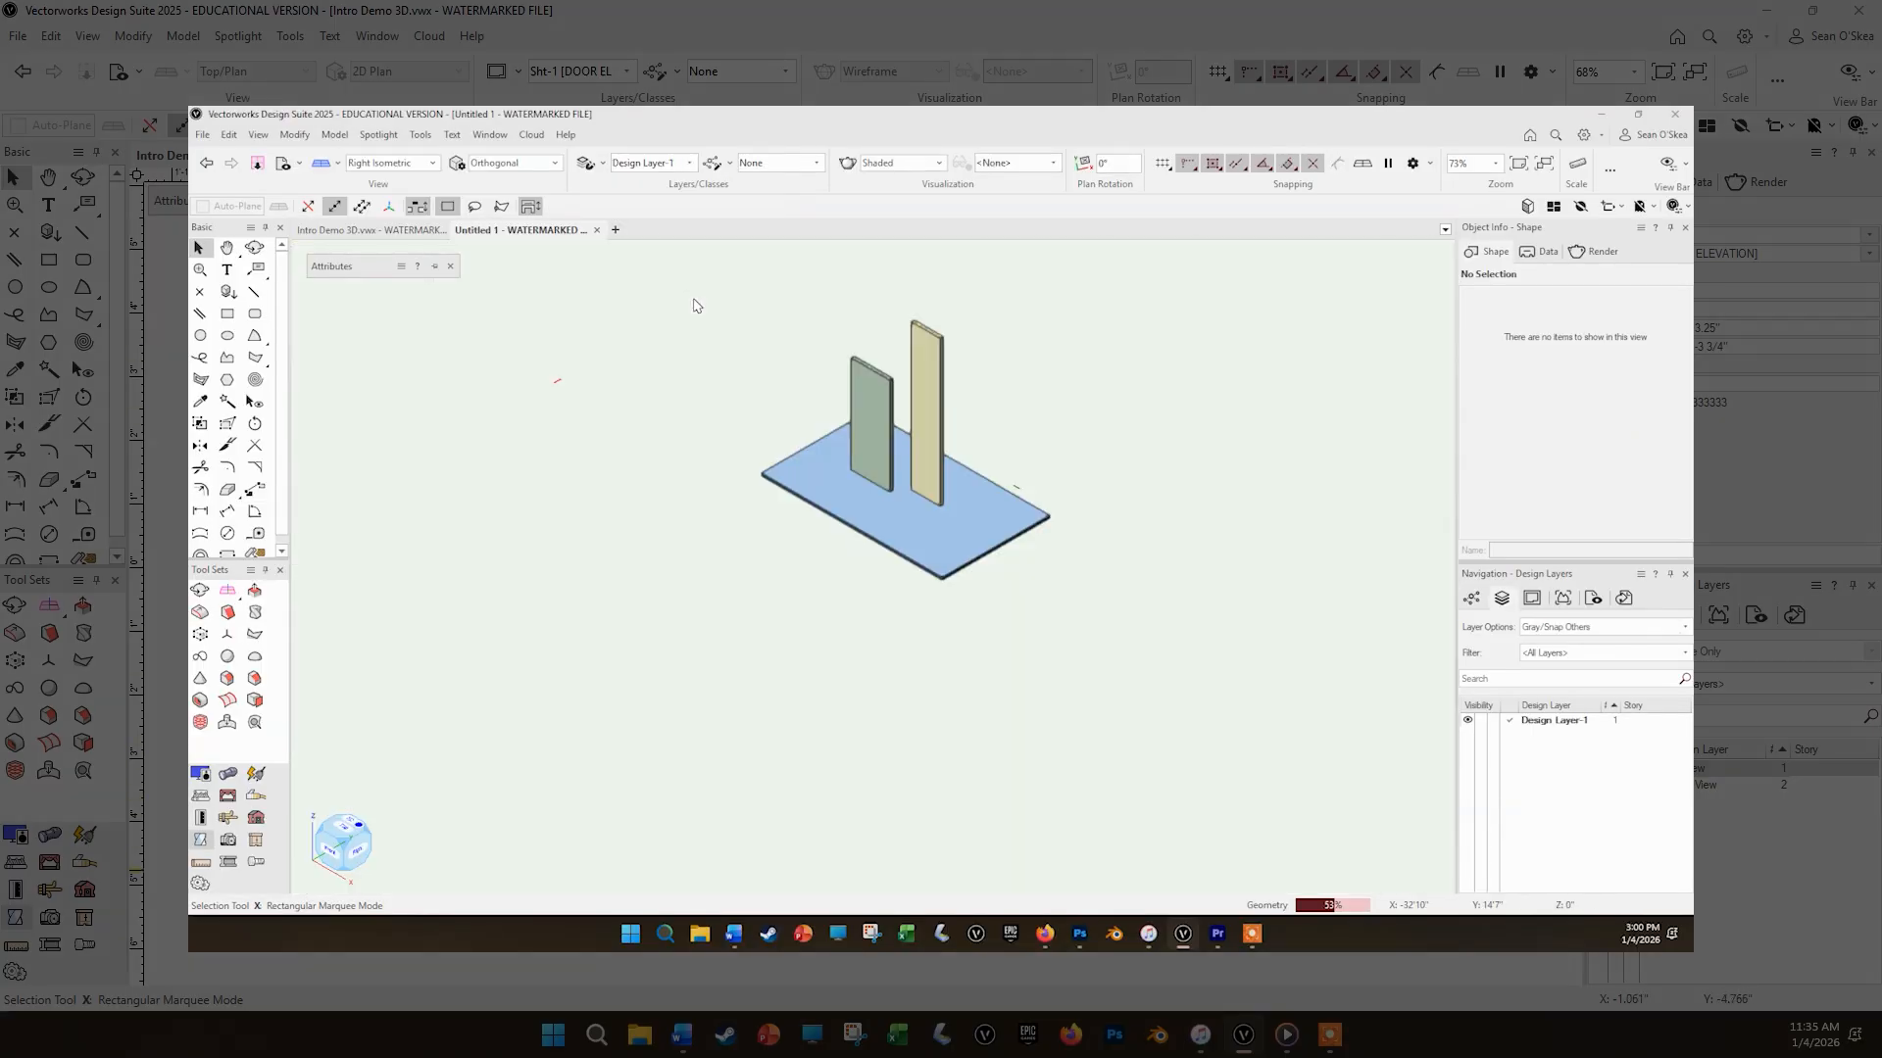
pyautogui.click(926, 436)
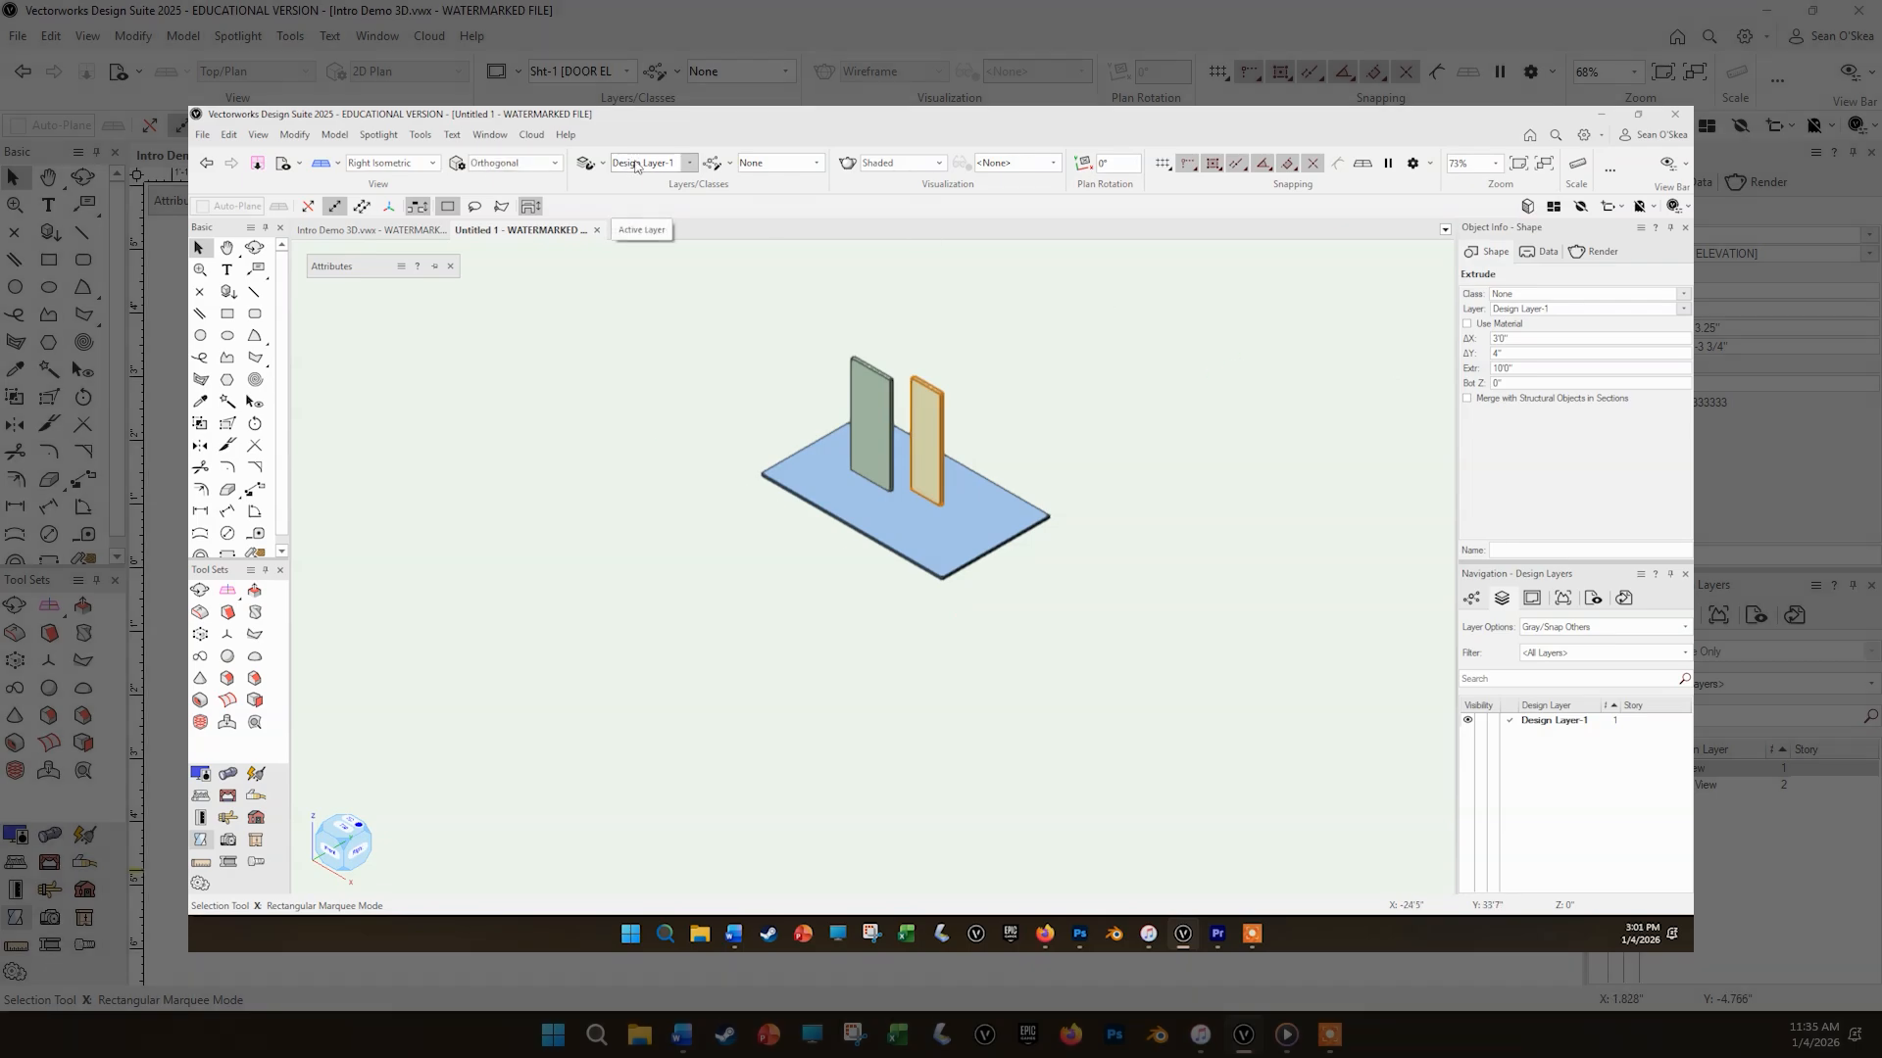
# Step: Return to sheet layer Sht-1 and update all of its viewports to match the shortened panel
pyautogui.click(691, 165)
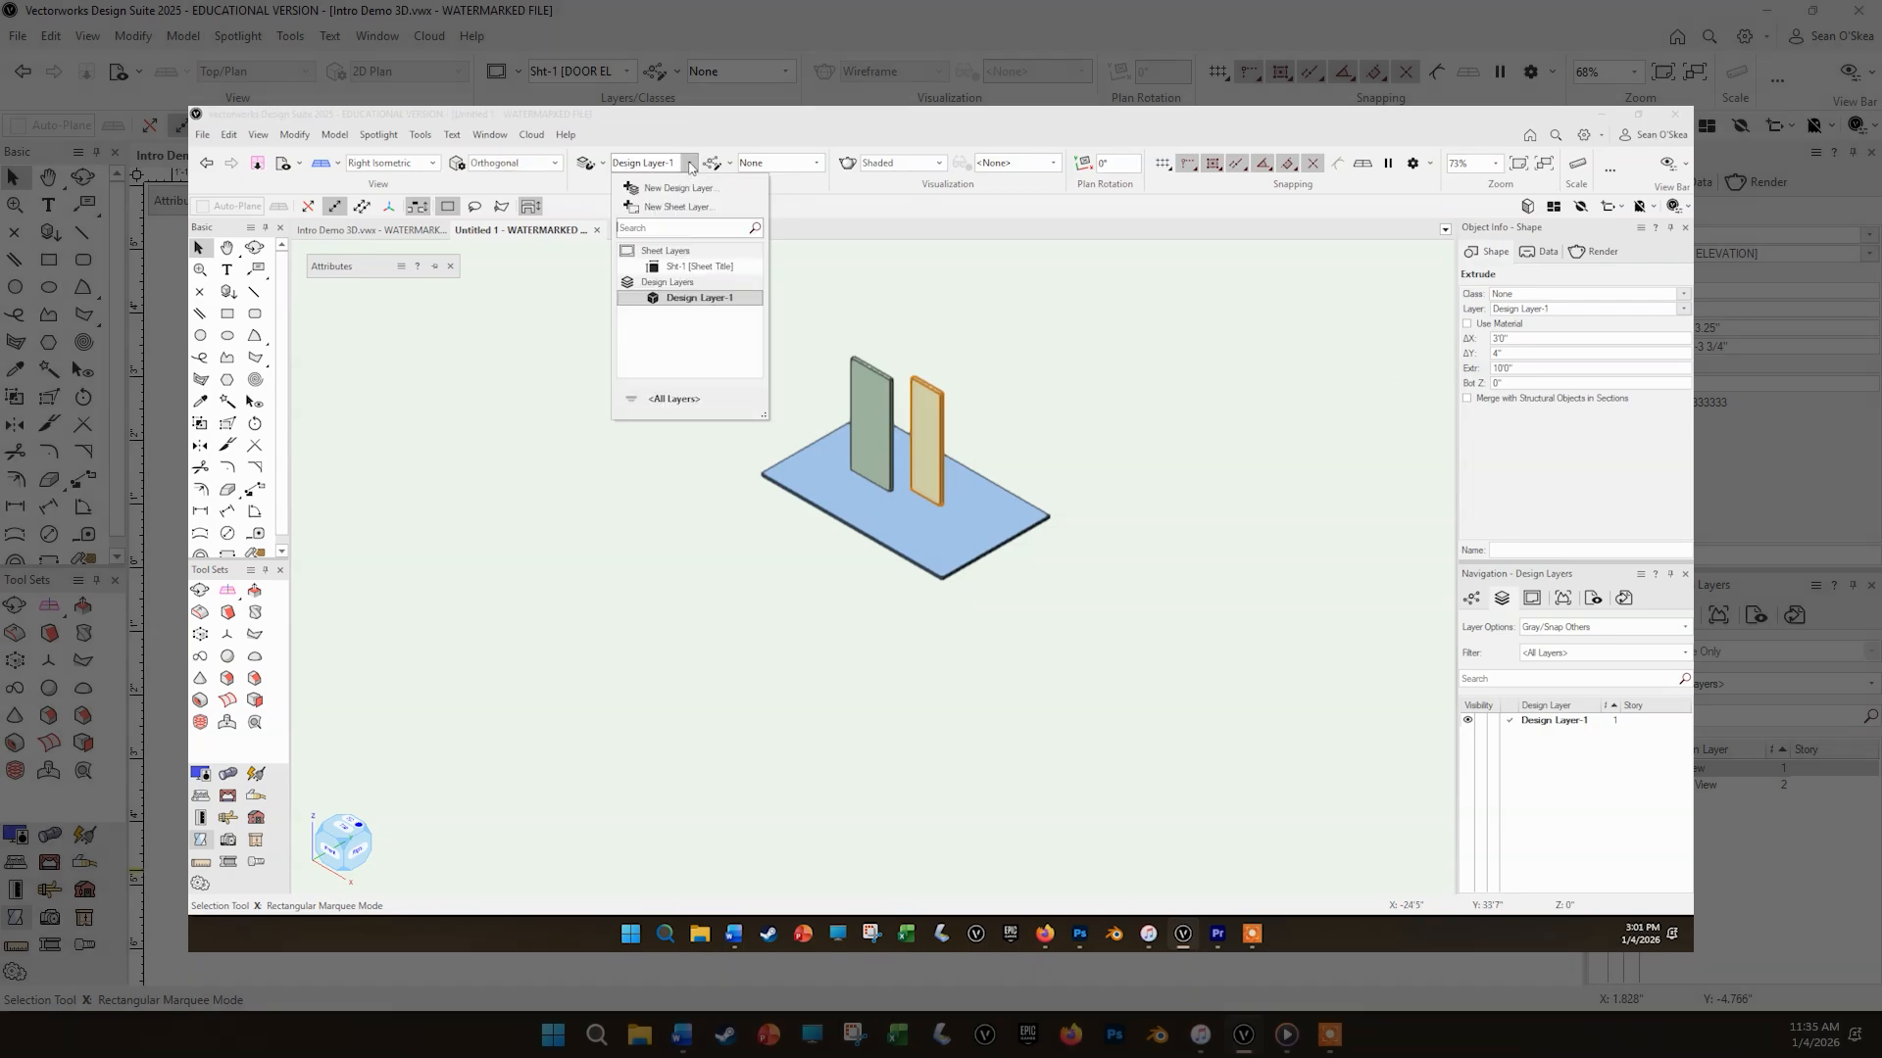
pyautogui.click(698, 267)
pyautogui.click(257, 134)
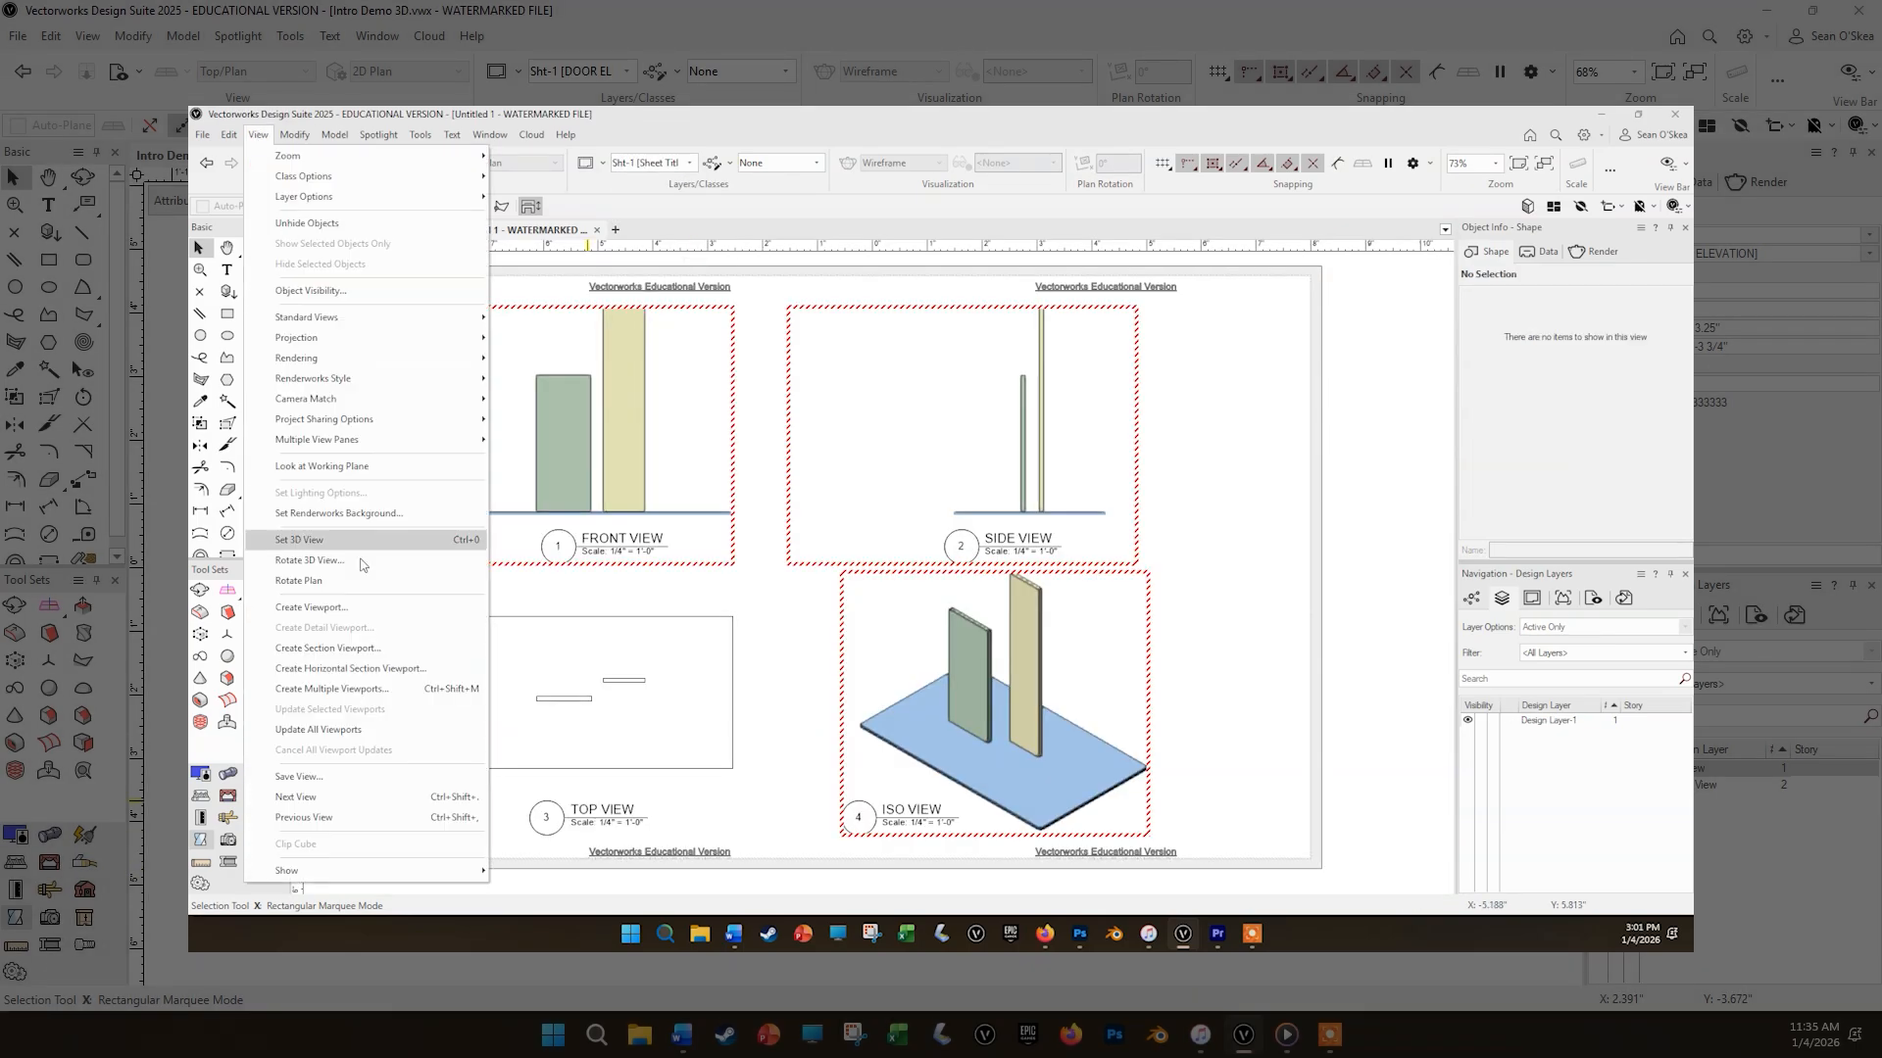
pyautogui.click(382, 731)
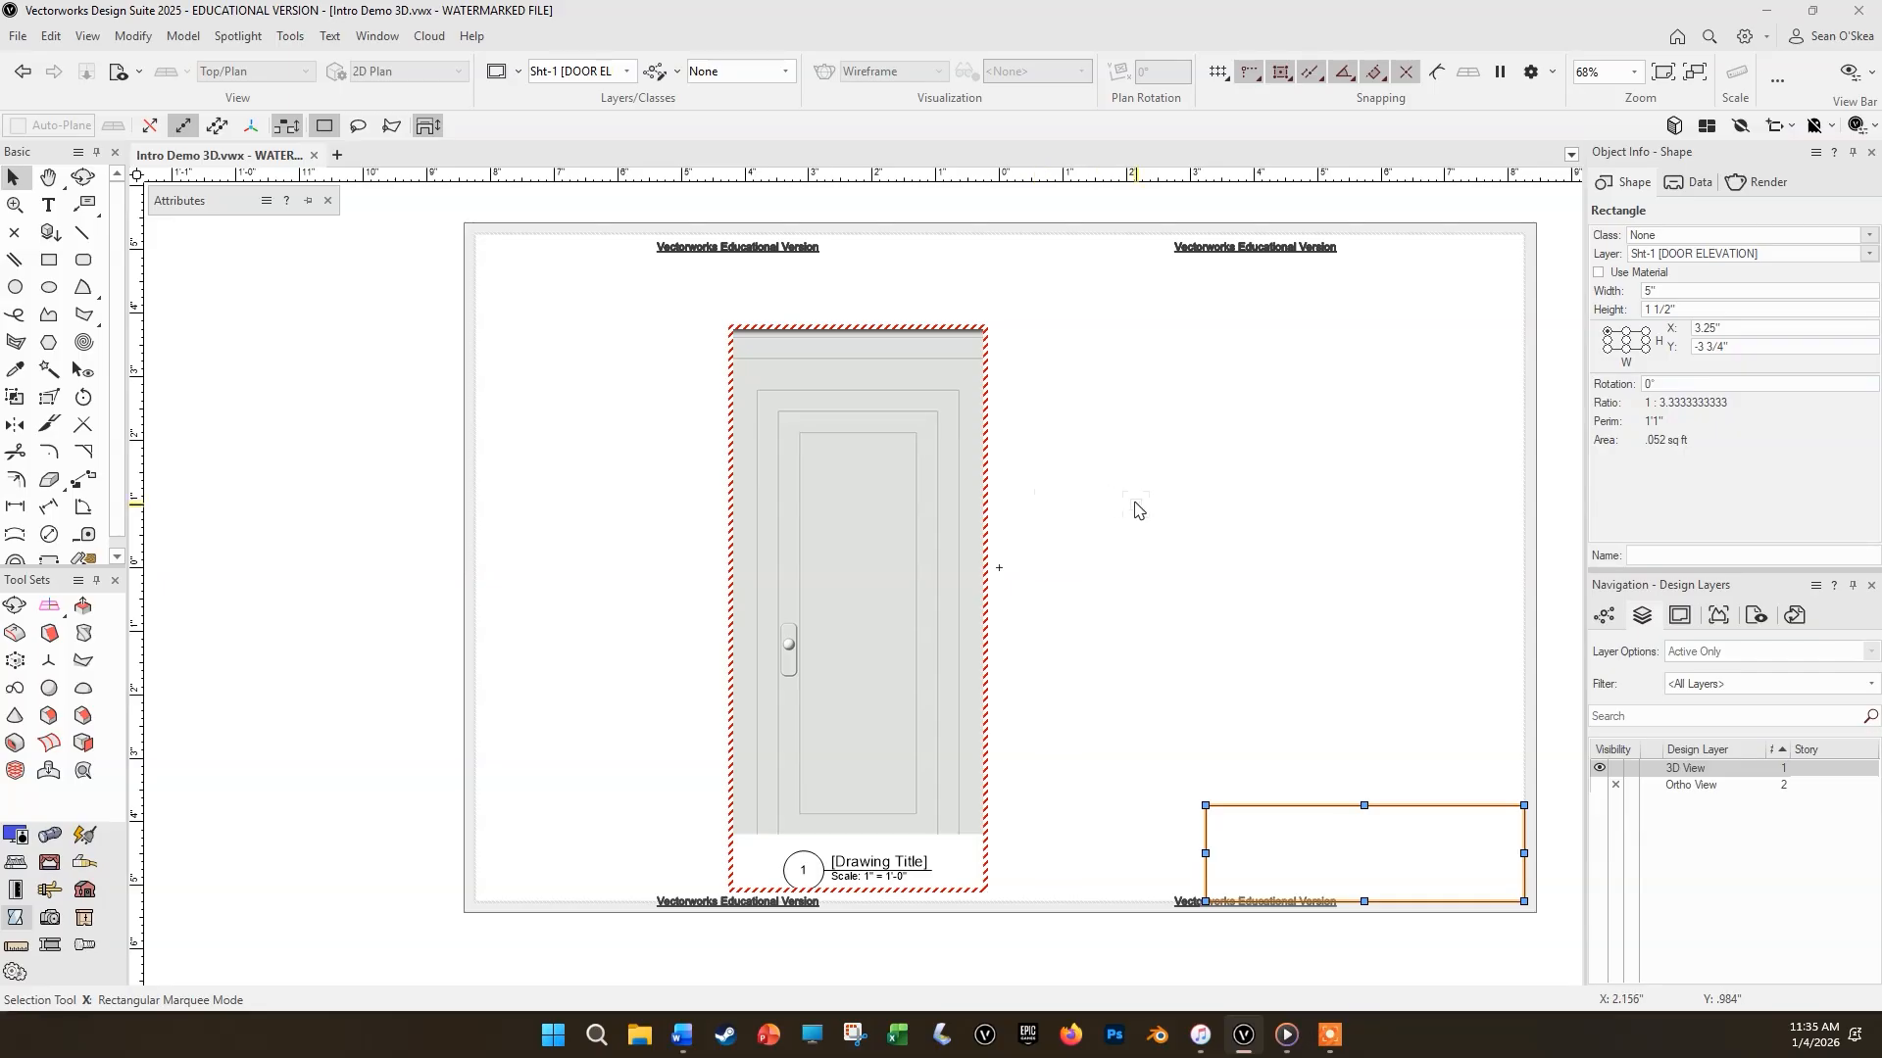
# Step: In the Intro Demo 3D document, examine the commands for updating the selected door viewport and for updating all viewports
pyautogui.click(912, 367)
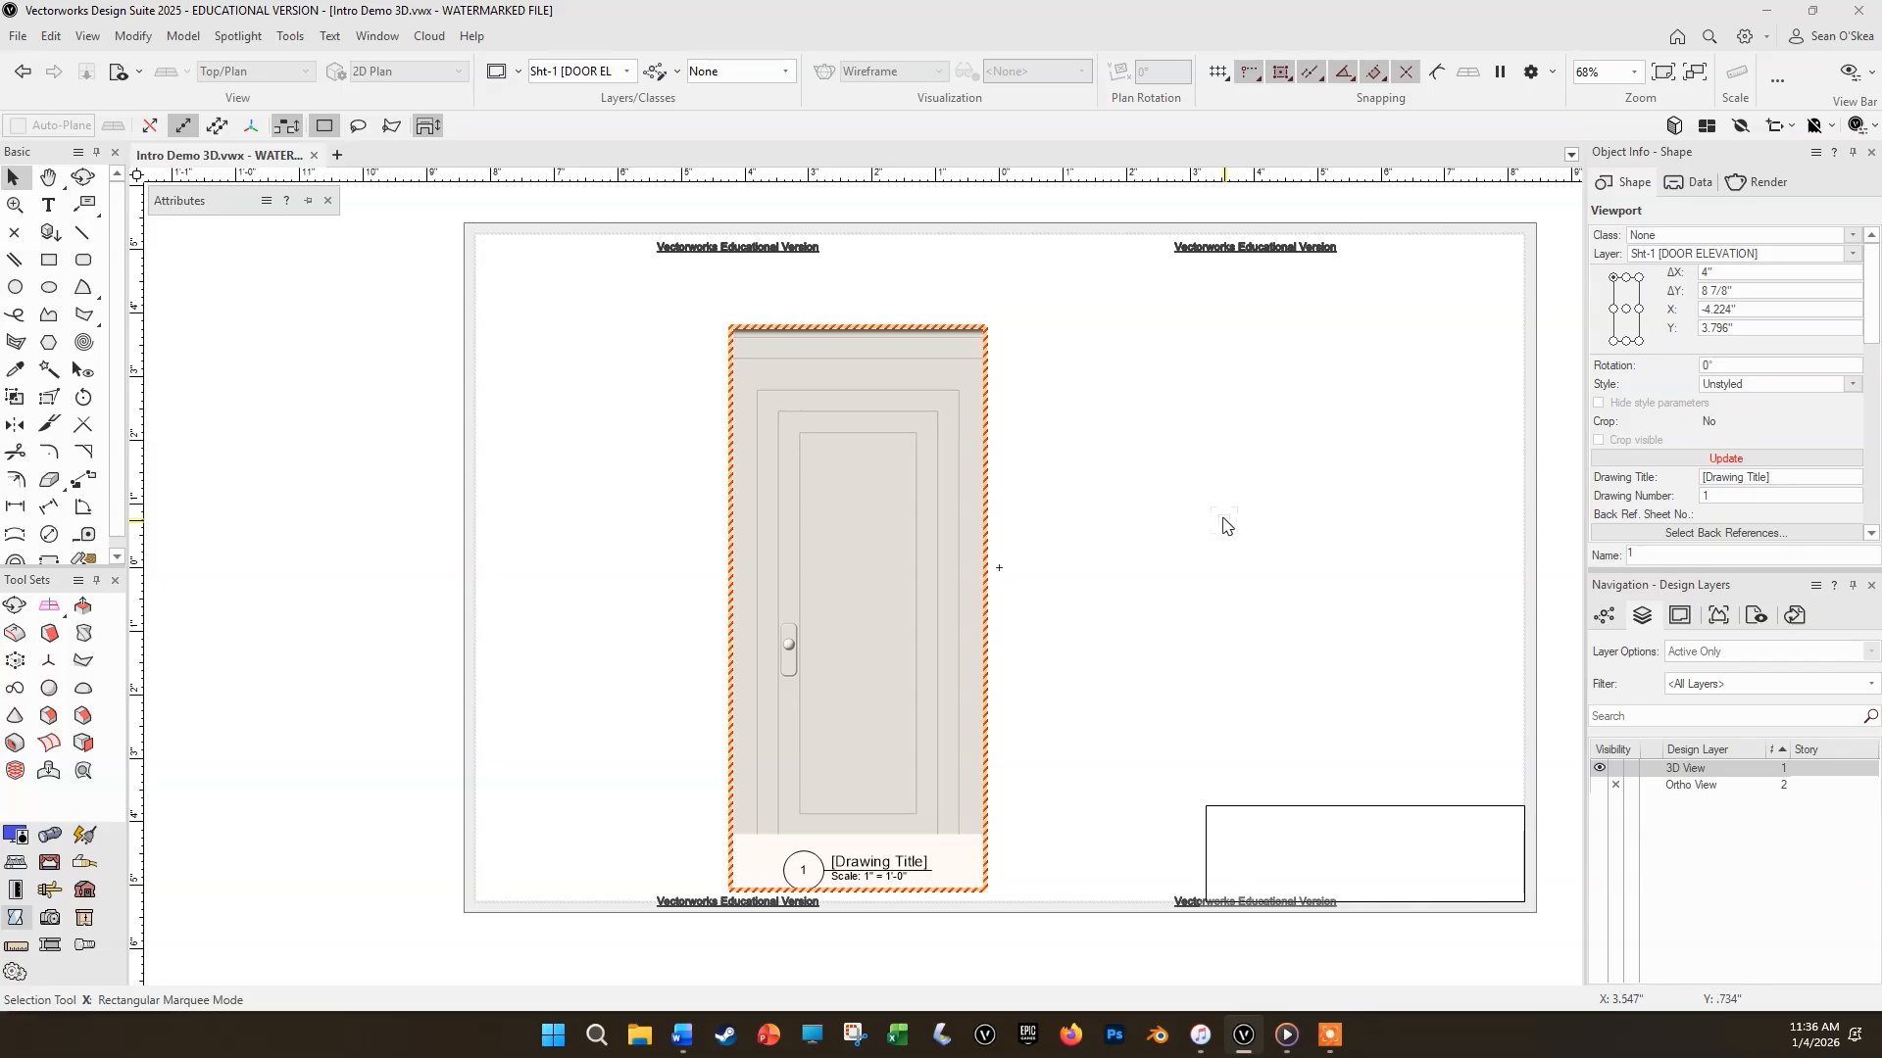
pyautogui.press('h')
pyautogui.moveTo(1219, 522); pyautogui.dragTo(1727, 445)
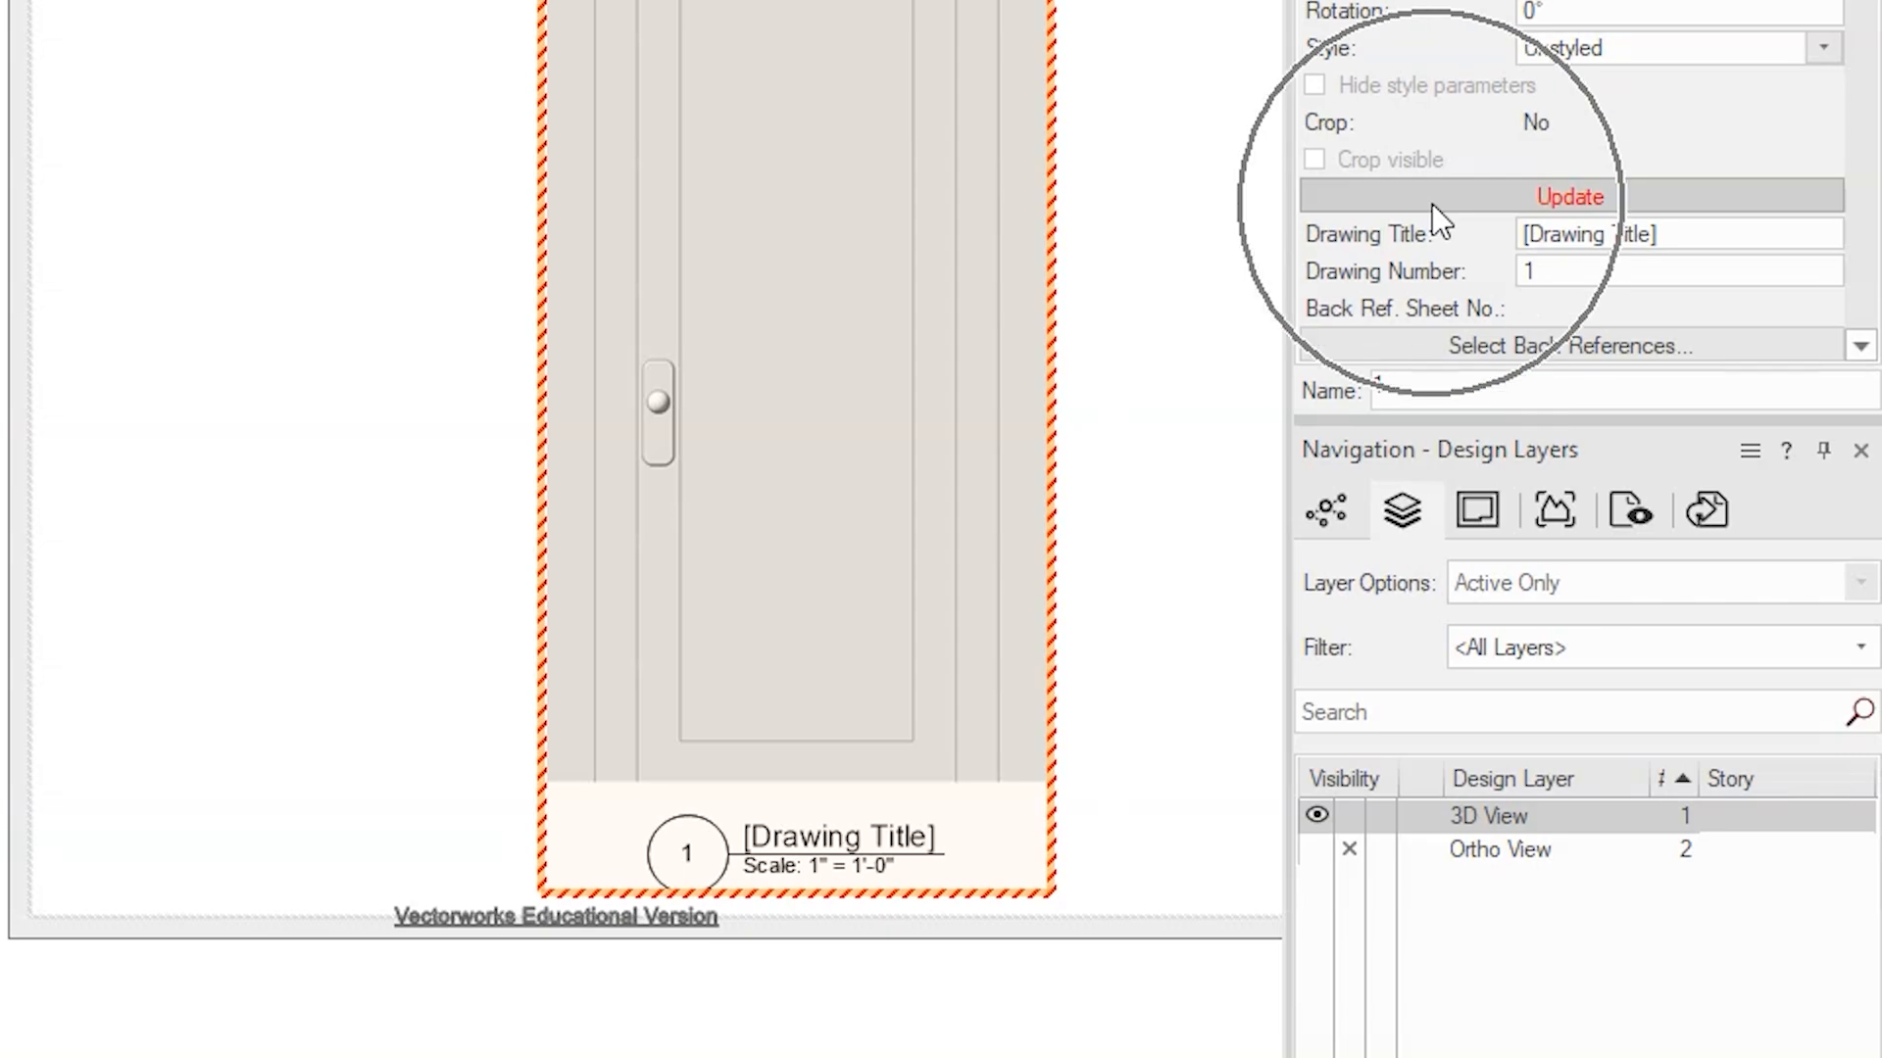
pyautogui.rightClick(984, 196)
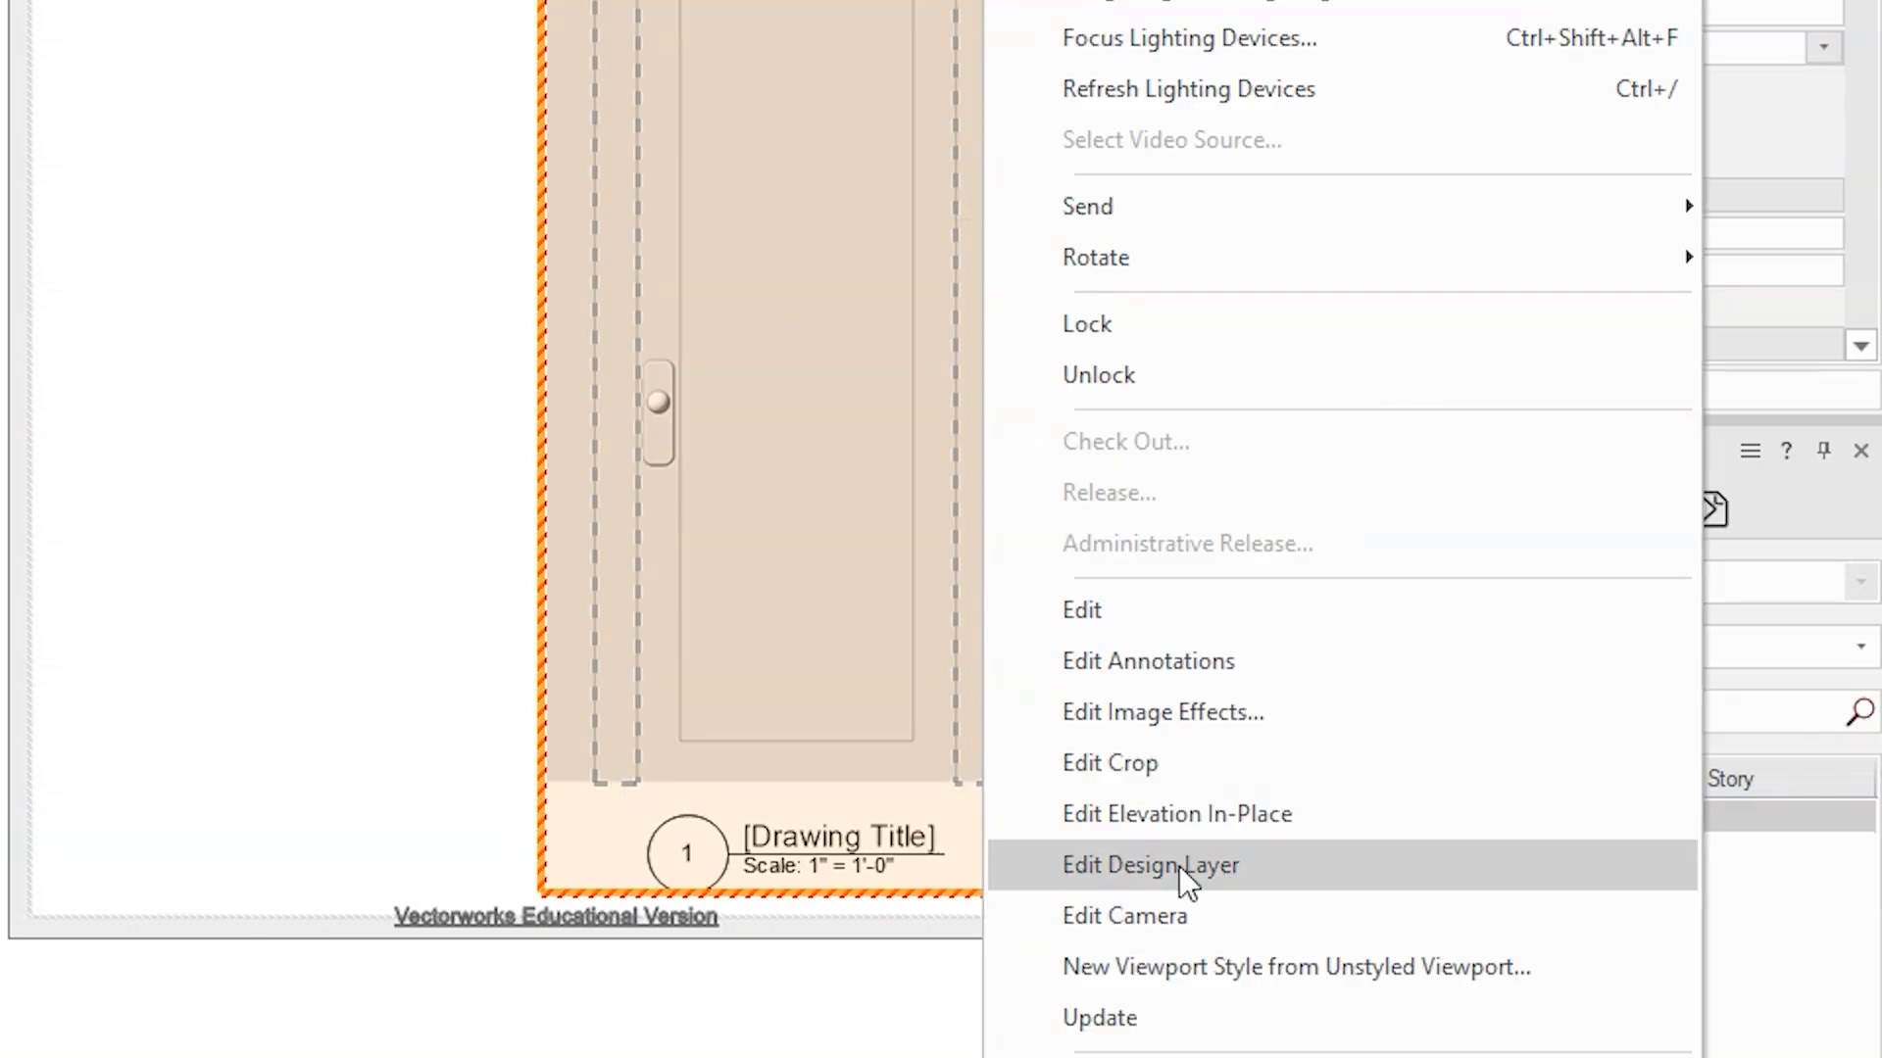
pyautogui.click(1182, 1019)
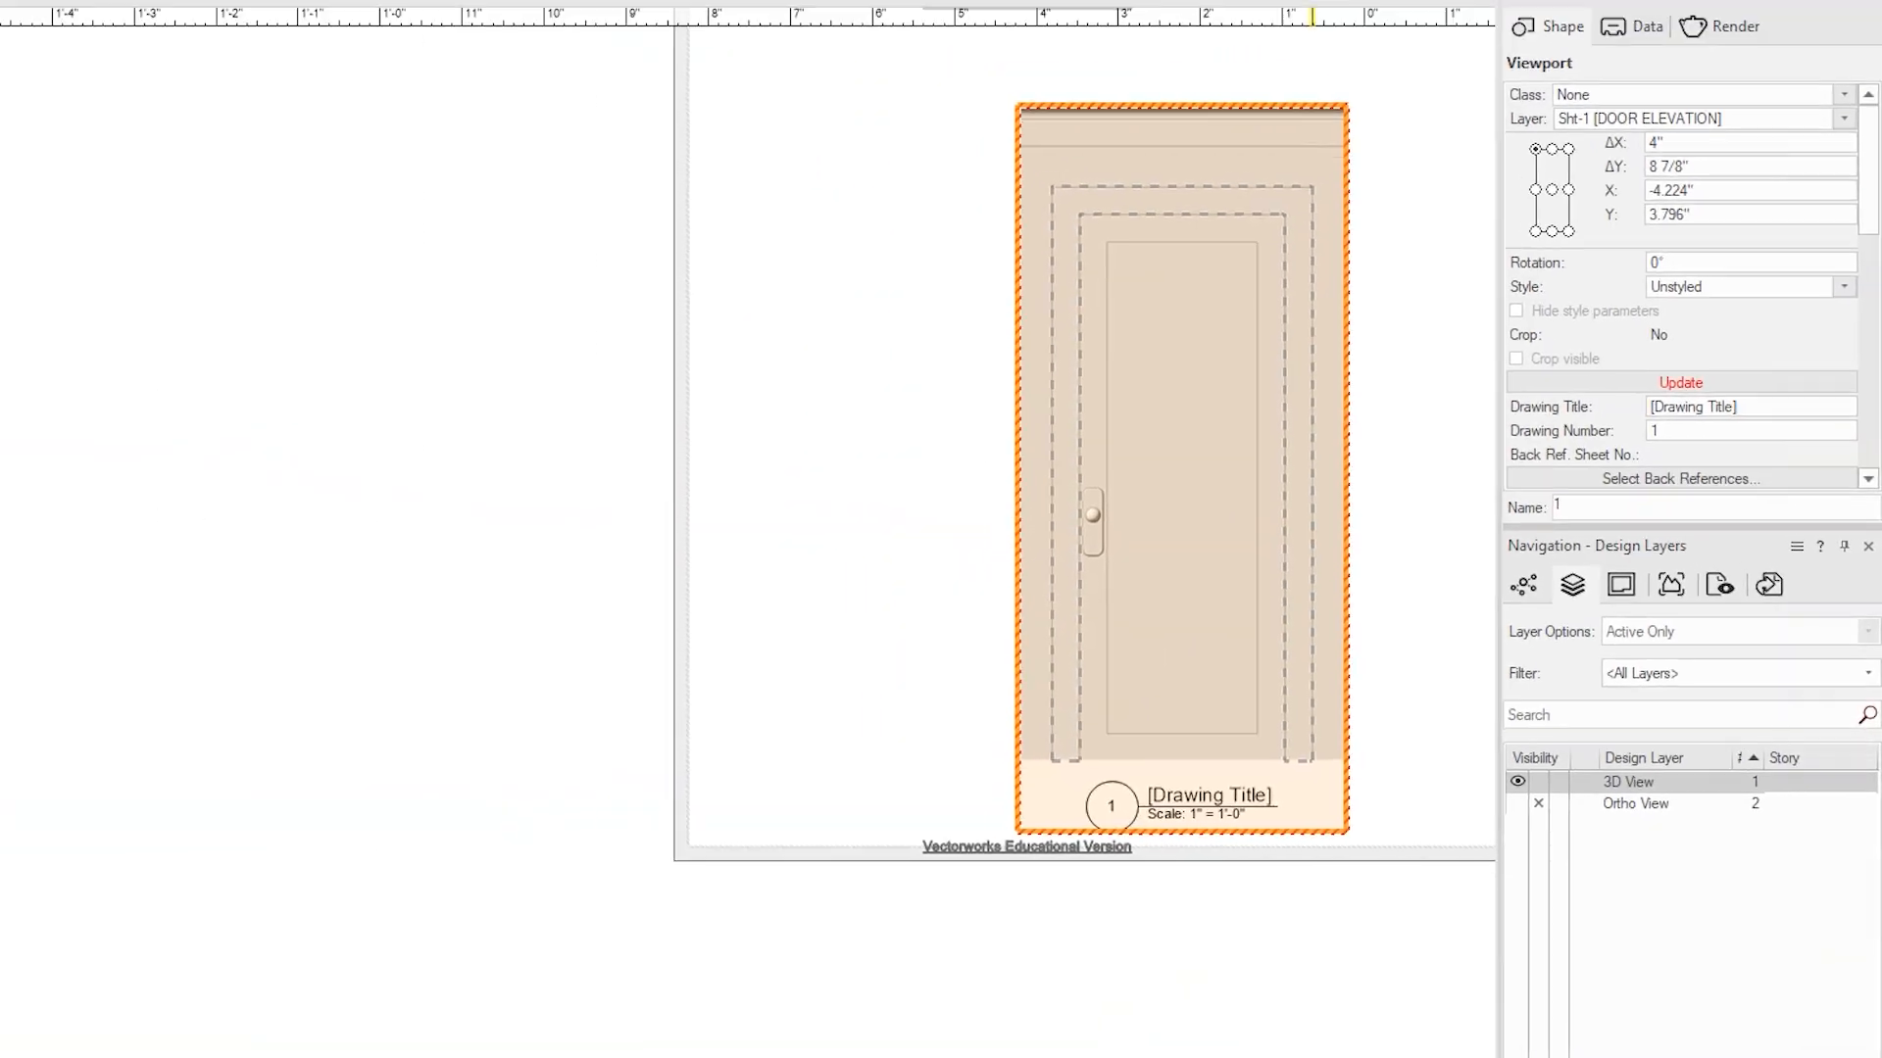
pyautogui.click(87, 36)
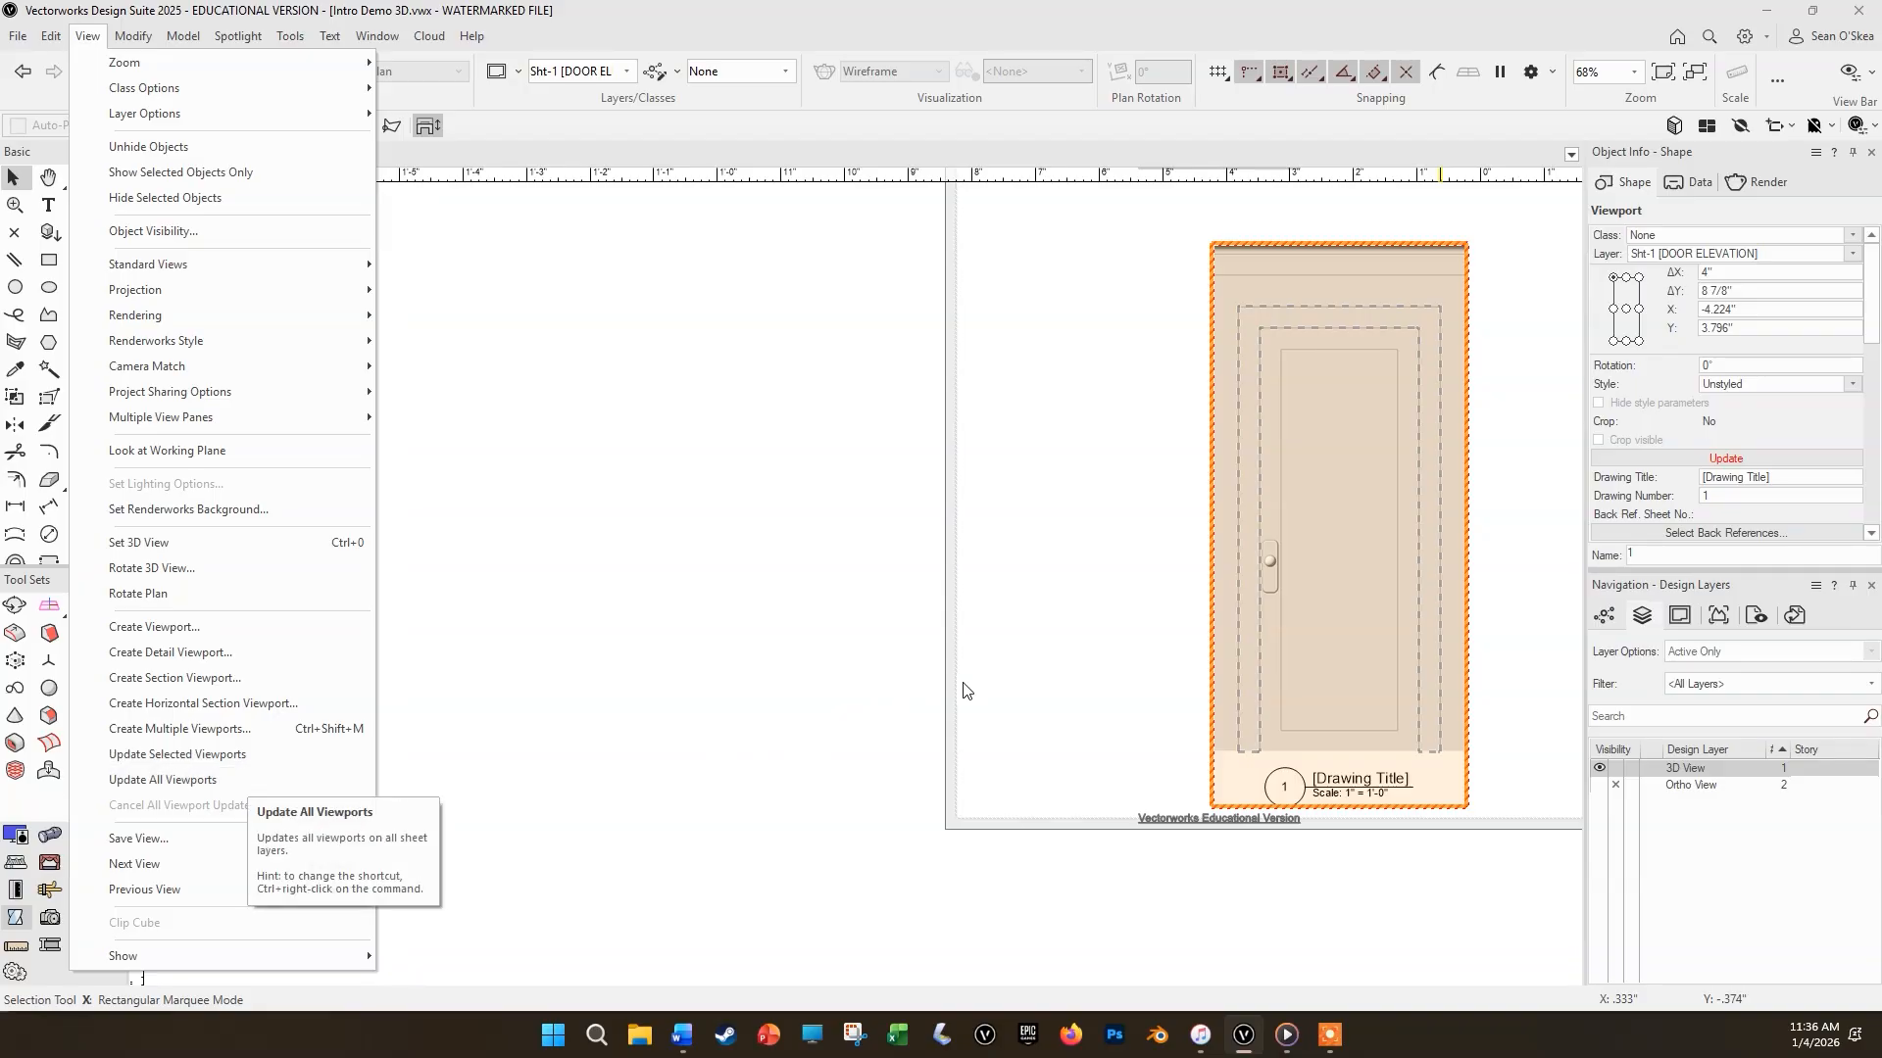
pyautogui.click(1002, 666)
pyautogui.press('h')
pyautogui.moveTo(1009, 663); pyautogui.dragTo(546, 713)
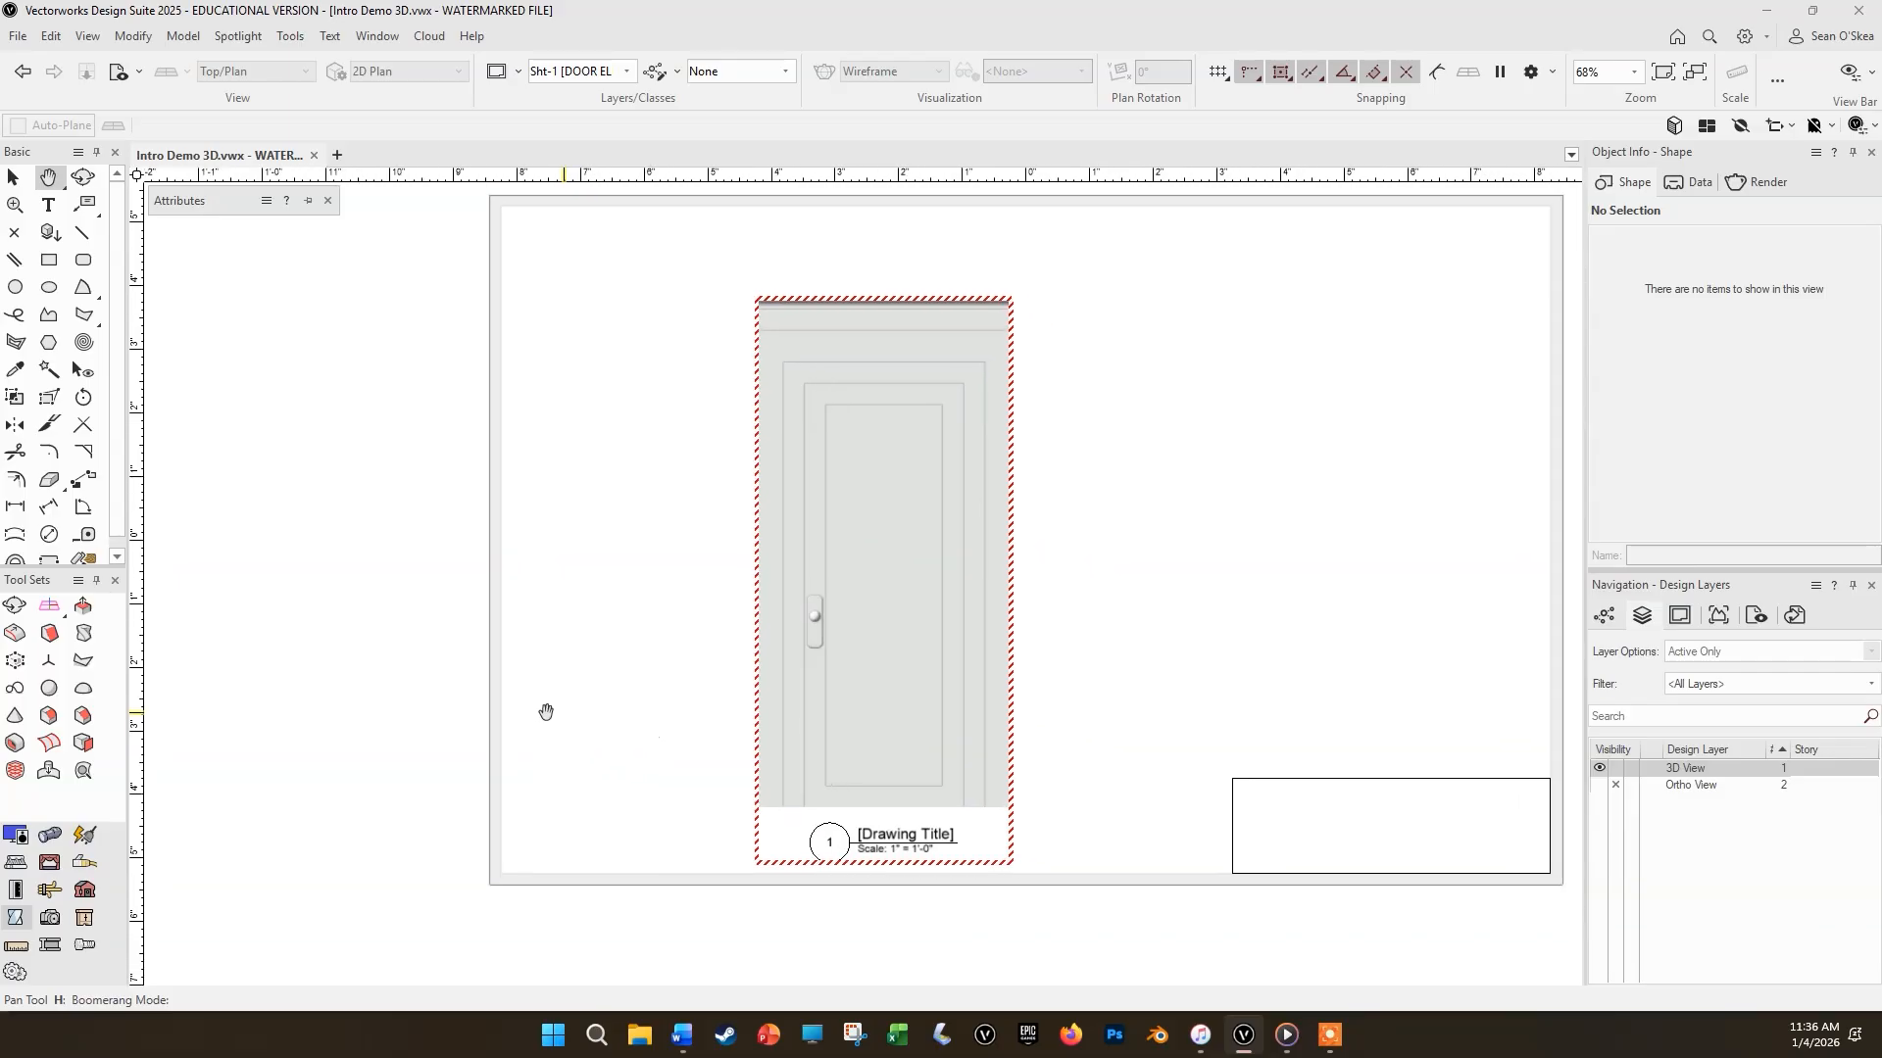
# Step: Move the front-view door viewport slightly higher on the sheet and place a copy of it level with the original on the right half
pyautogui.moveTo(546, 713); pyautogui.dragTo(474, 701, button='middle')
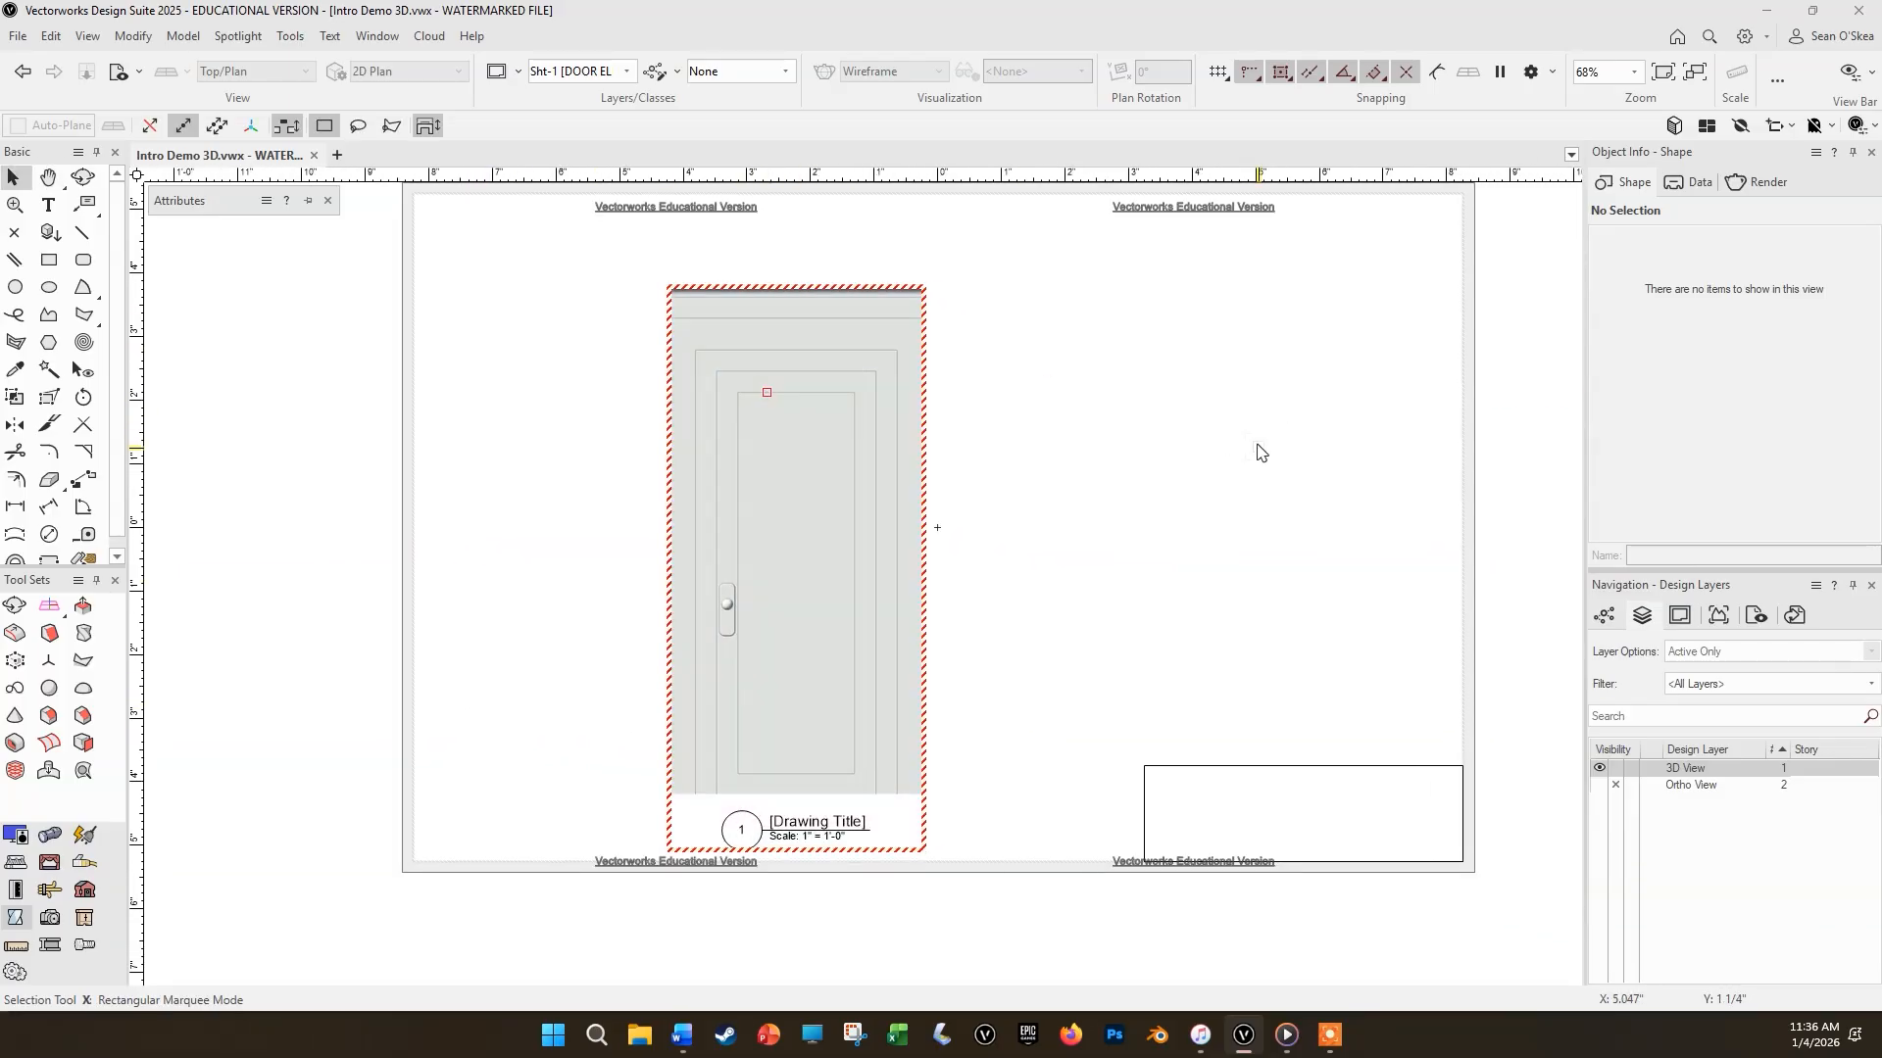
pyautogui.moveTo(855, 420); pyautogui.dragTo(855, 382)
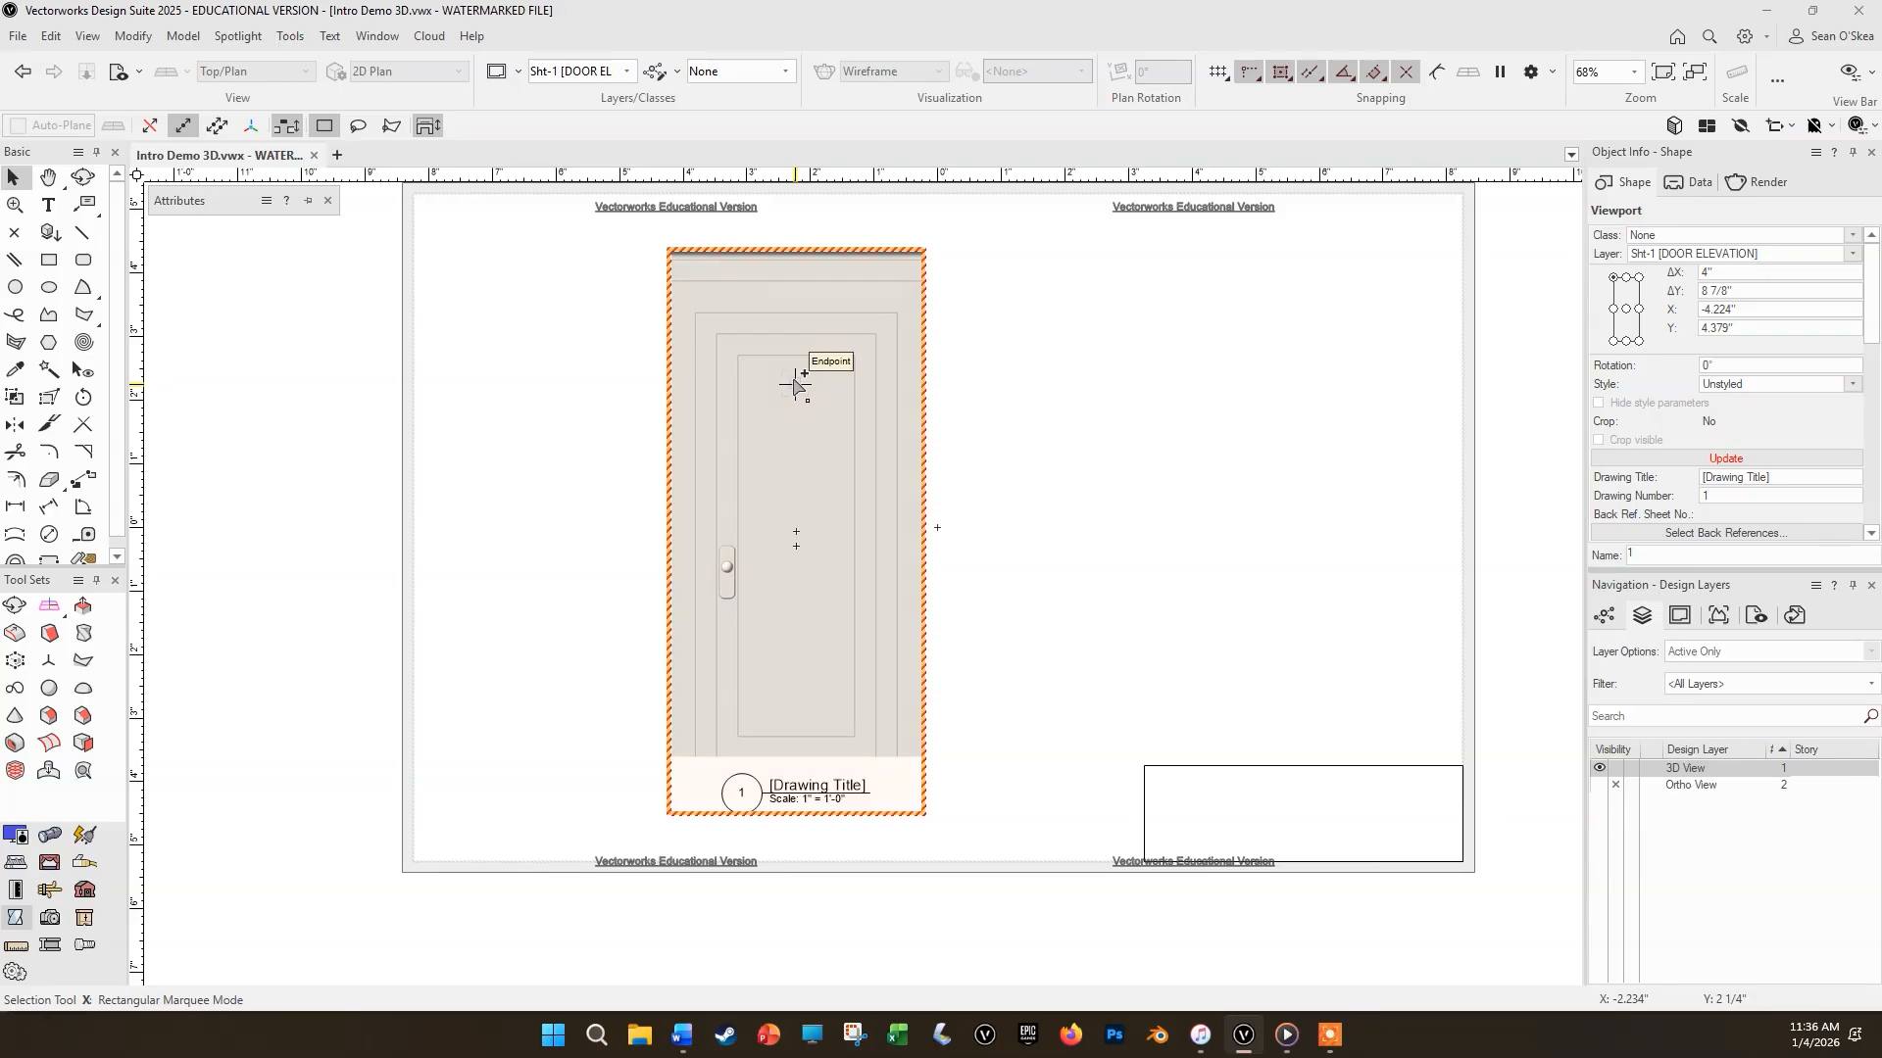
pyautogui.keyDown('ctrl'); pyautogui.moveTo(795, 385); pyautogui.dragTo(1234, 397); pyautogui.keyUp('ctrl')
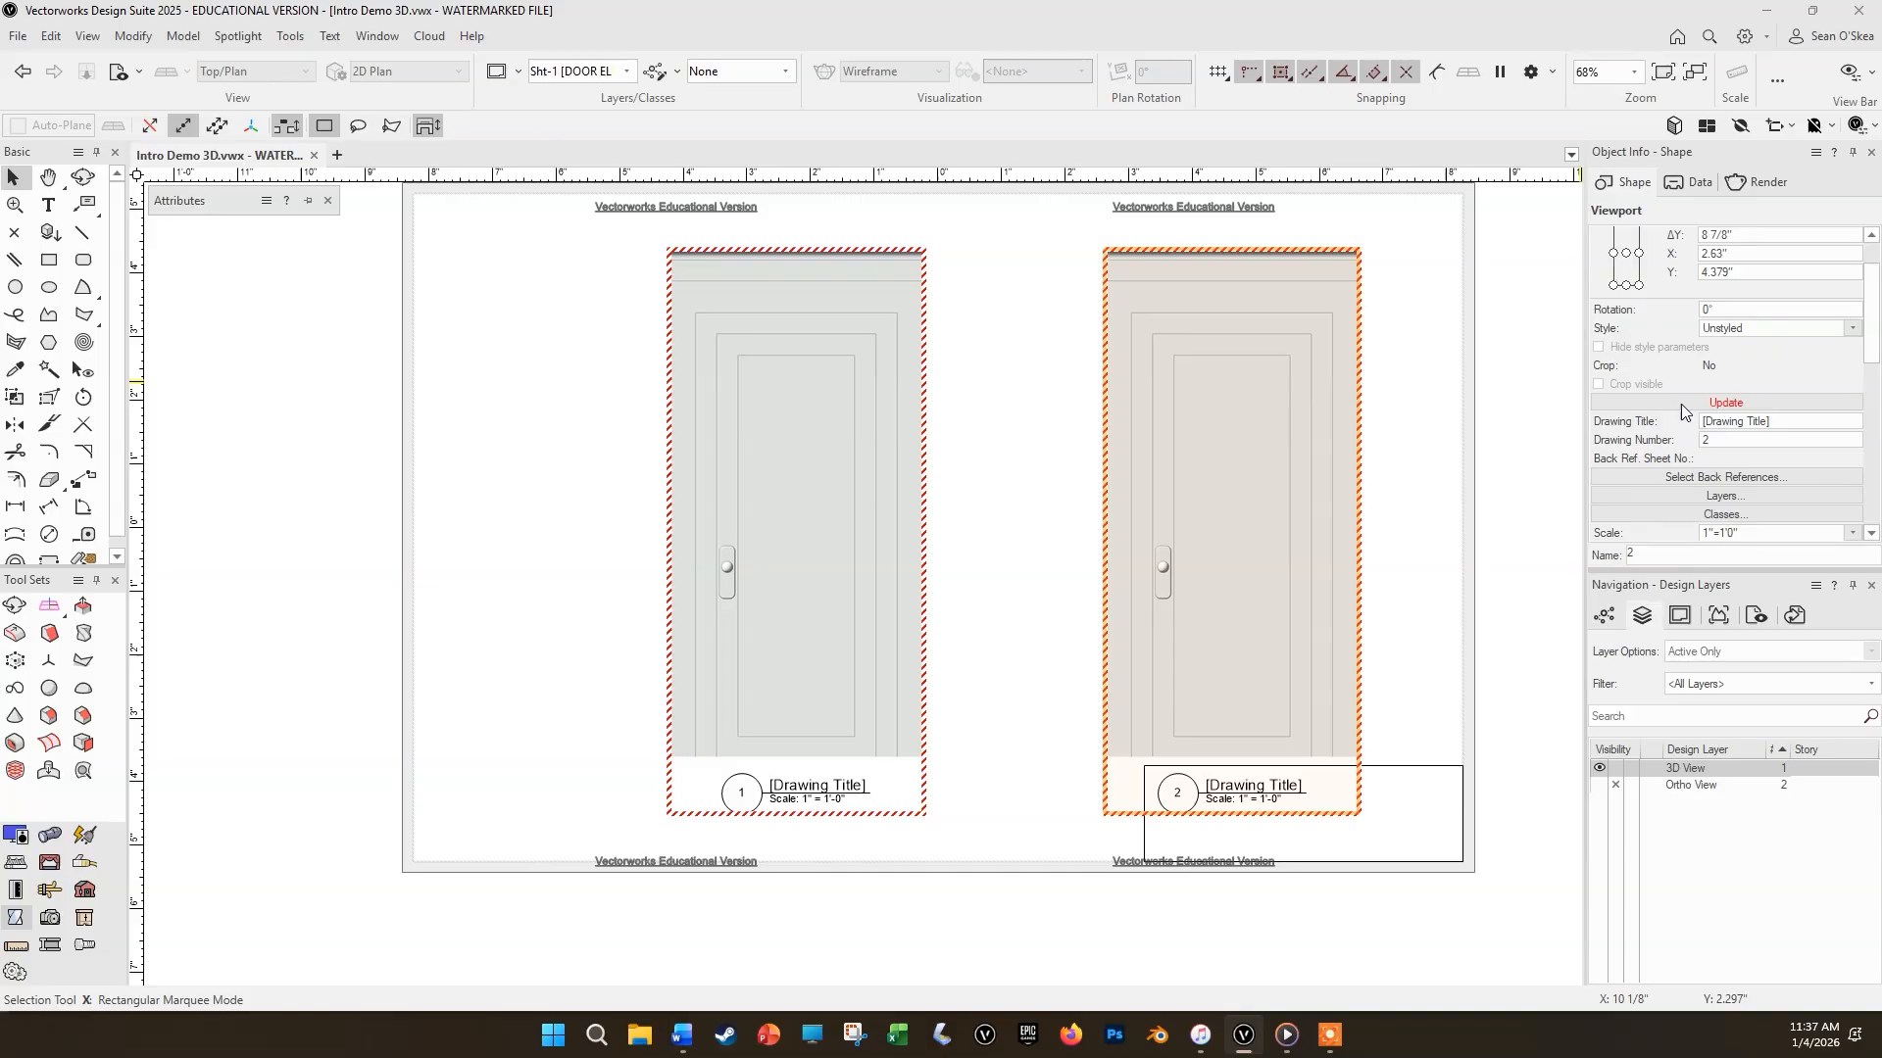
pyautogui.click(1675, 402)
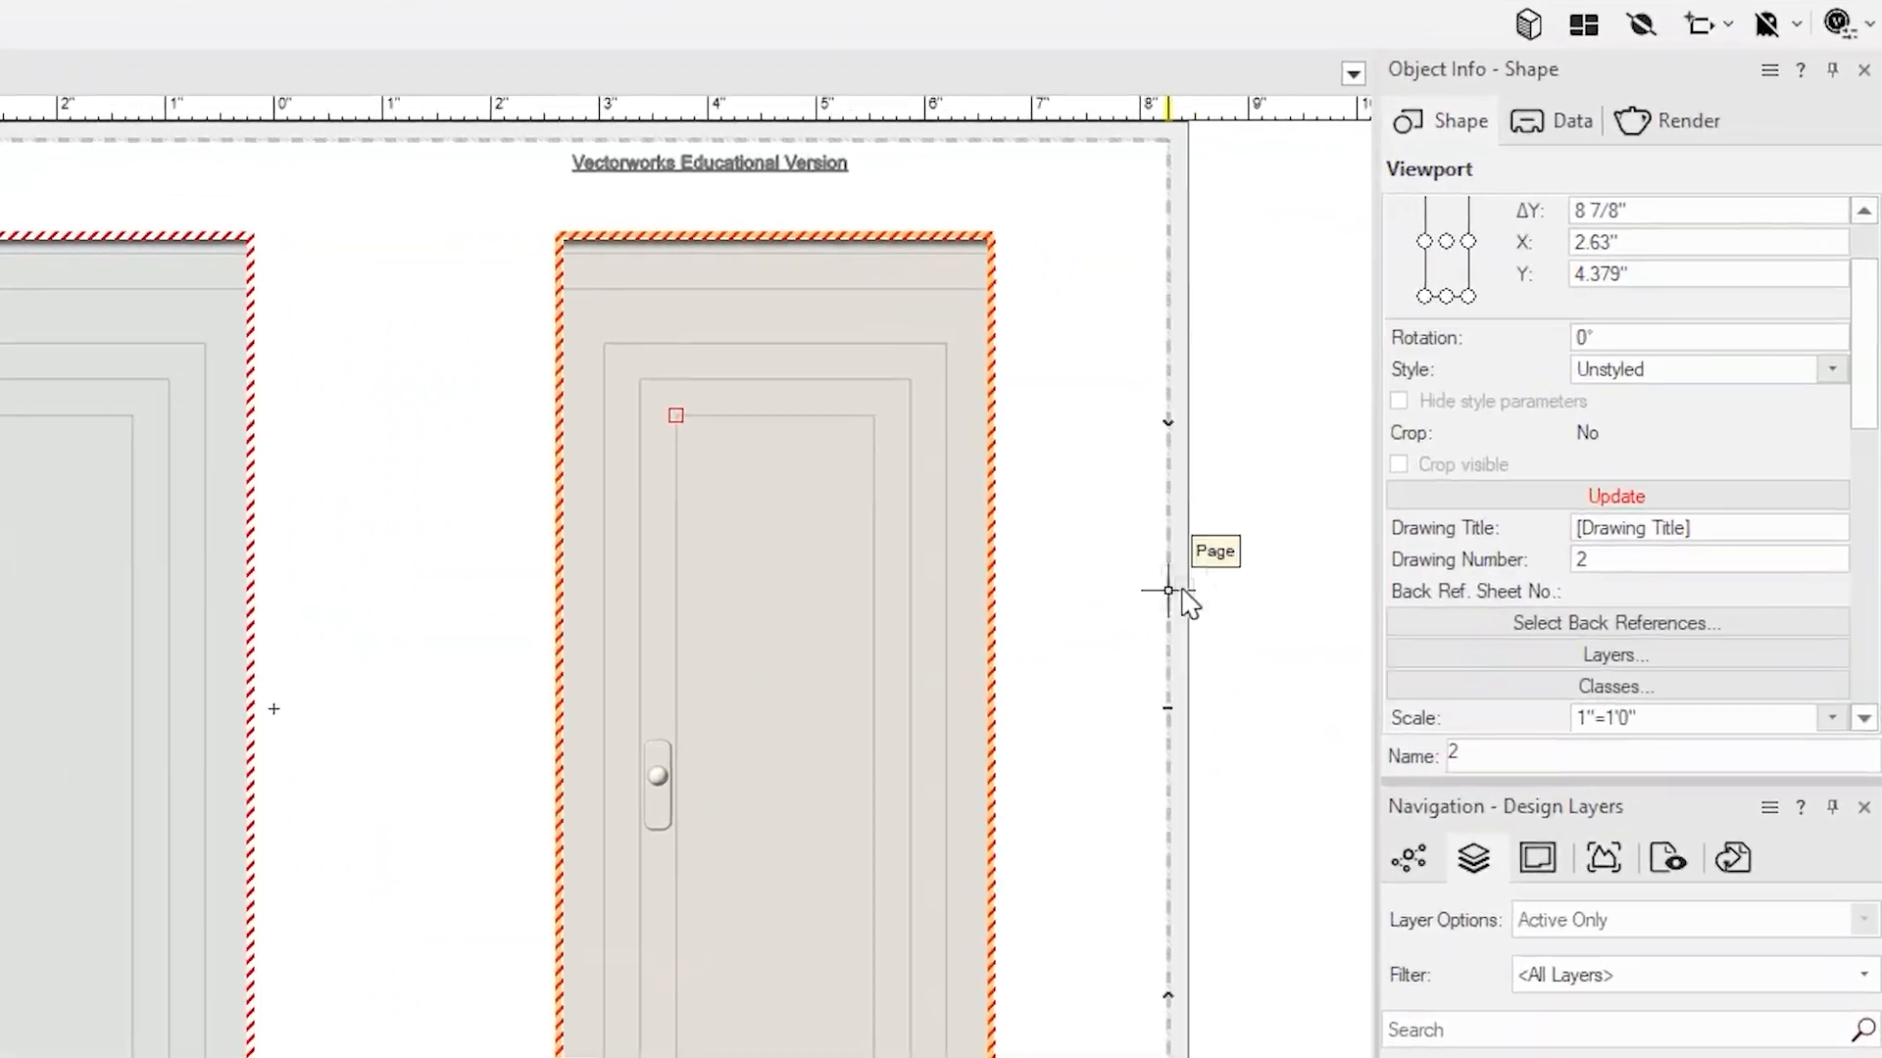
# Step: Examine the copied viewport's class and layer visibility properties and its list of available scales
pyautogui.moveTo(1374, 521); pyautogui.dragTo(1534, 482, button='middle')
pyautogui.scroll(1, 1519, 647)
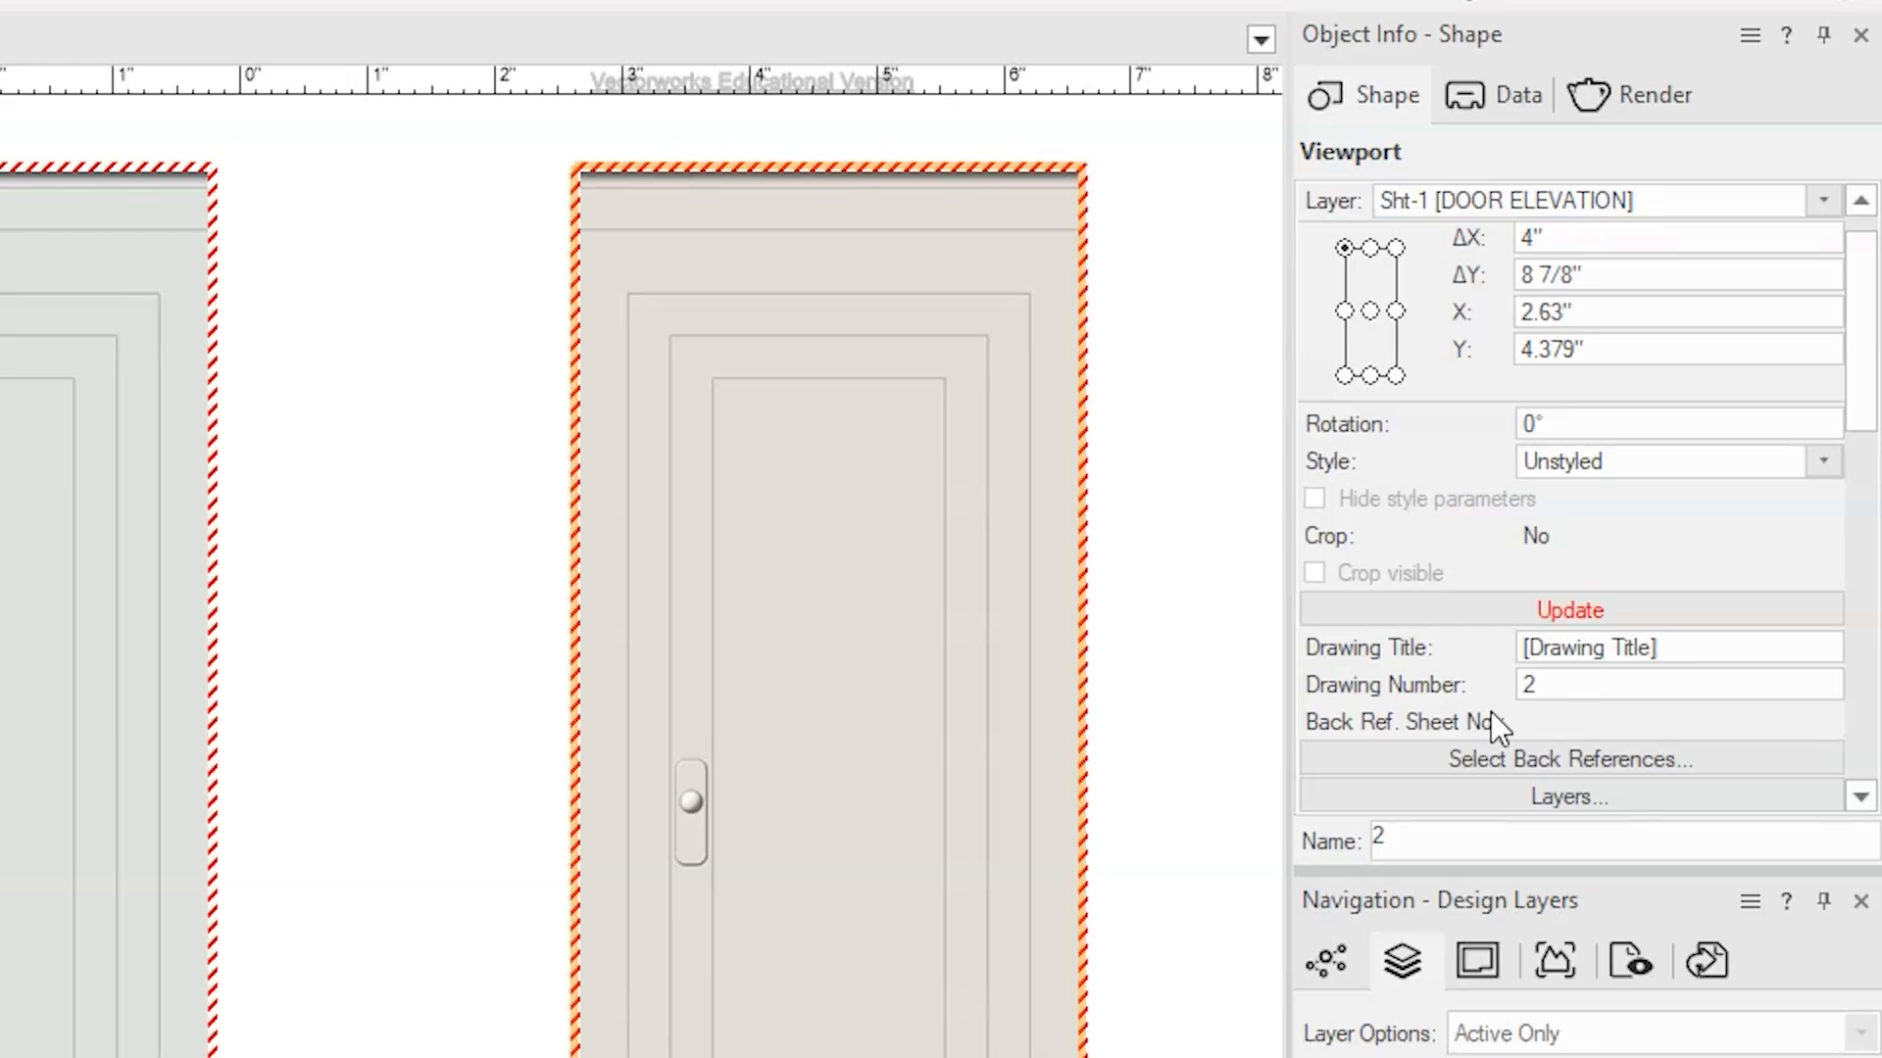
pyautogui.scroll(-3, 1582, 682)
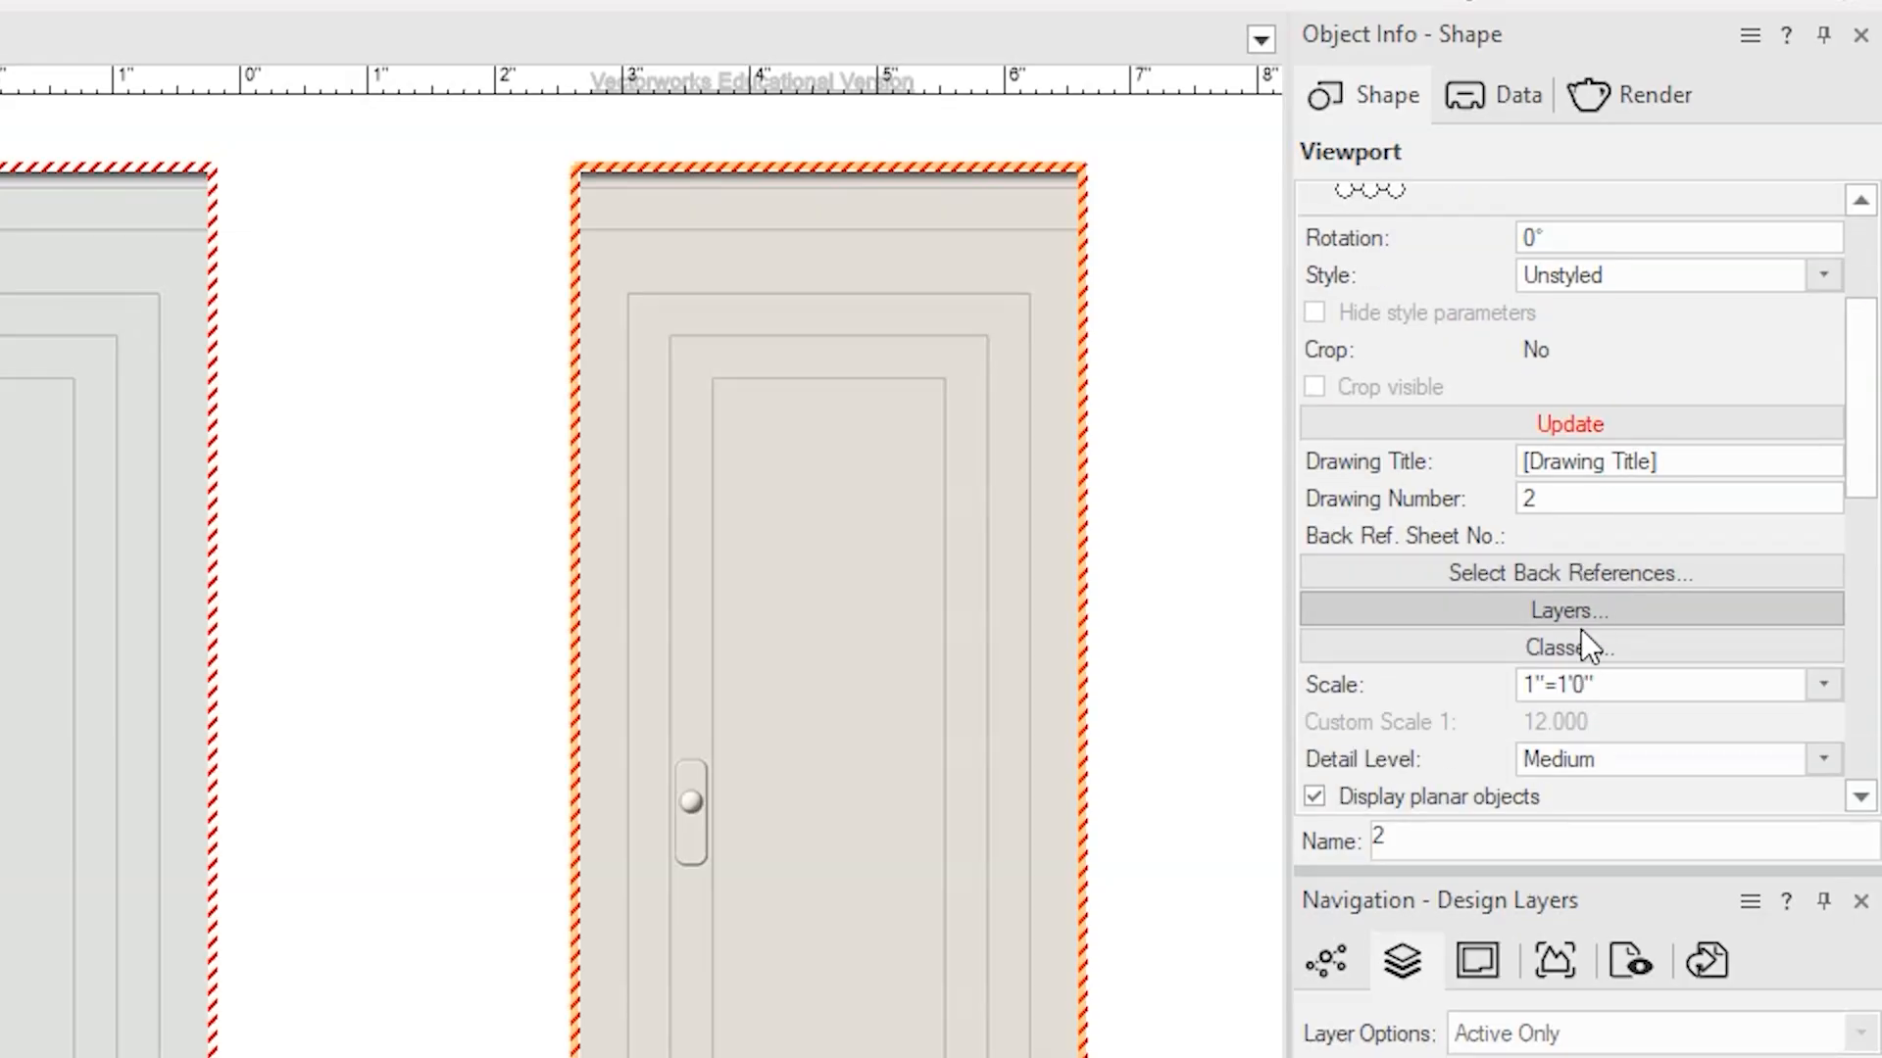
pyautogui.click(1595, 639)
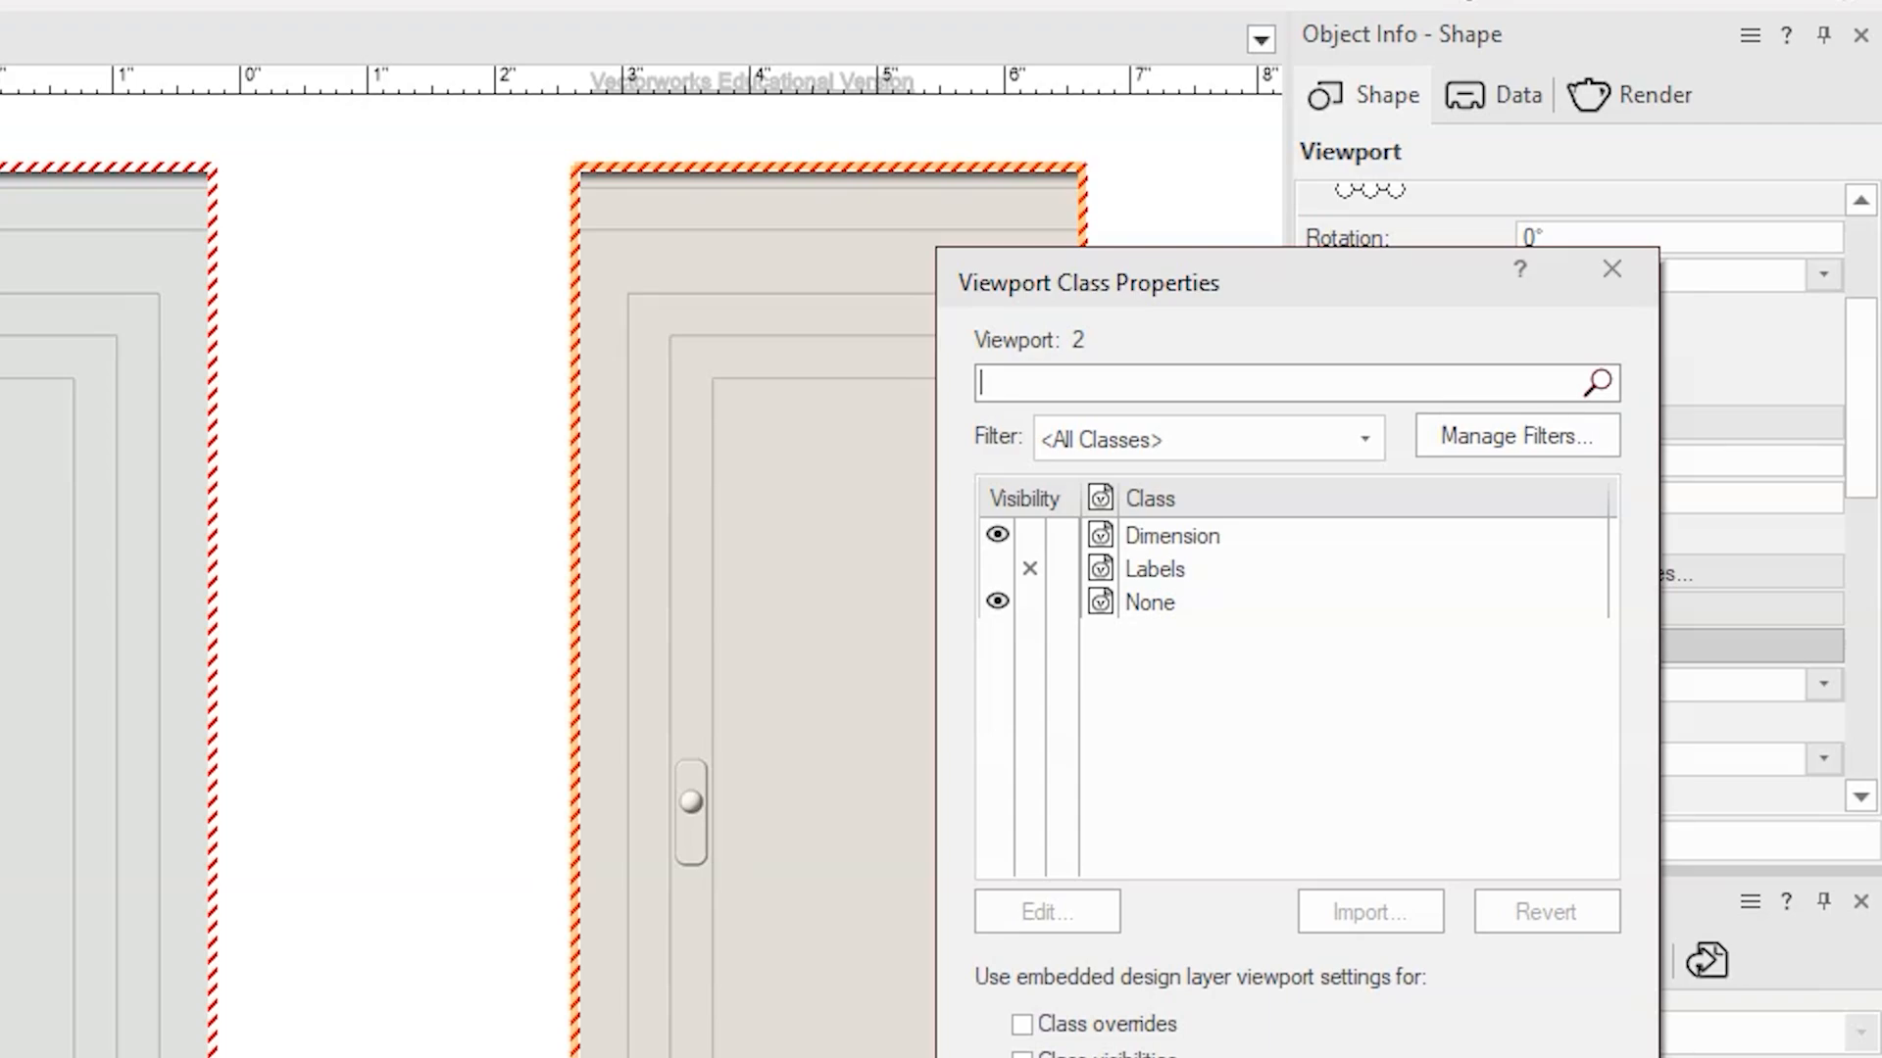
pyautogui.press('Return')
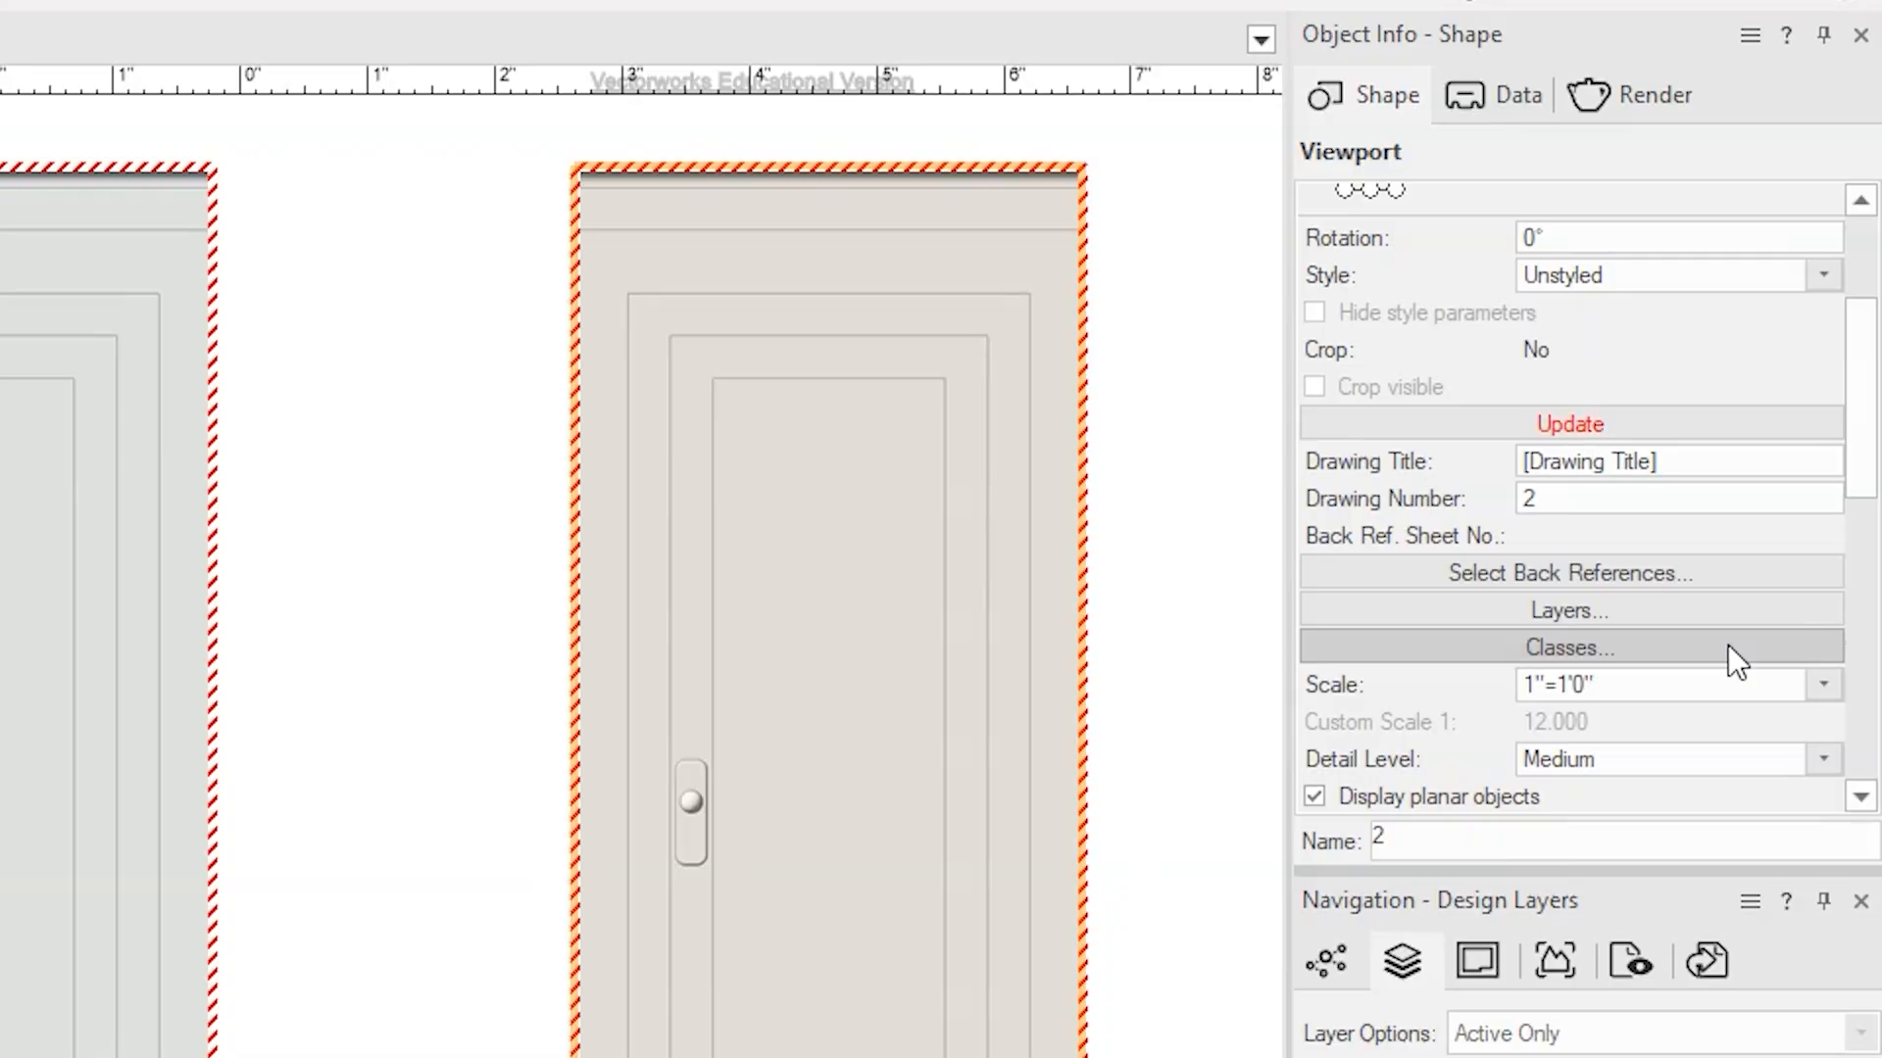
pyautogui.click(1657, 607)
pyautogui.moveTo(119, 279); pyautogui.dragTo(1509, 209)
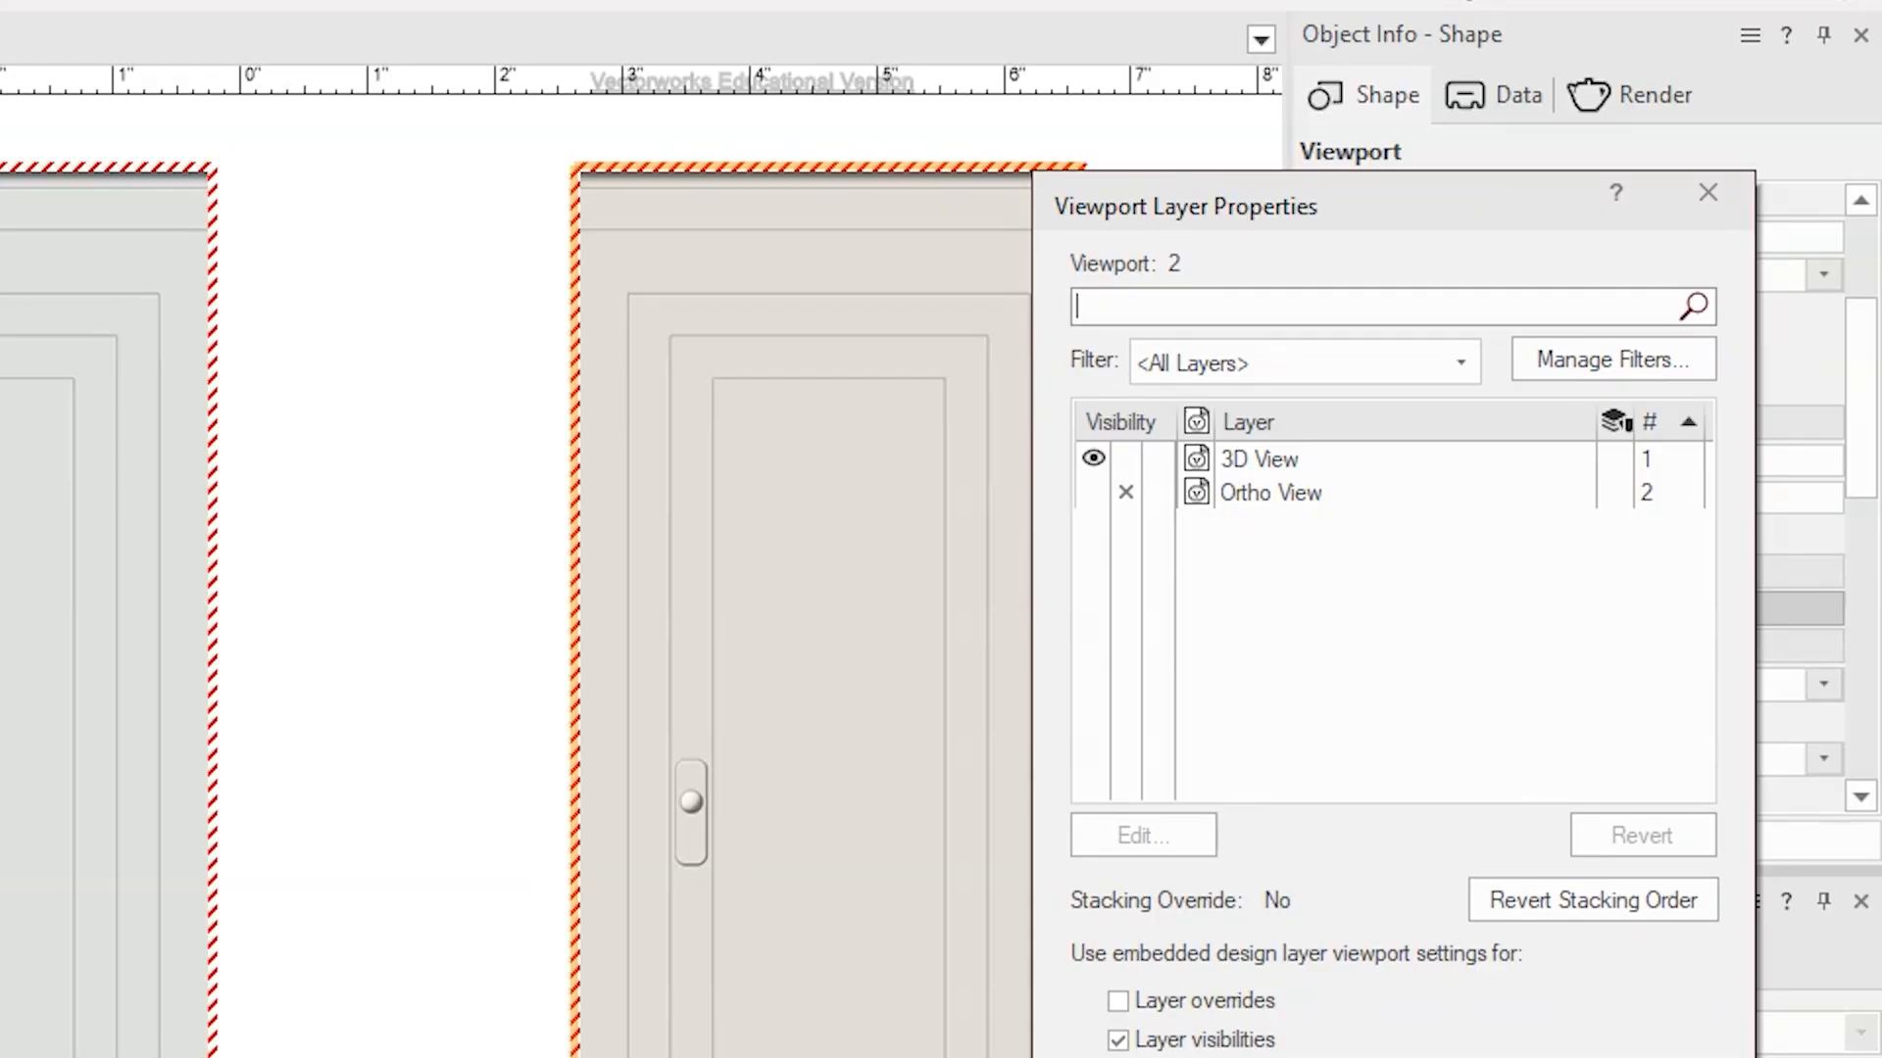
pyautogui.click(1657, 1057)
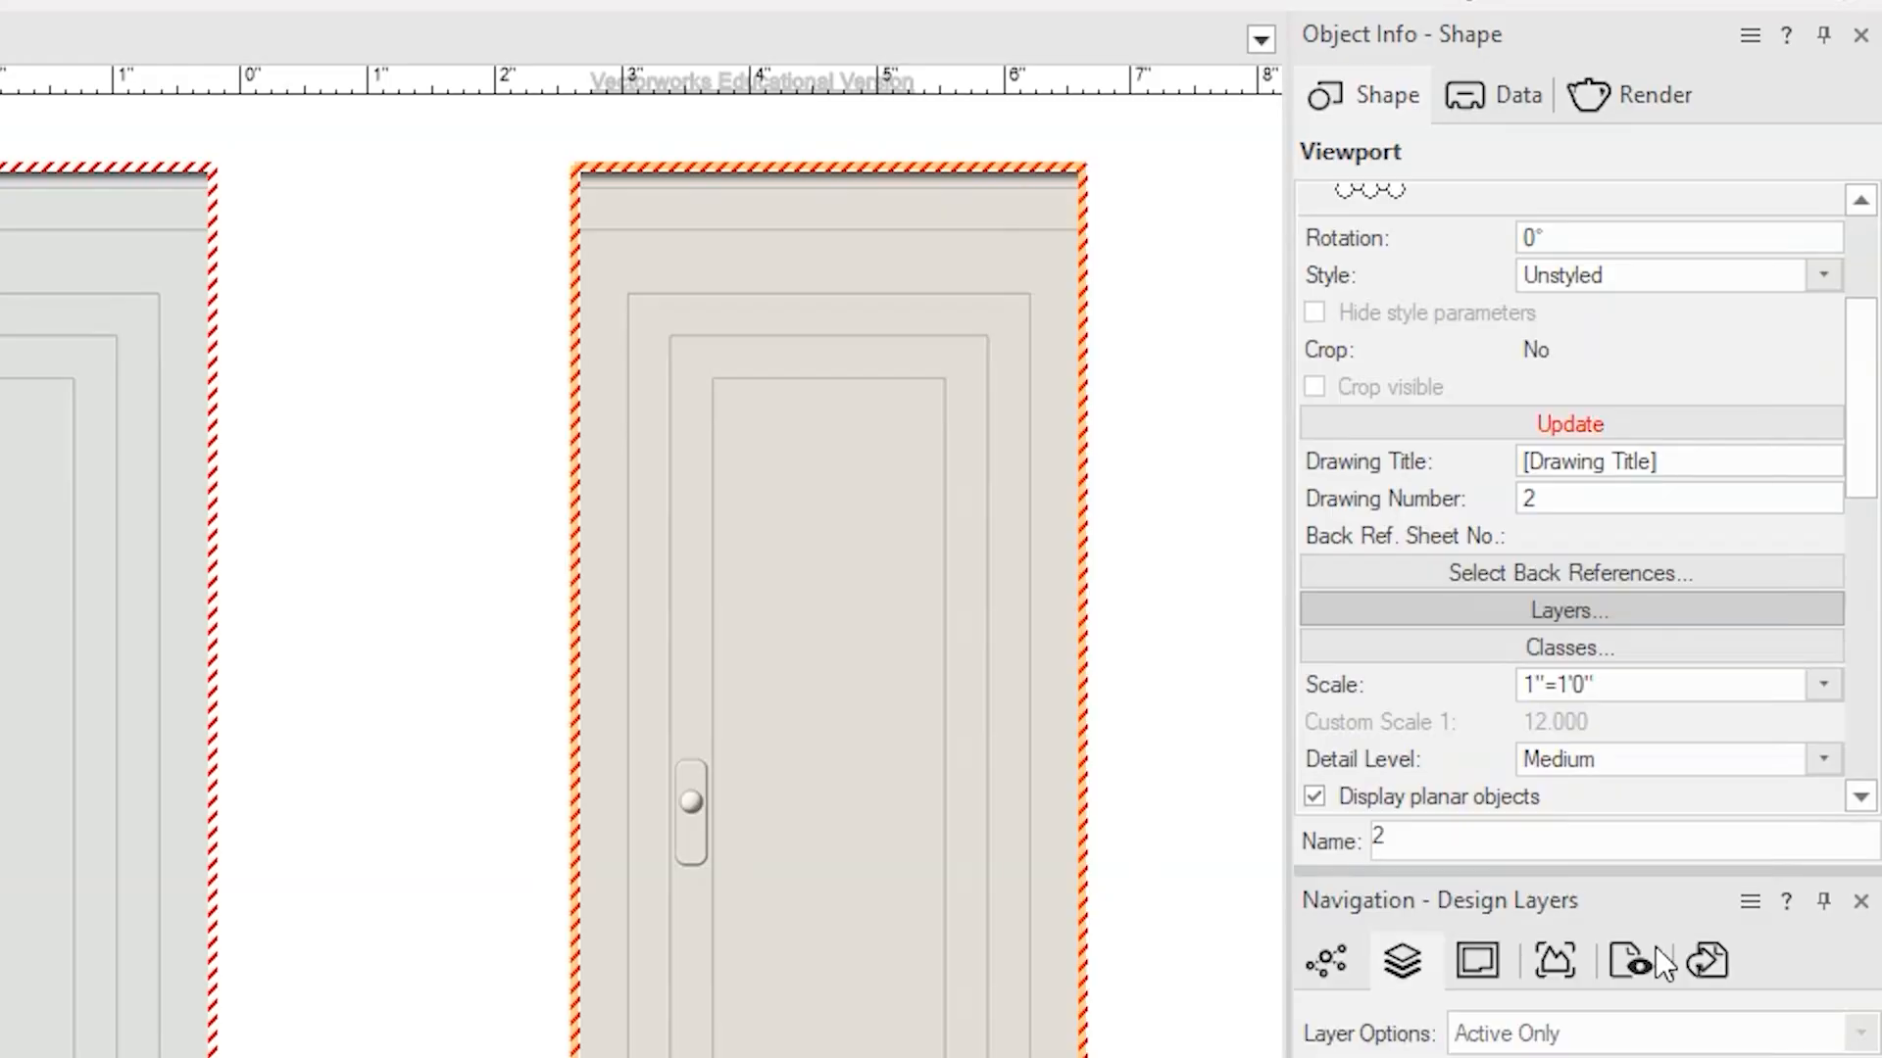
pyautogui.click(1514, 649)
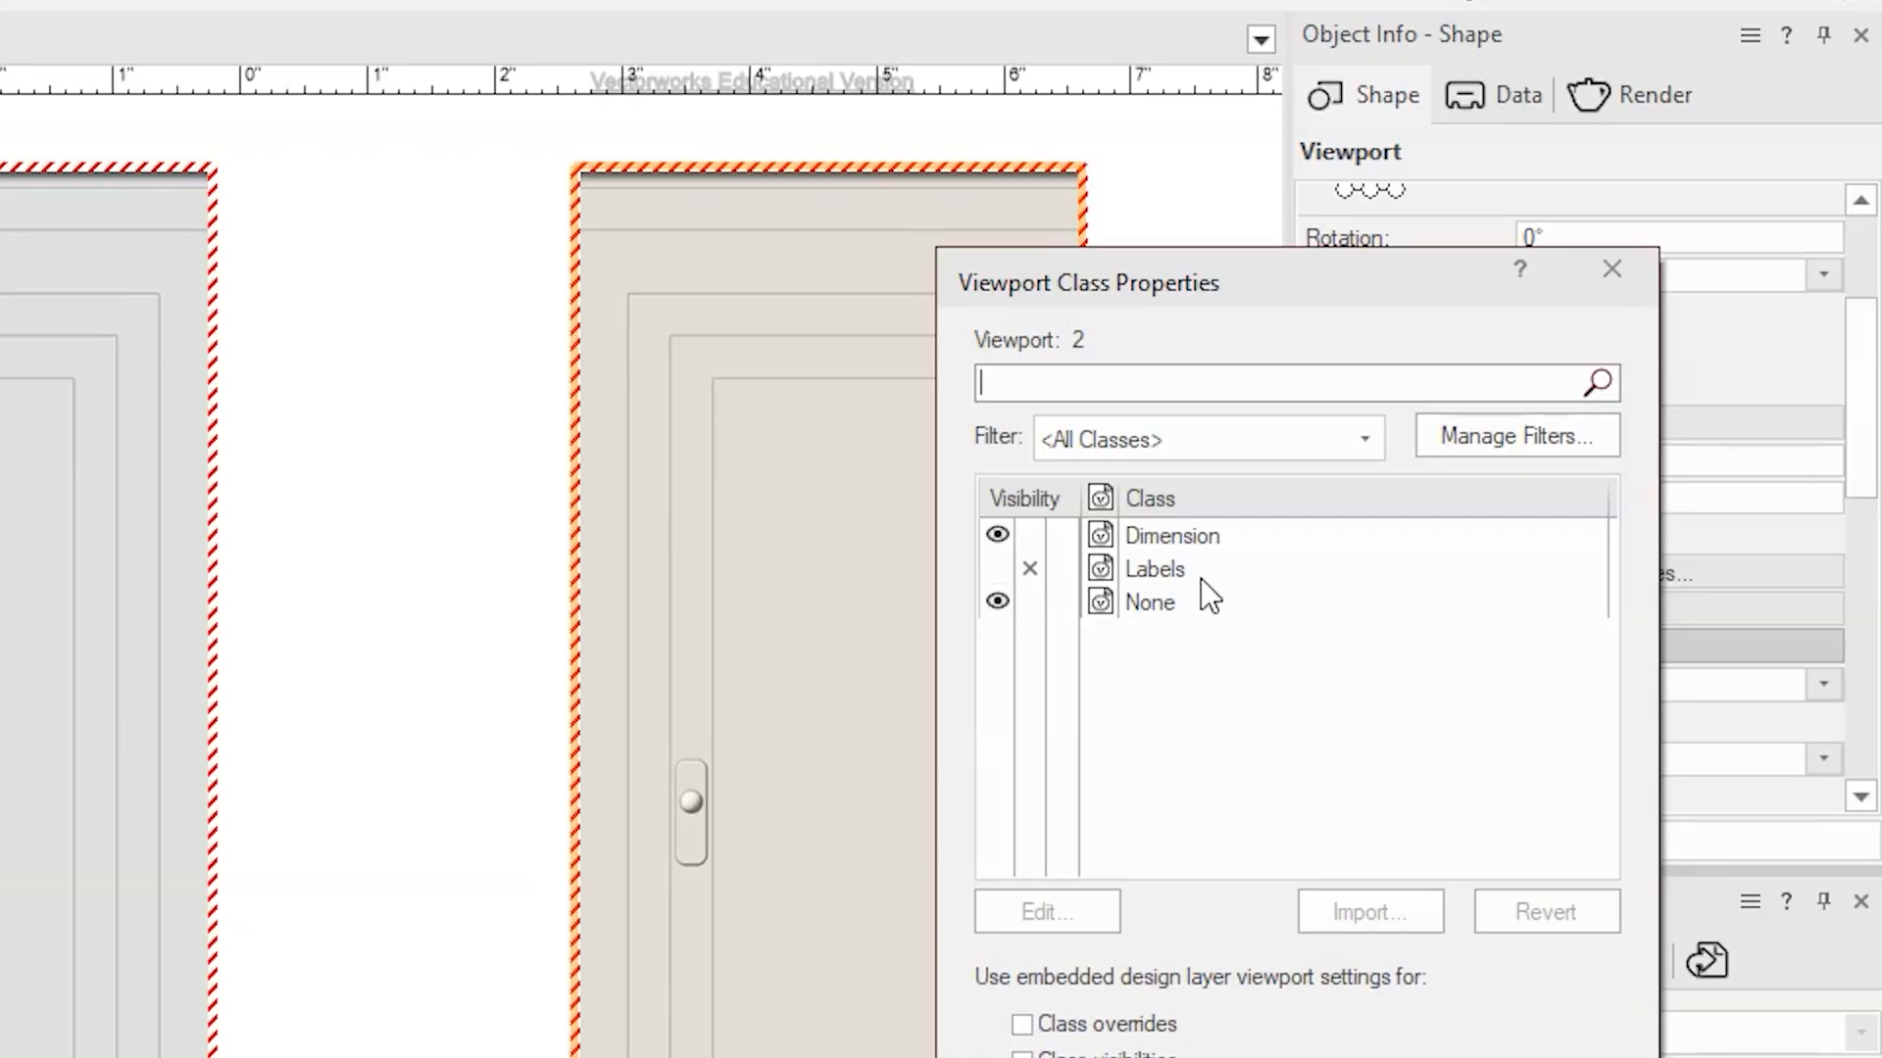
pyautogui.press('Return')
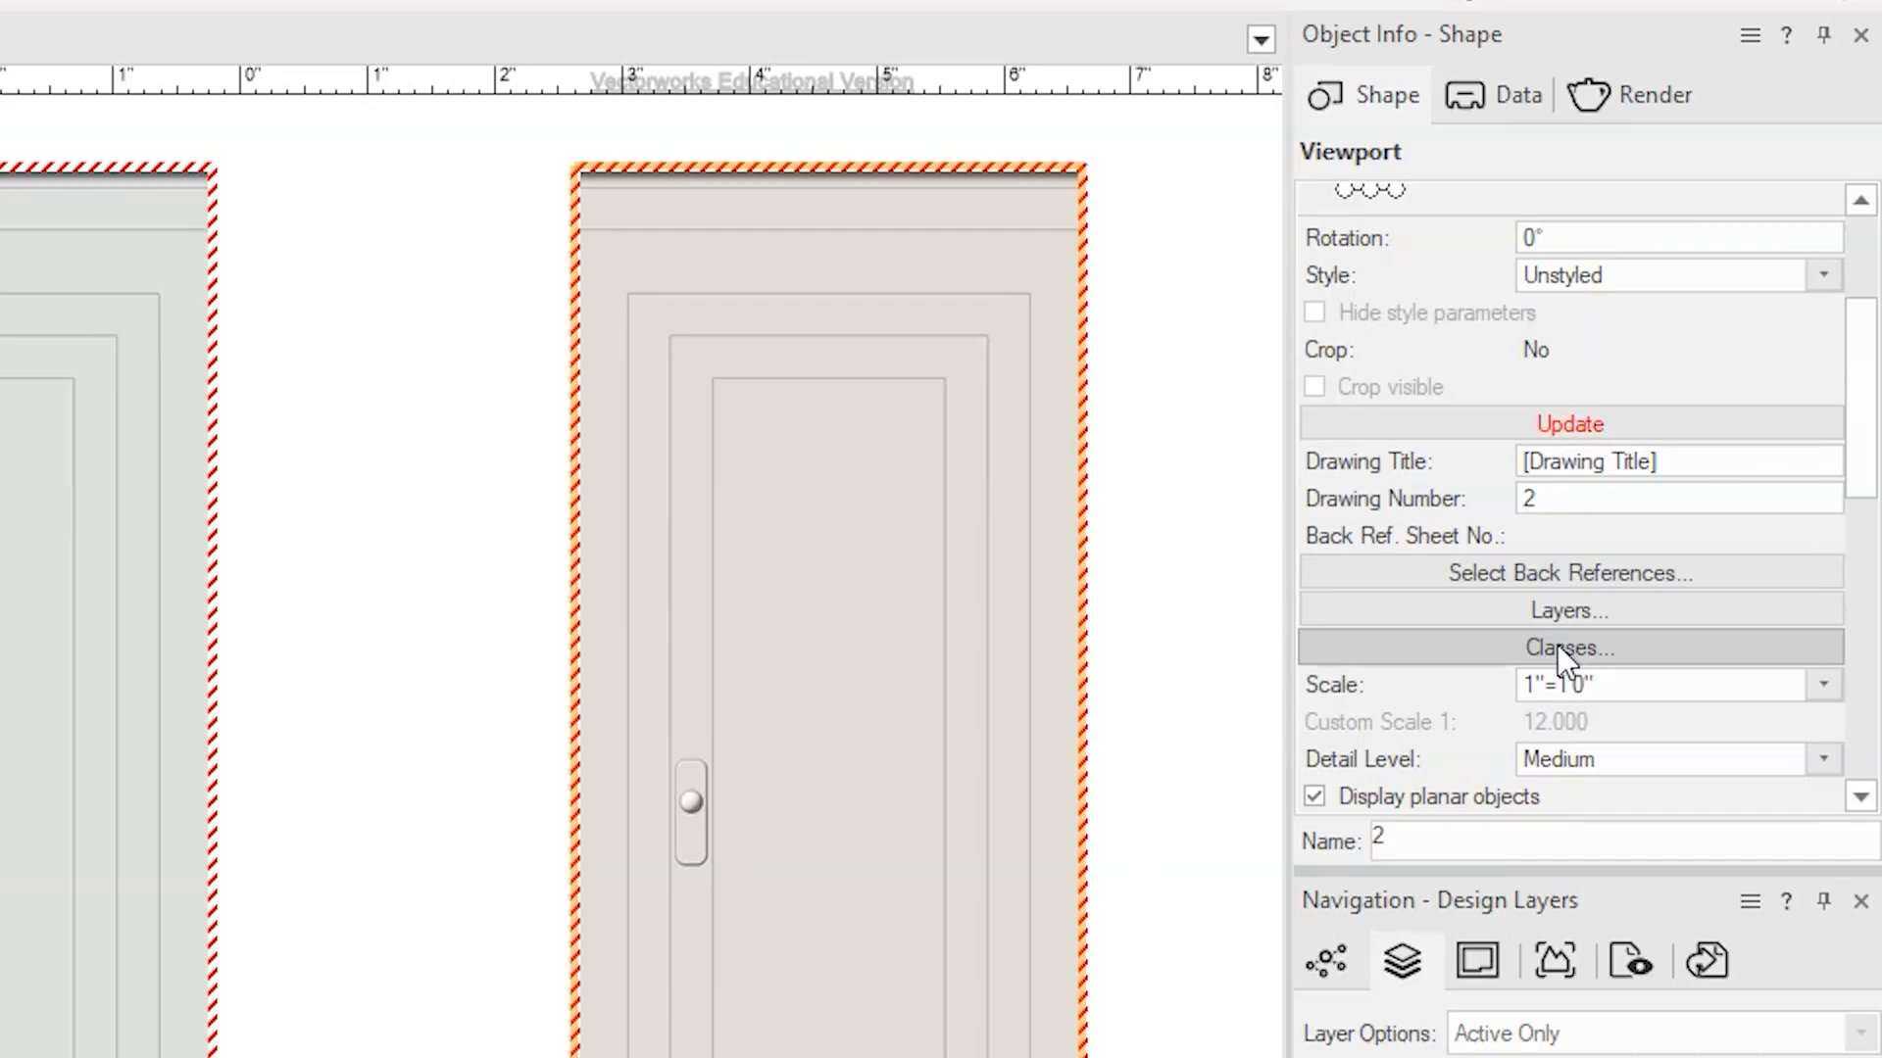
pyautogui.click(1668, 686)
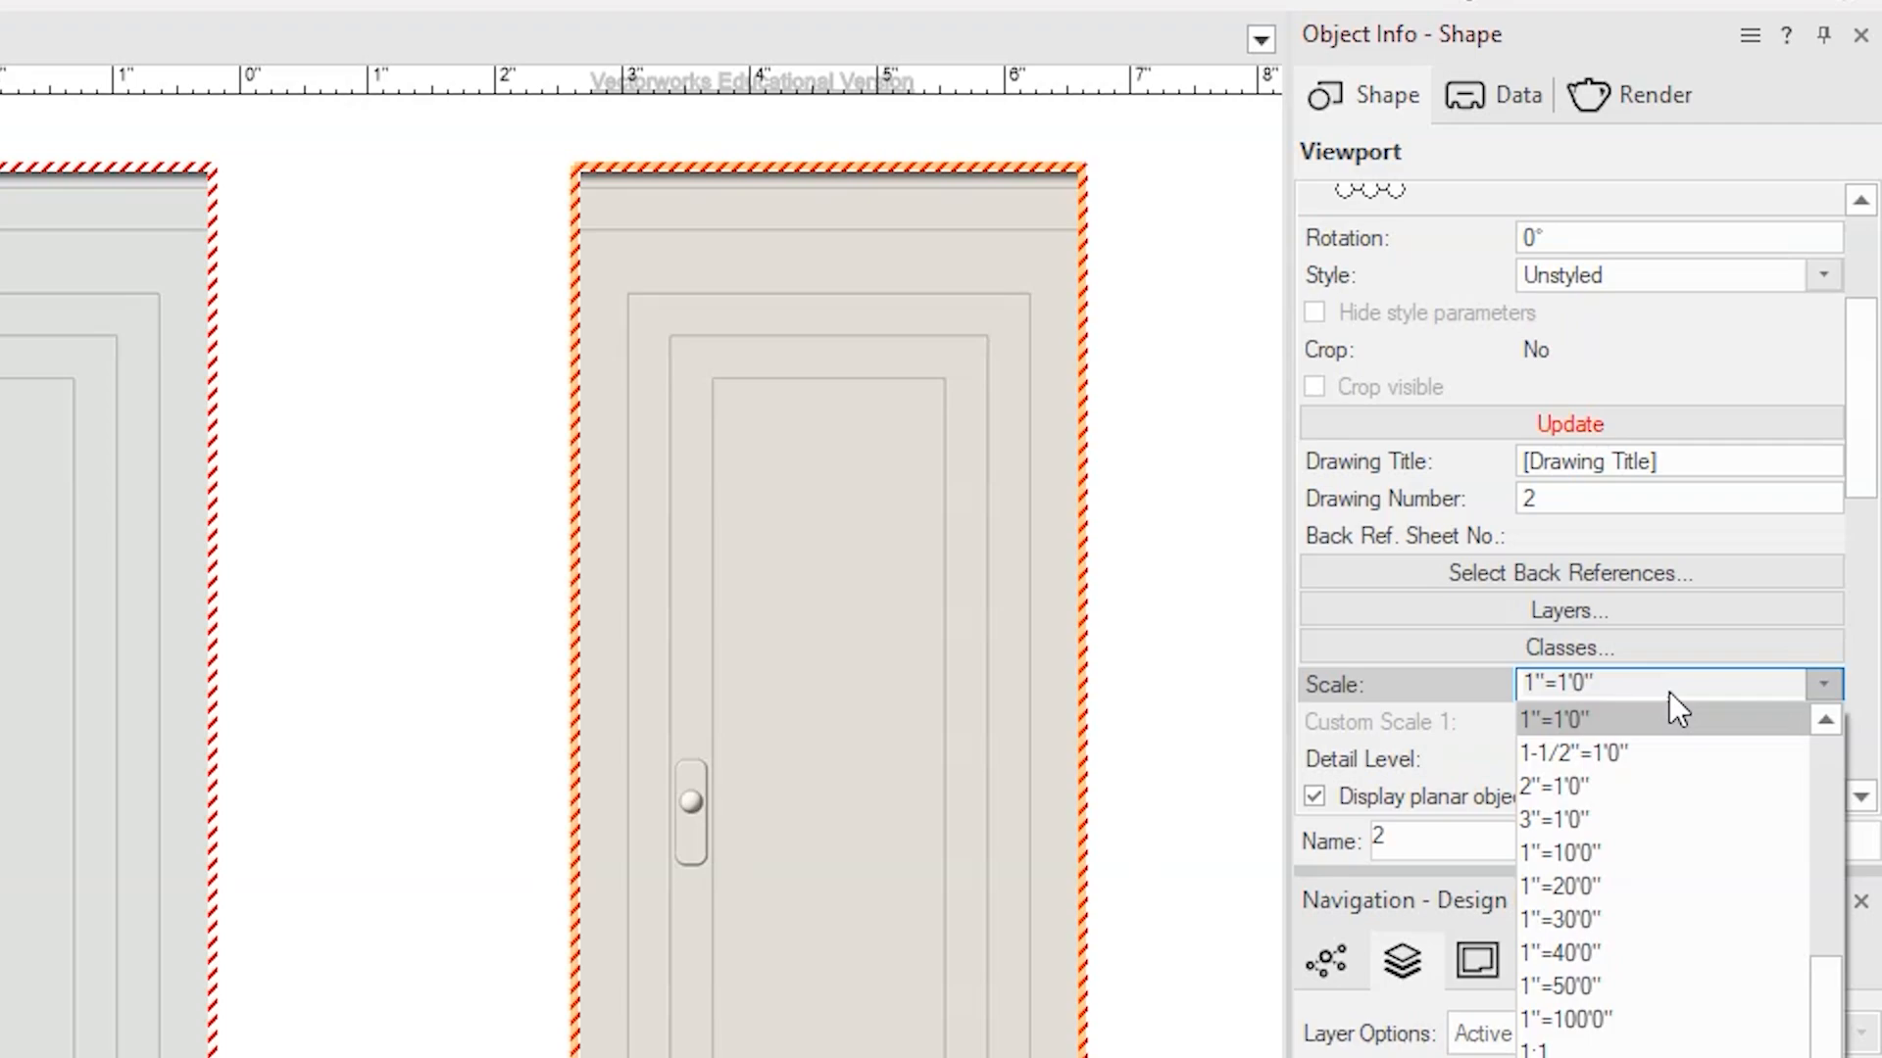
pyautogui.click(1665, 690)
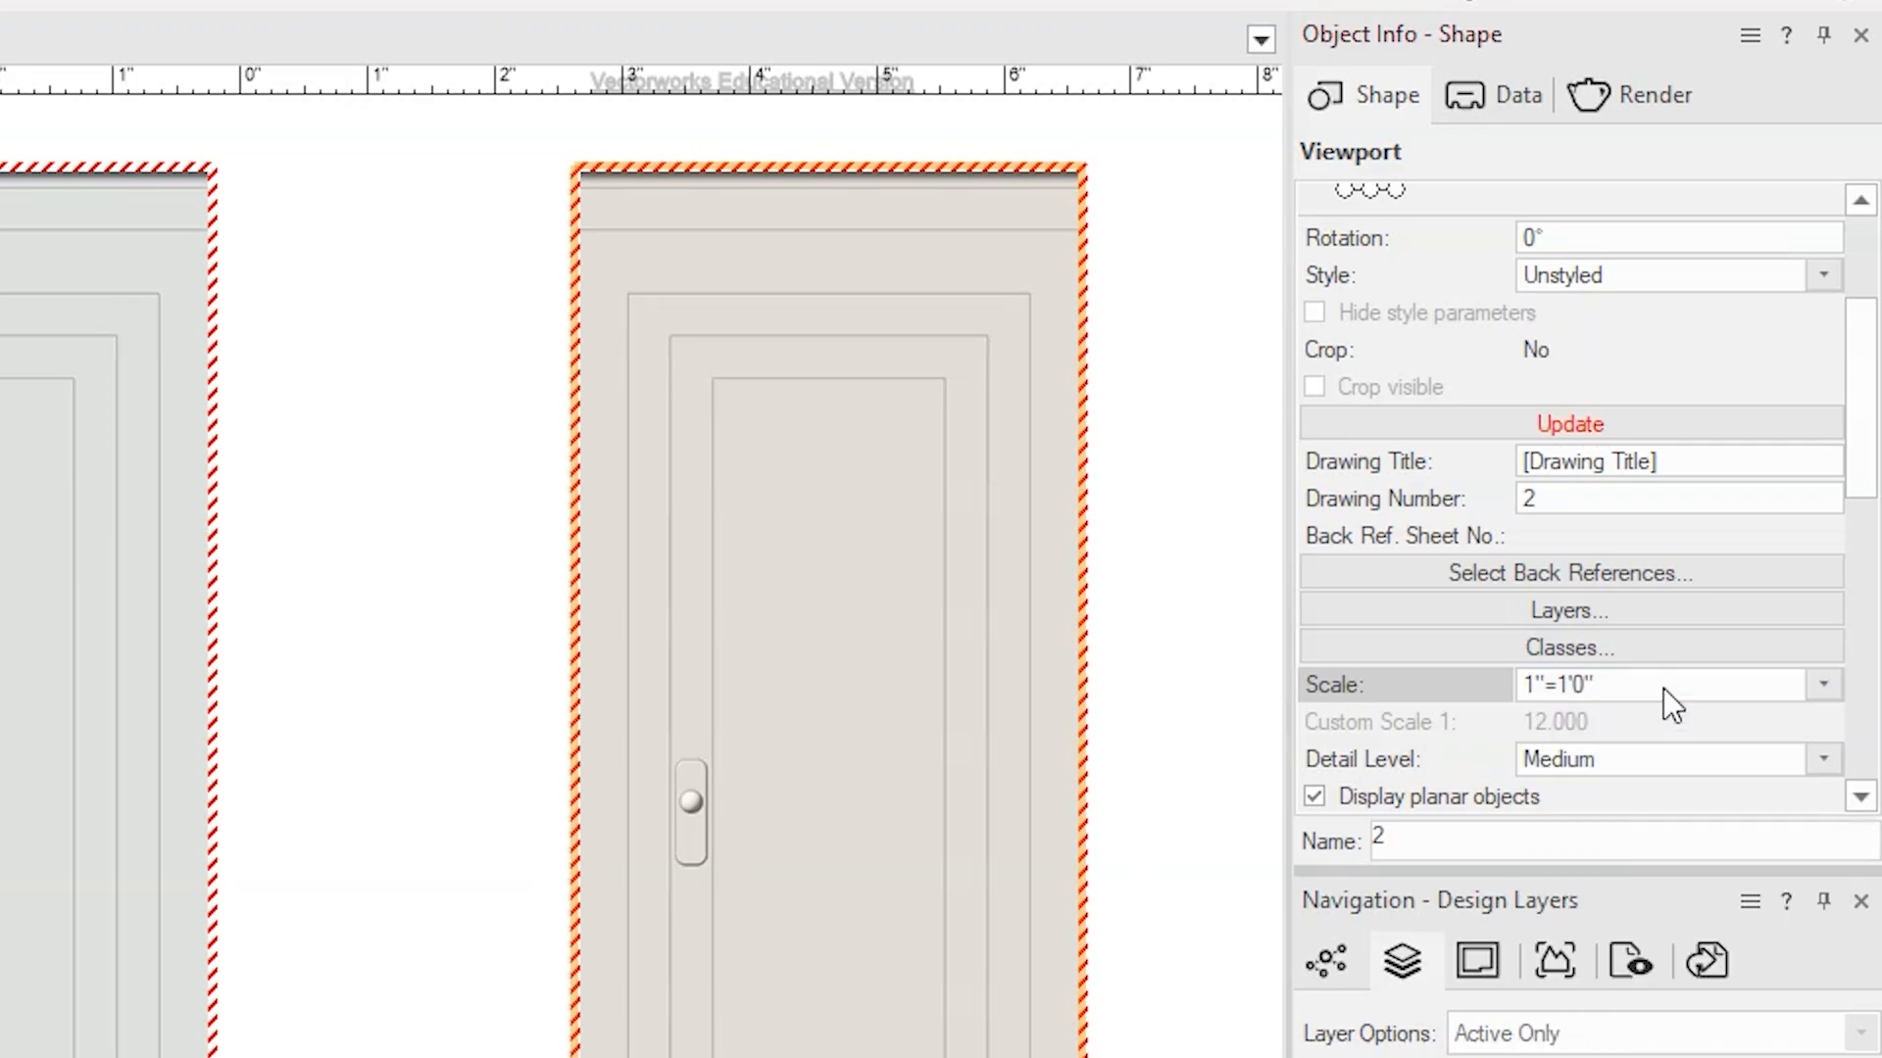
# Step: Set the copied viewport's view to Right Isometric
pyautogui.scroll(-4, 1561, 651)
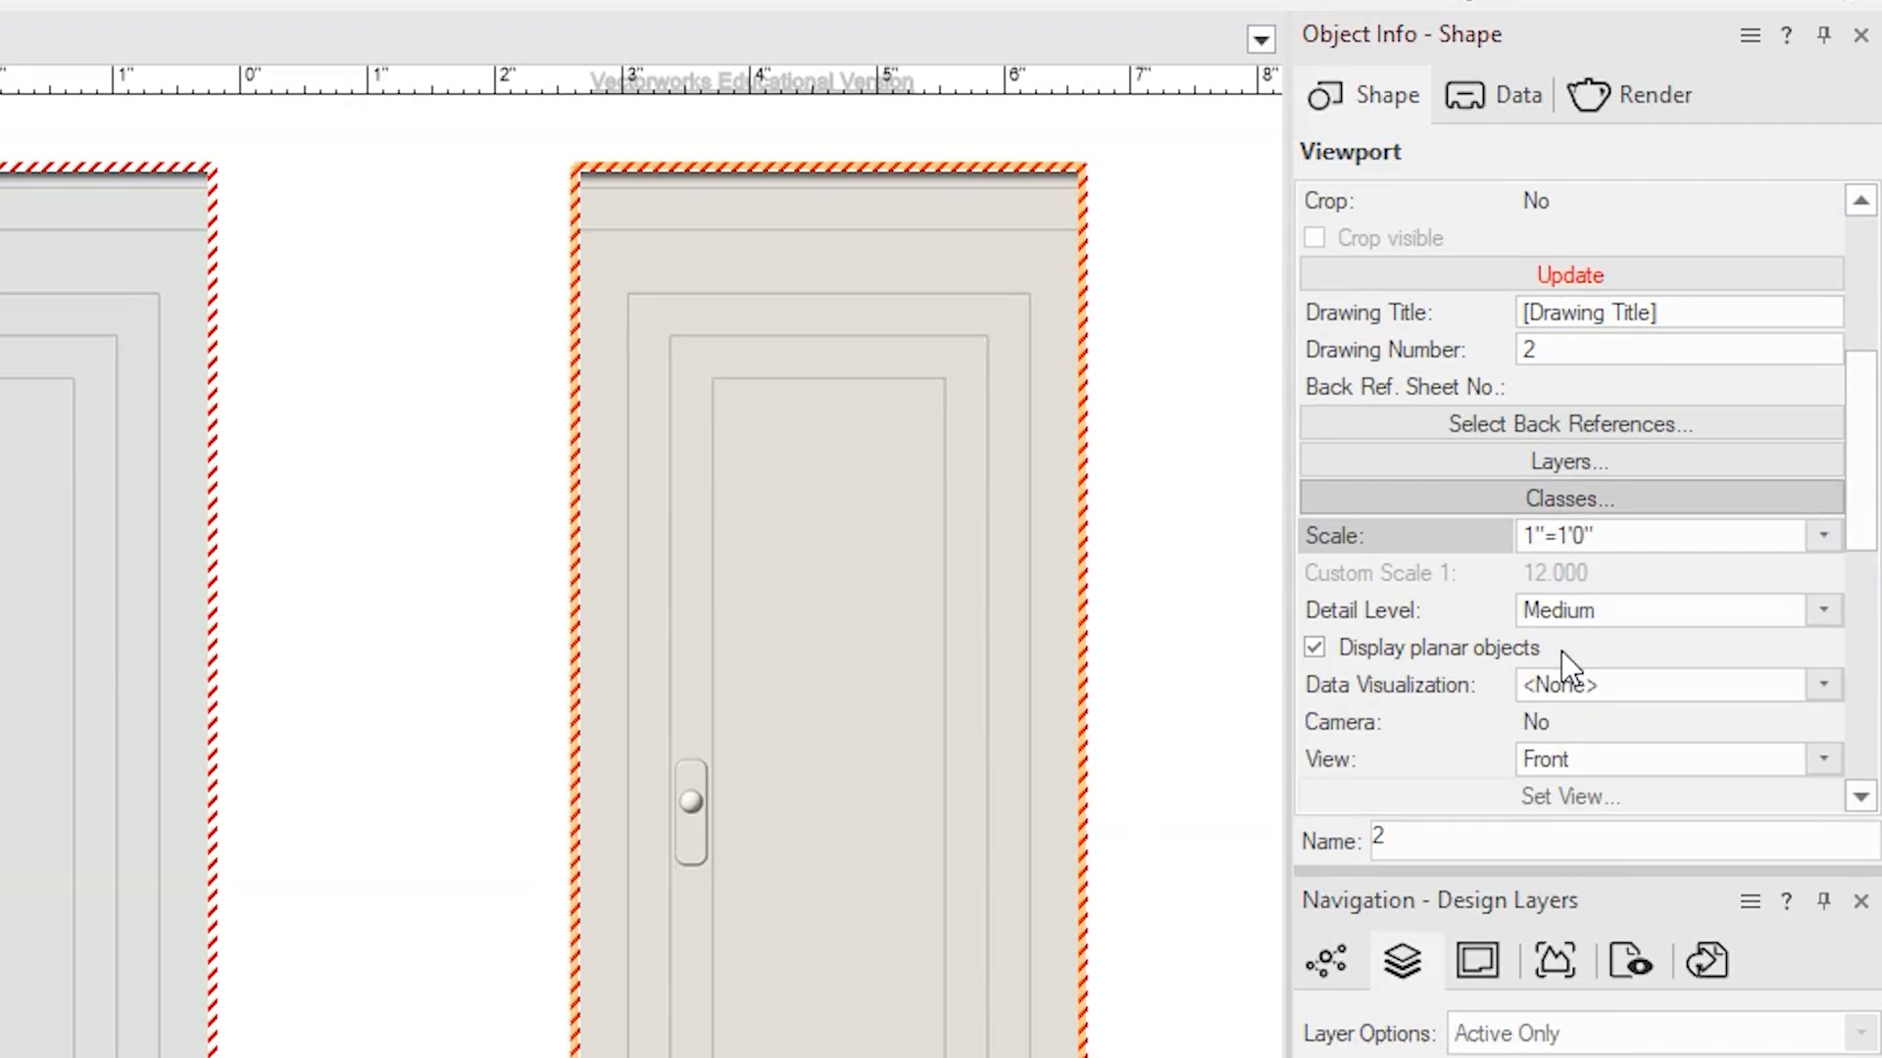
pyautogui.scroll(-1, 1562, 651)
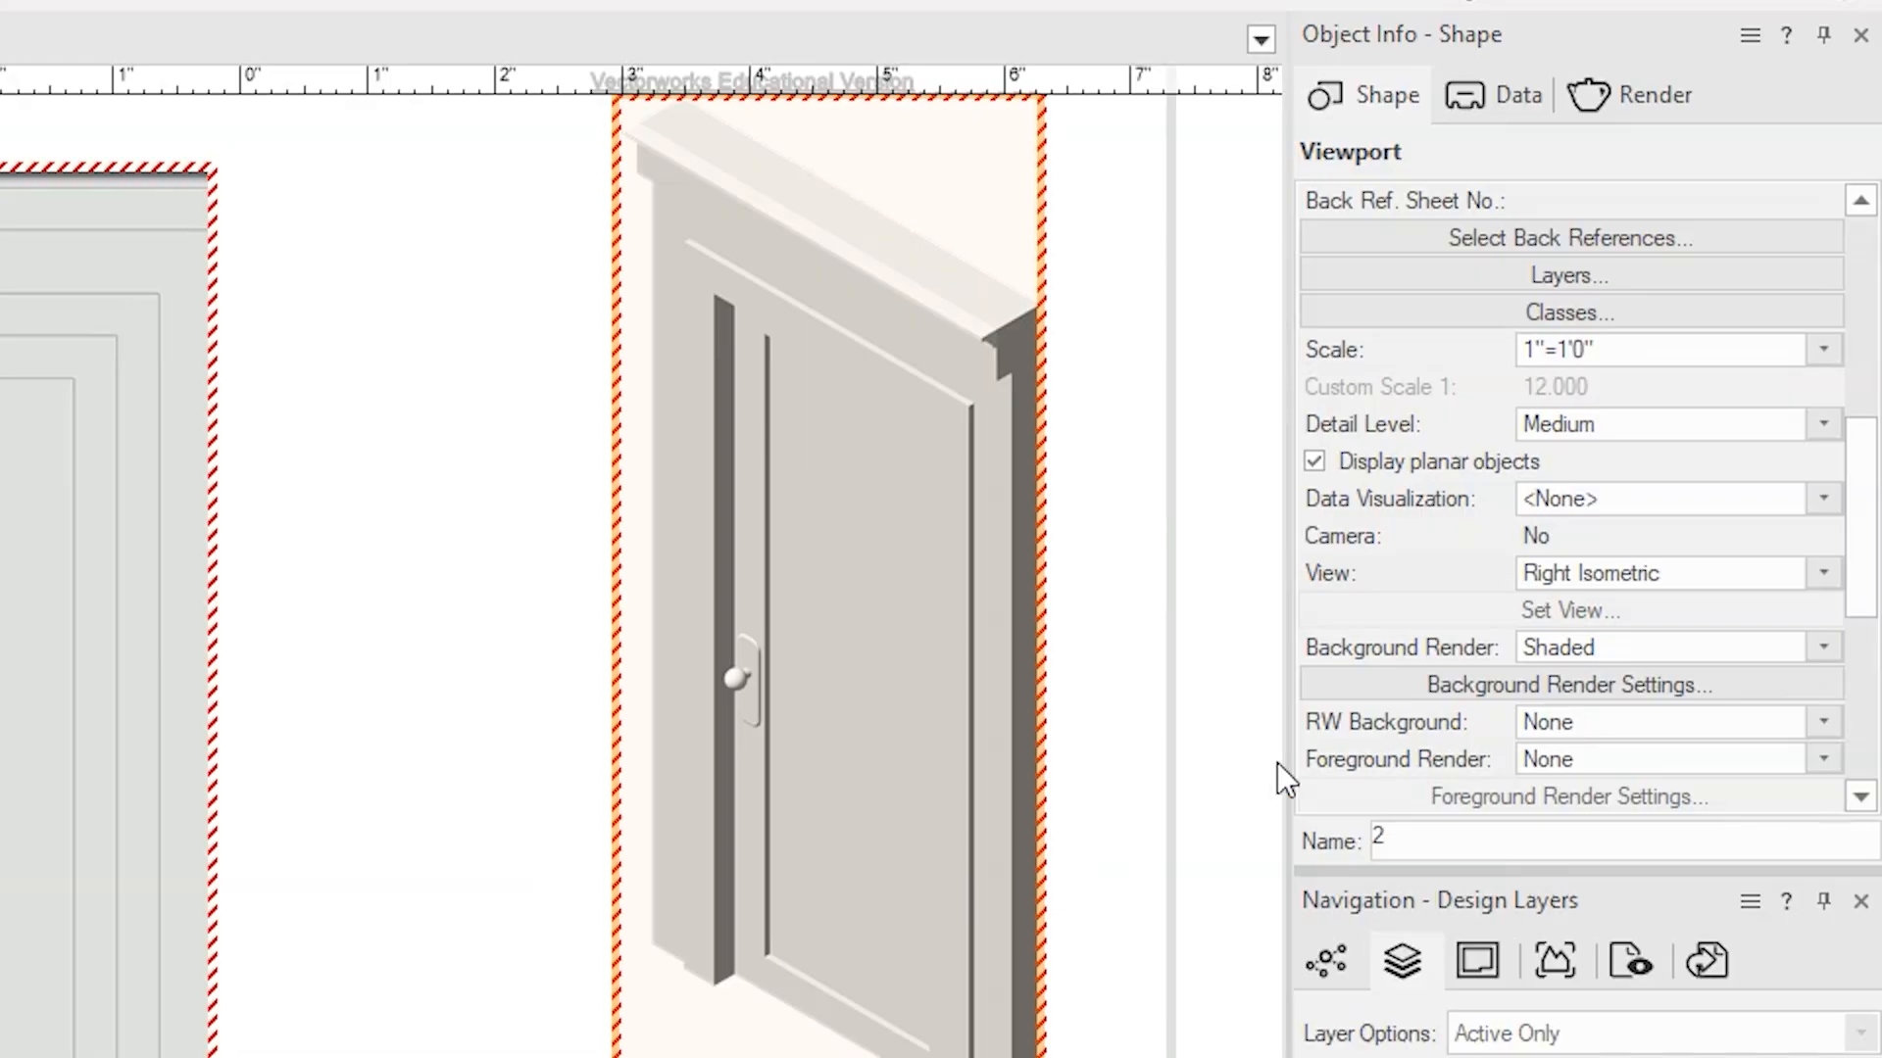
pyautogui.click(1571, 582)
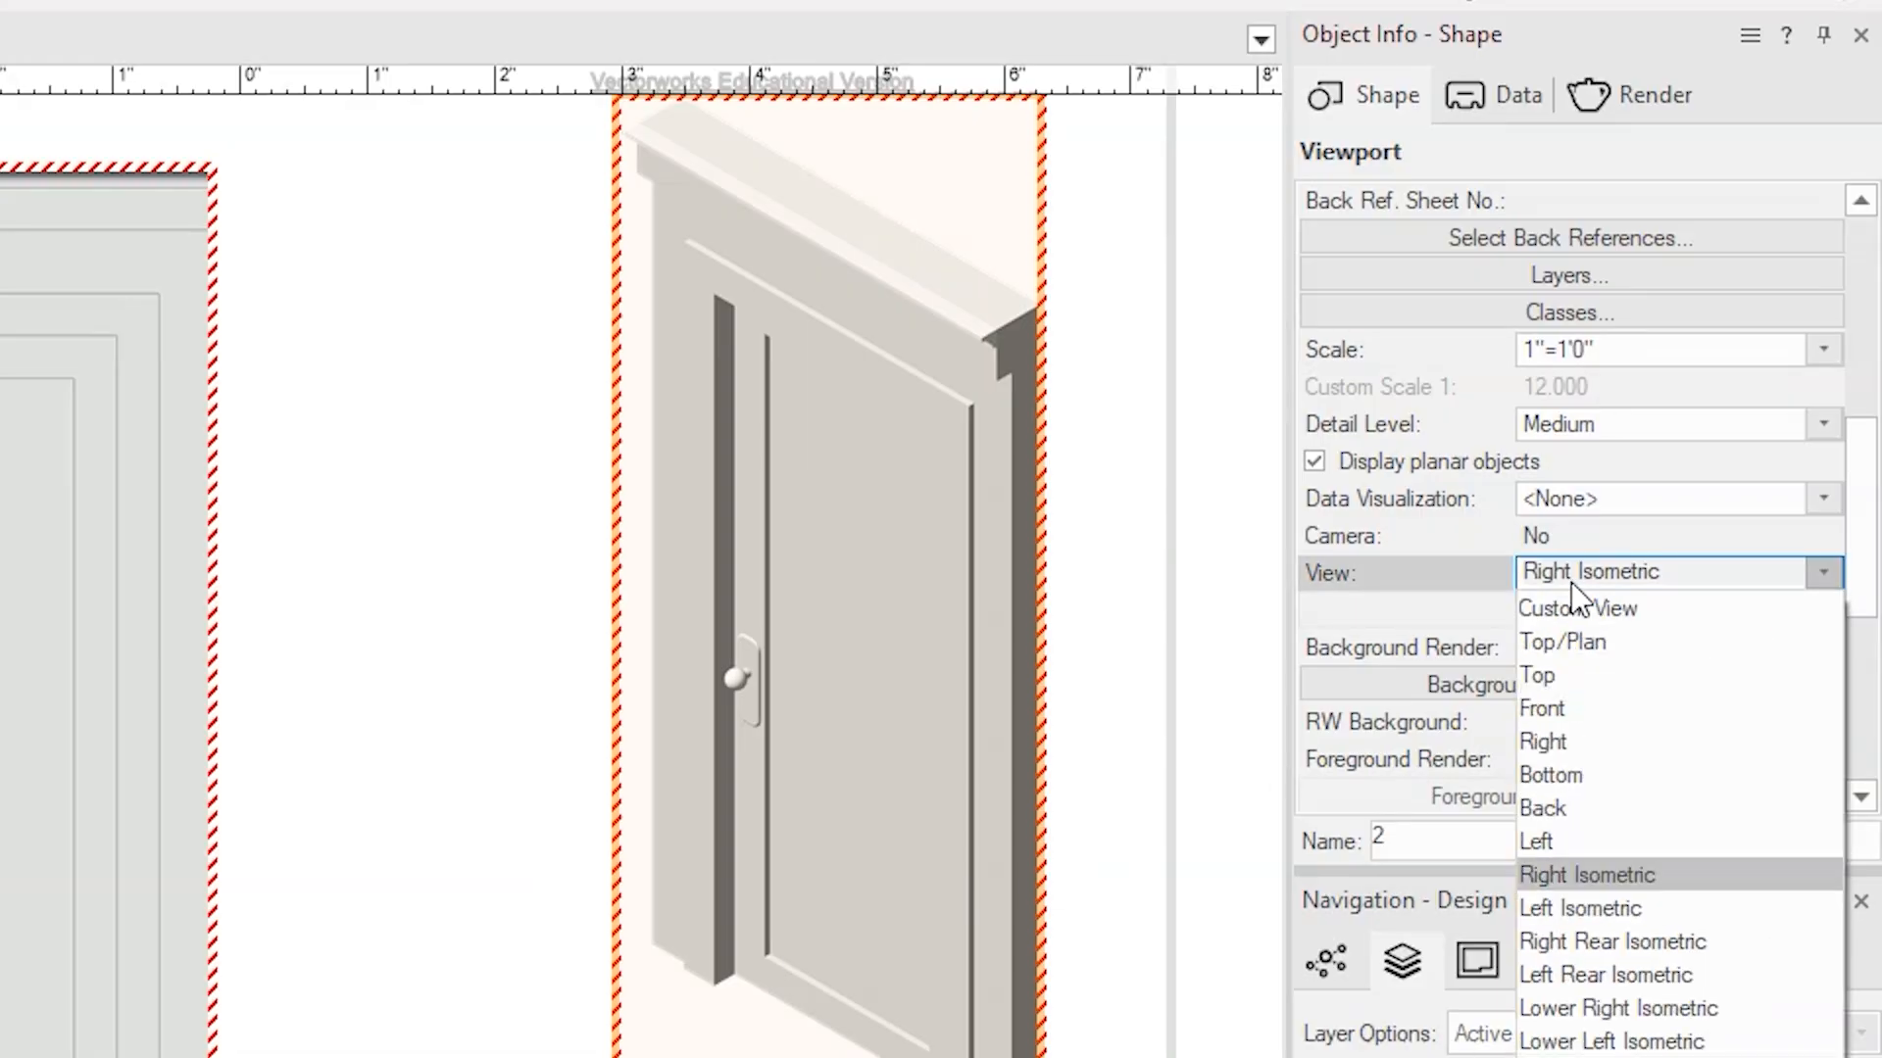
pyautogui.click(1607, 876)
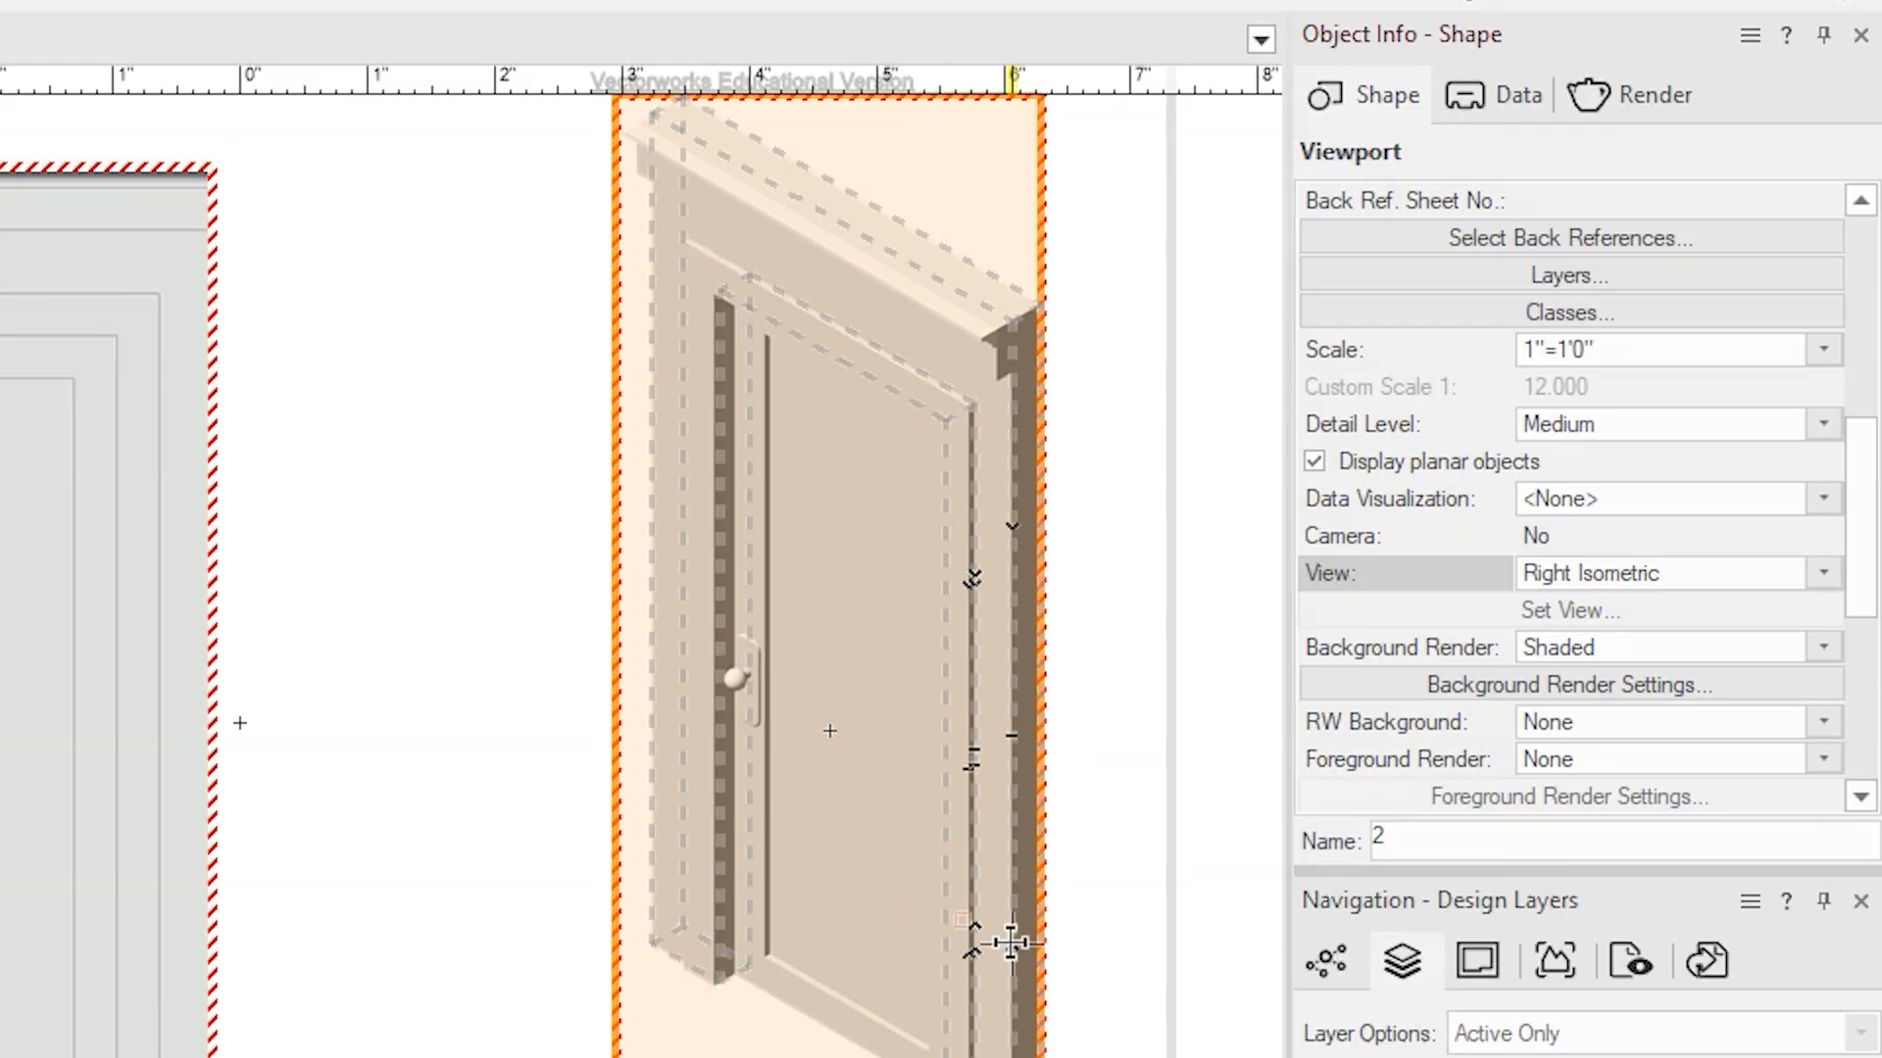
# Step: Try the Wireframe background render on the isometric viewport and switch it back to Shaded
pyautogui.click(1609, 647)
pyautogui.click(1633, 696)
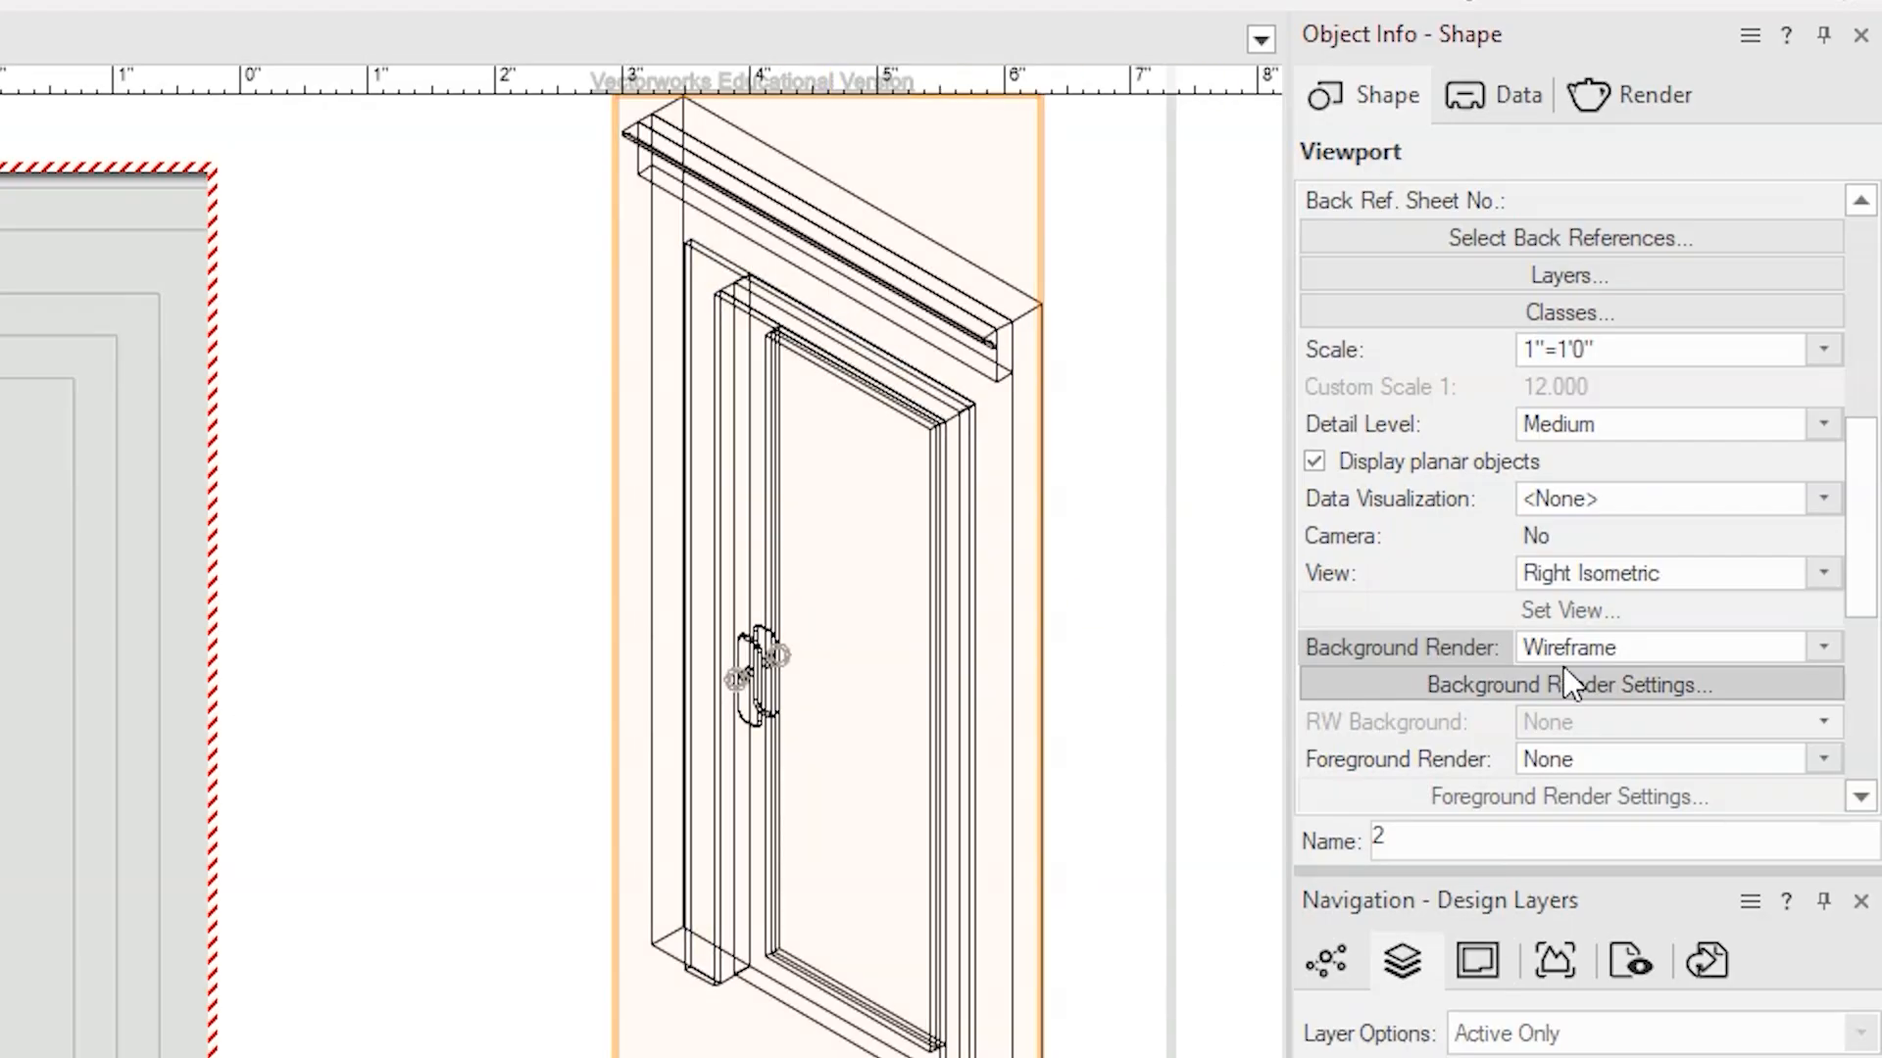
pyautogui.click(1614, 649)
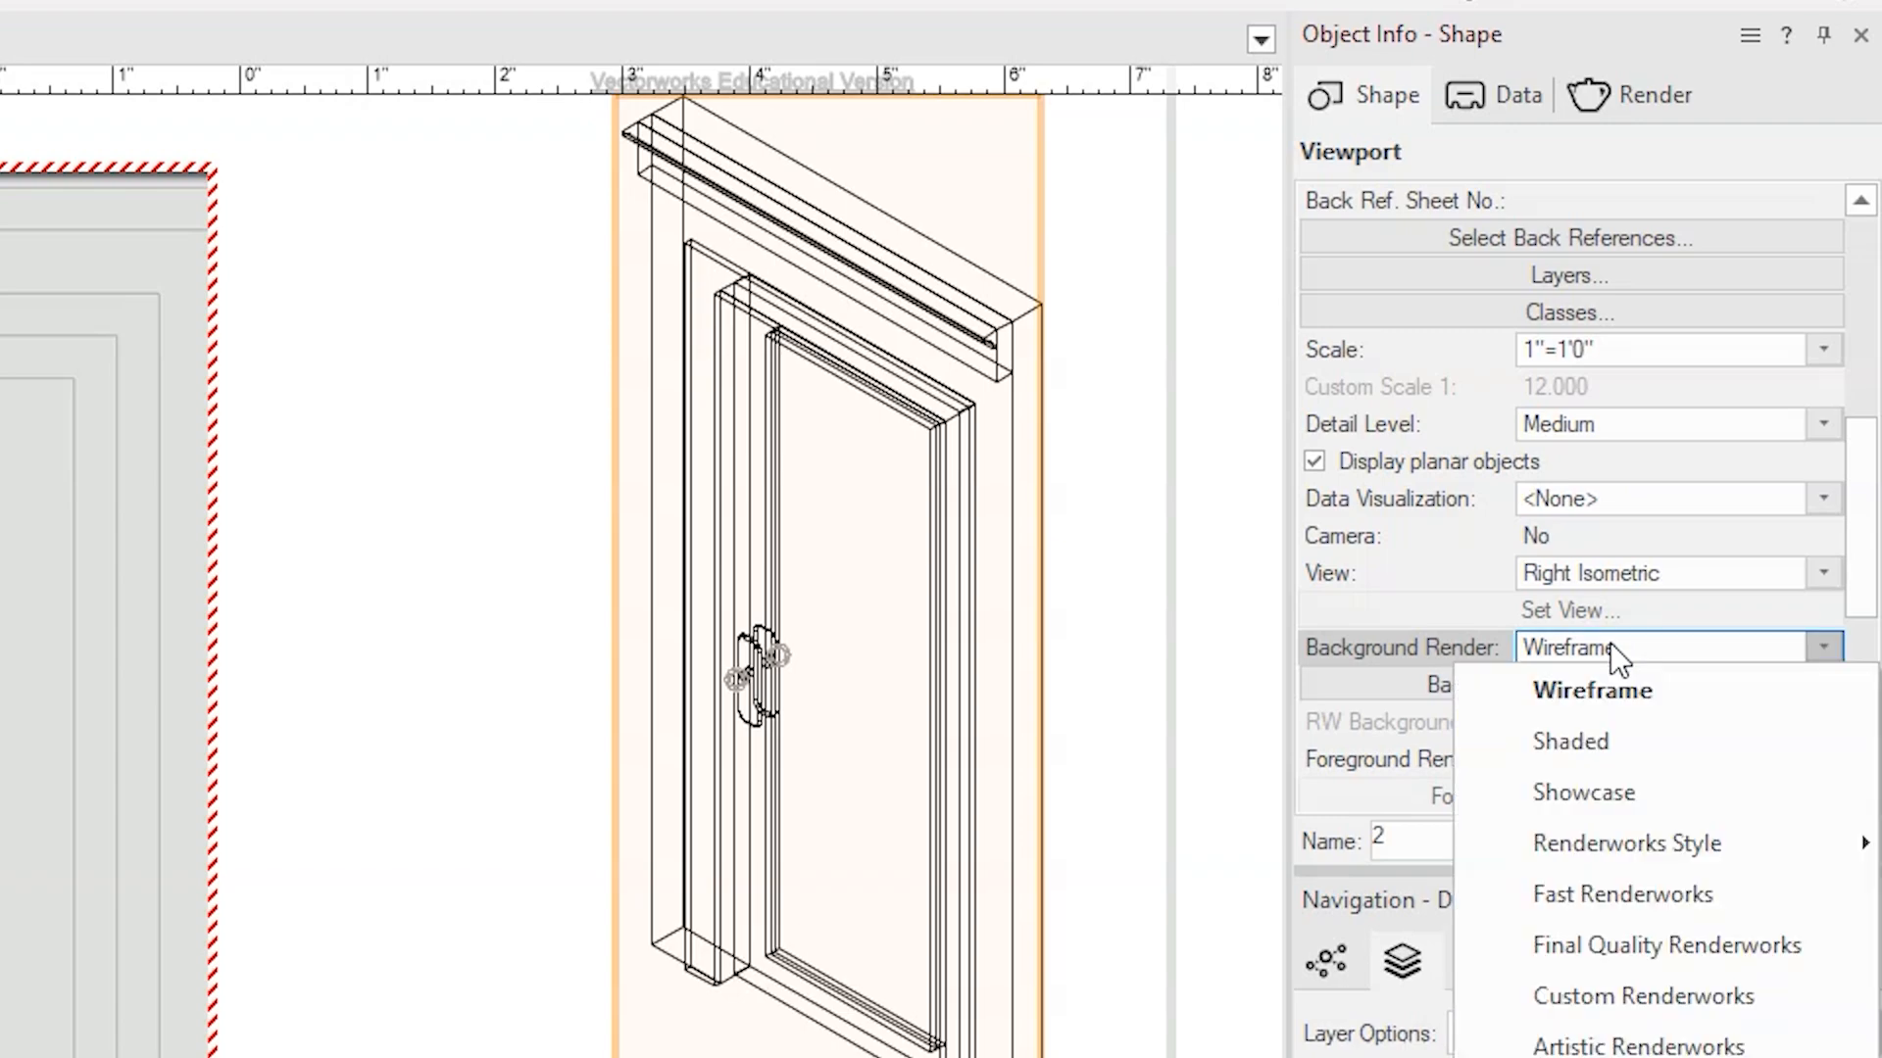
pyautogui.click(1613, 735)
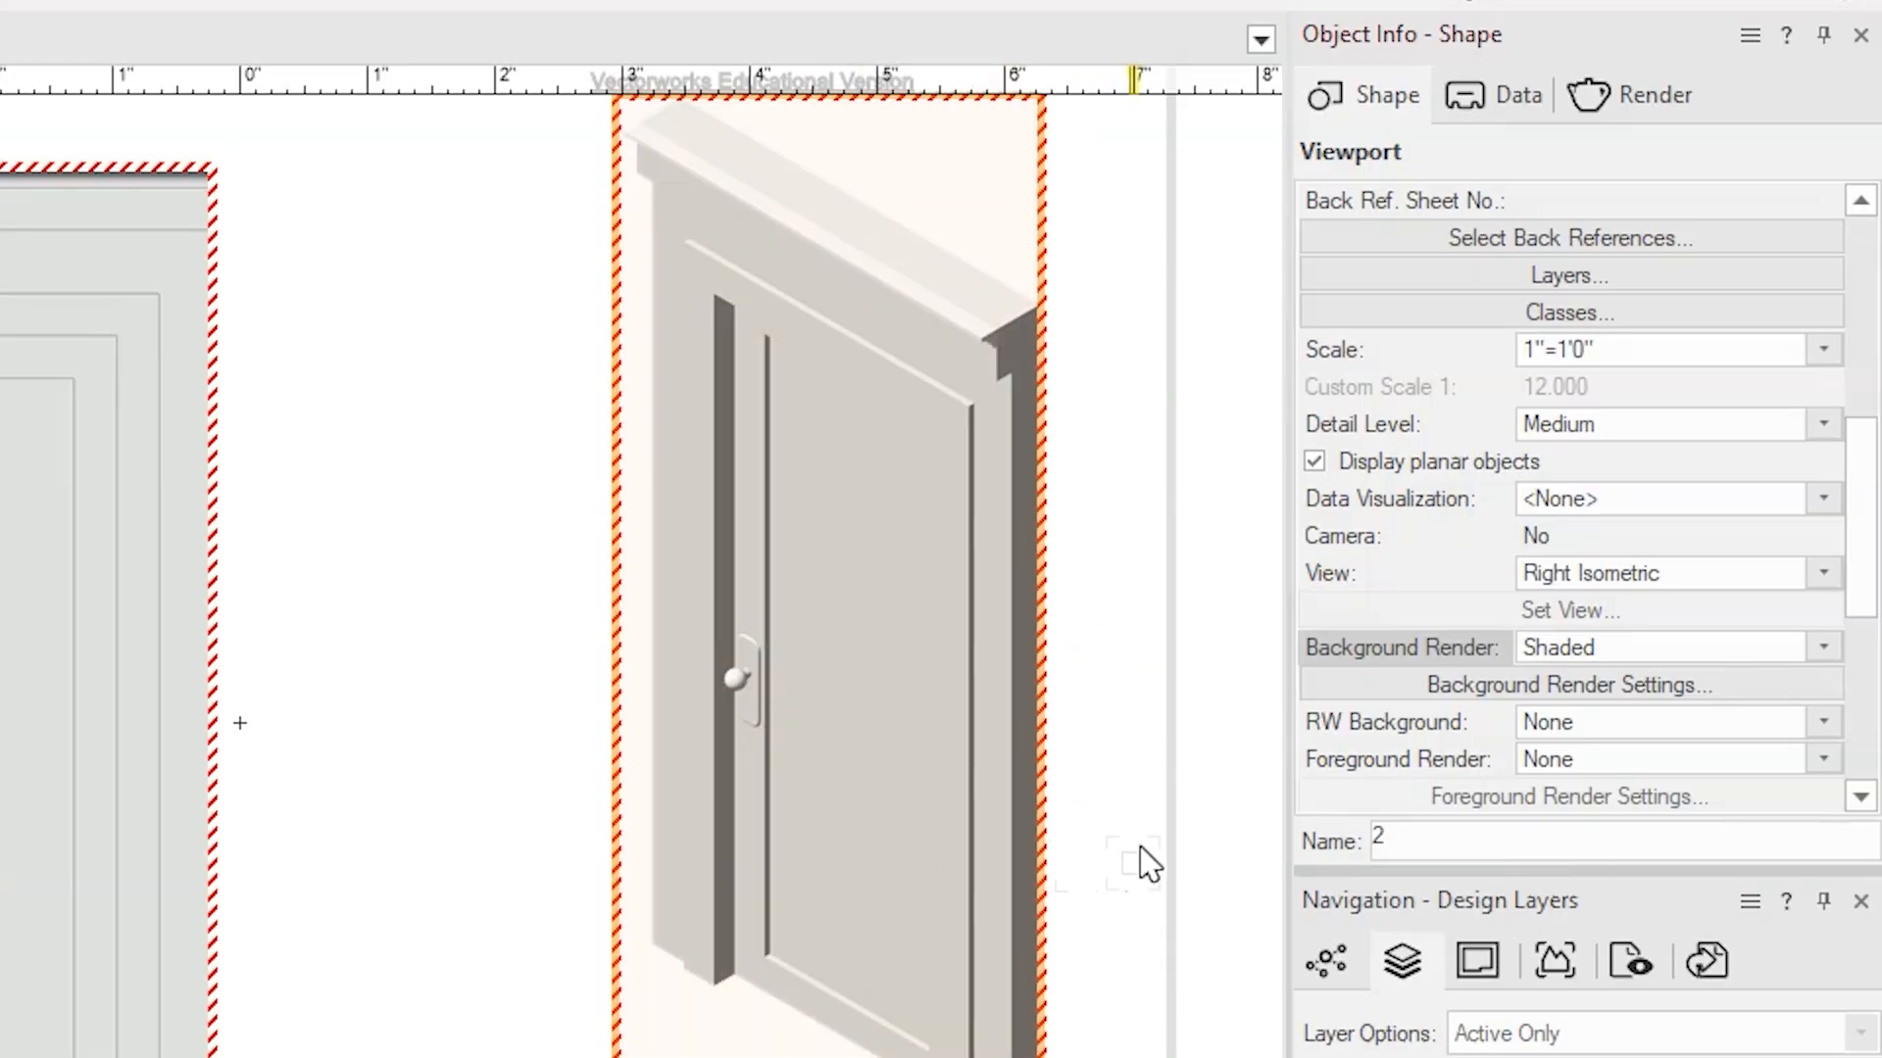
# Step: Set the isometric viewport's shaded background render options to Textures off, Colors on and Shadows off
pyautogui.scroll(-1, 1591, 739)
pyautogui.scroll(-2, 1592, 739)
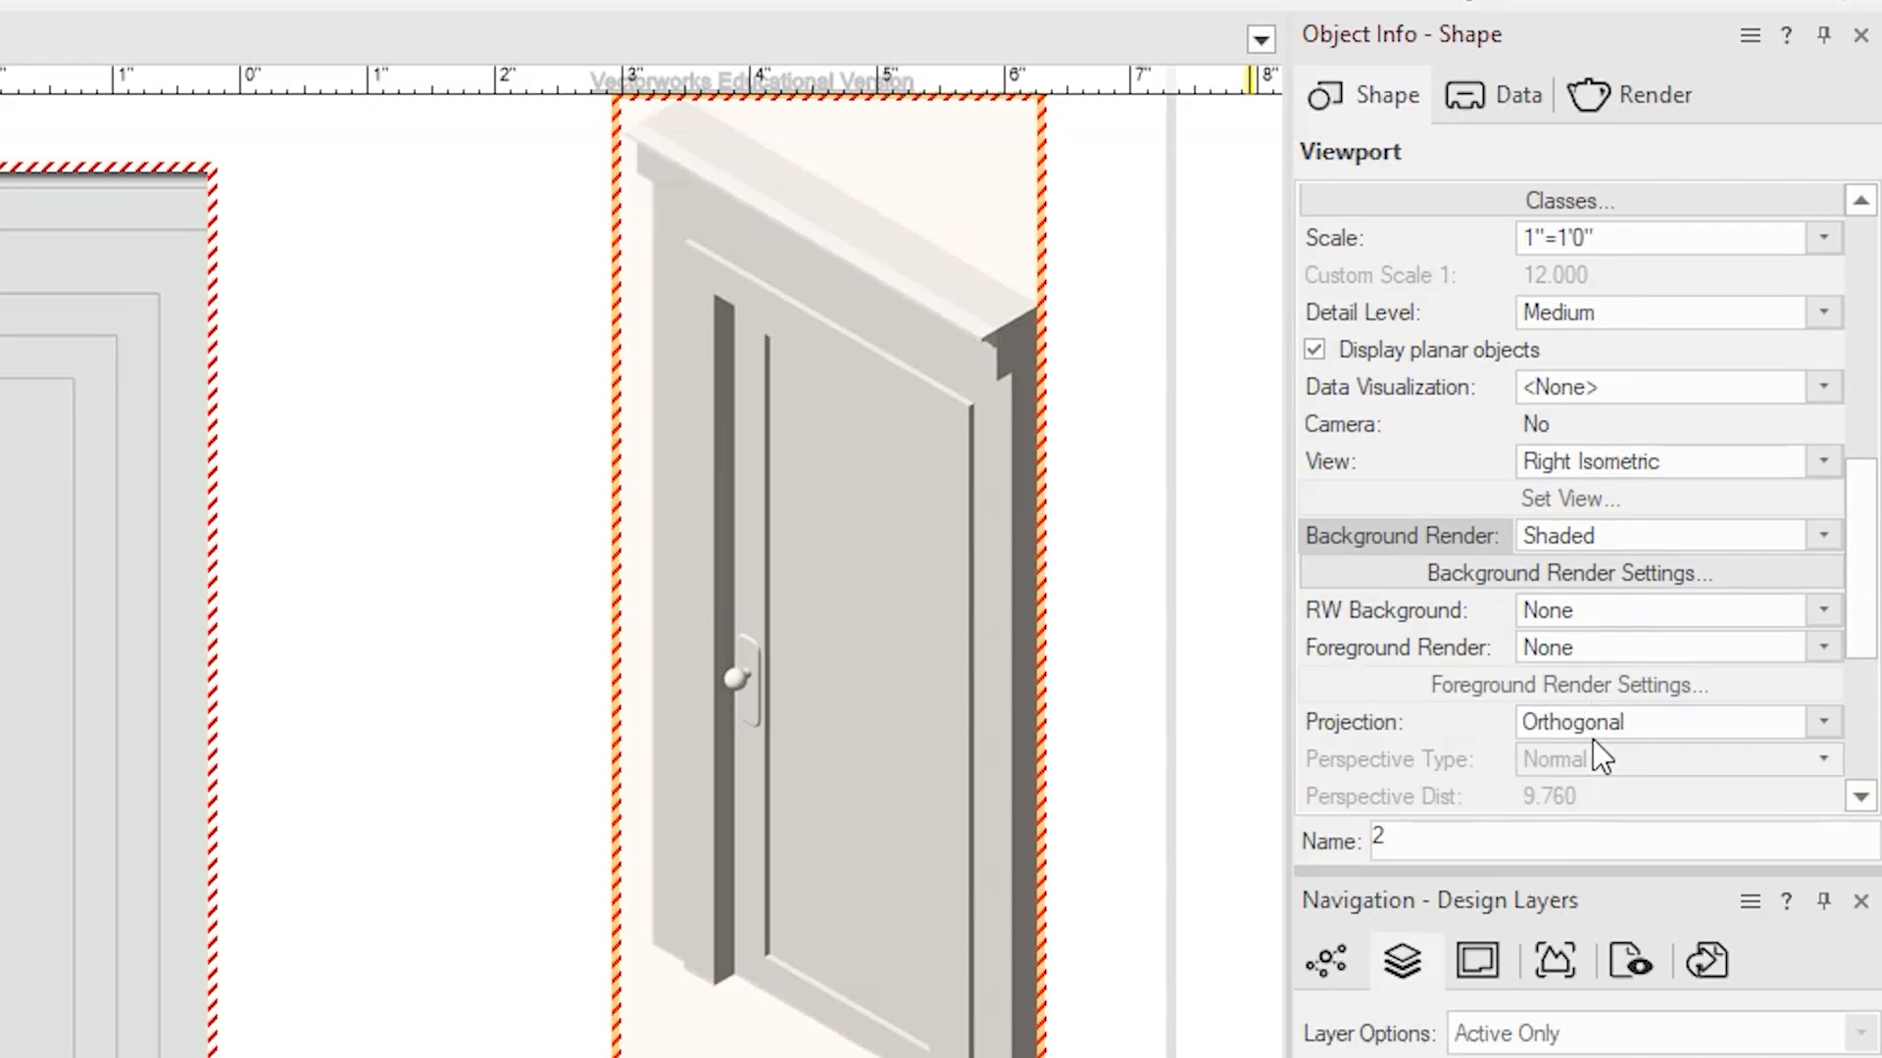
pyautogui.click(1620, 573)
pyautogui.moveTo(79, 264)
pyautogui.mouseDown()
pyautogui.moveTo(1566, 132)
pyautogui.moveTo(1290, 124)
pyautogui.mouseUp()
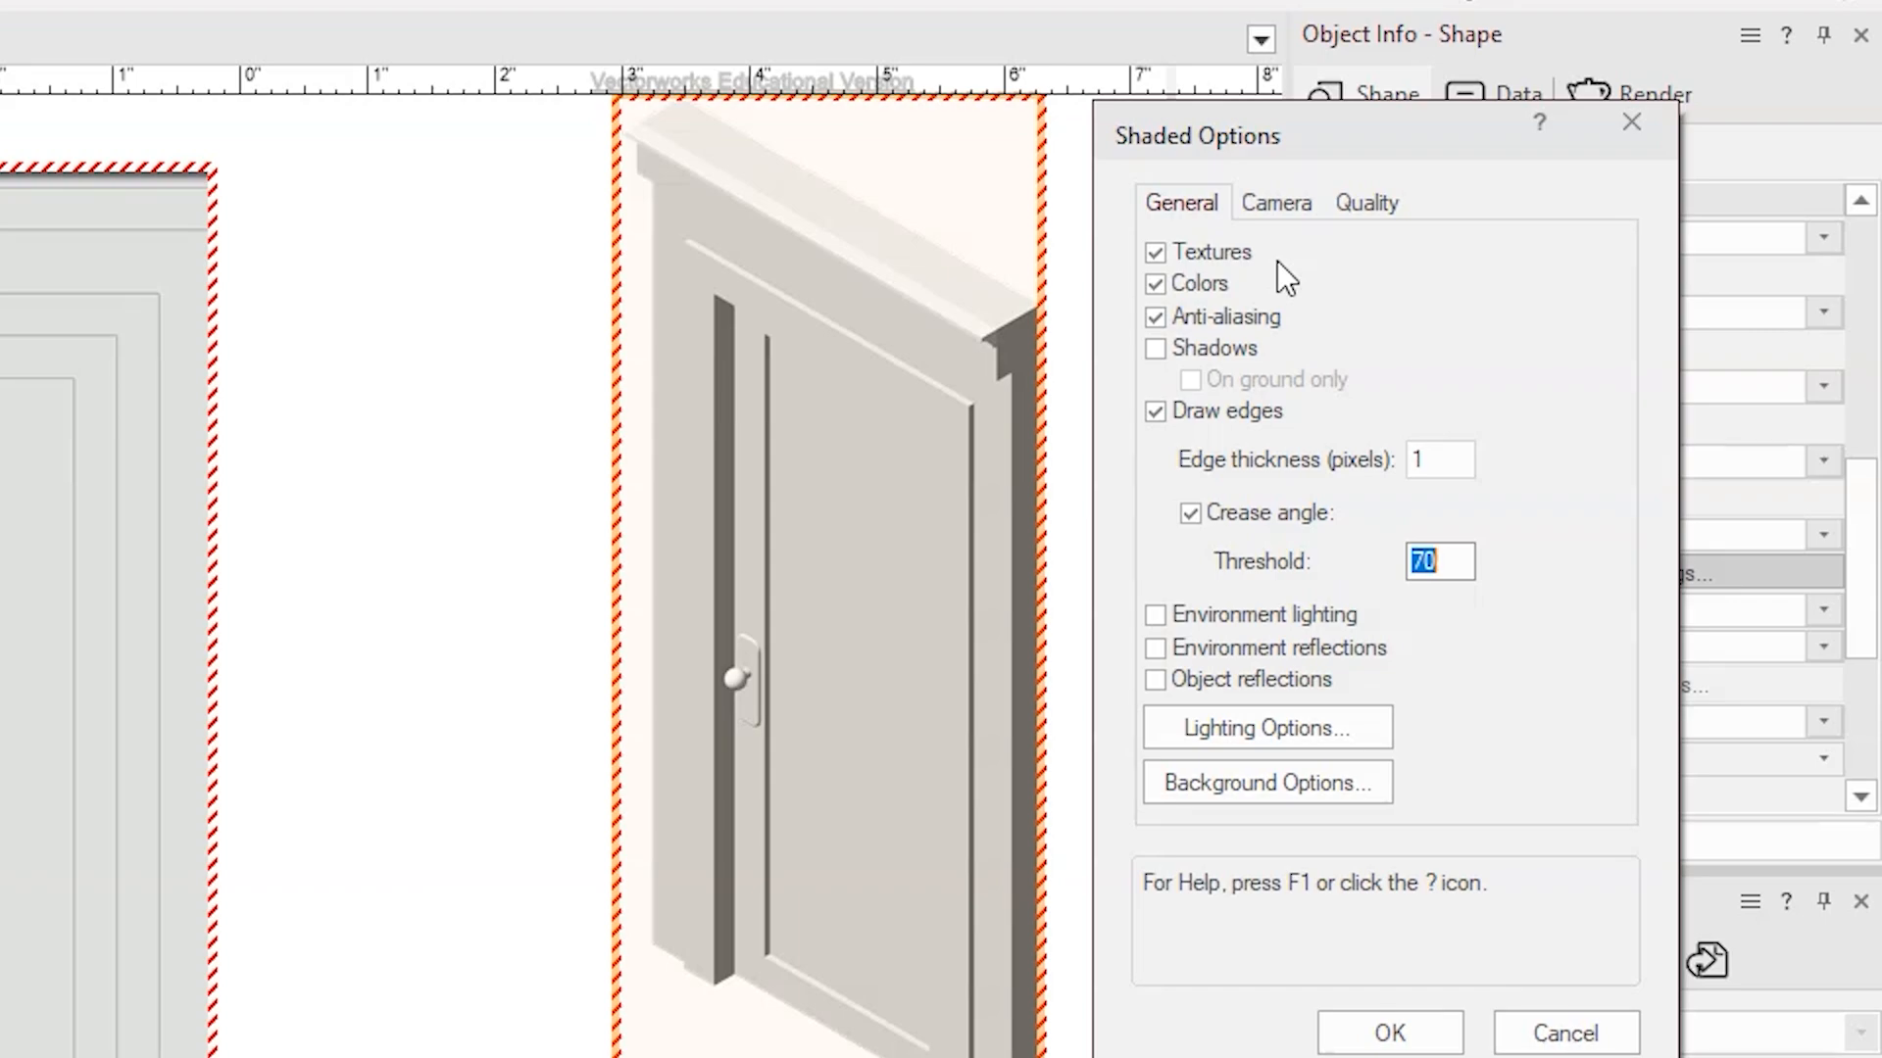
pyautogui.click(1159, 258)
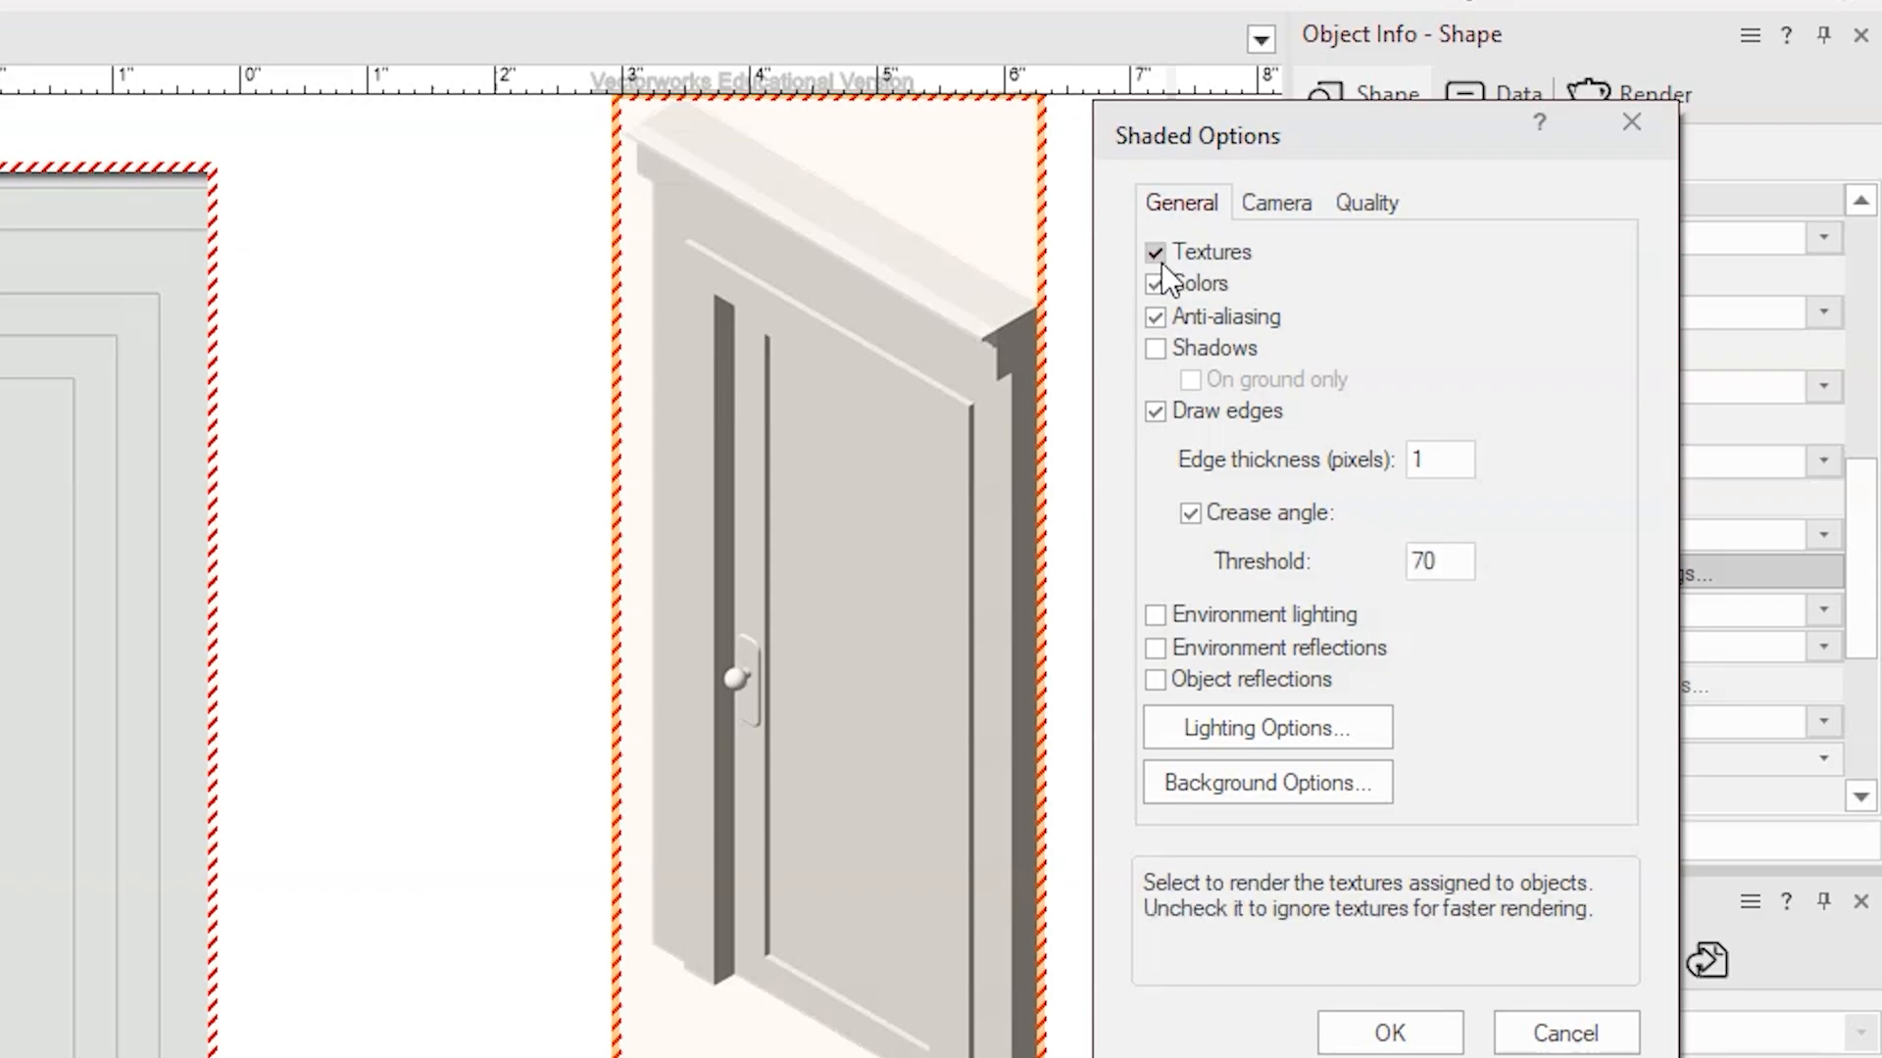
pyautogui.click(1148, 286)
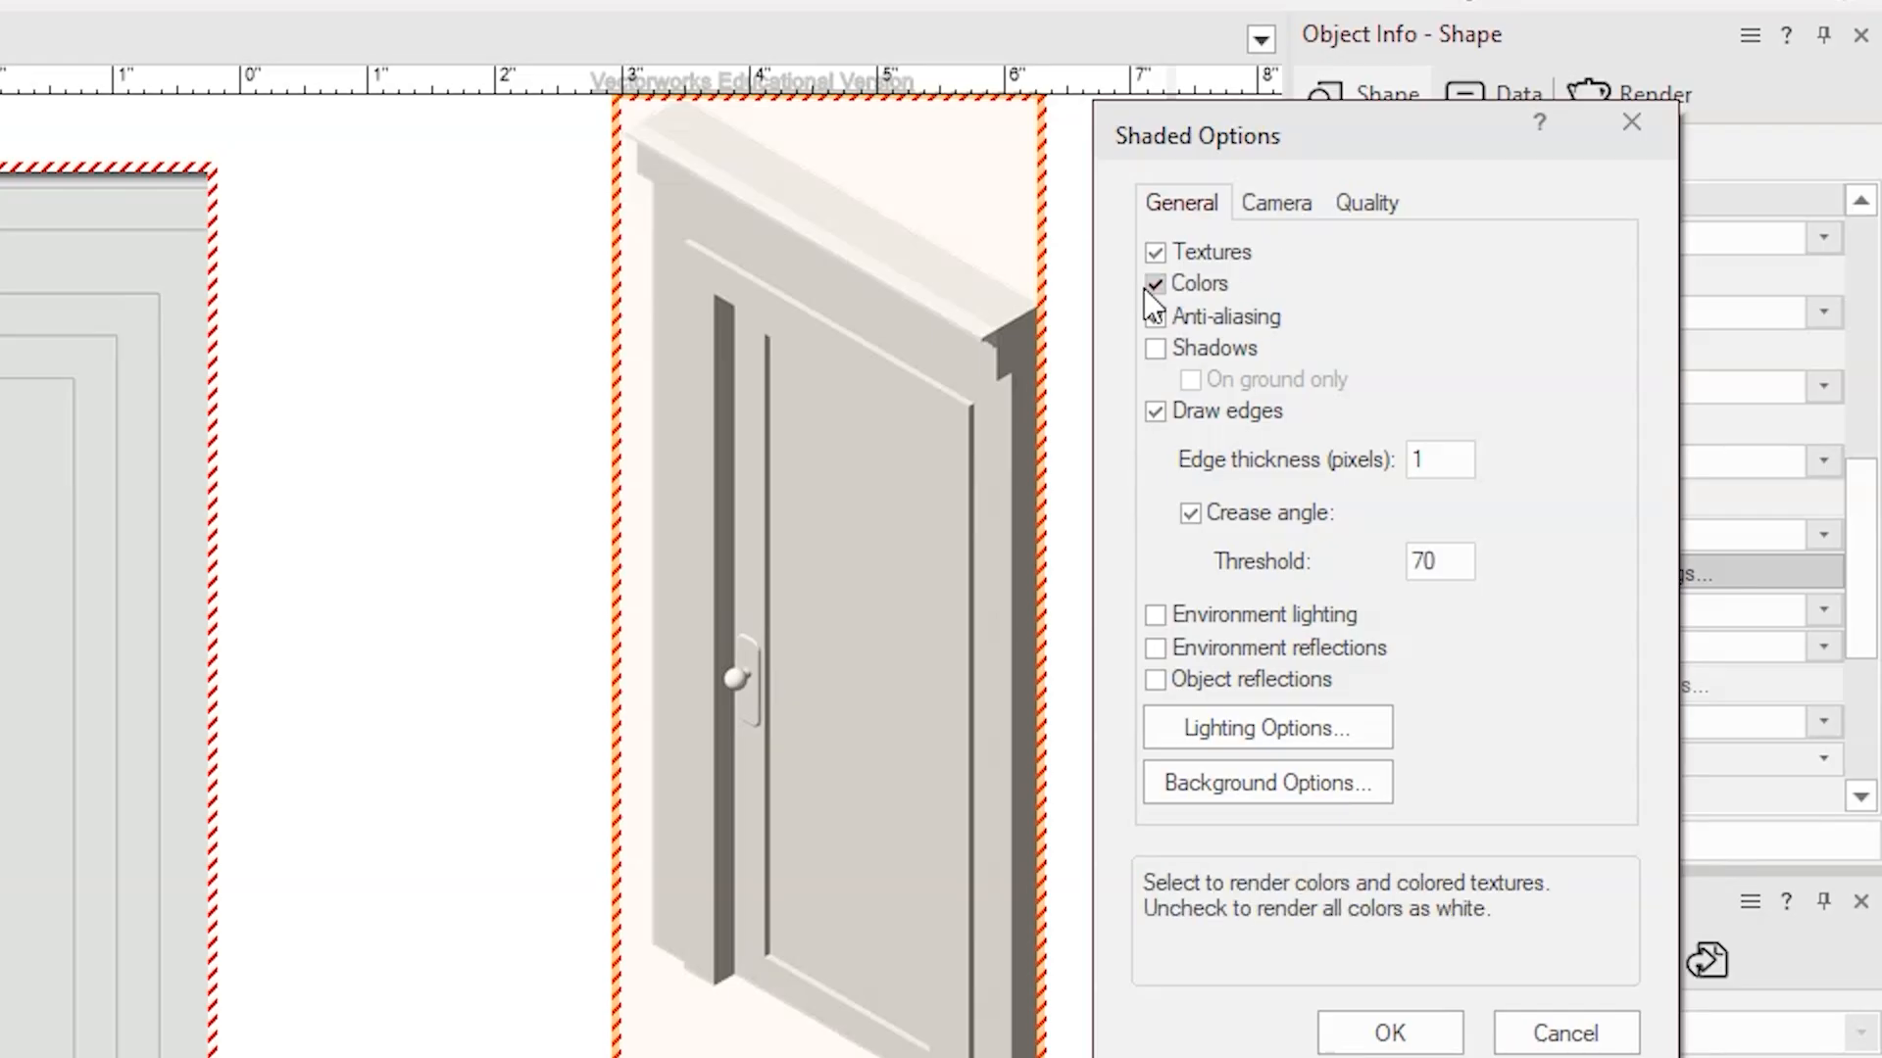
pyautogui.click(1226, 255)
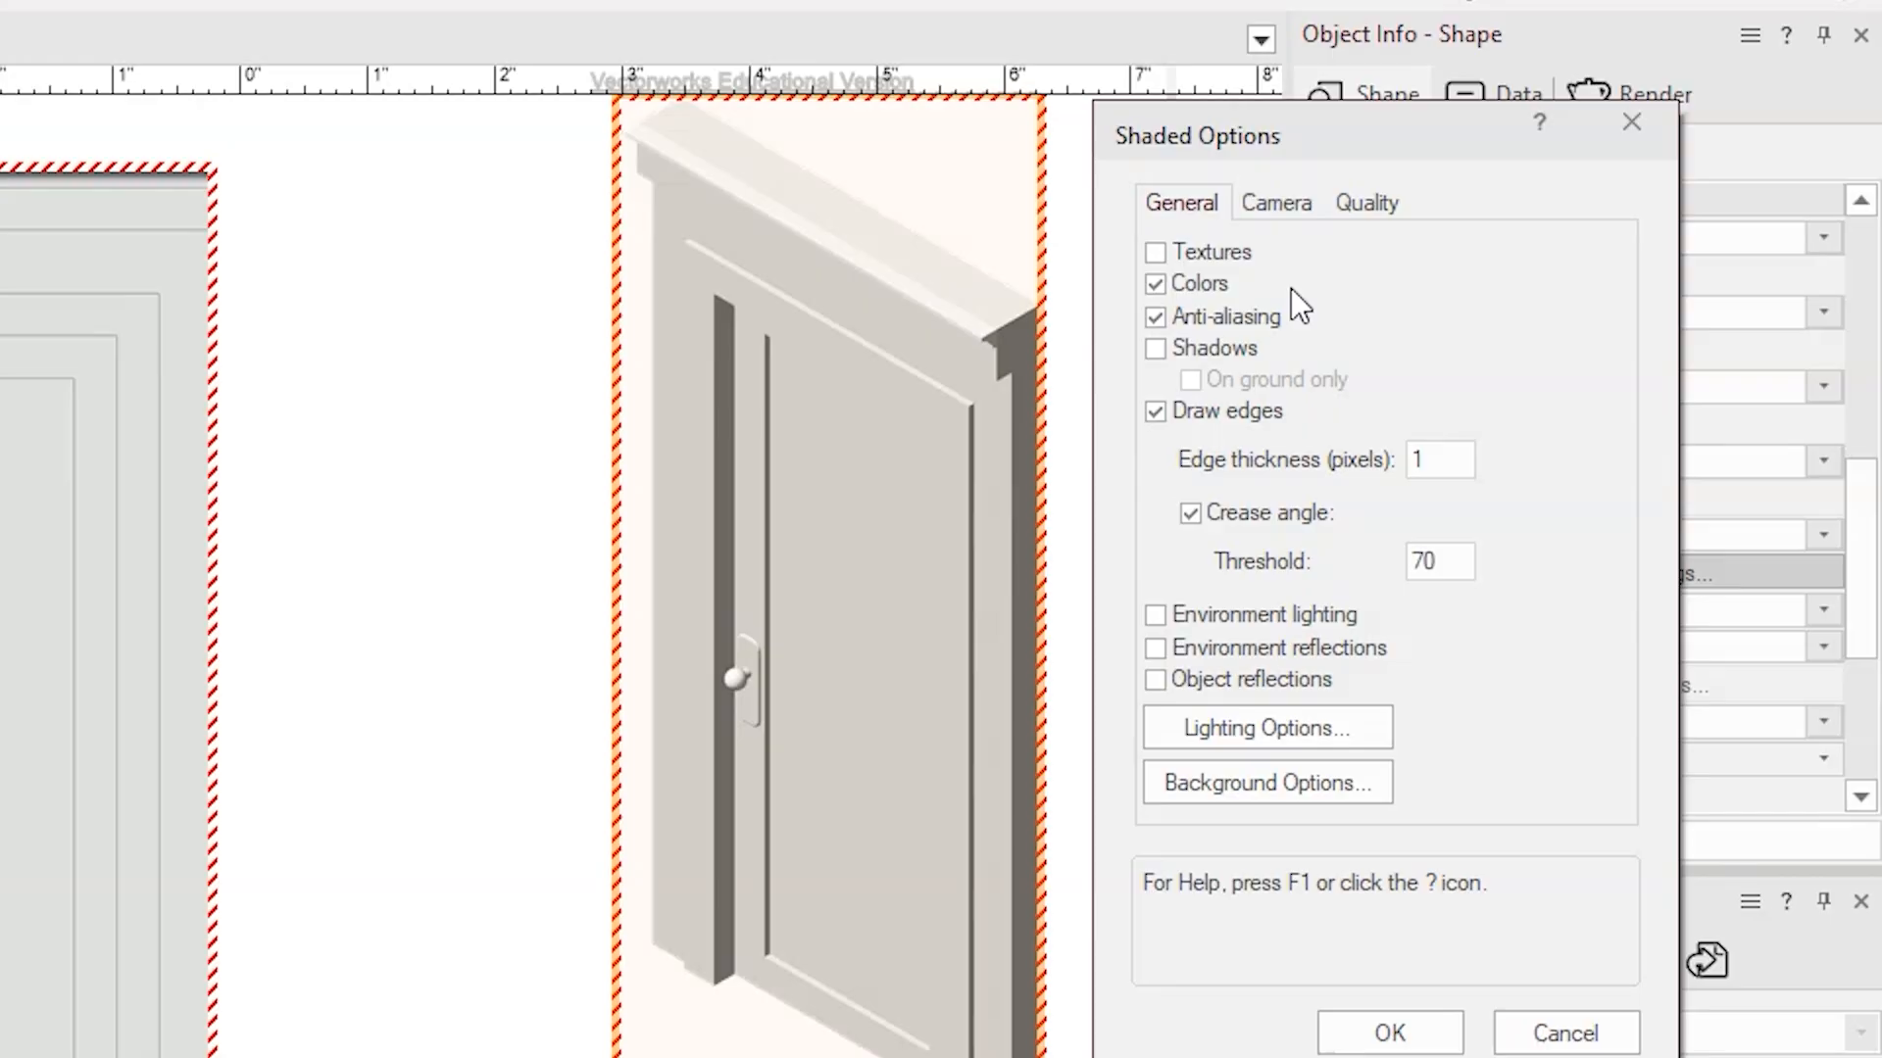
pyautogui.click(1158, 285)
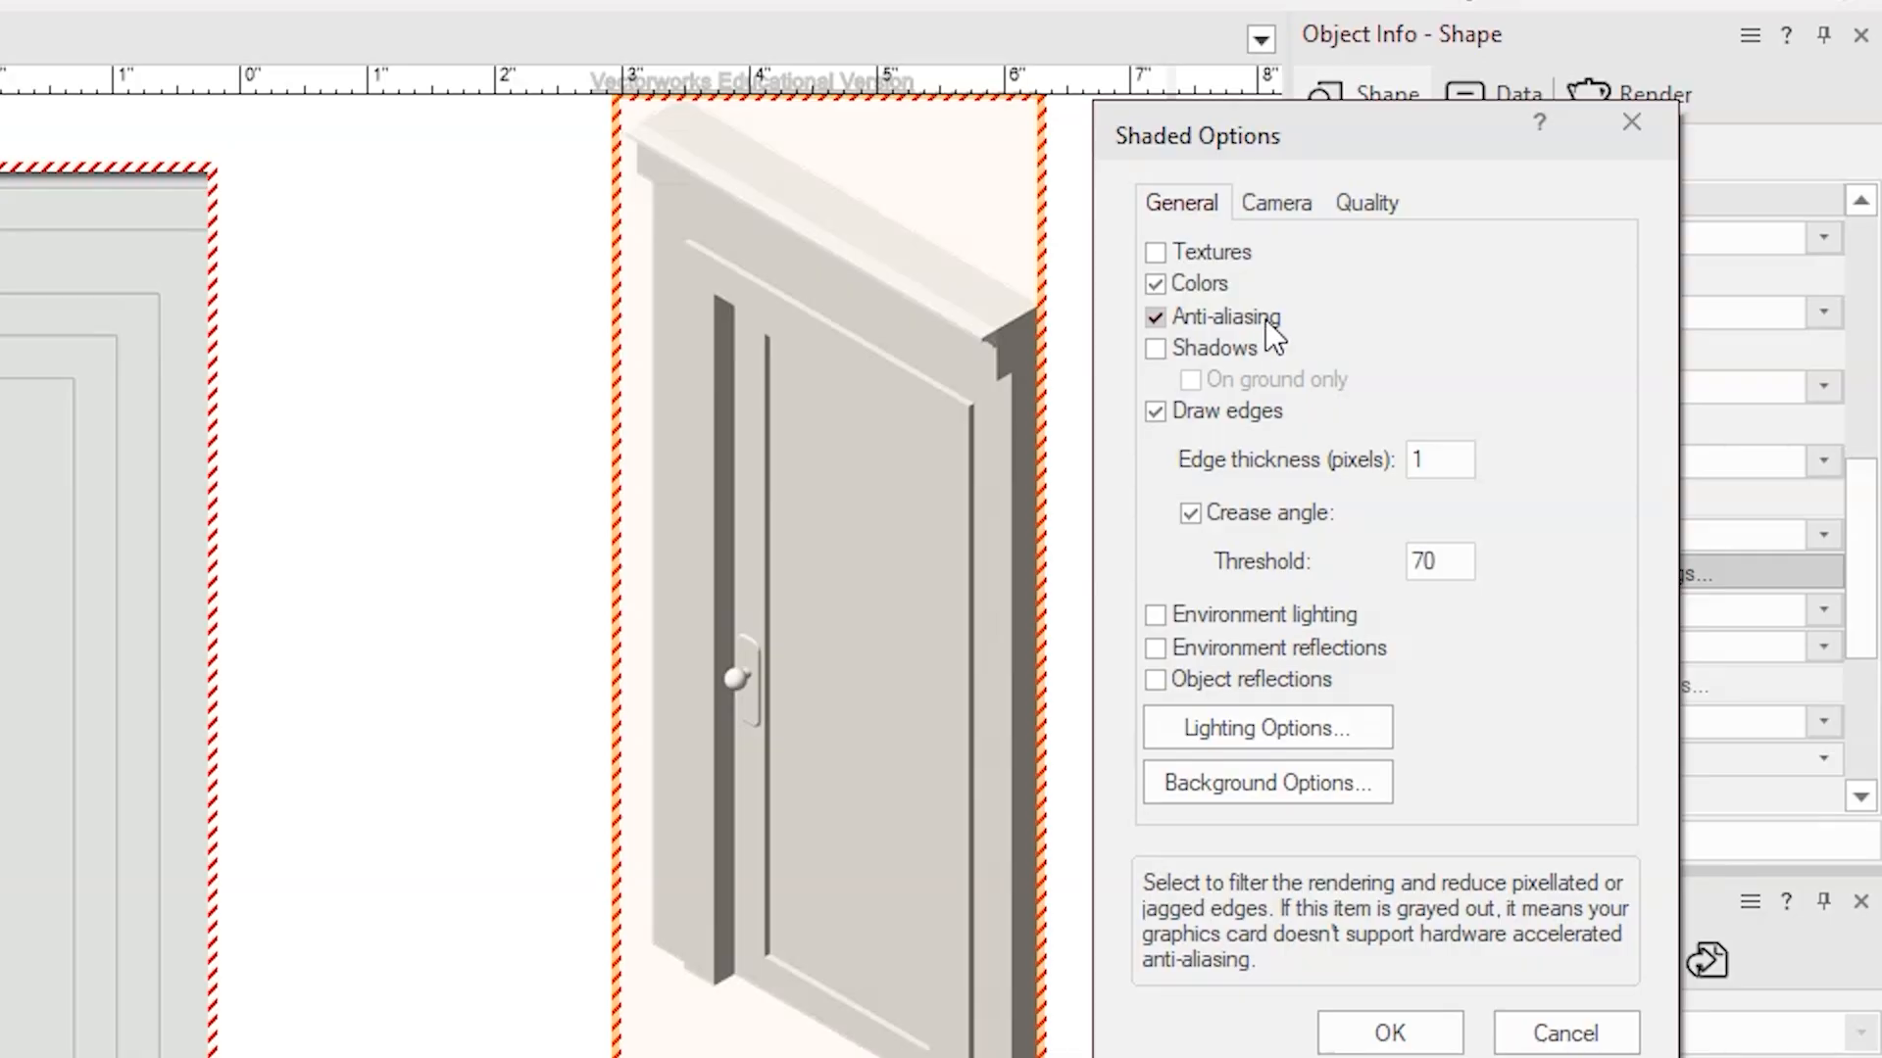
pyautogui.click(1163, 357)
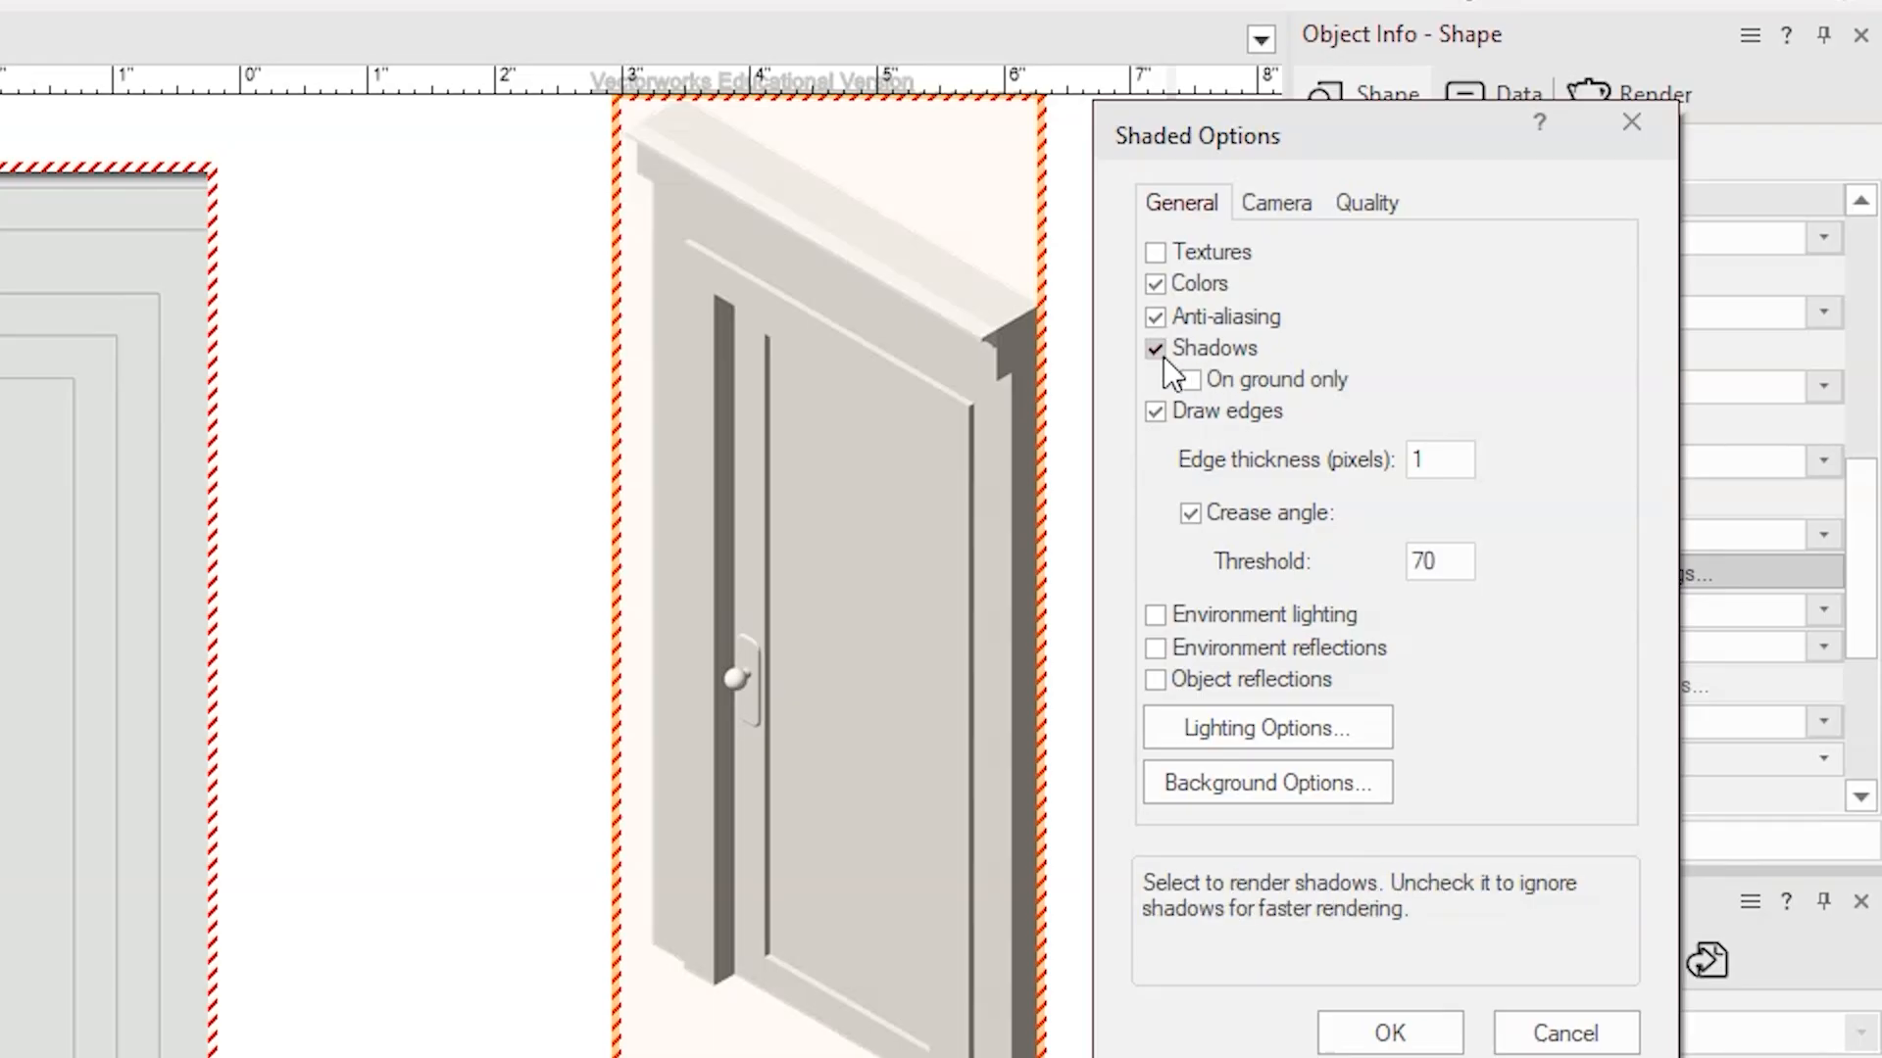
pyautogui.click(1163, 357)
pyautogui.click(1162, 357)
pyautogui.click(1162, 357)
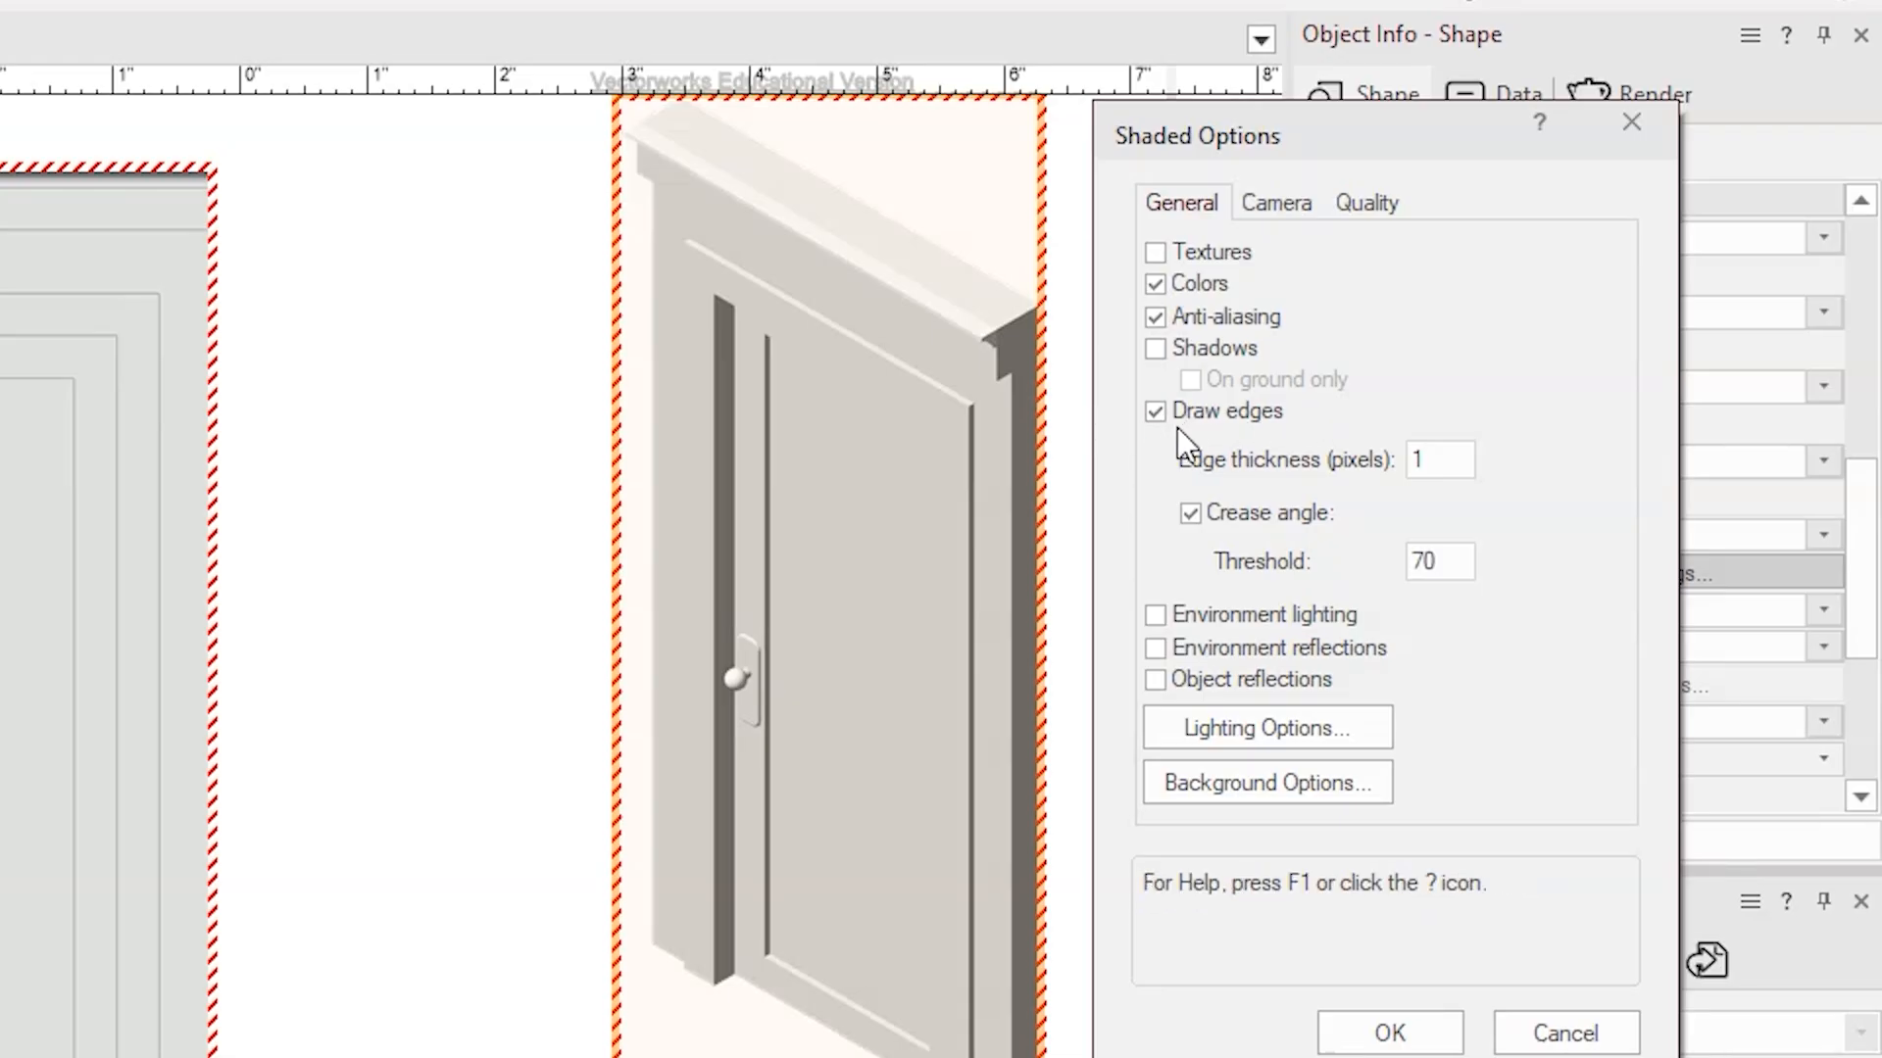
pyautogui.click(1382, 1024)
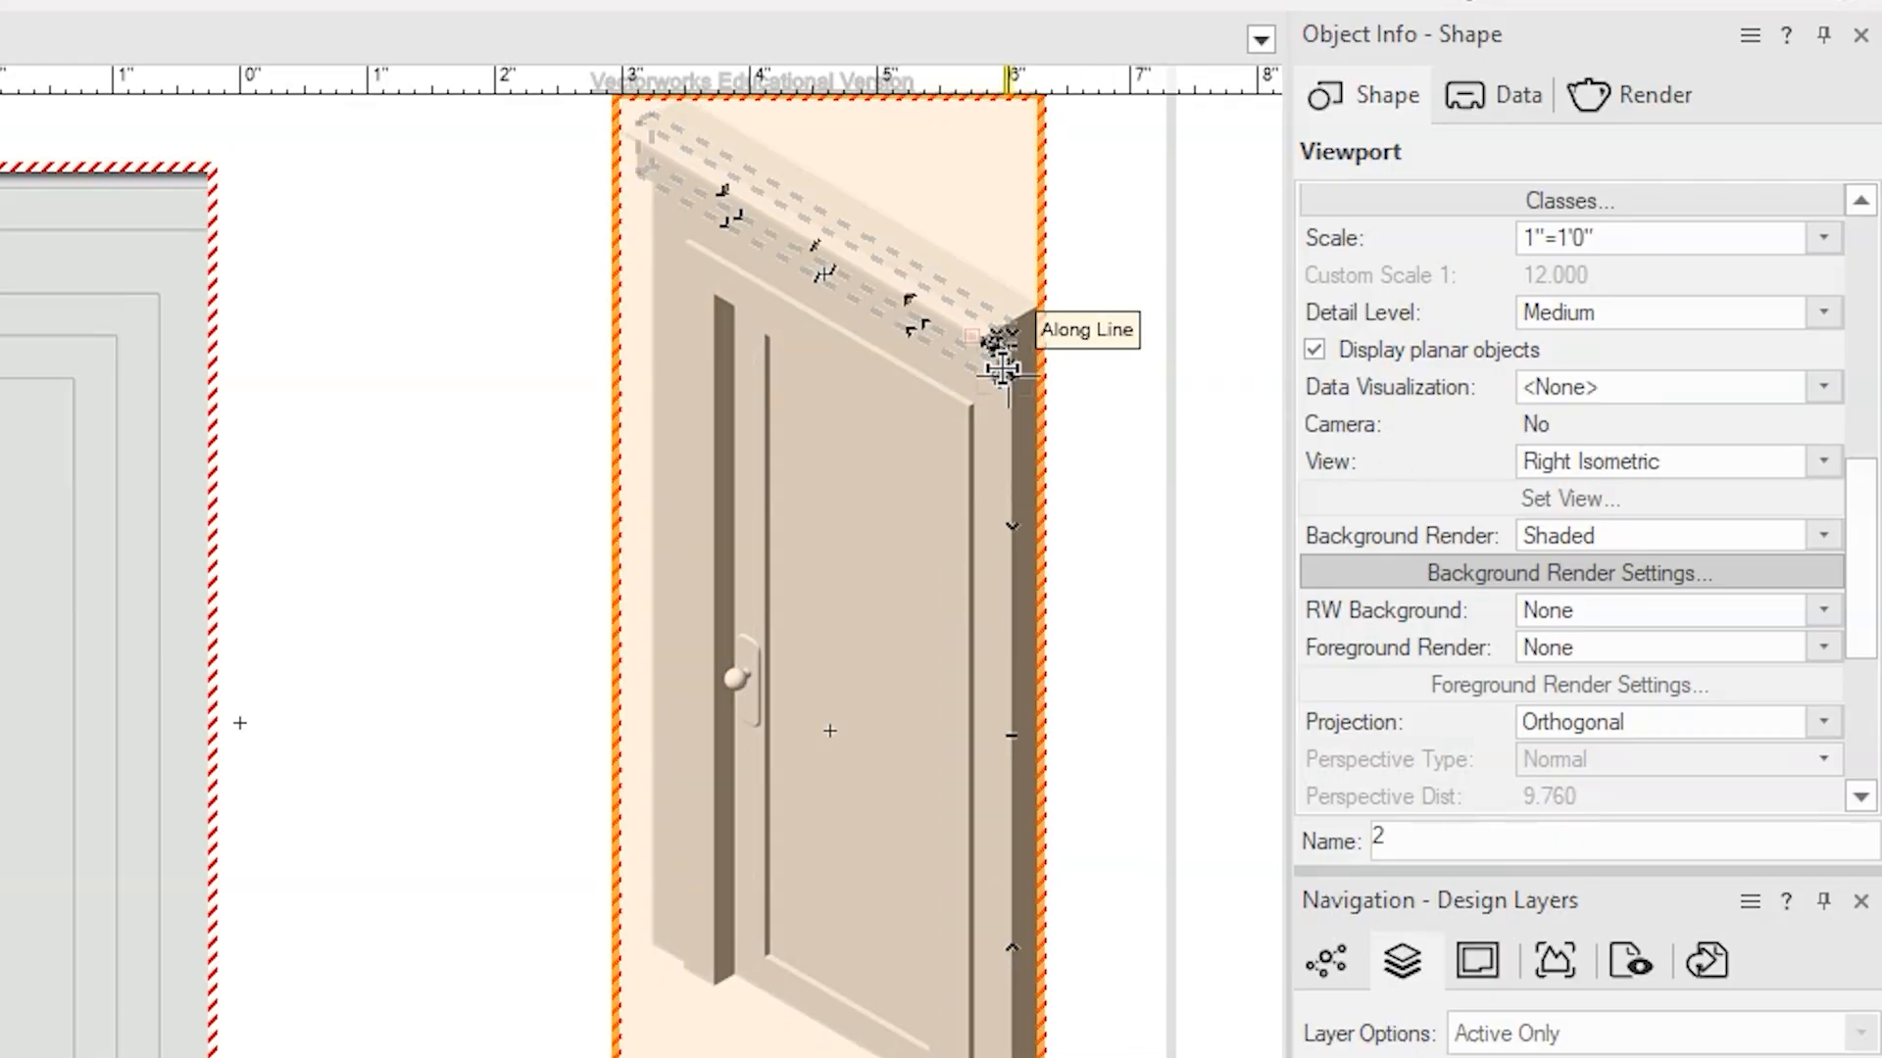
# Step: Update the isometric viewport and inspect the rendered edges at the corner of the door's top moulding up close
pyautogui.rightClick(1000, 352)
pyautogui.click(1180, 1056)
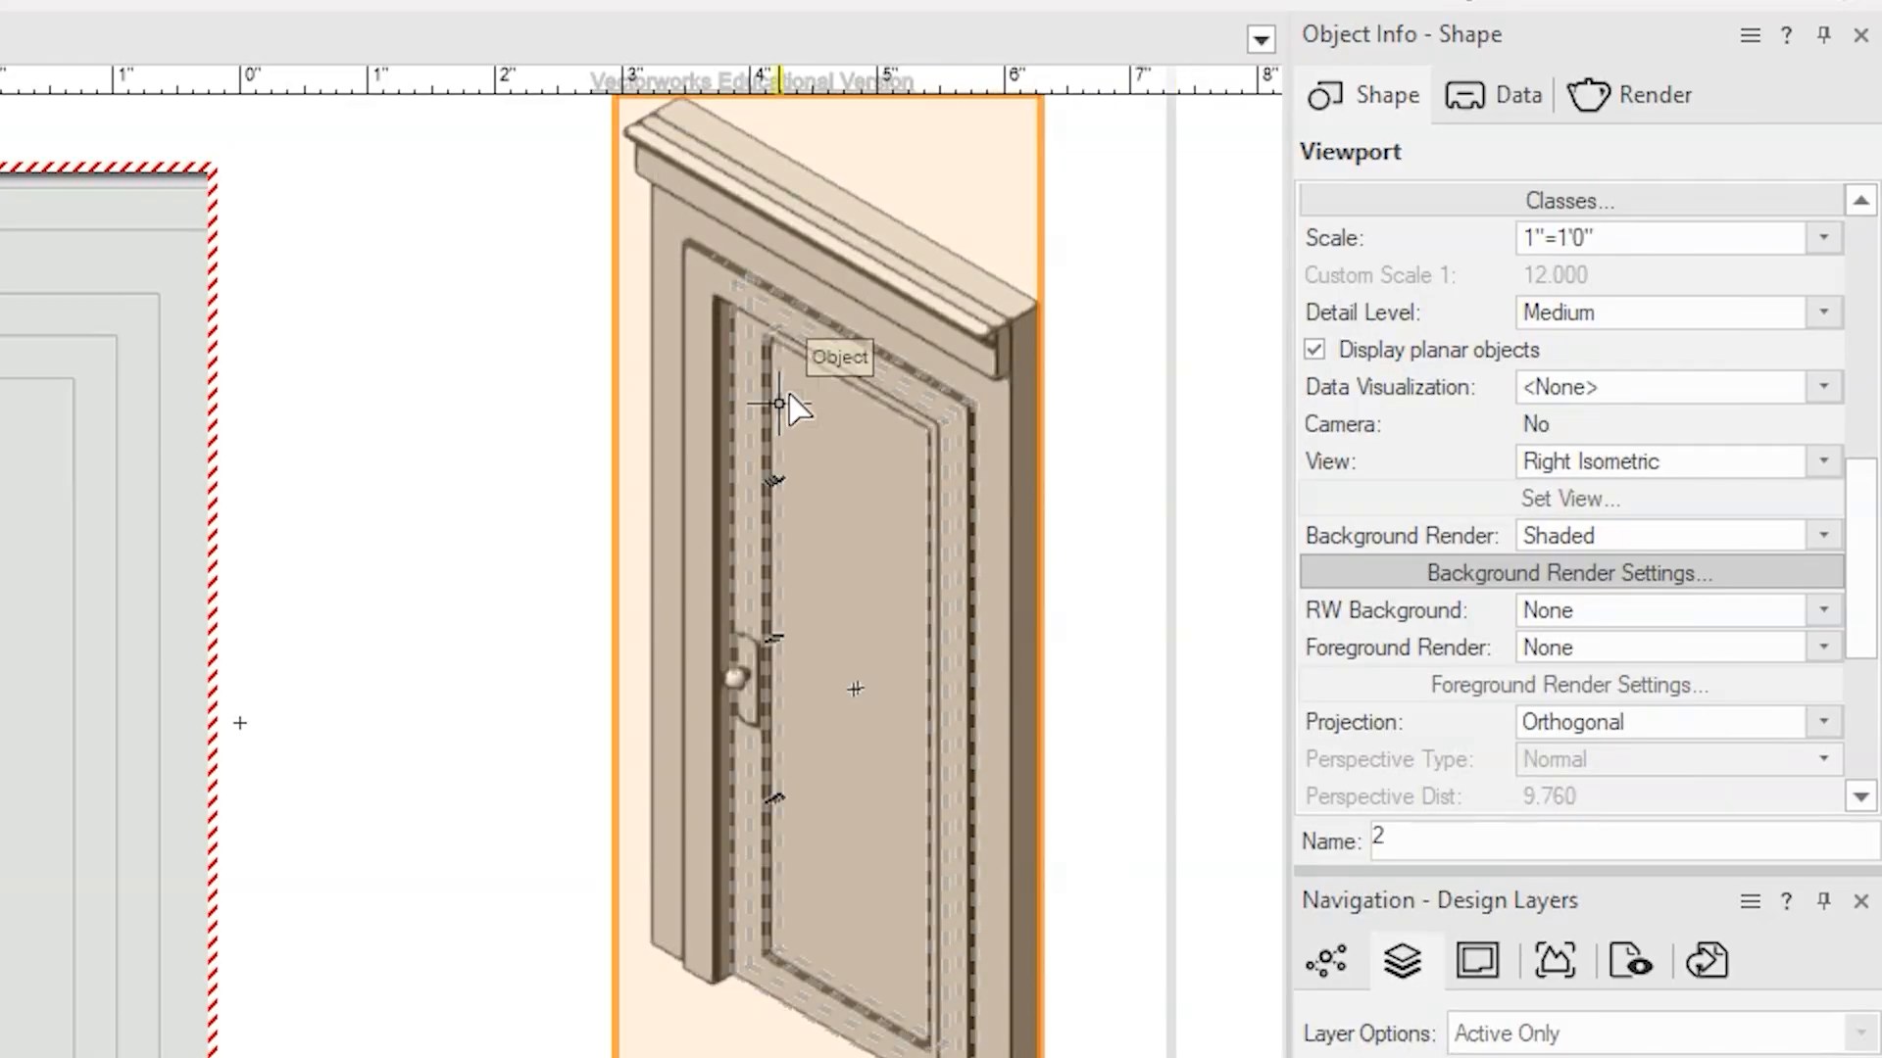
pyautogui.click(904, 398)
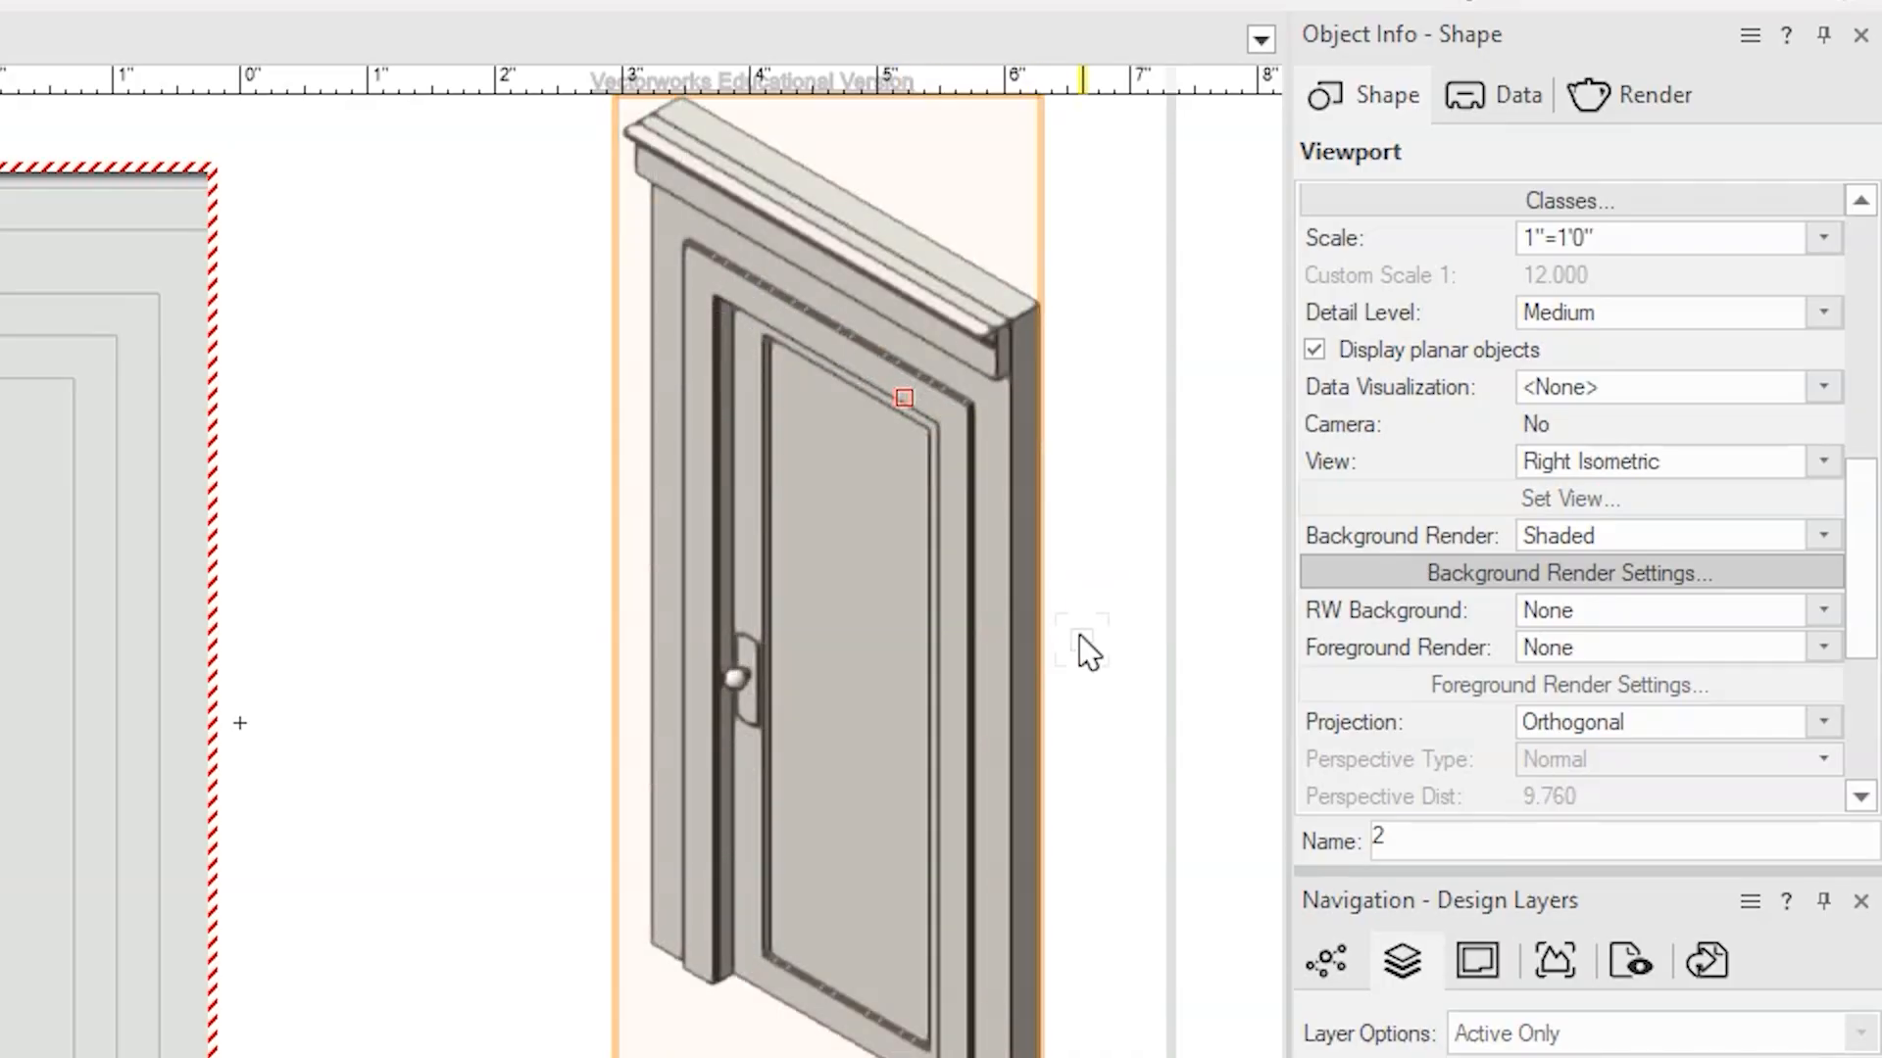
pyautogui.scroll(8, 971, 372)
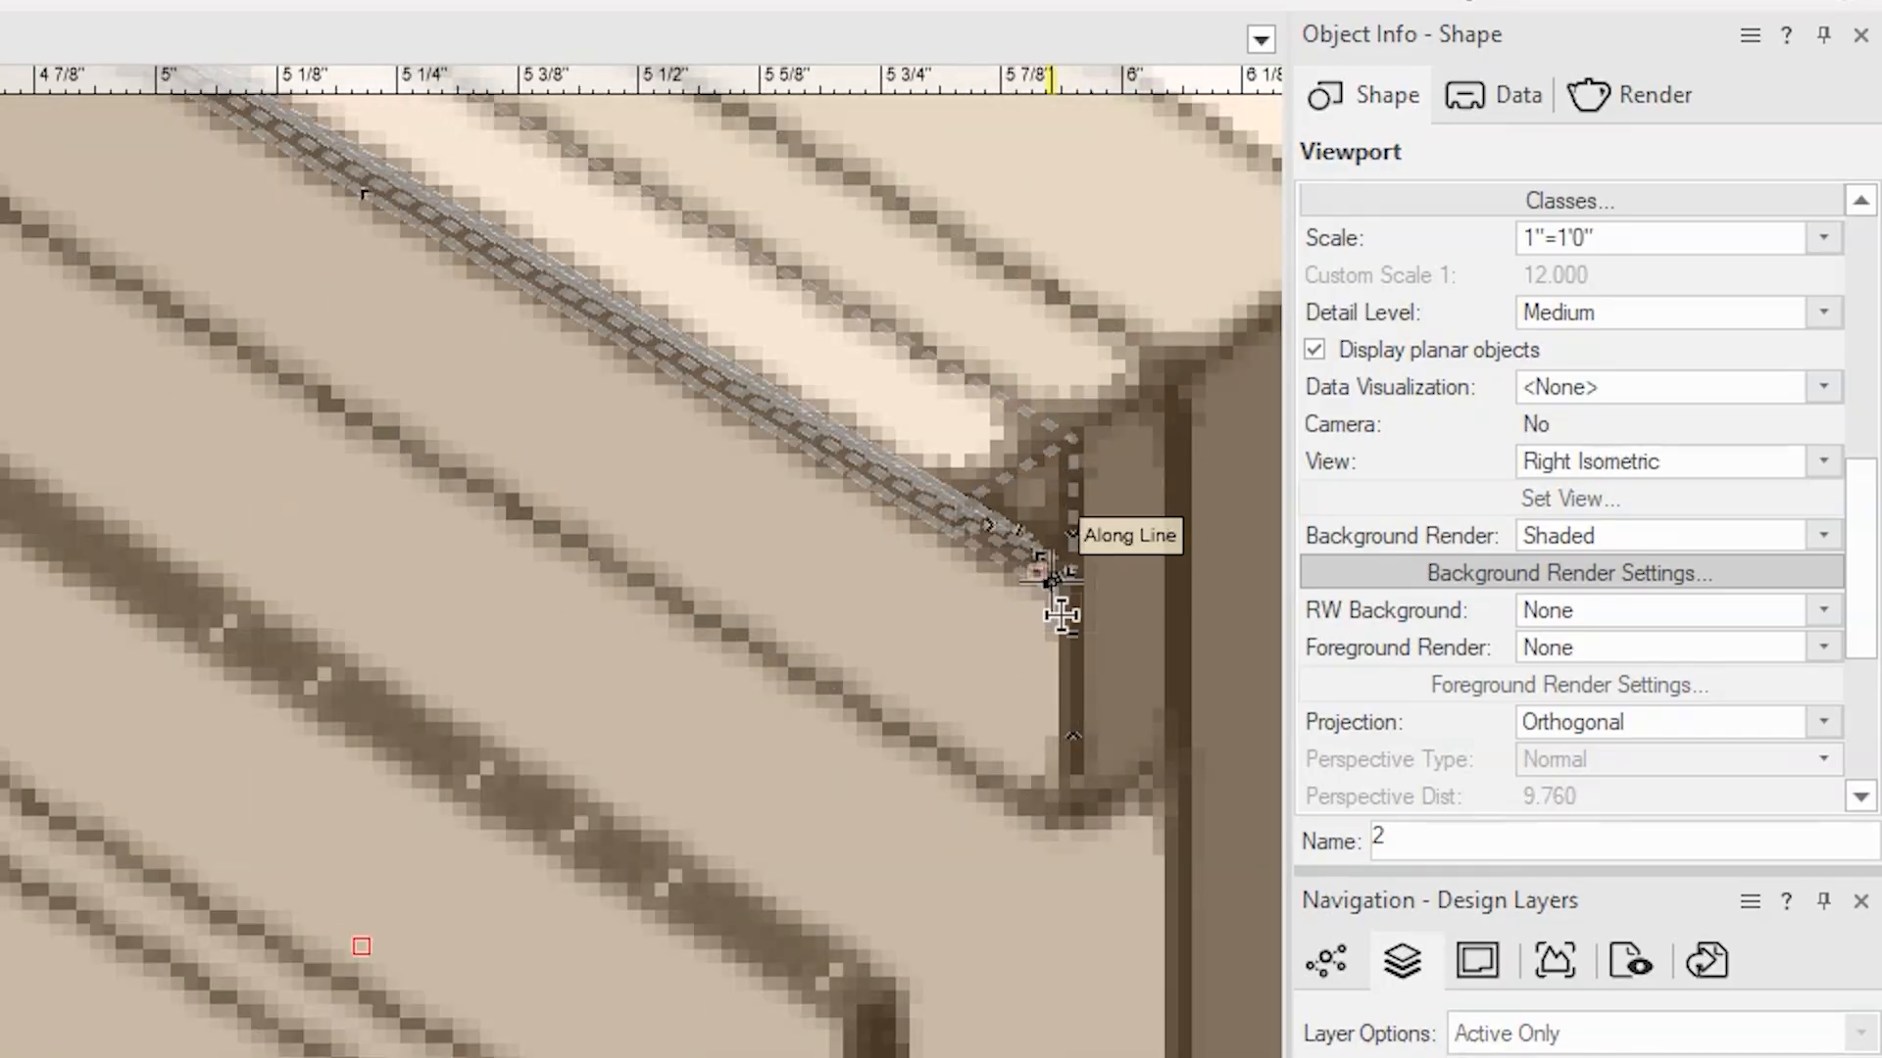
pyautogui.scroll(2, 882, 877)
pyautogui.scroll(-4, 882, 862)
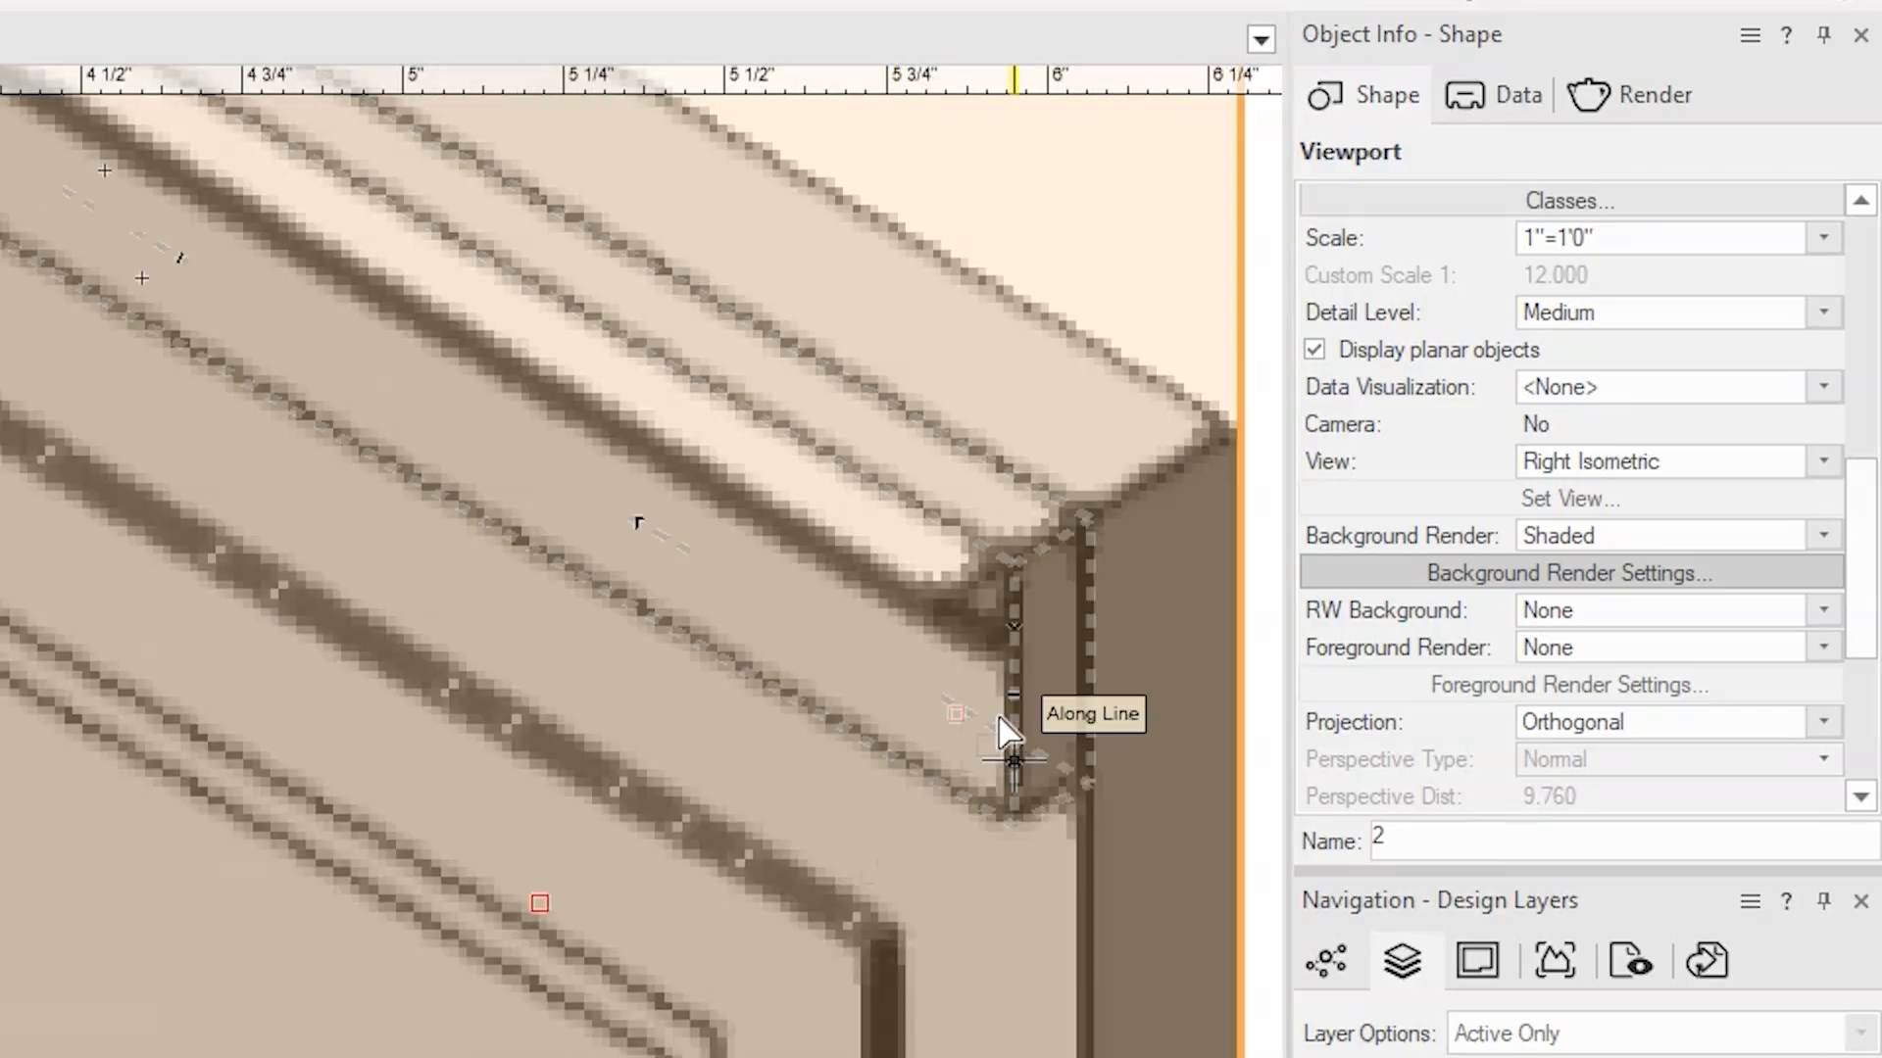
pyautogui.scroll(2, 1075, 538)
pyautogui.scroll(-1, 844, 508)
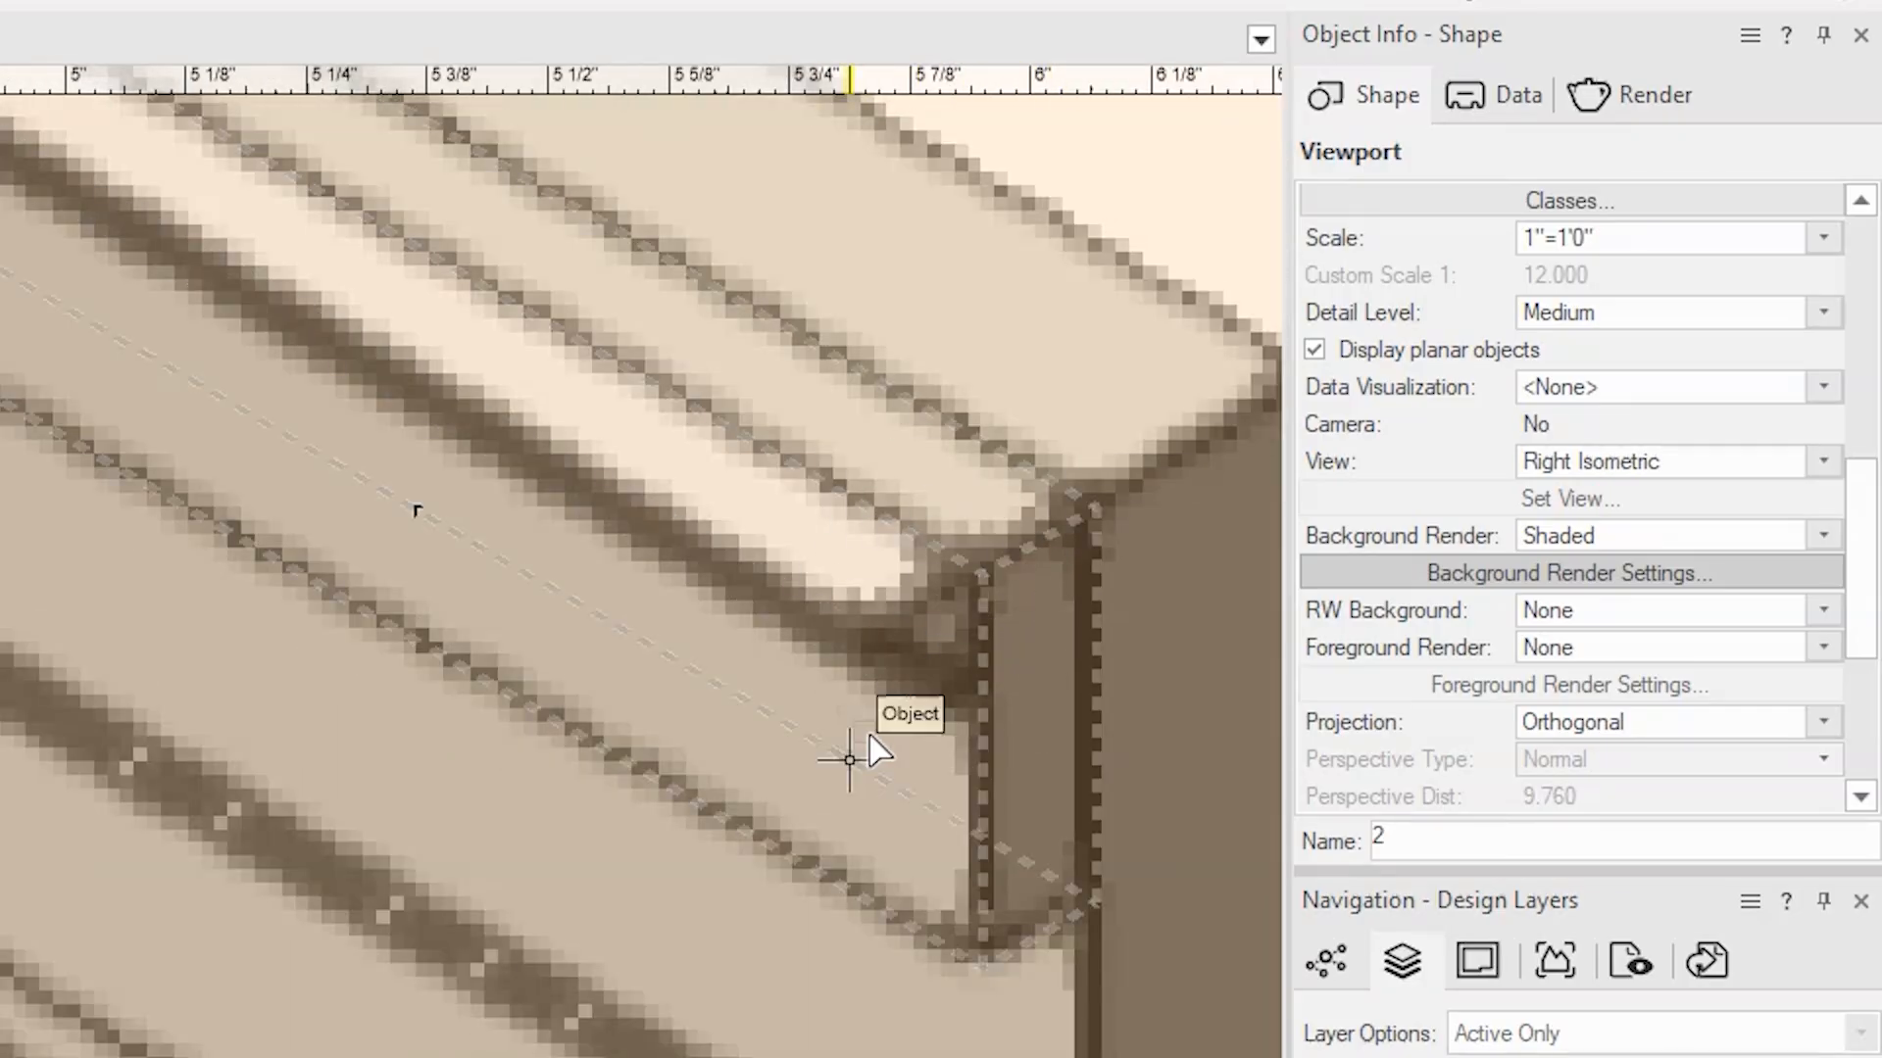
# Step: Turn off Draw edges in the isometric viewport's Shaded background render settings
pyautogui.scroll(-1, 928, 731)
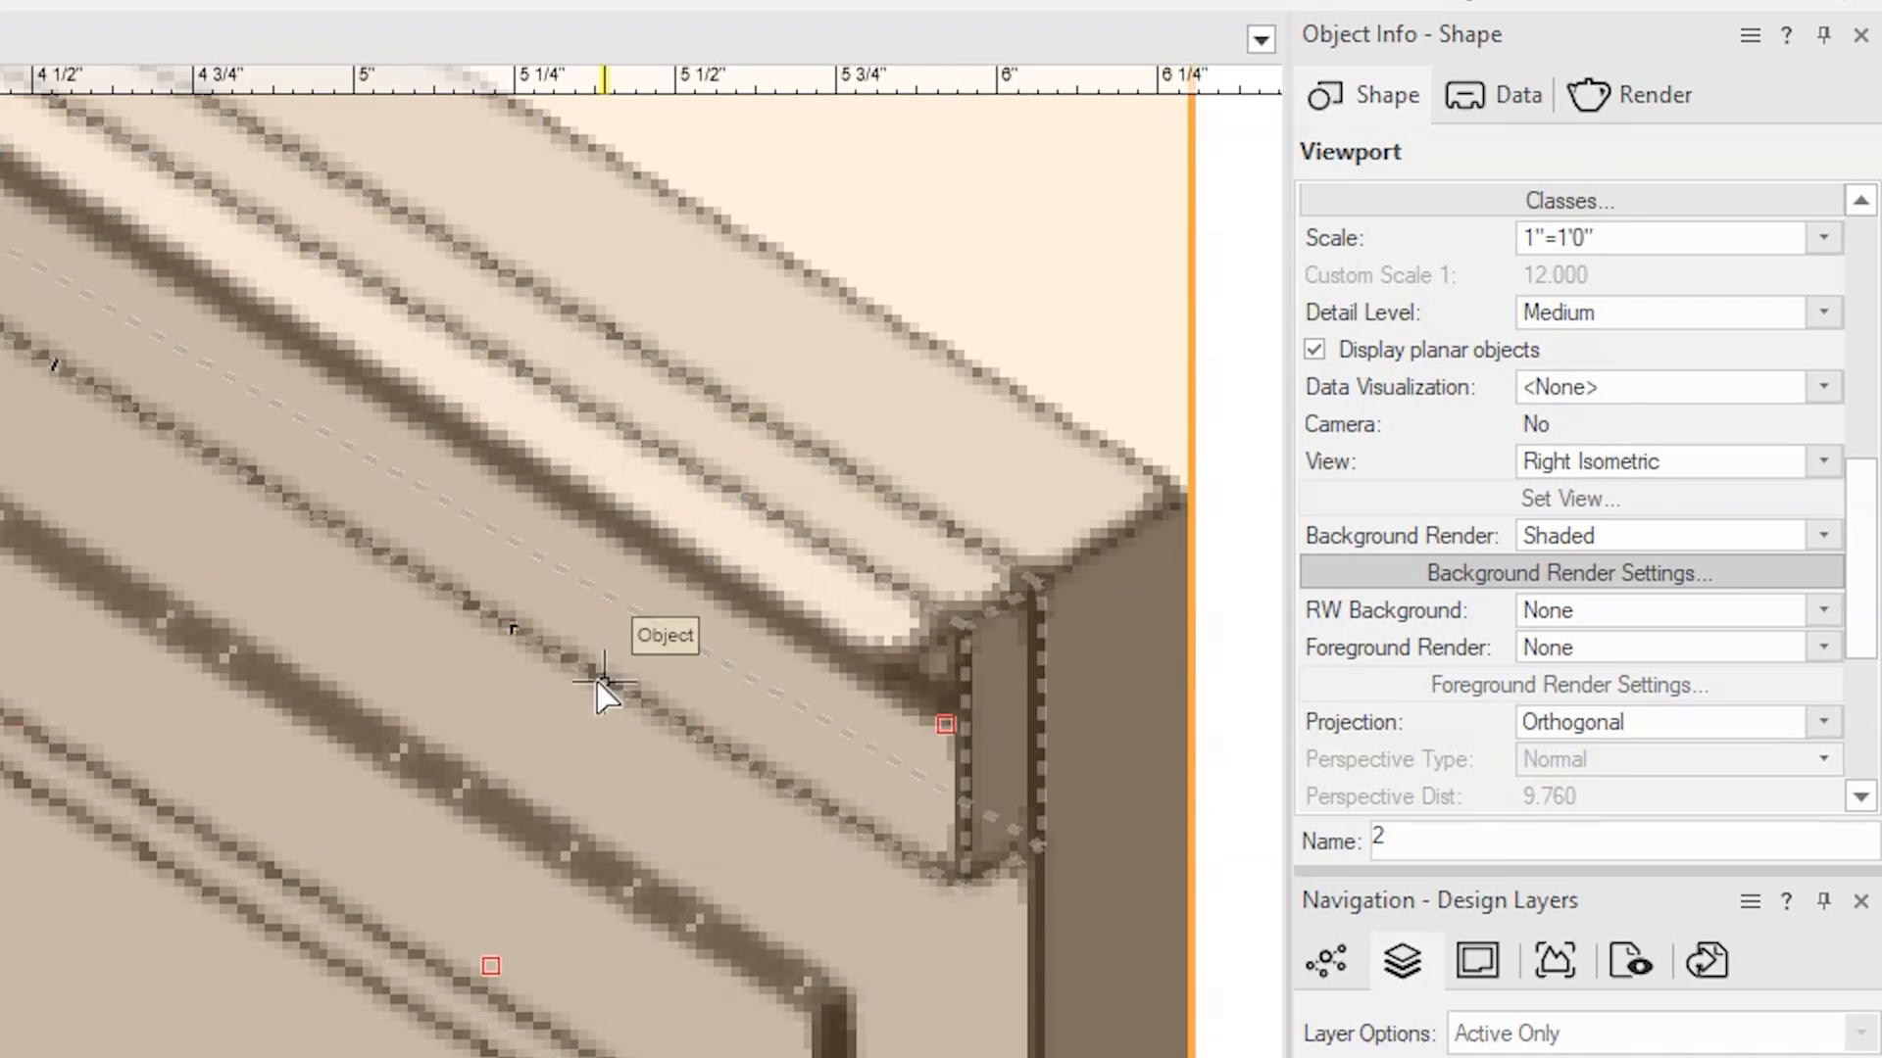
pyautogui.scroll(-4, 603, 686)
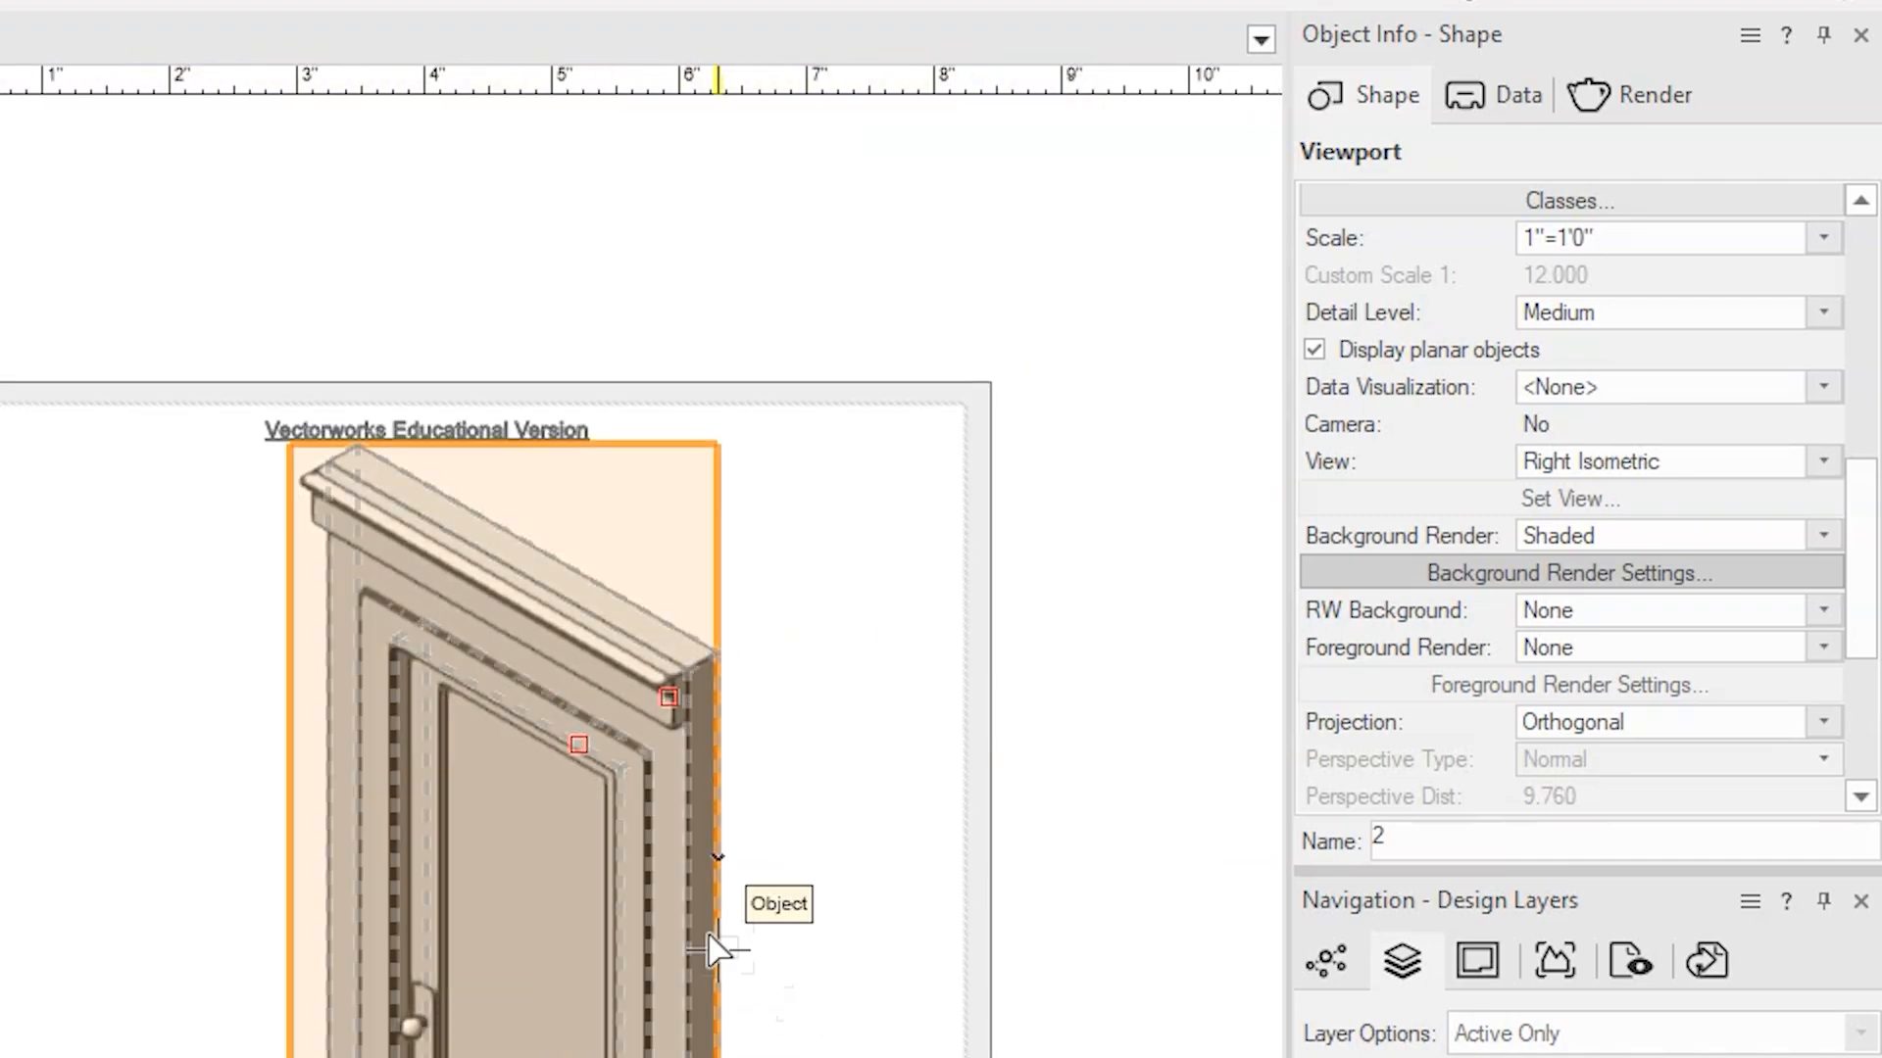
pyautogui.scroll(2, 730, 939)
pyautogui.moveTo(895, 840); pyautogui.dragTo(1256, 806, button='middle')
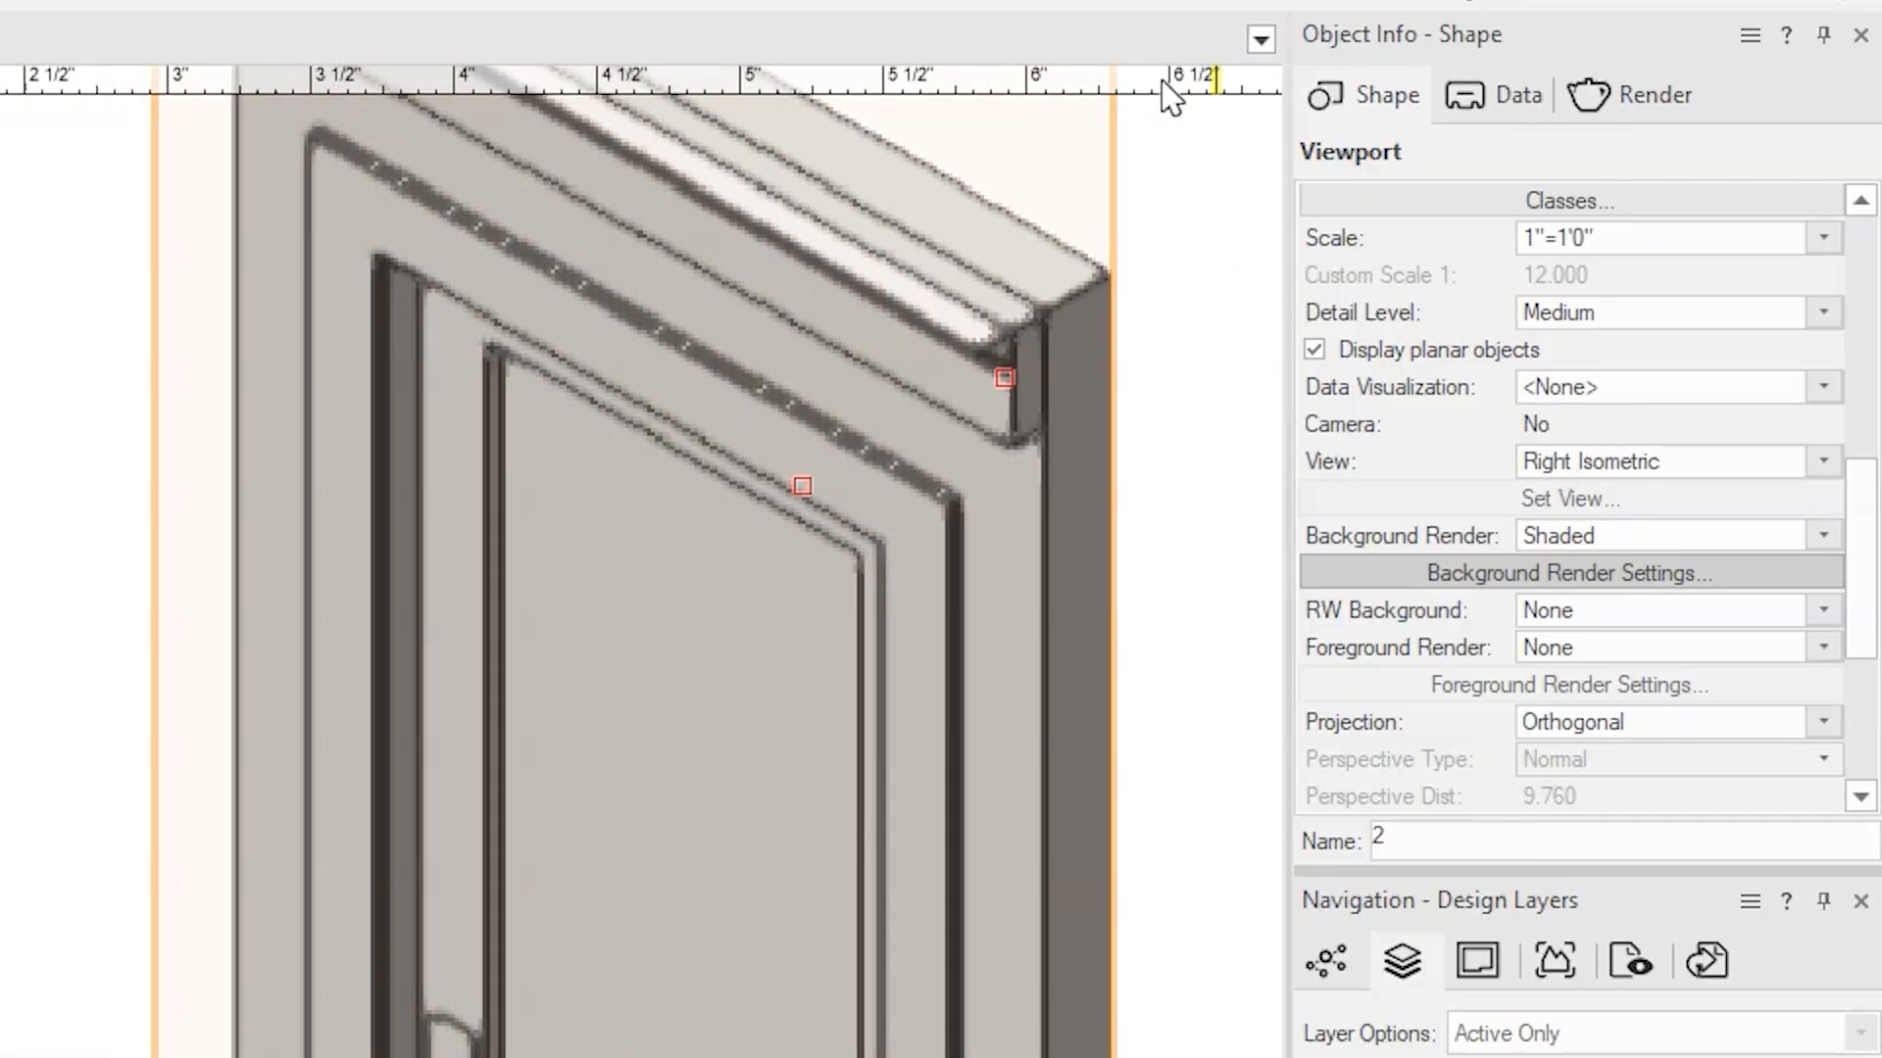
pyautogui.scroll(2, 1098, 397)
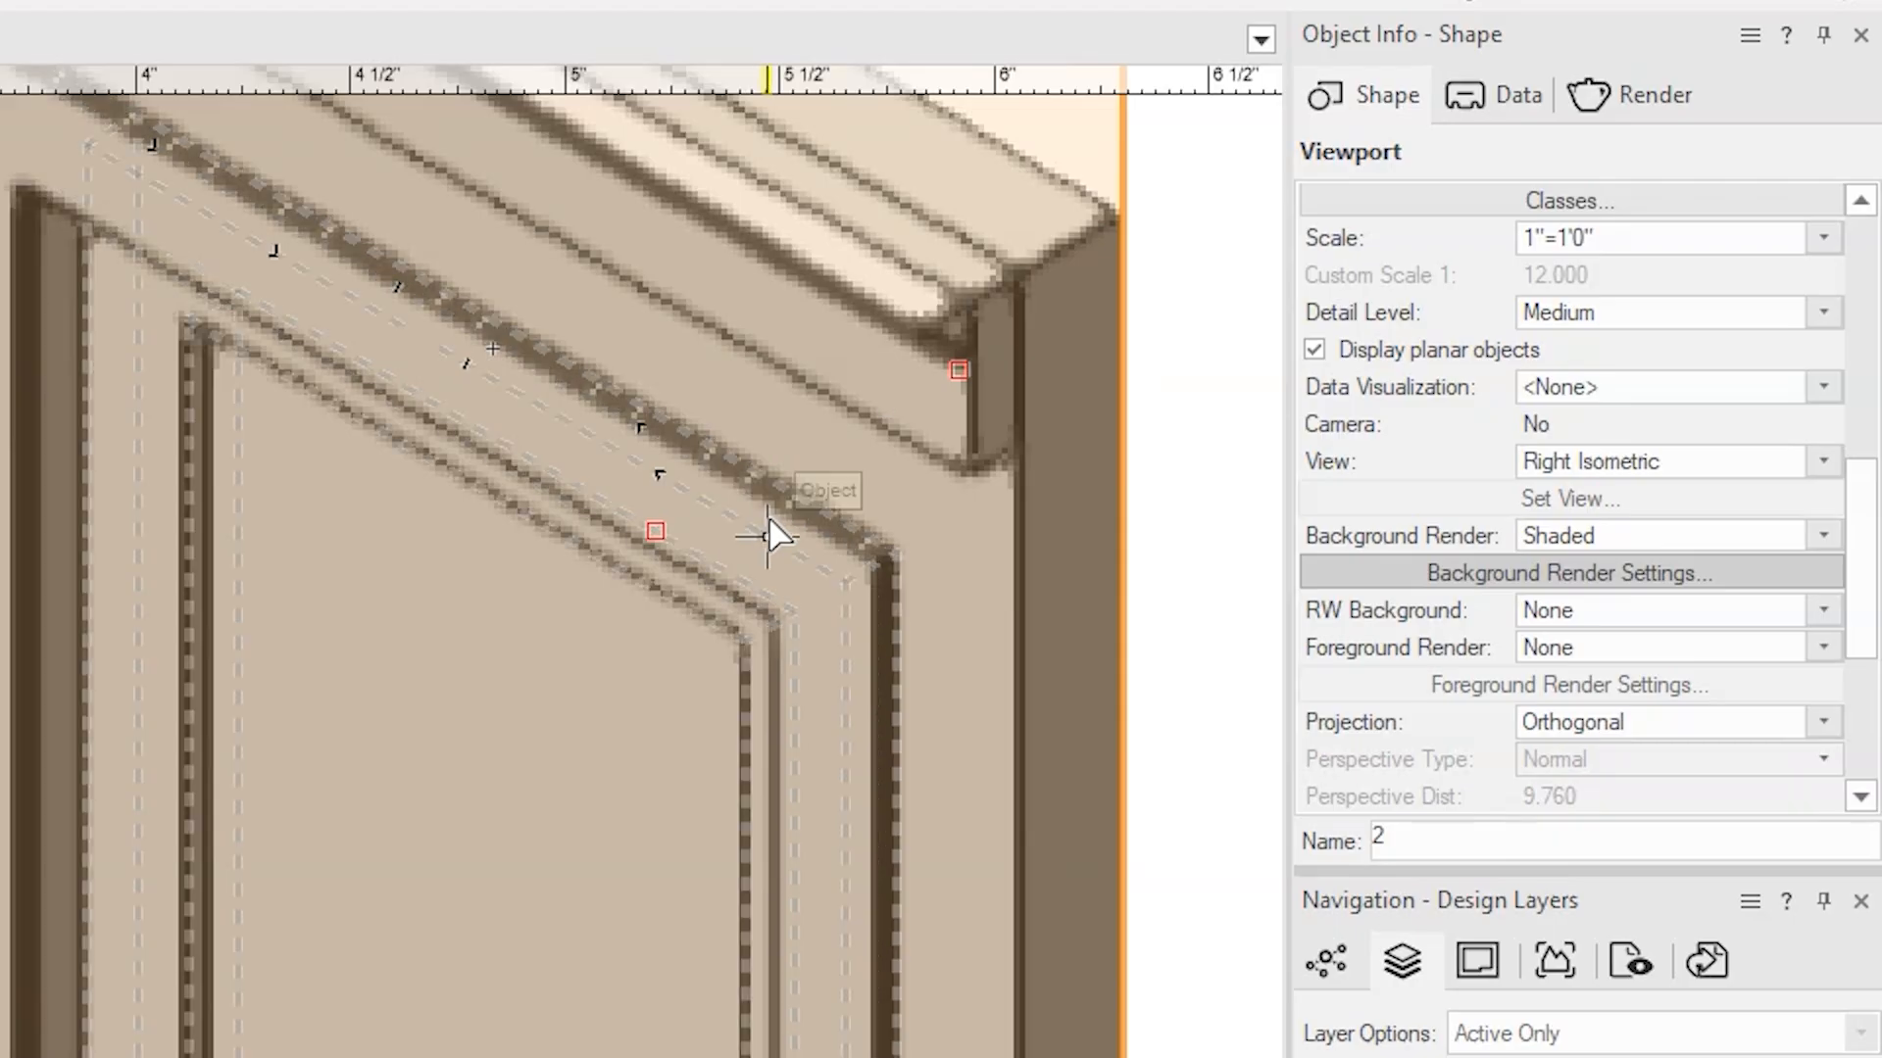
pyautogui.scroll(-2, 1125, 637)
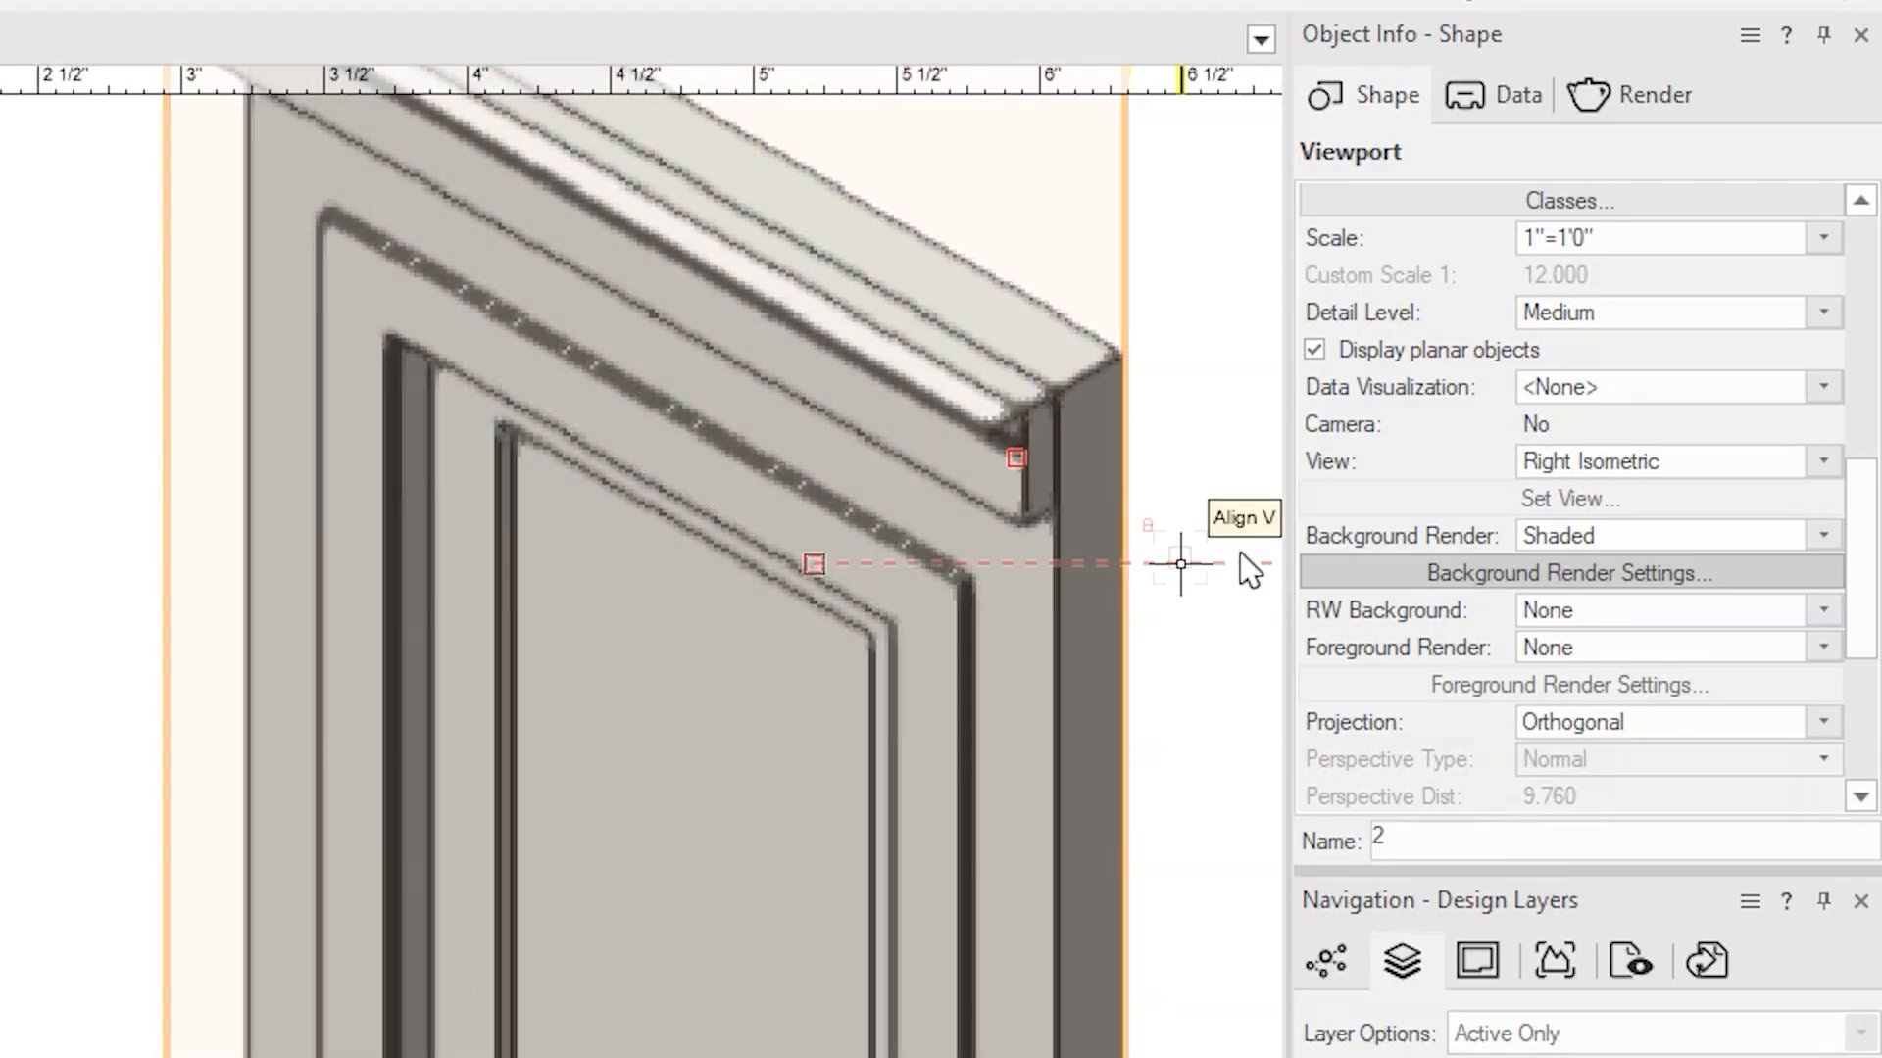
pyautogui.click(1362, 563)
pyautogui.moveTo(2, 259)
pyautogui.mouseDown()
pyautogui.moveTo(1814, 293)
pyautogui.moveTo(1366, 172)
pyautogui.mouseUp()
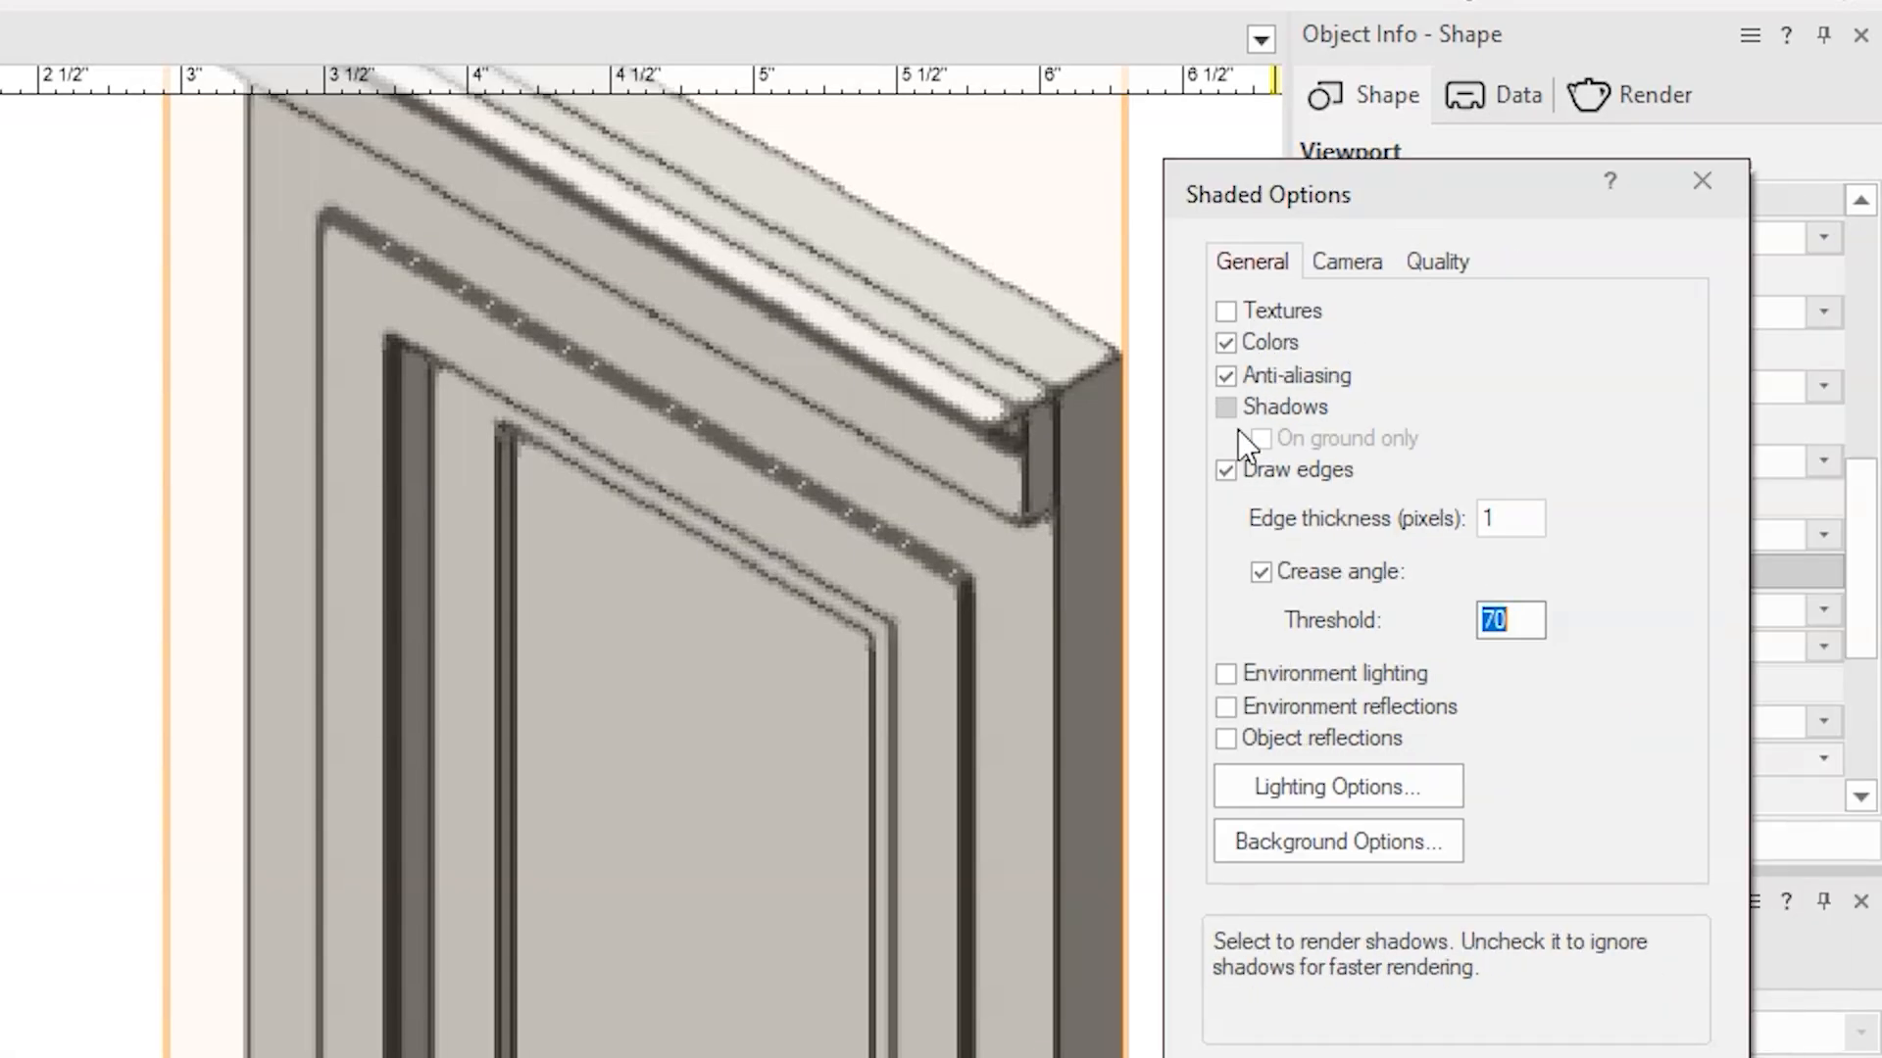
pyautogui.click(1226, 470)
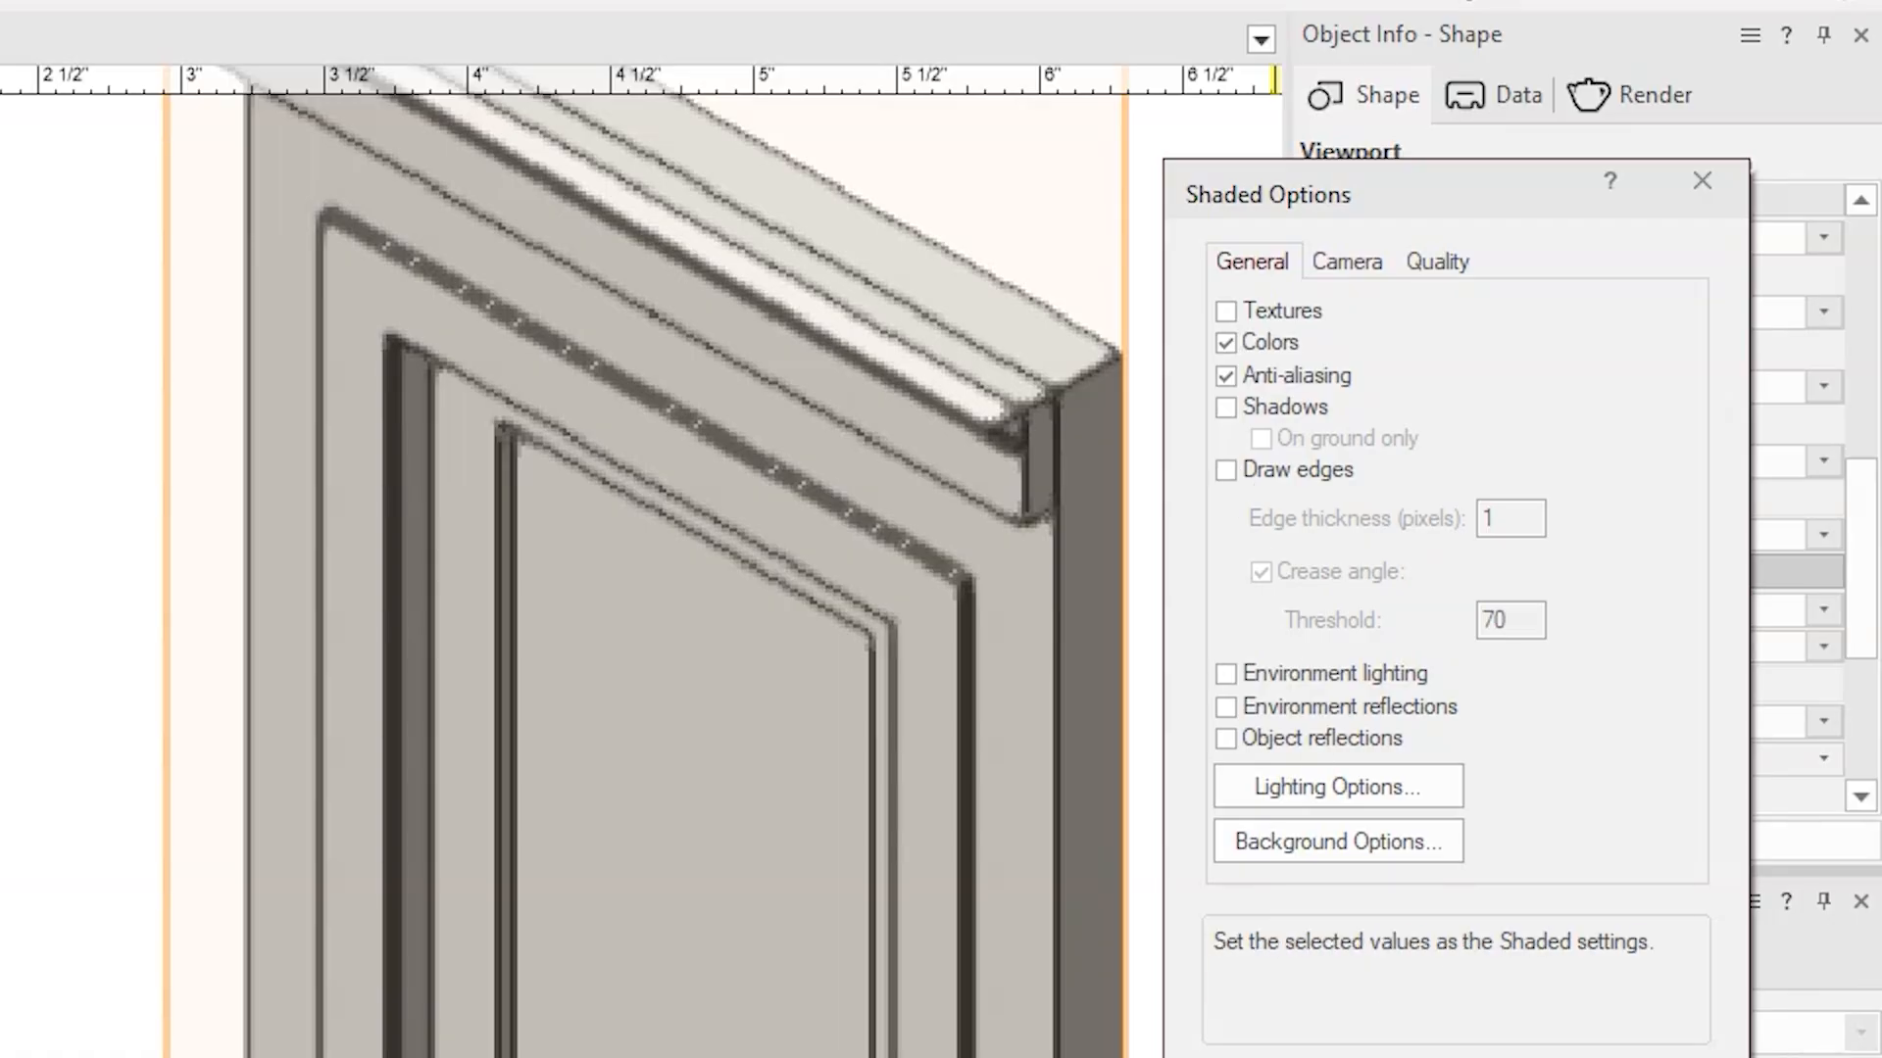
pyautogui.click(1382, 1057)
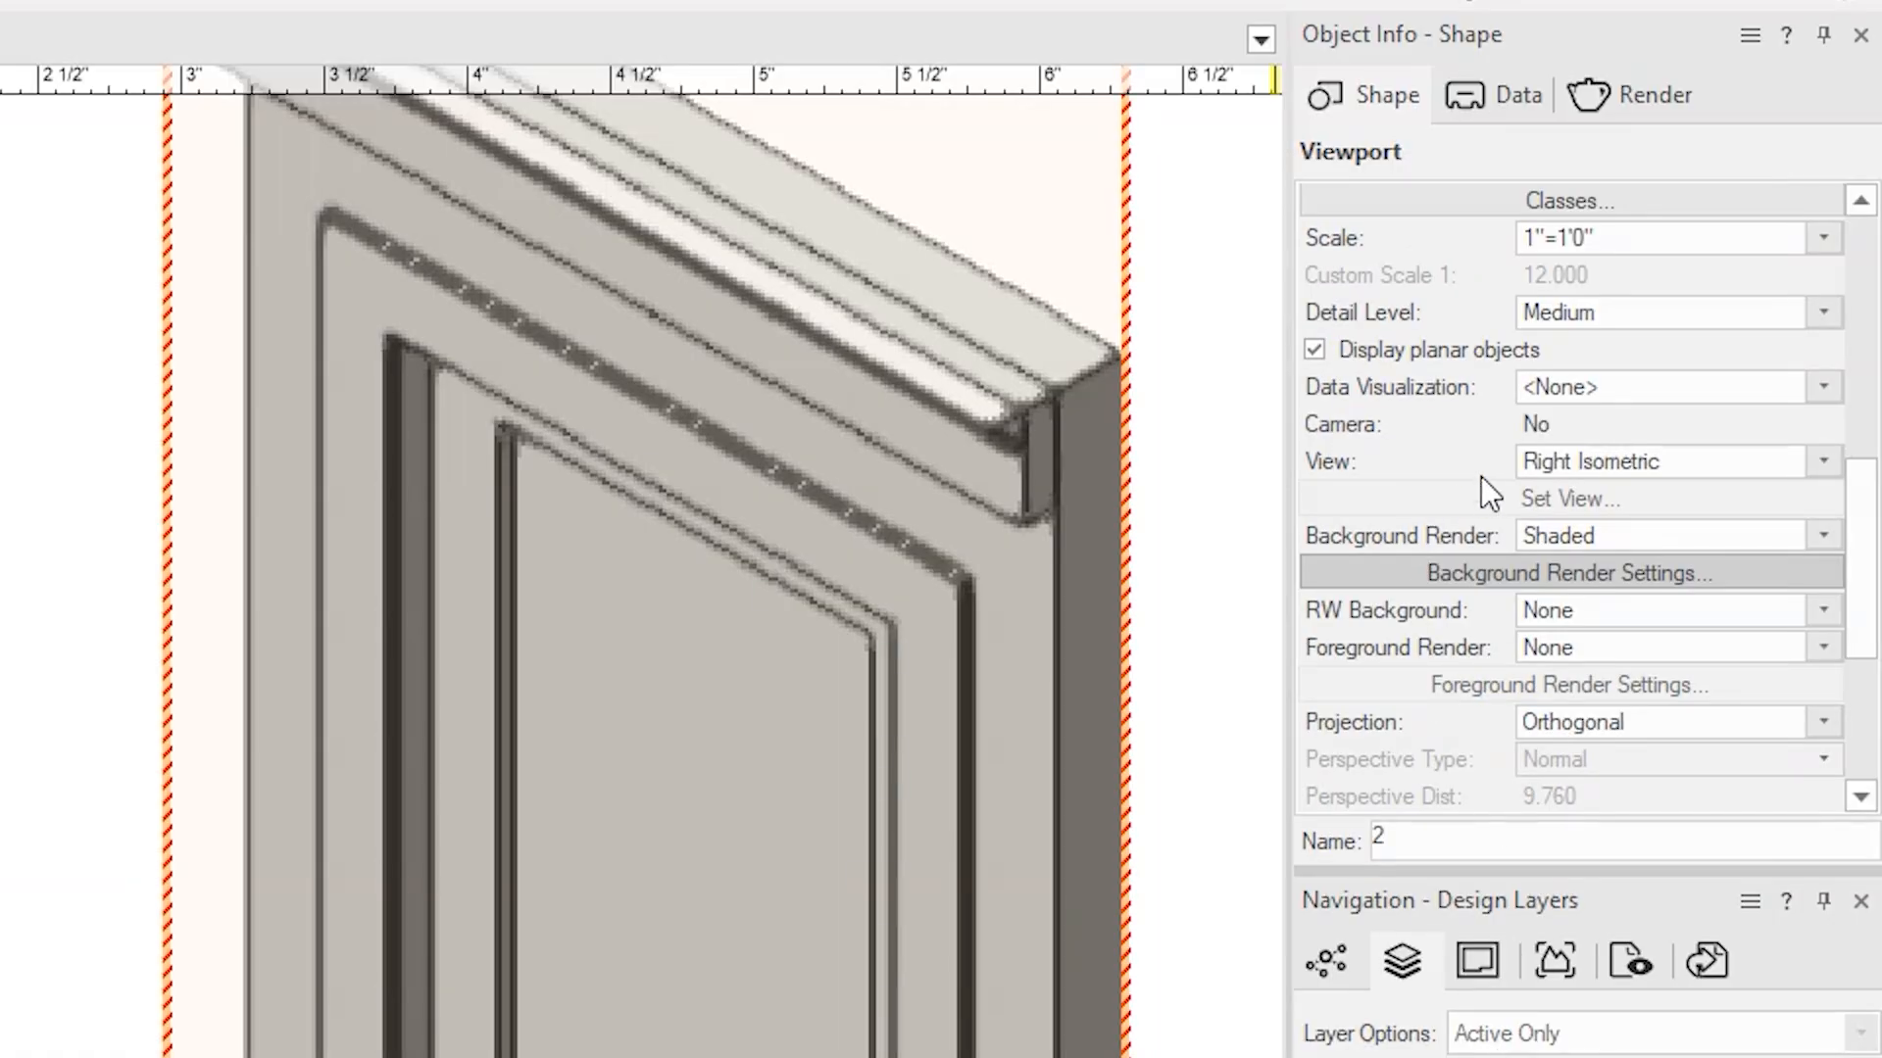
# Step: Set the isometric viewport's foreground render to Hidden Line and update the viewport
pyautogui.scroll(-2, 1480, 480)
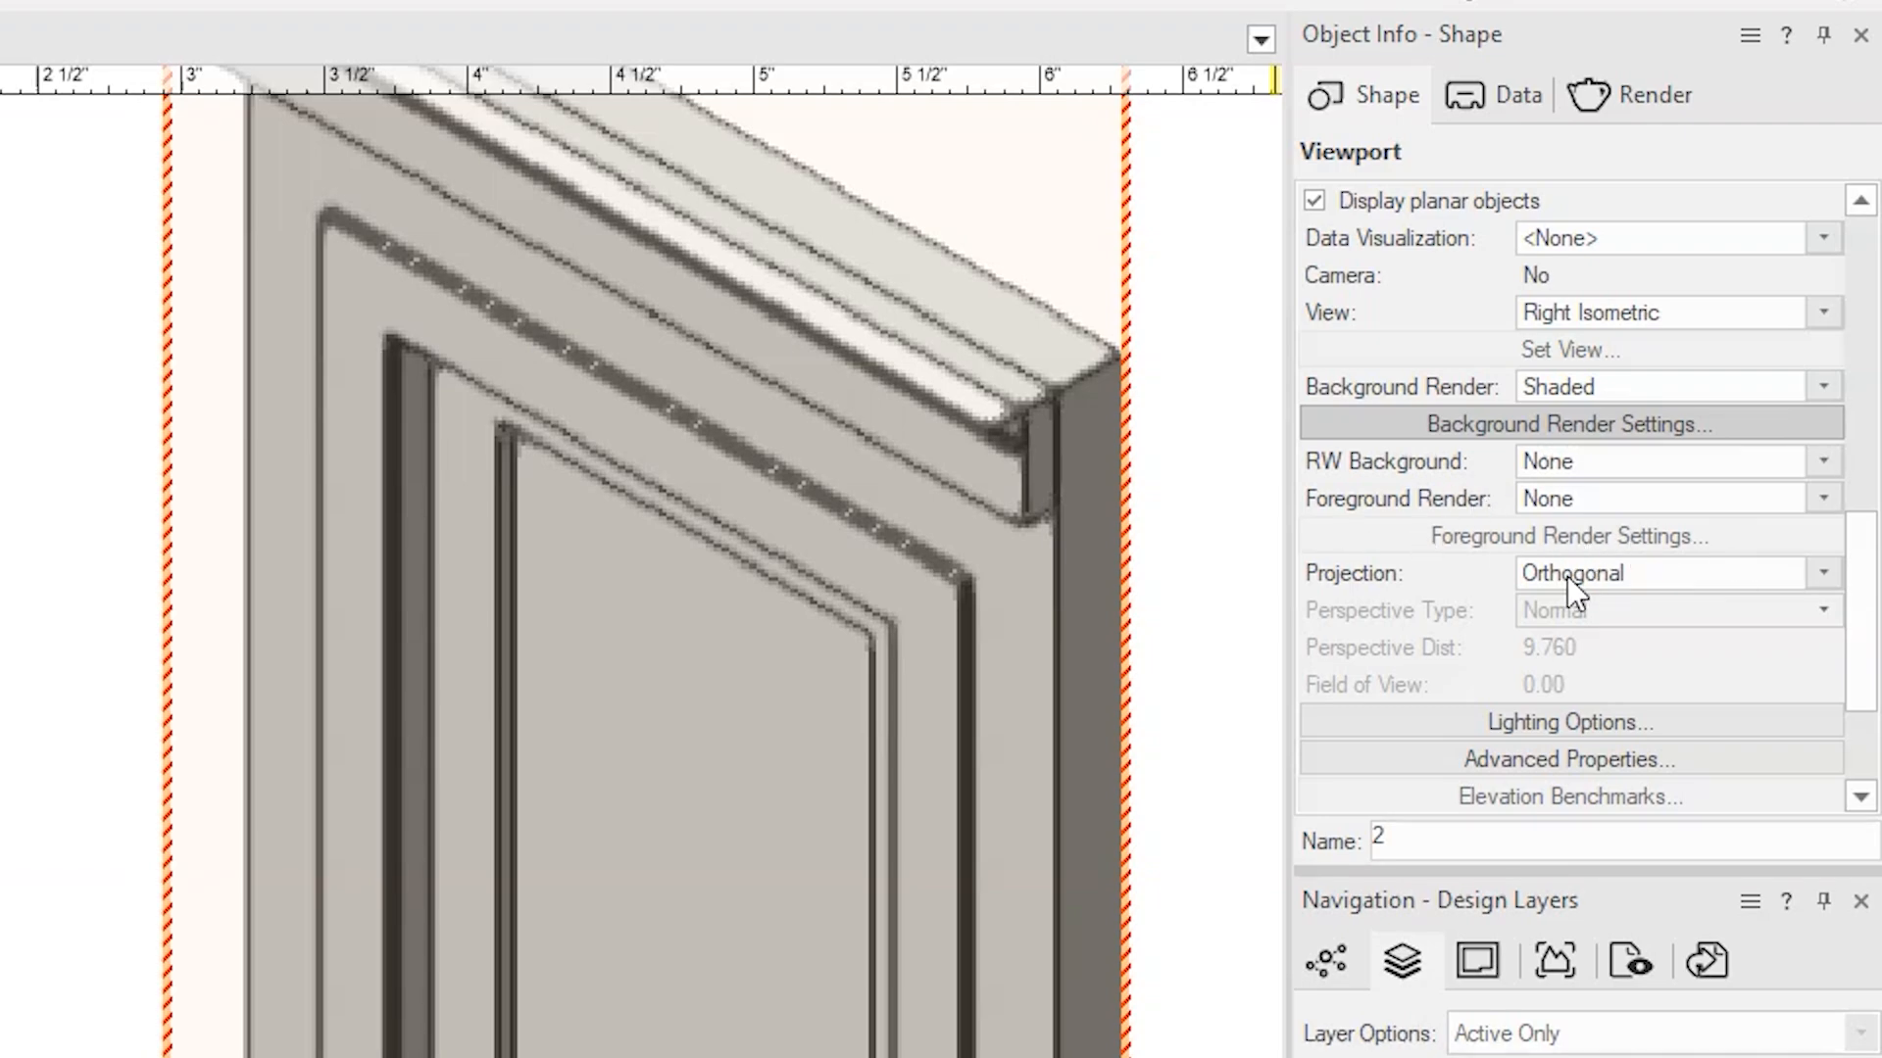
pyautogui.click(1595, 498)
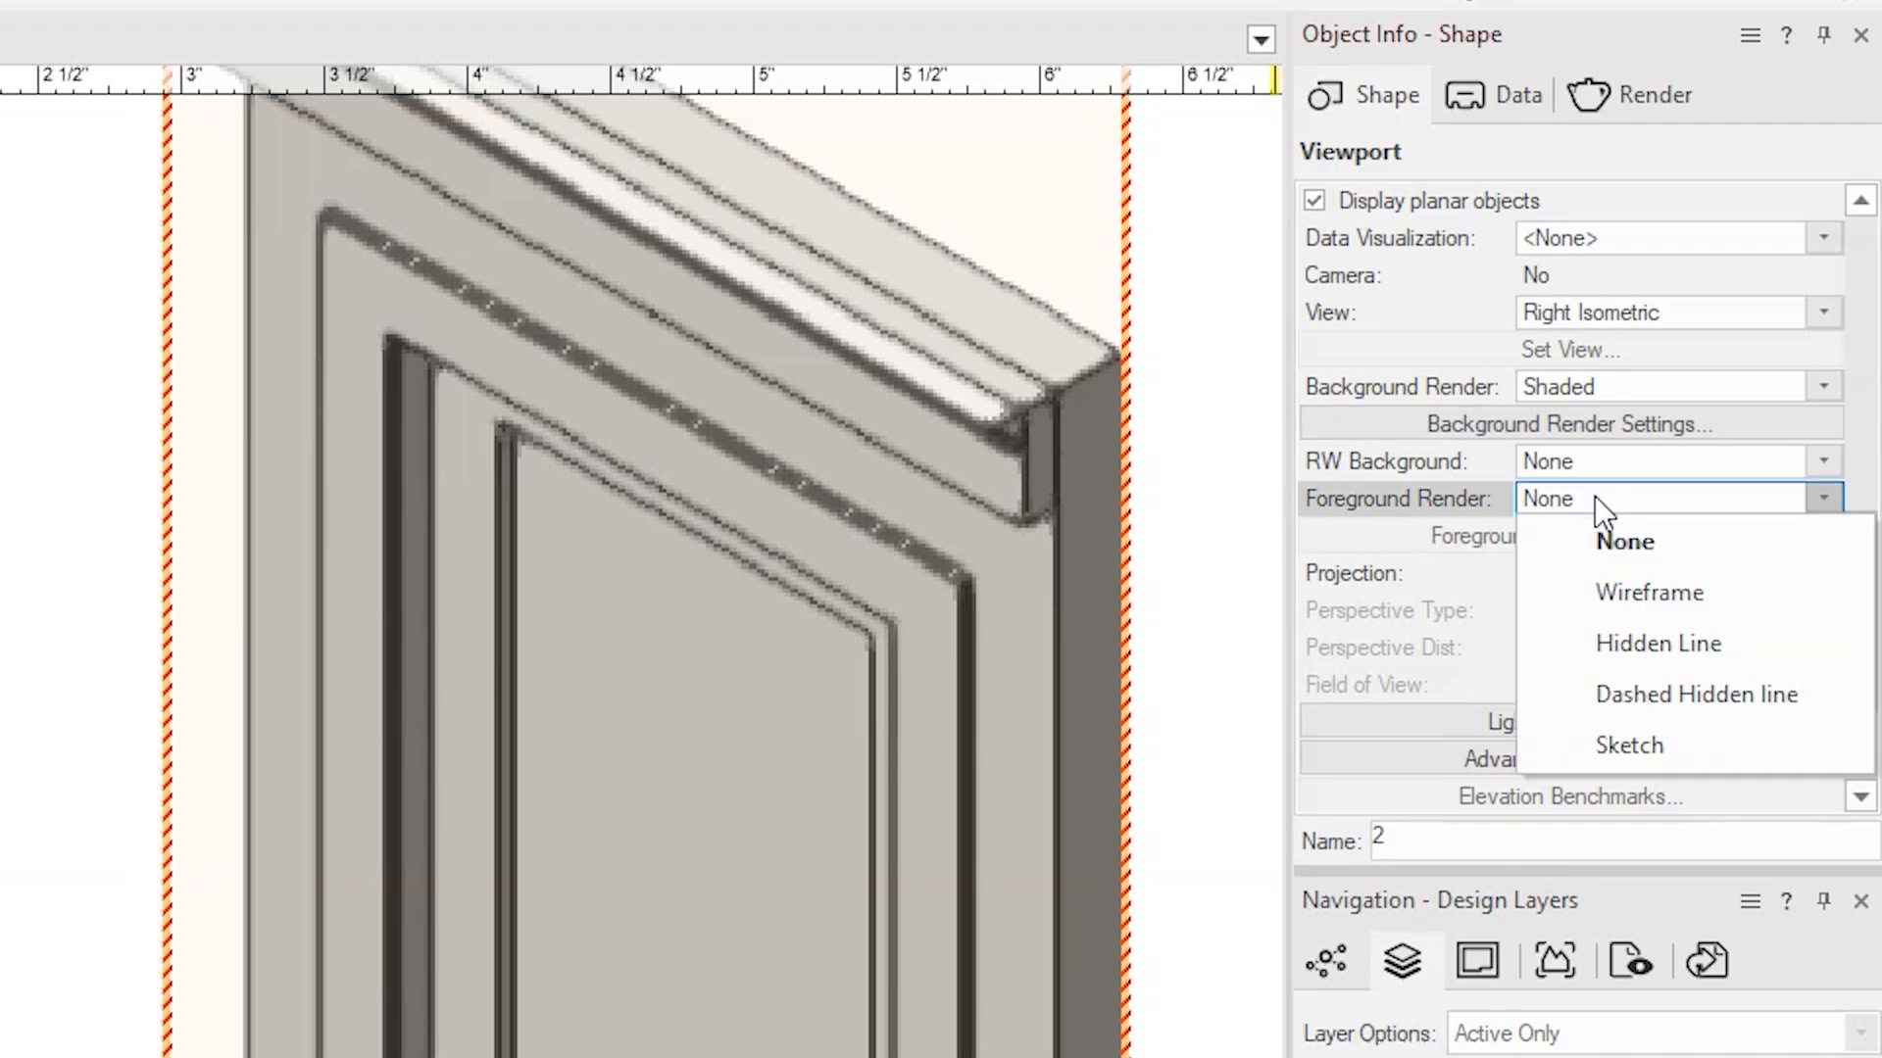
pyautogui.click(1685, 645)
pyautogui.scroll(2, 1536, 371)
pyautogui.scroll(5, 1536, 365)
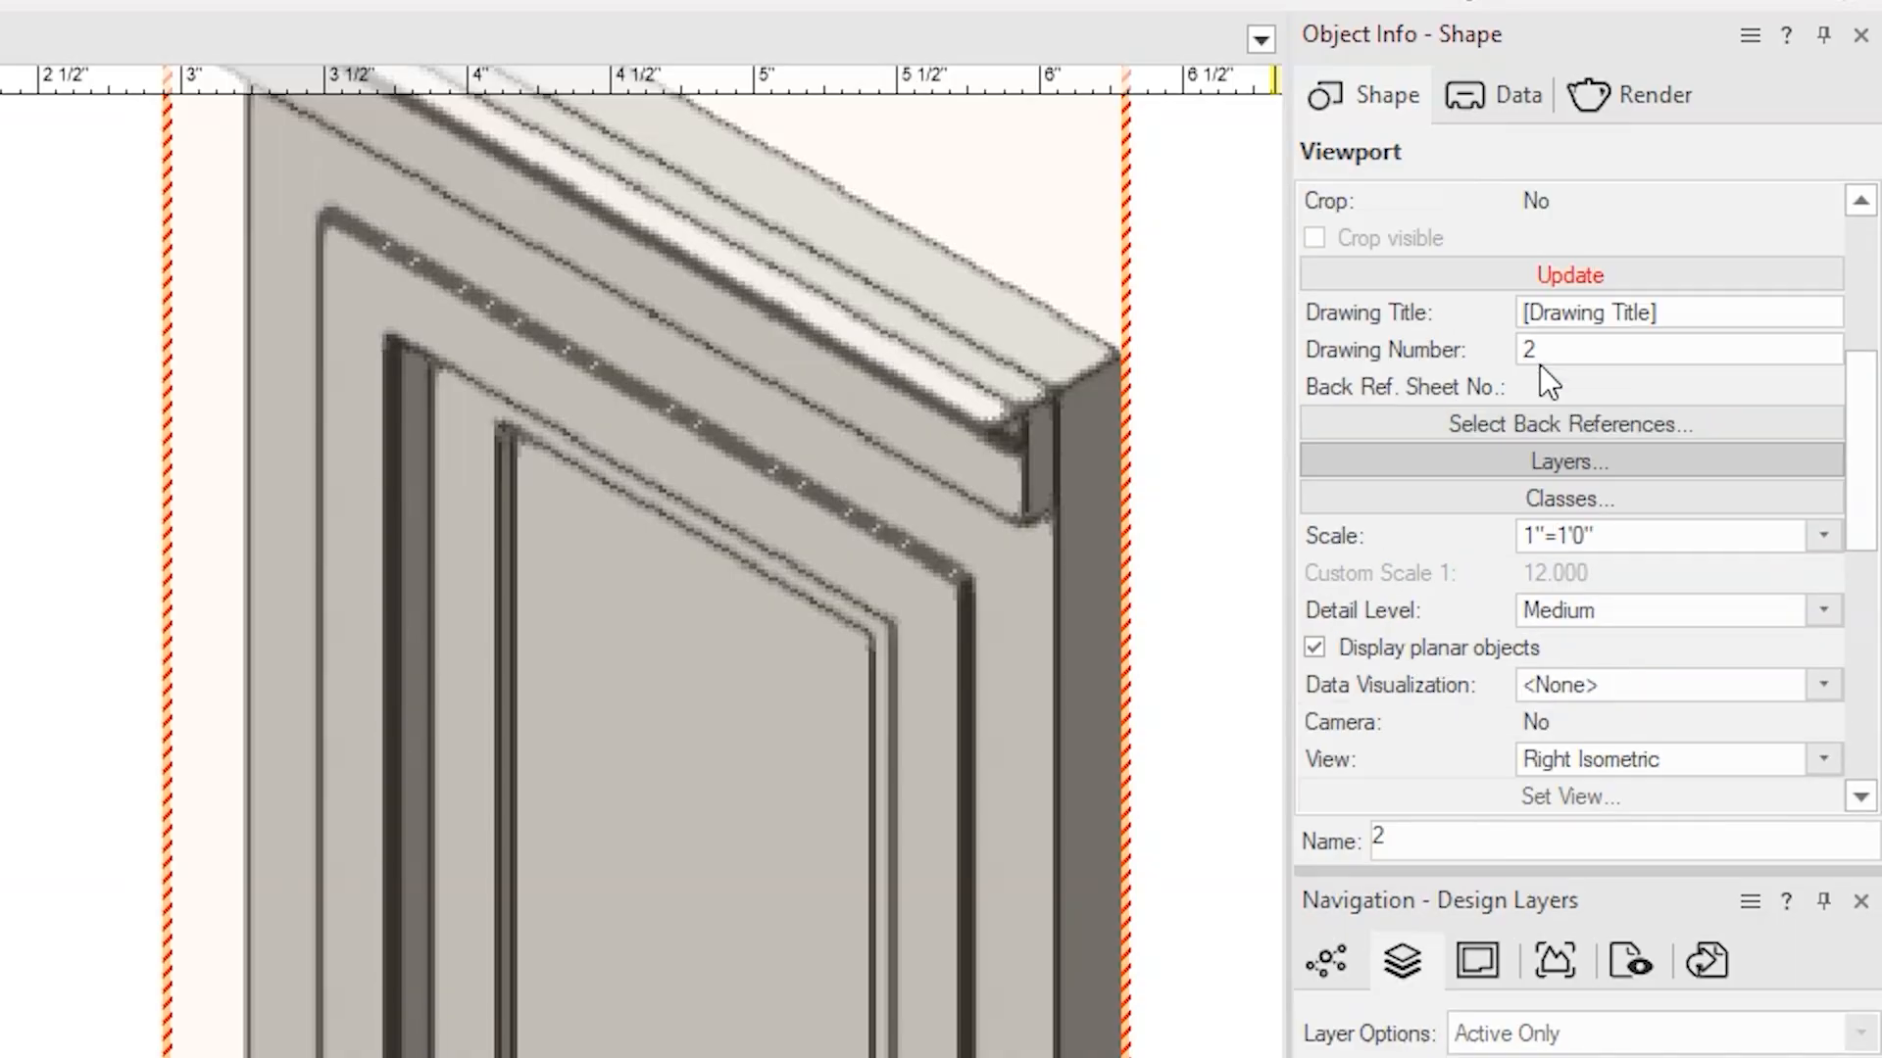
pyautogui.click(1565, 388)
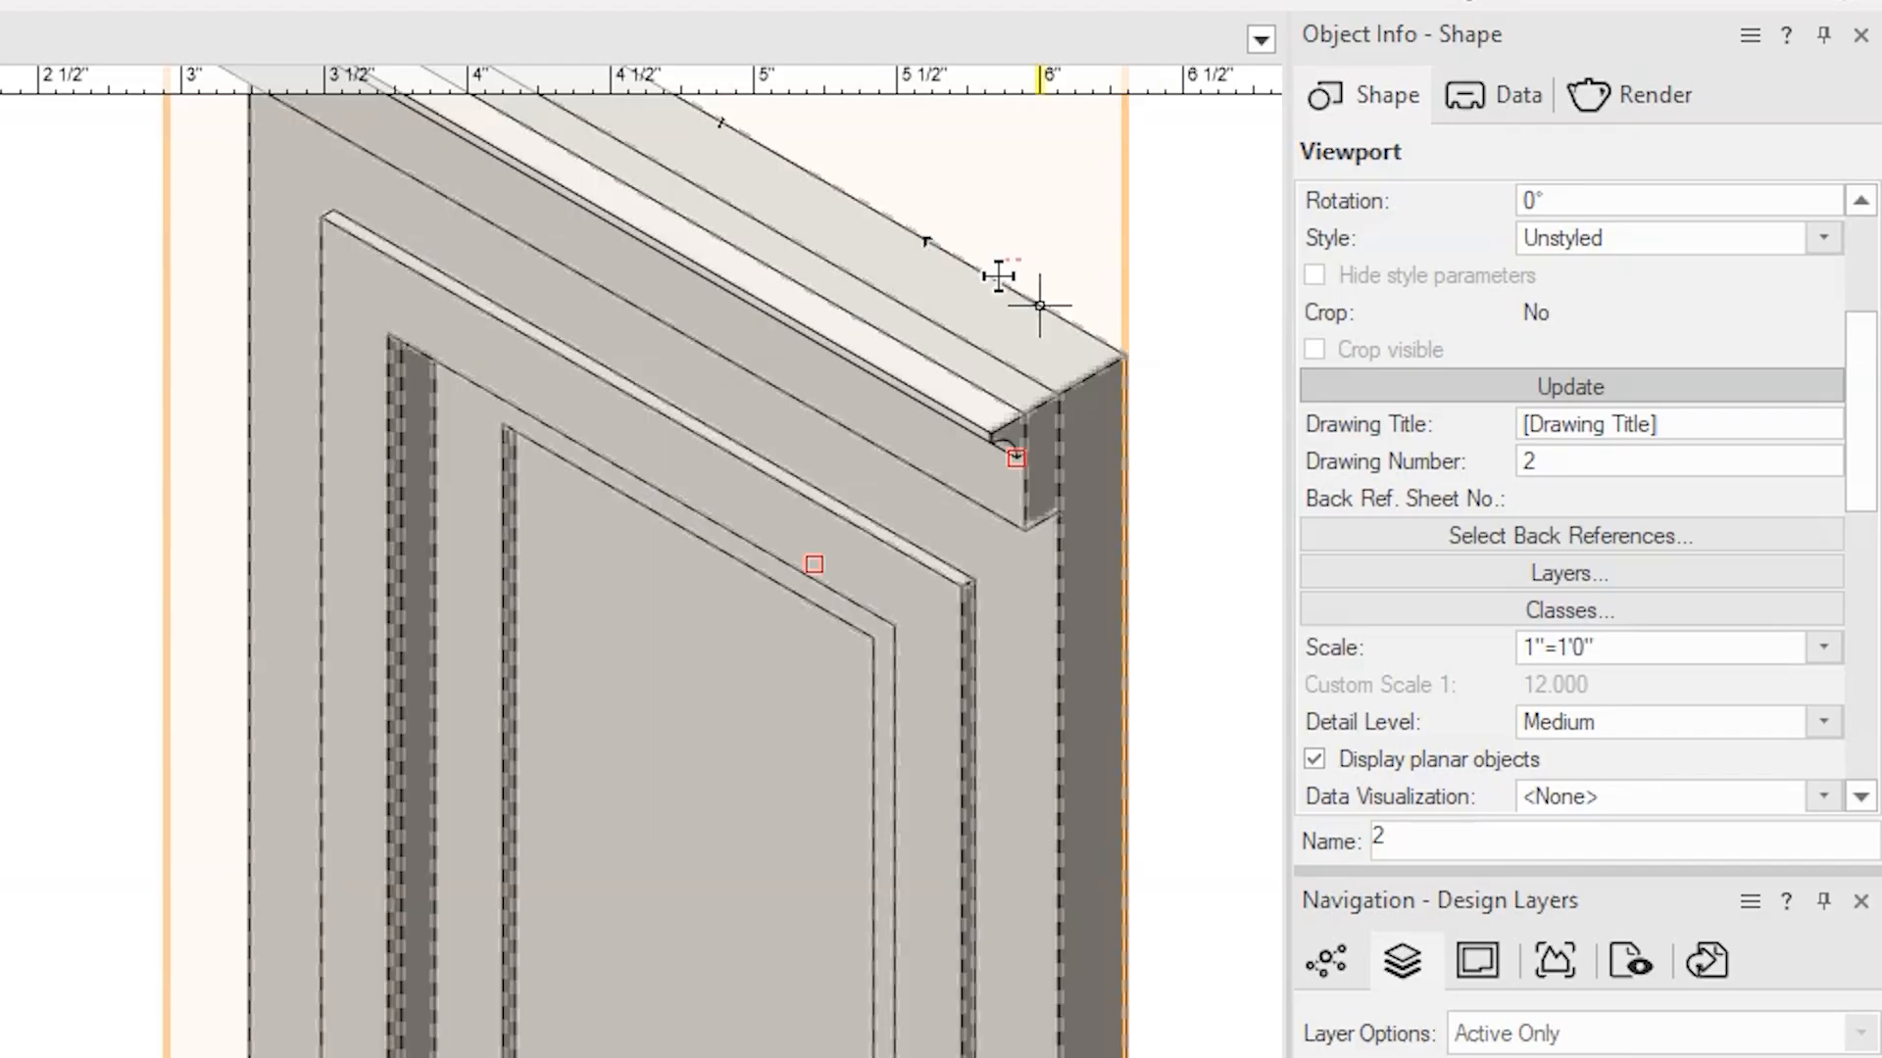
# Step: Examine the hidden-line edges at the corner of the door's top moulding and across the isometric viewport
pyautogui.scroll(5, 1061, 458)
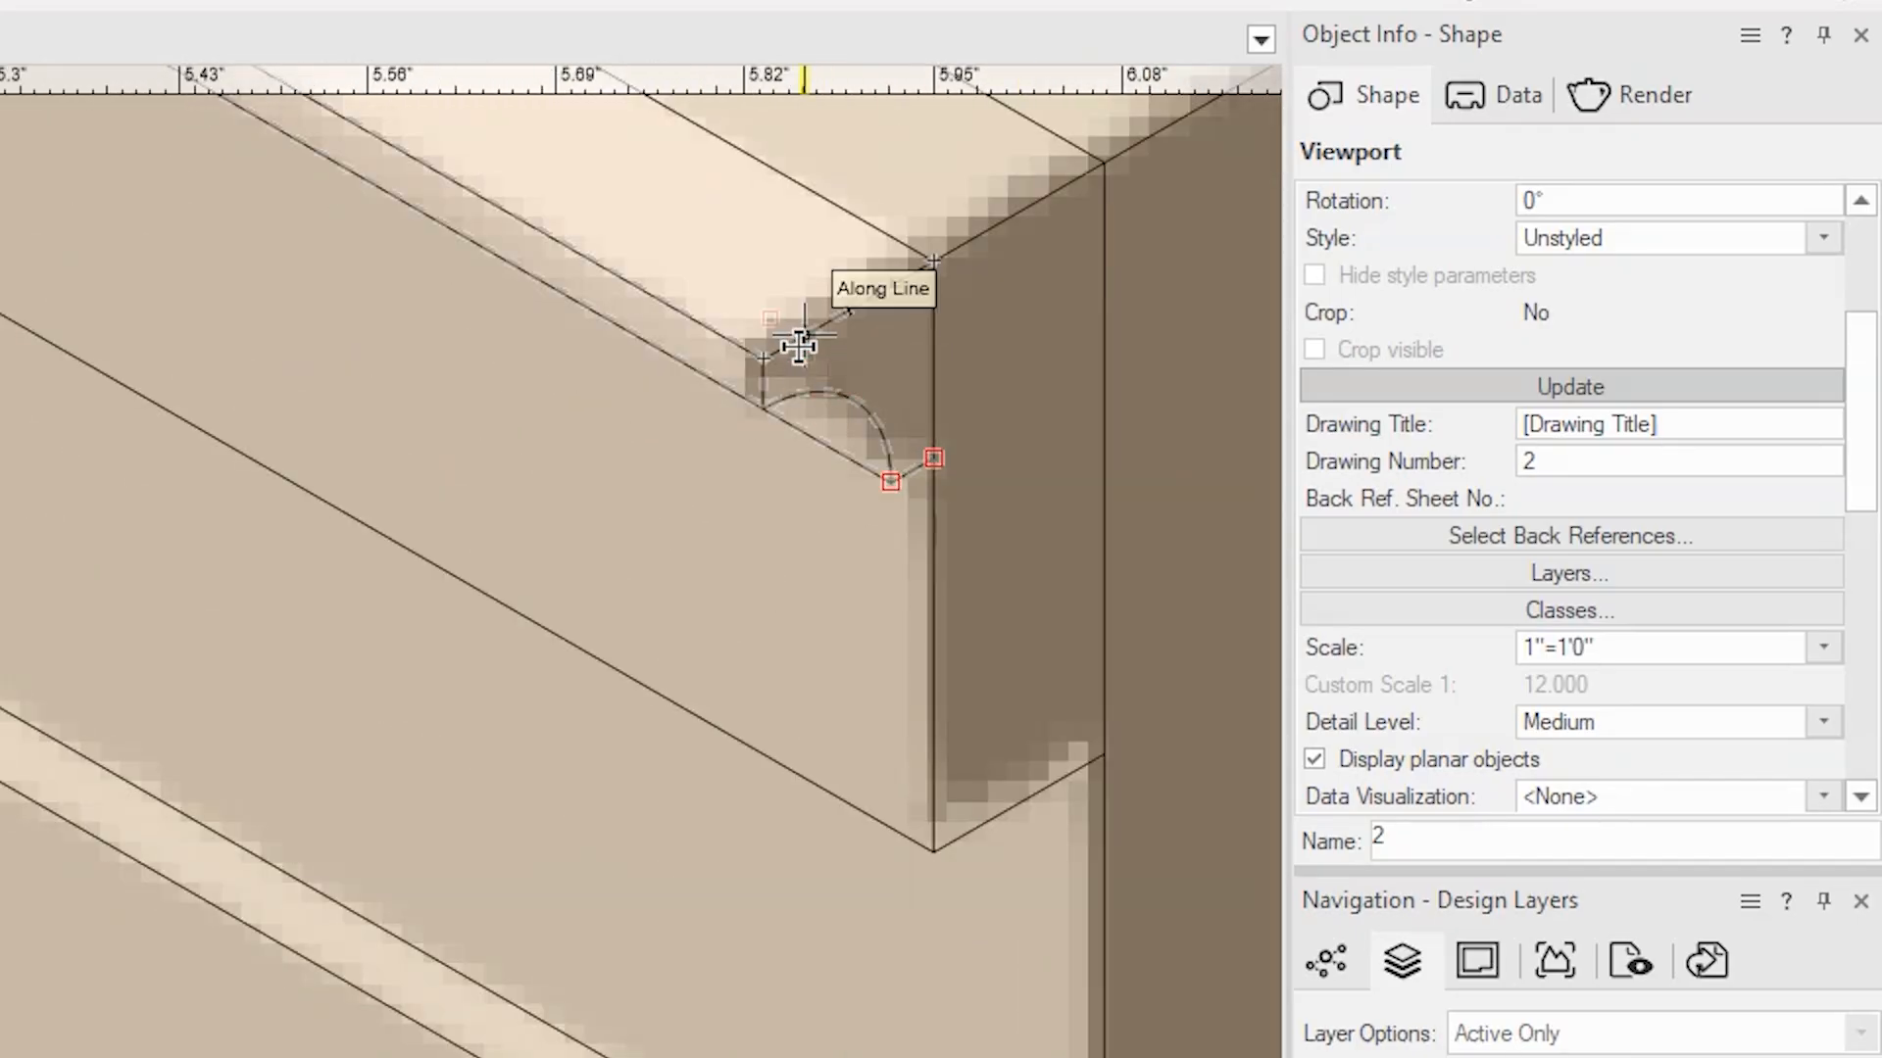
pyautogui.scroll(2, 797, 344)
pyautogui.scroll(-3, 782, 726)
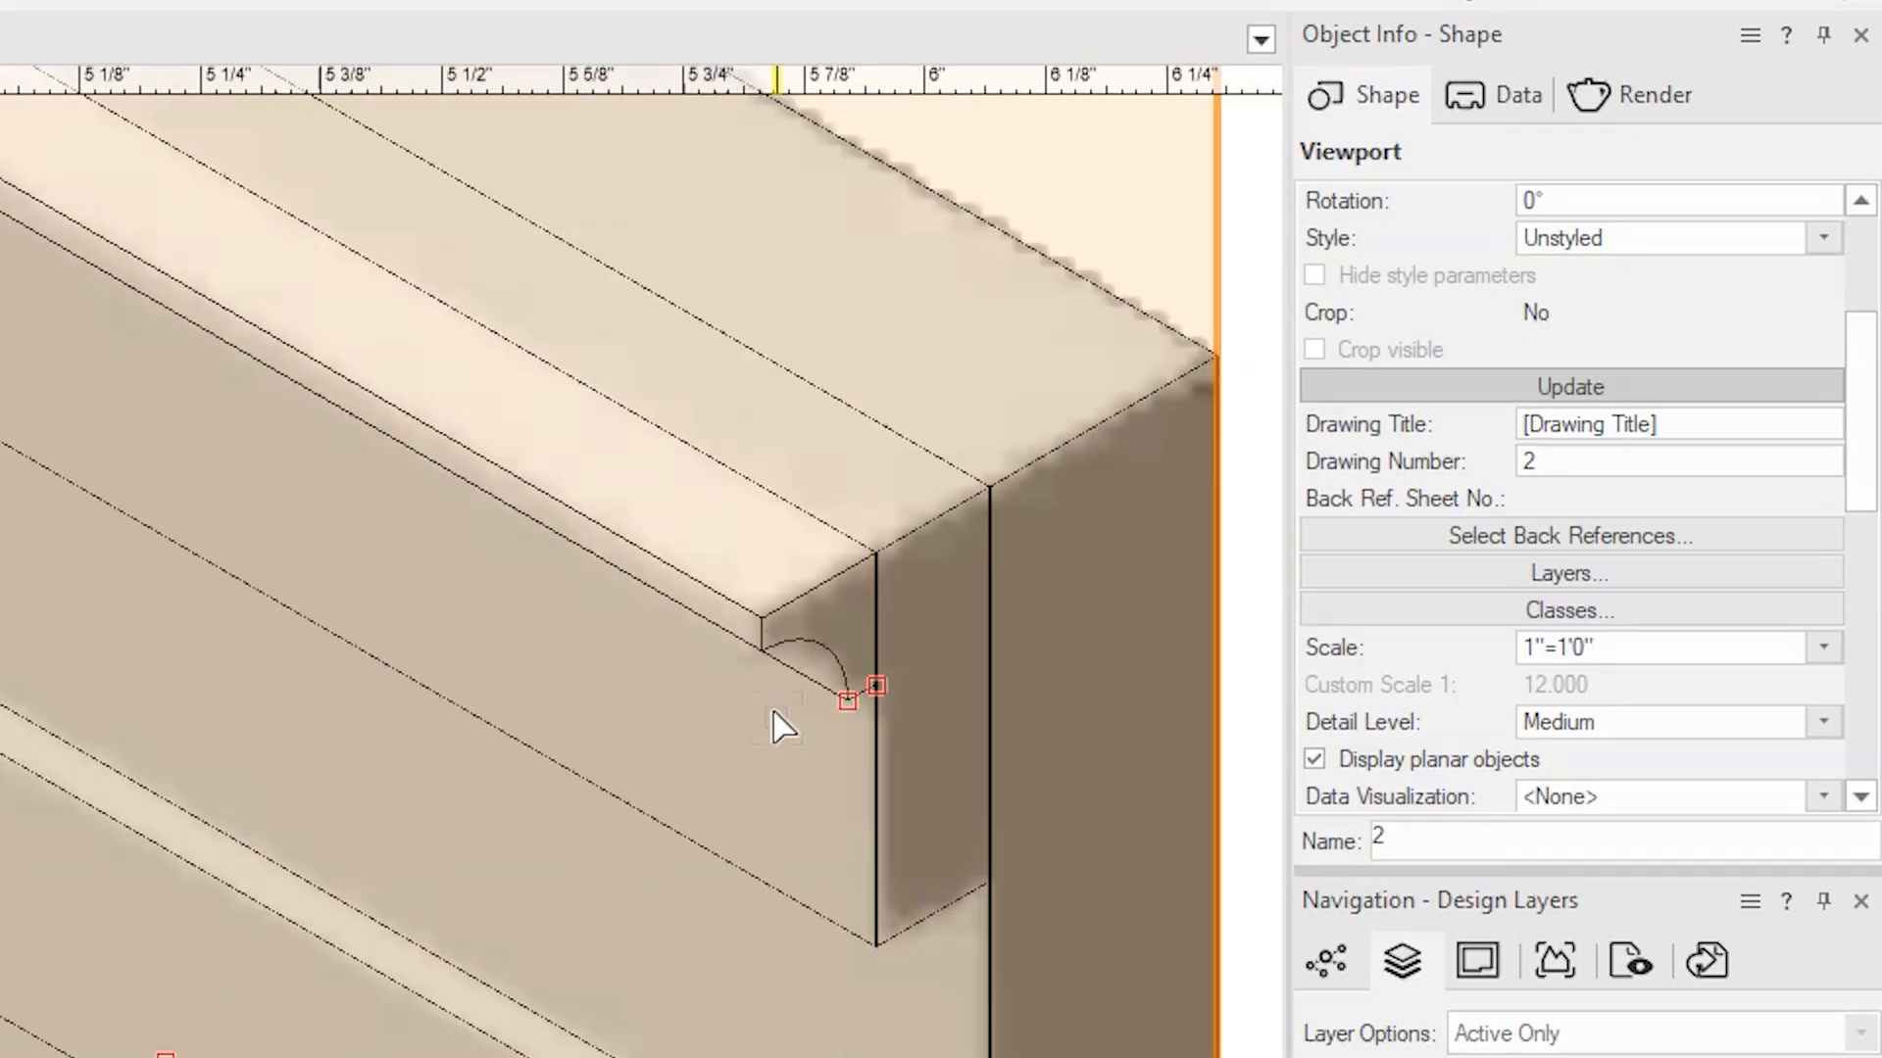
pyautogui.scroll(-4, 836, 789)
pyautogui.scroll(-1, 838, 786)
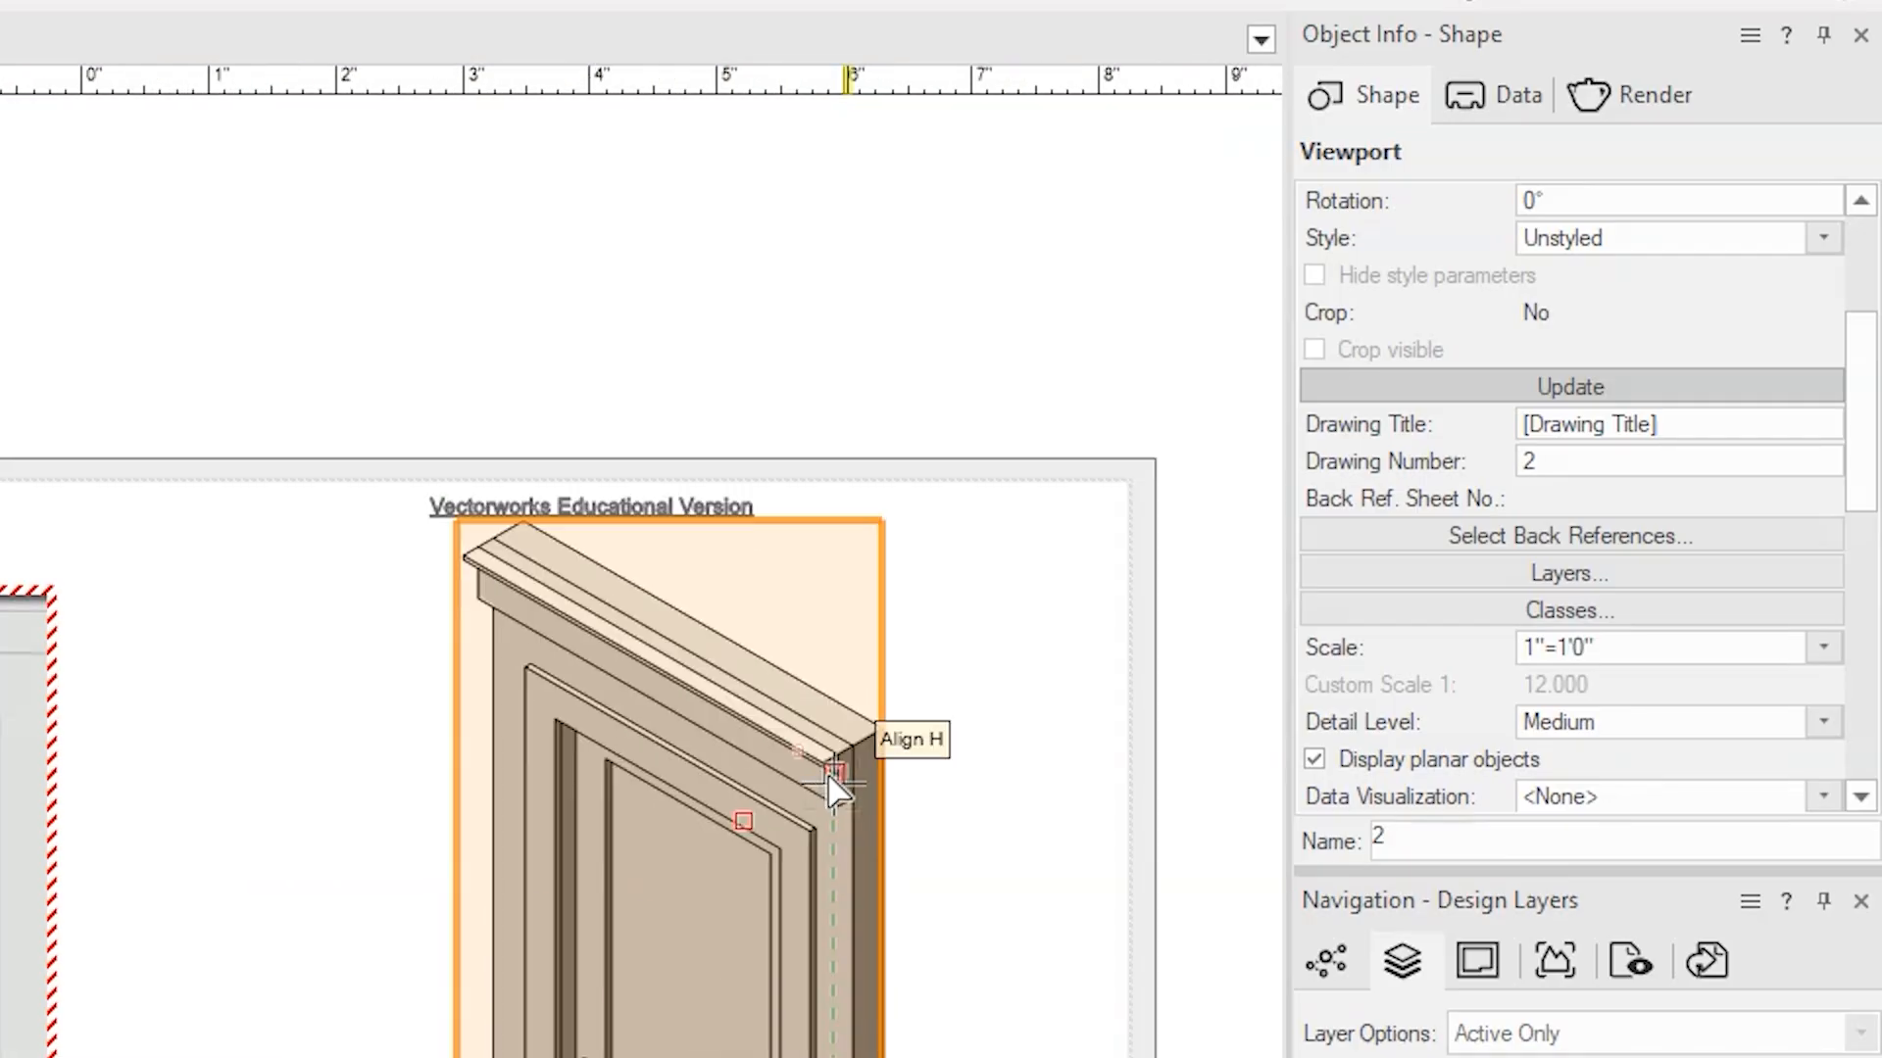
pyautogui.scroll(5, 839, 784)
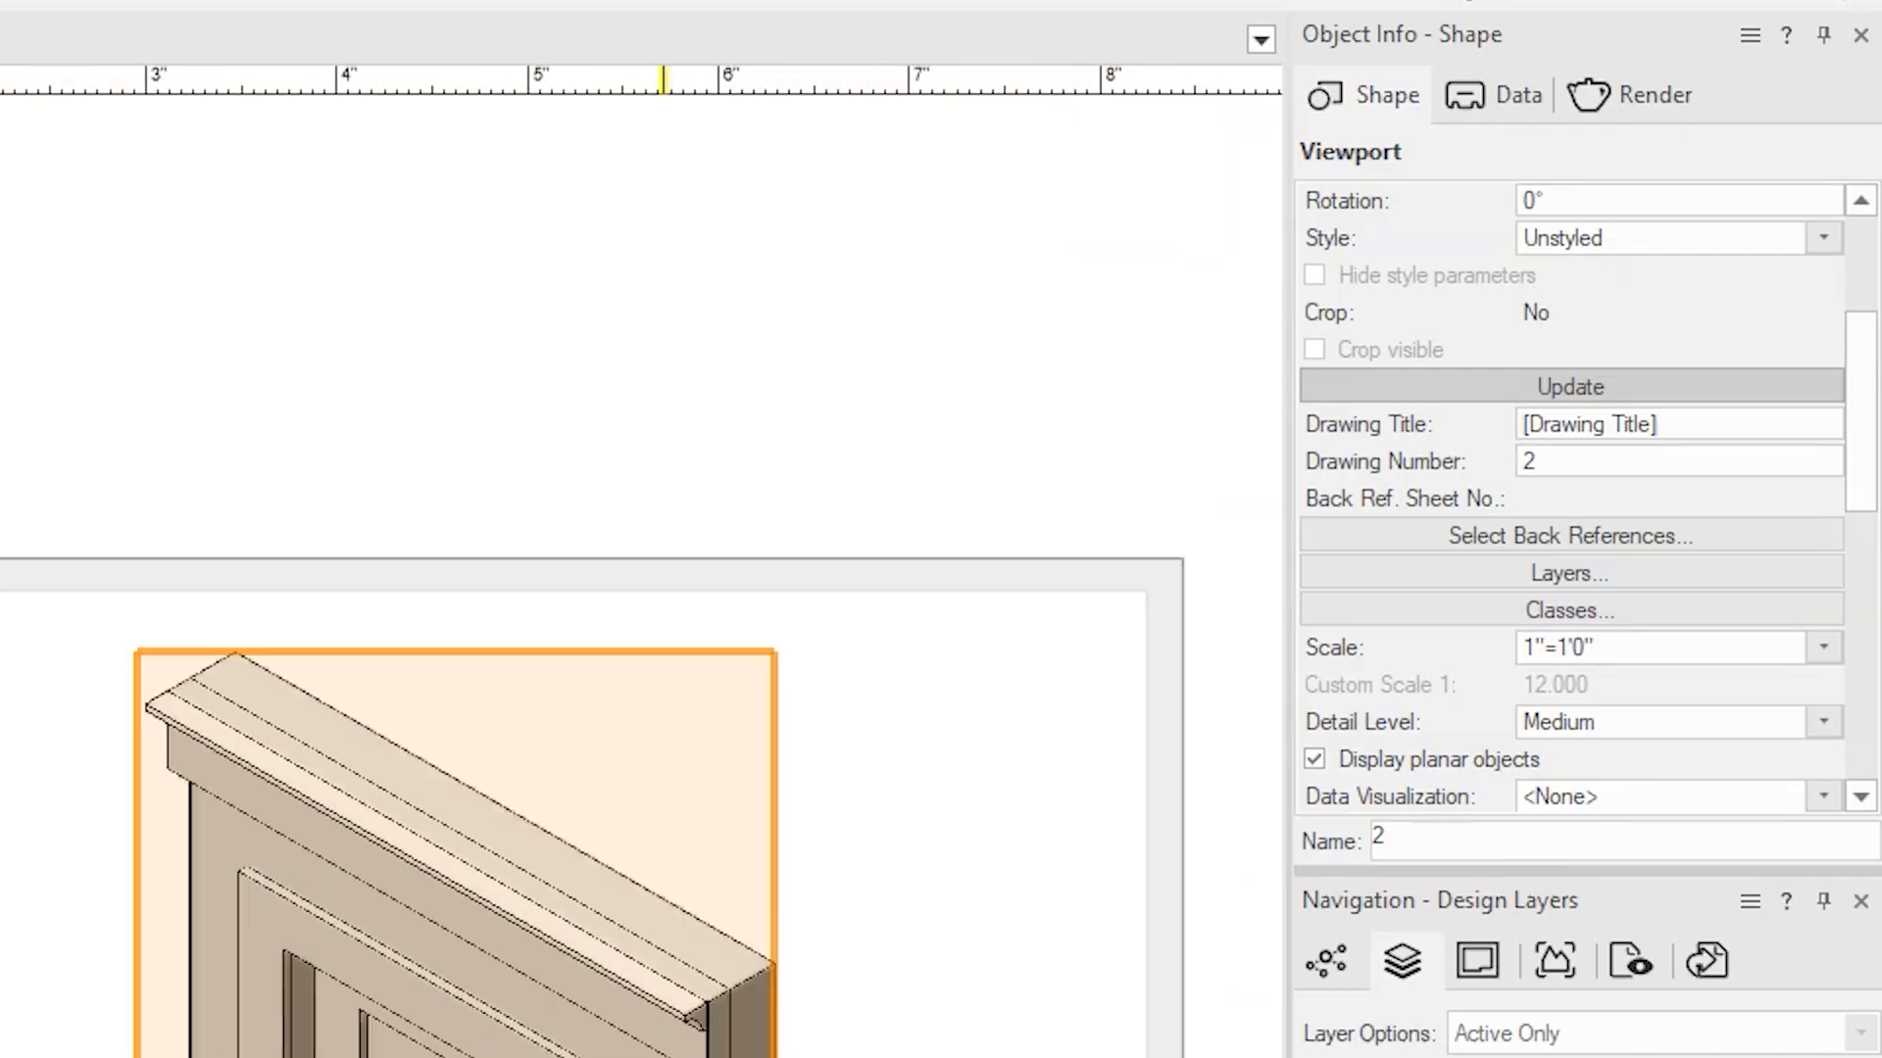
pyautogui.scroll(-5, 666, 980)
pyautogui.scroll(-3, 784, 972)
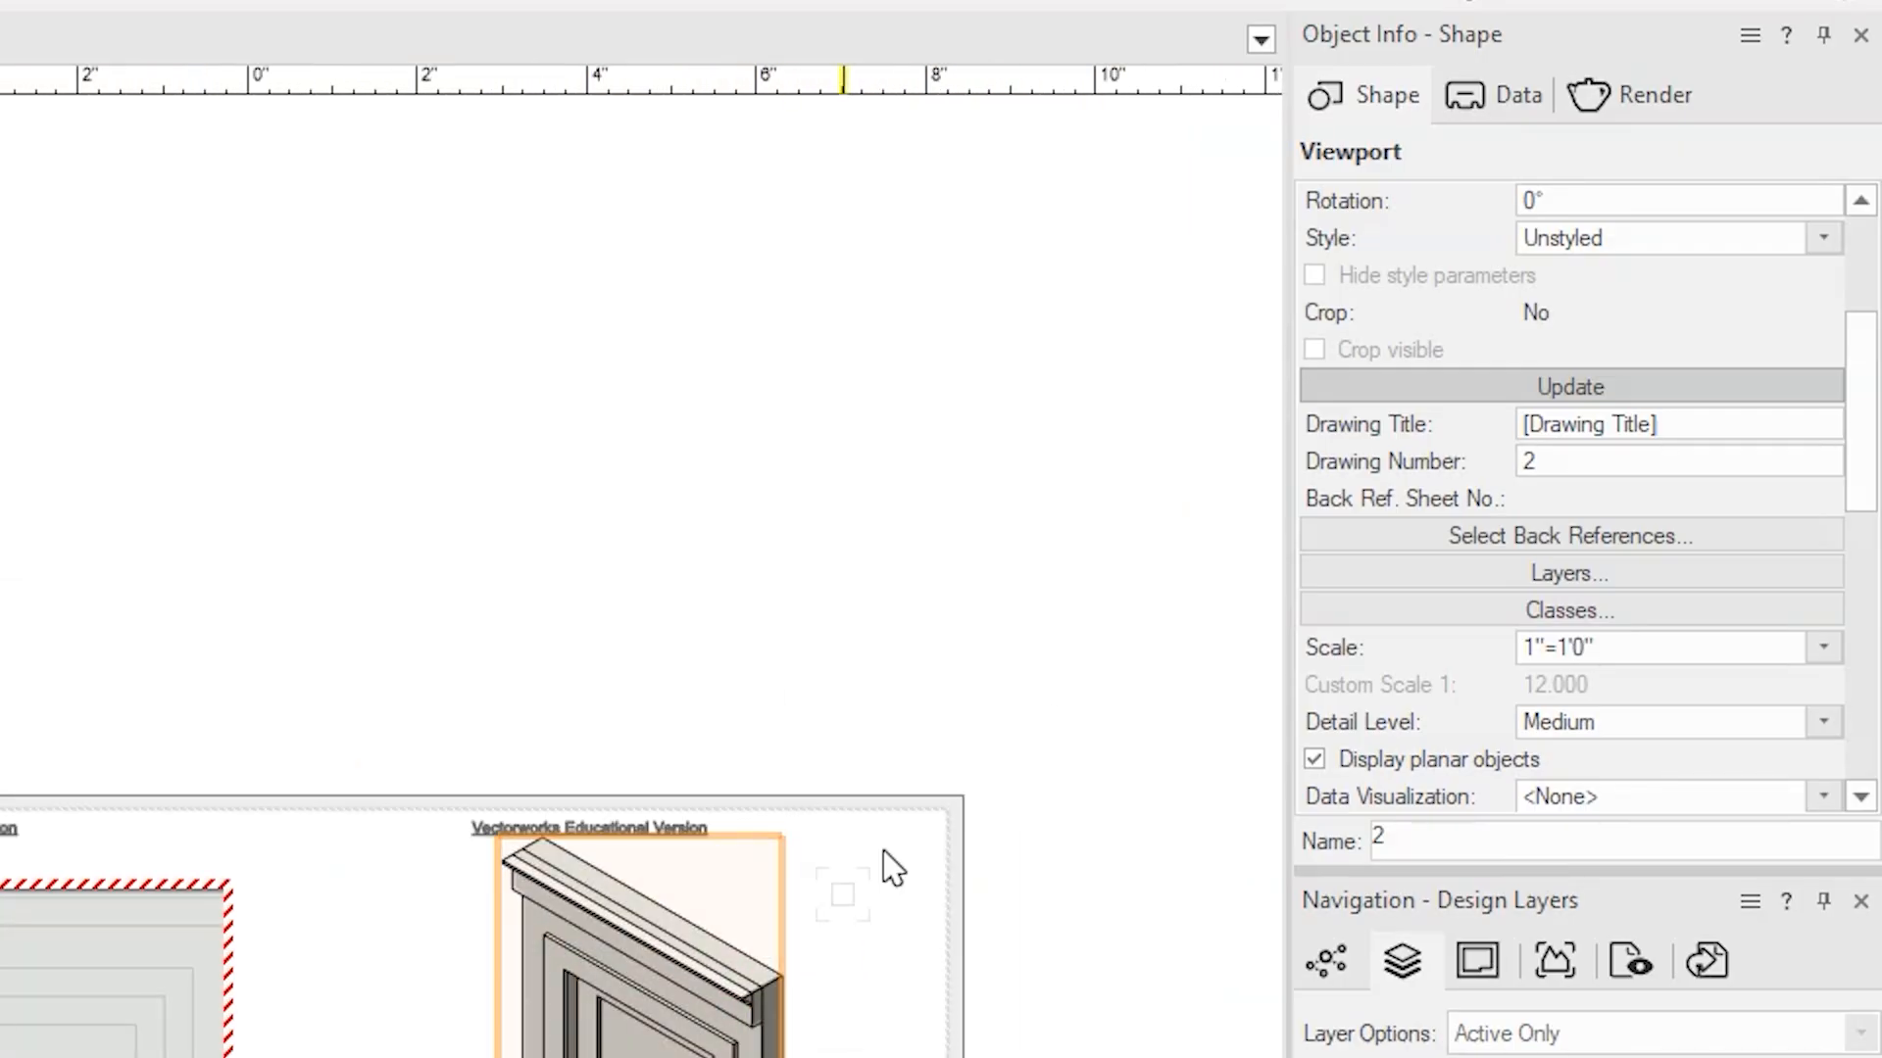
# Step: Set the isometric viewport's scale to 3/4"=1'0" and update the viewport
pyautogui.click(1572, 644)
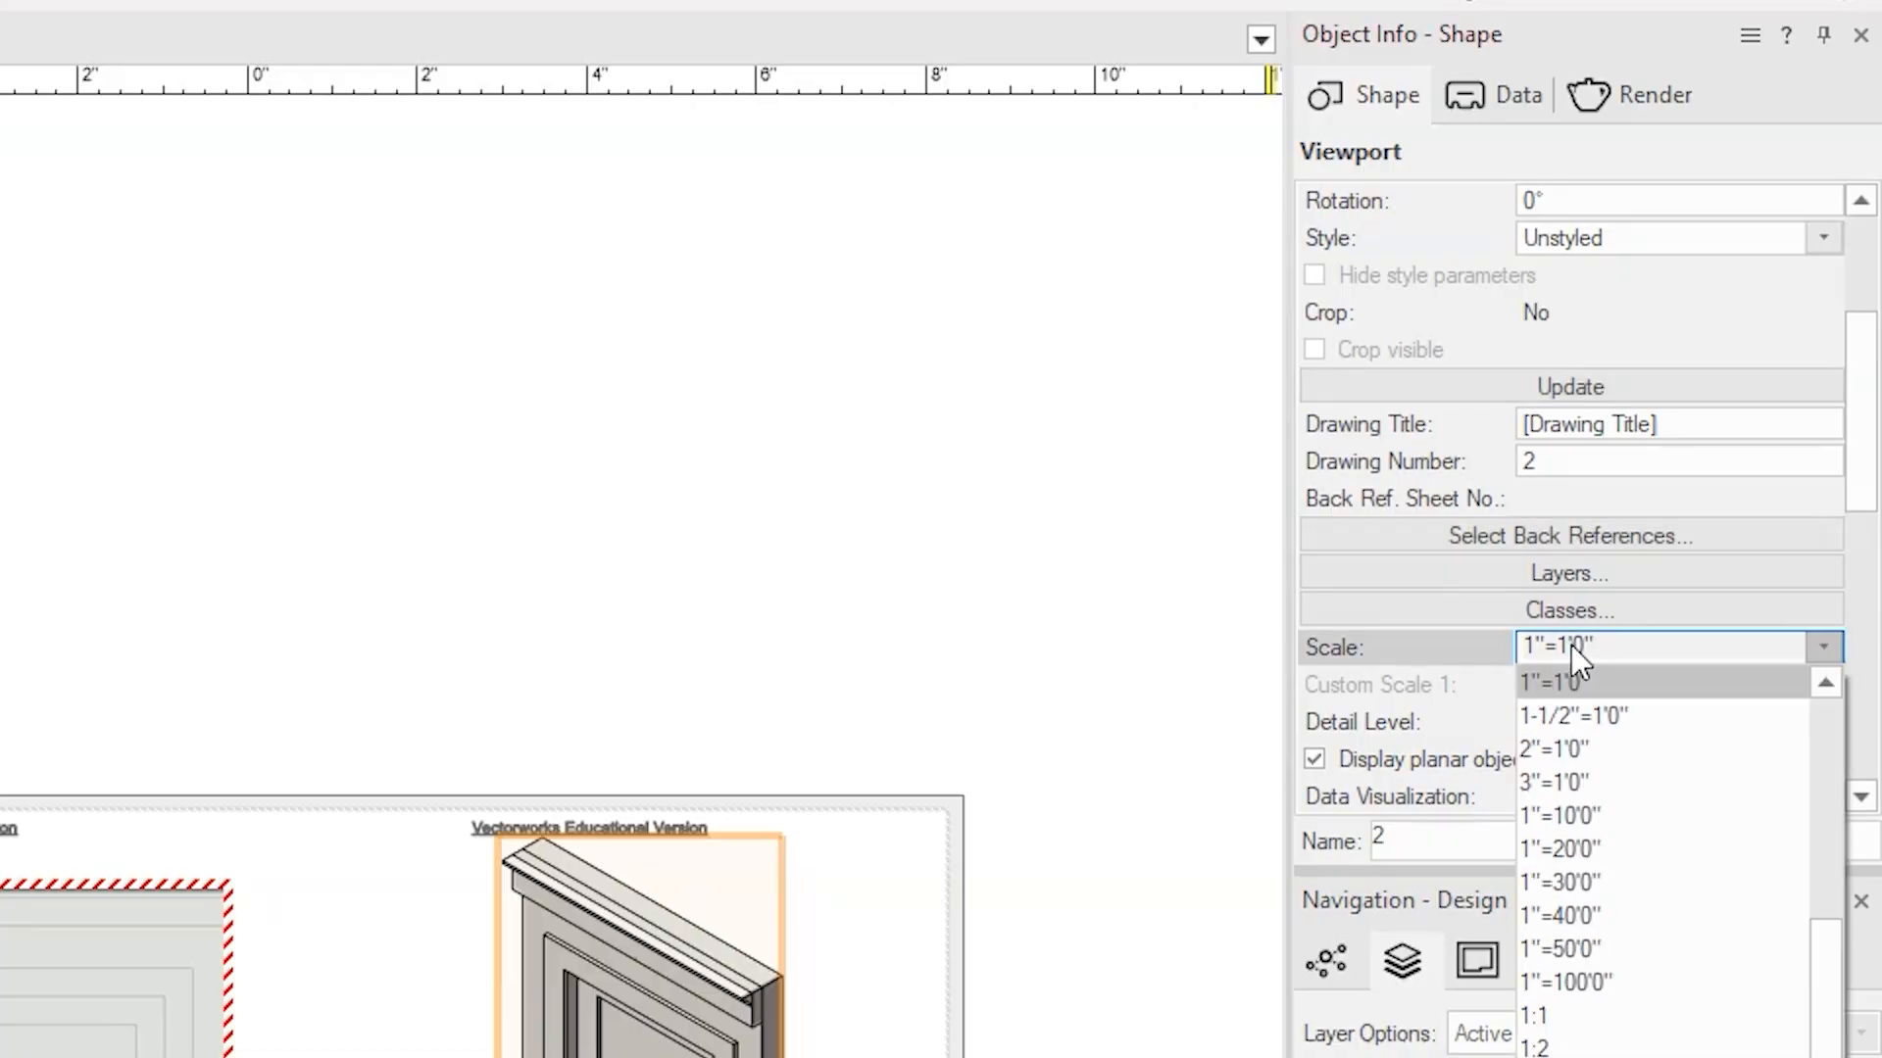
pyautogui.scroll(4, 1559, 897)
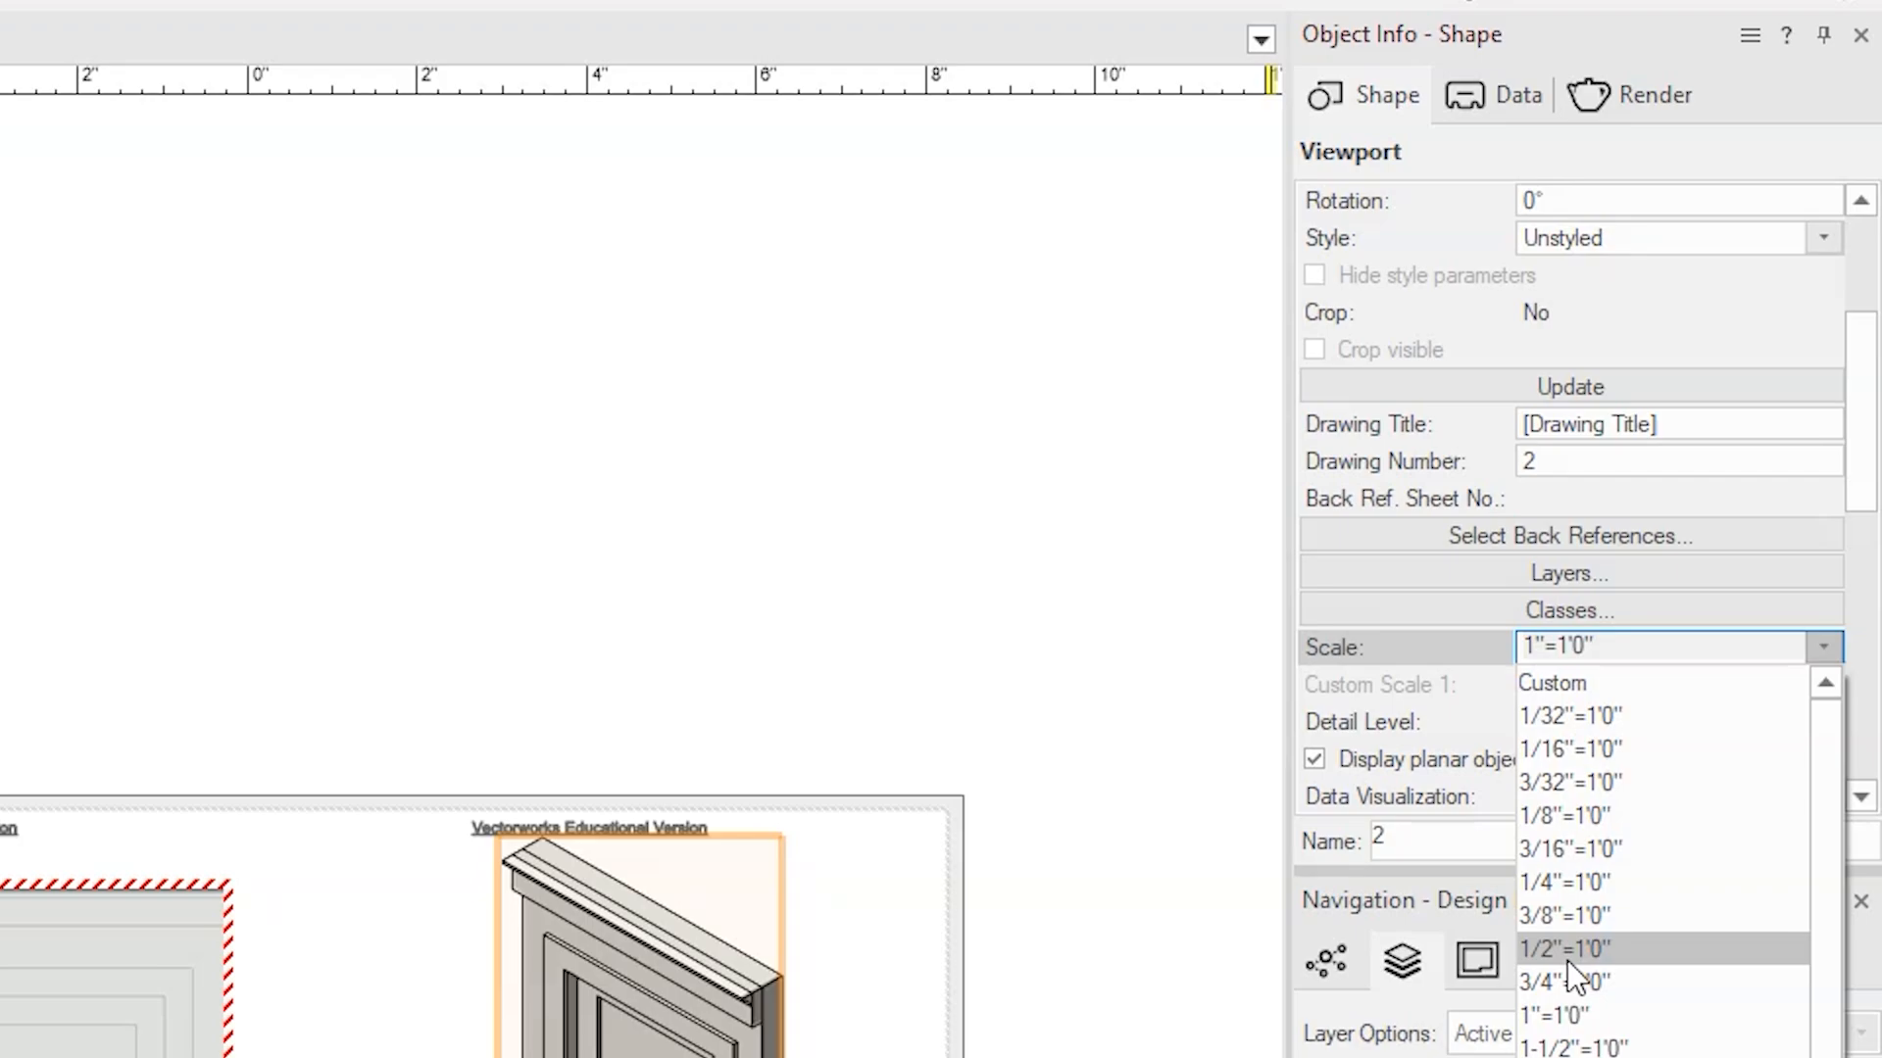
pyautogui.click(1595, 982)
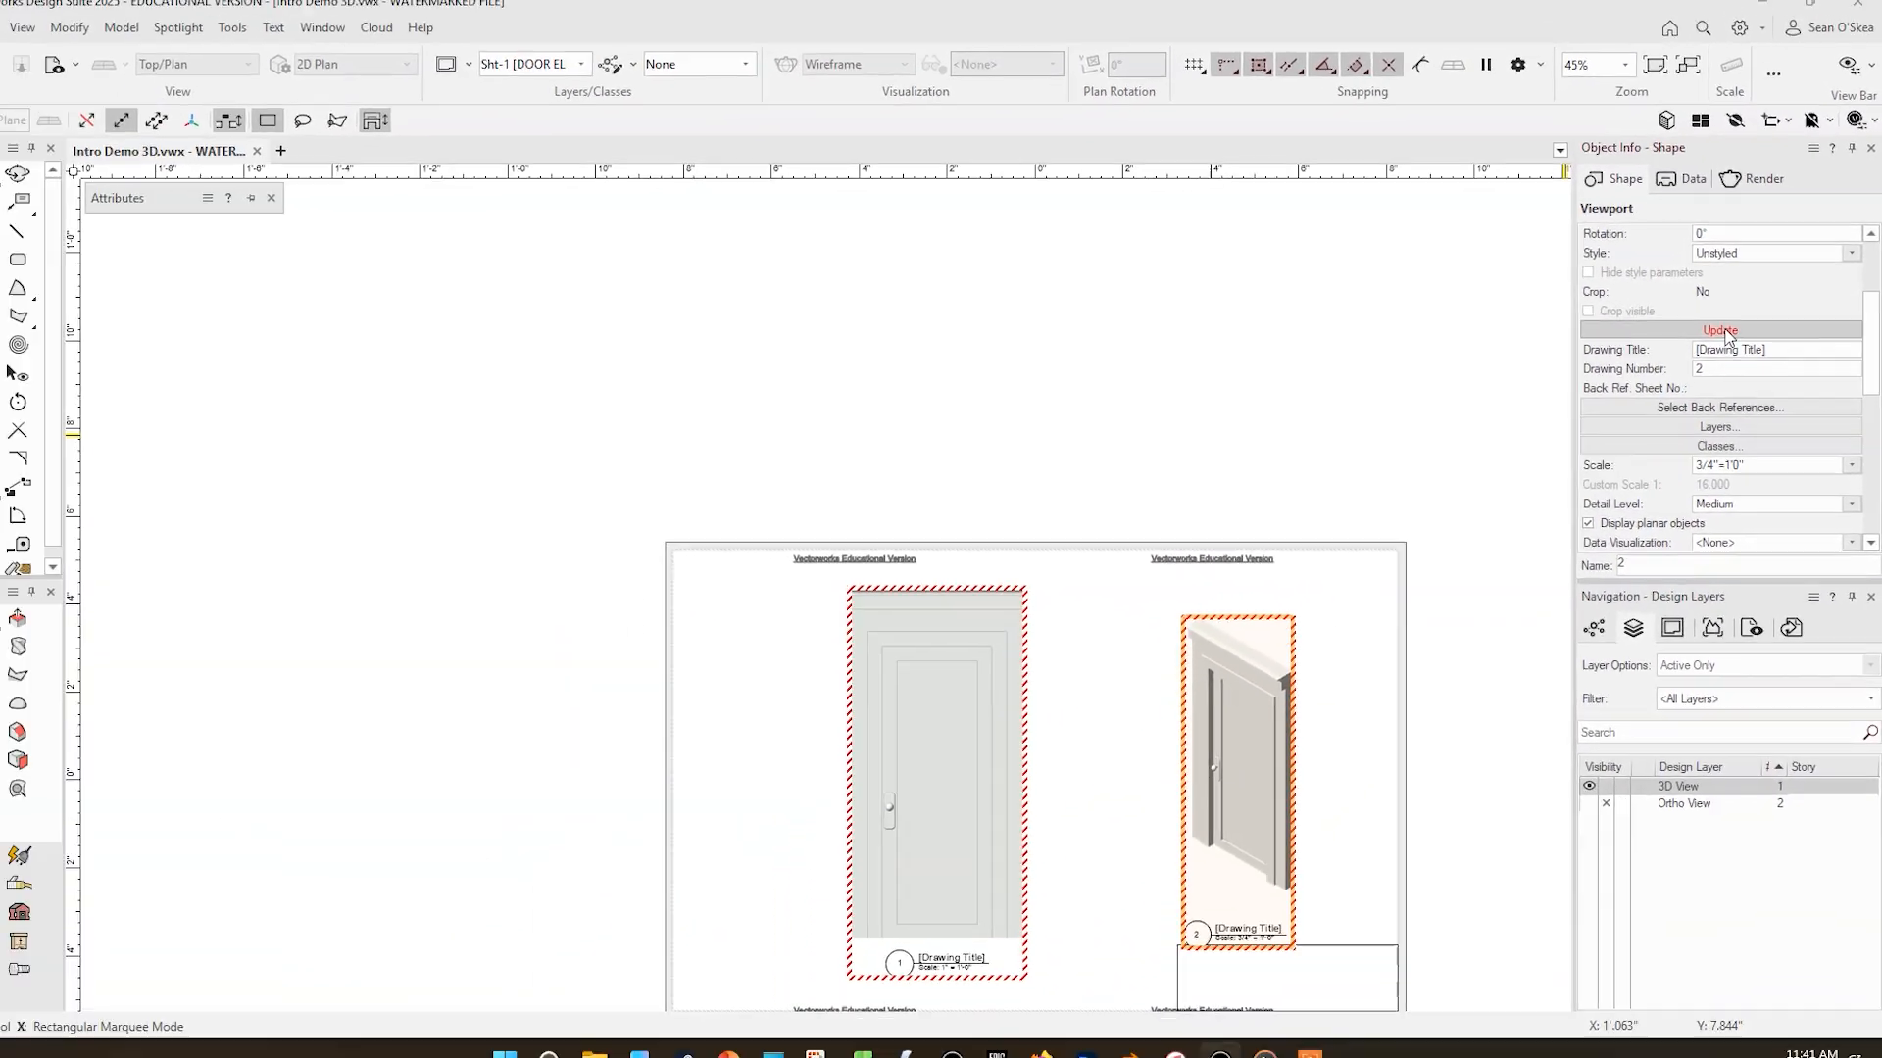
pyautogui.click(1725, 334)
# Step: Select the front-view door viewport and update it
pyautogui.scroll(4, 1239, 708)
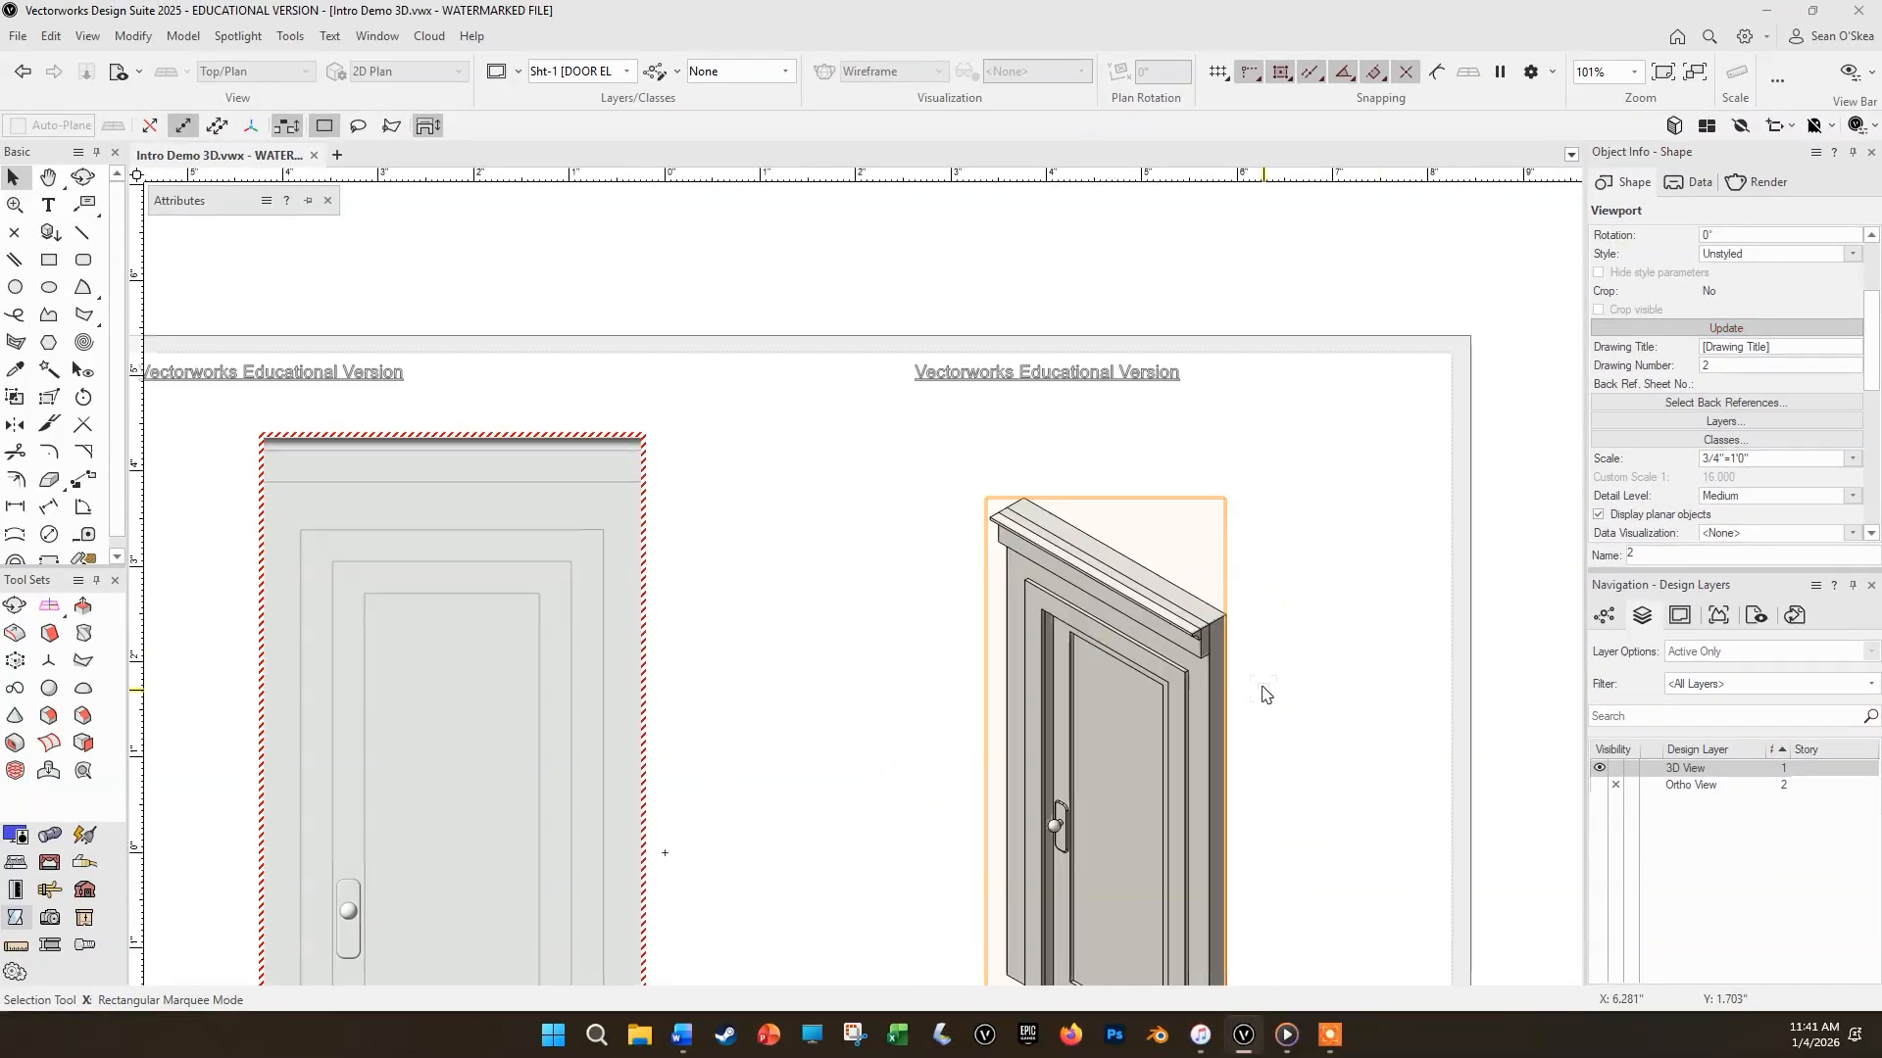
pyautogui.moveTo(1267, 690); pyautogui.dragTo(1623, 441, button='middle')
pyautogui.click(779, 345)
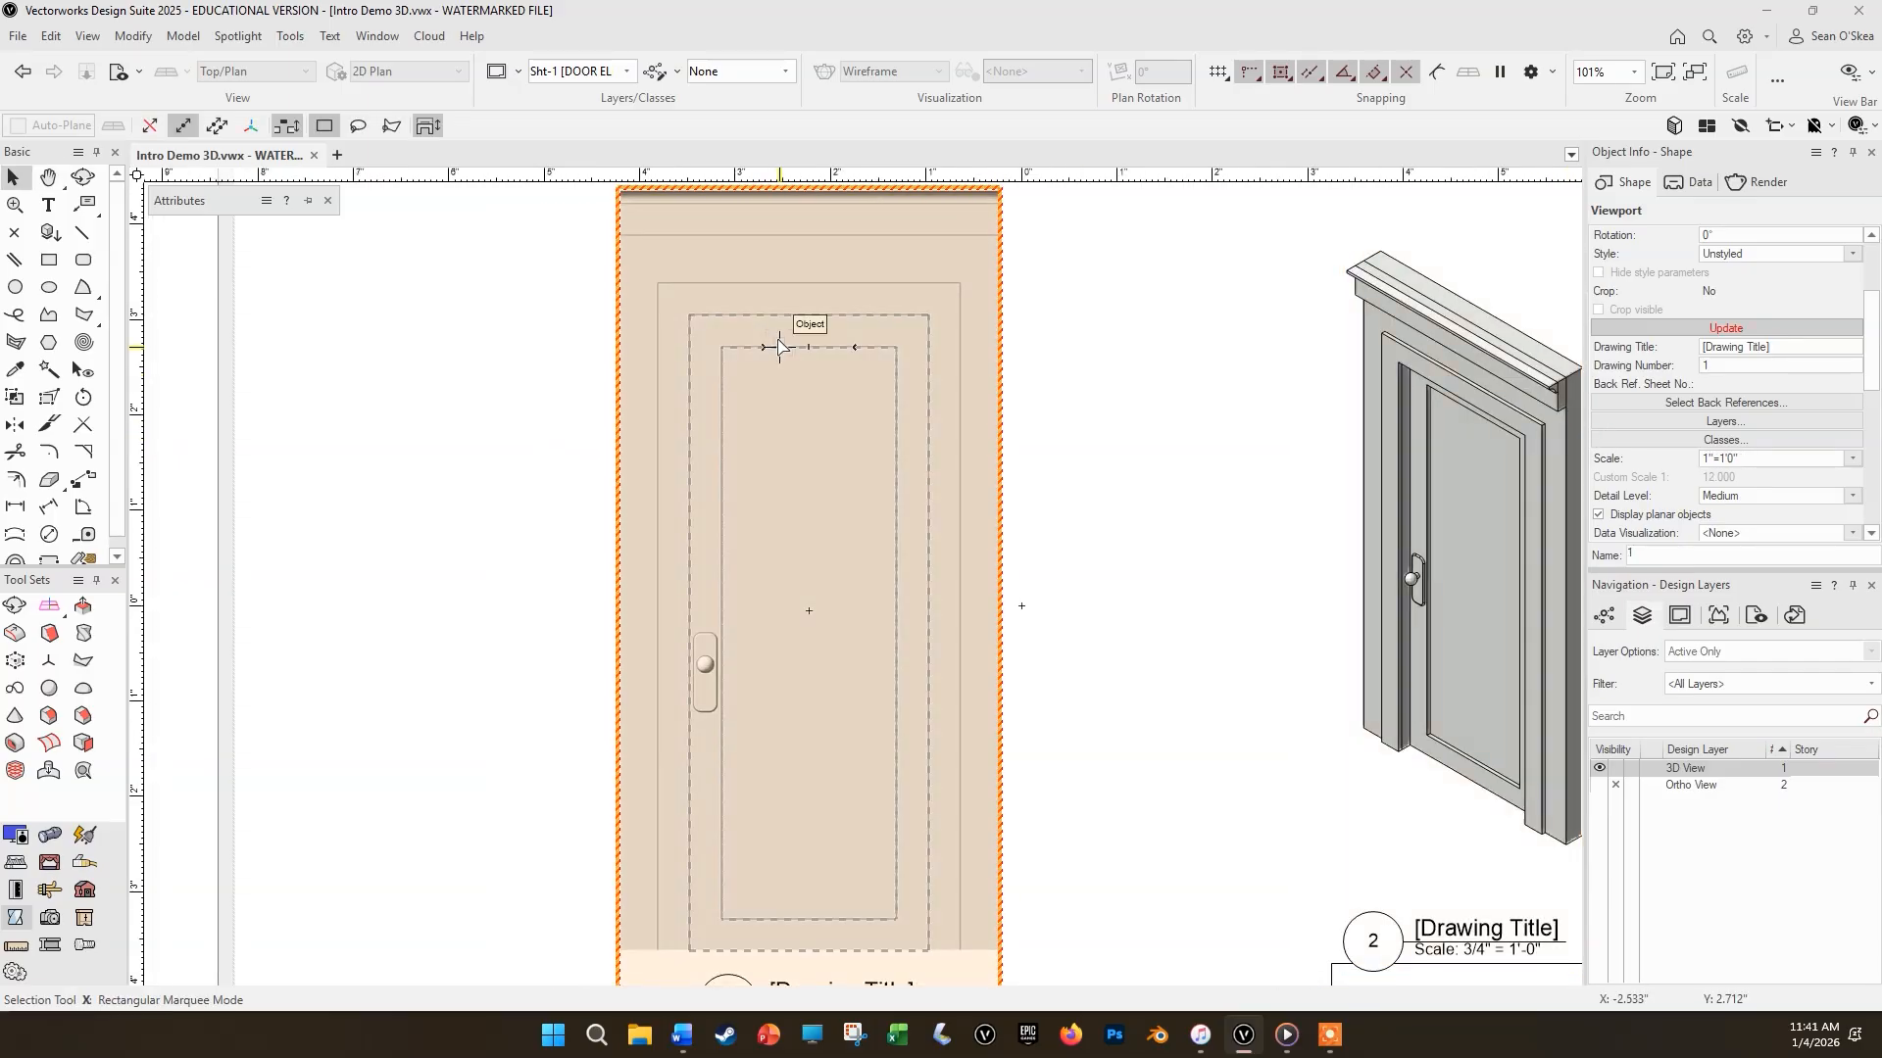
pyautogui.scroll(-2, 779, 345)
pyautogui.rightClick(798, 361)
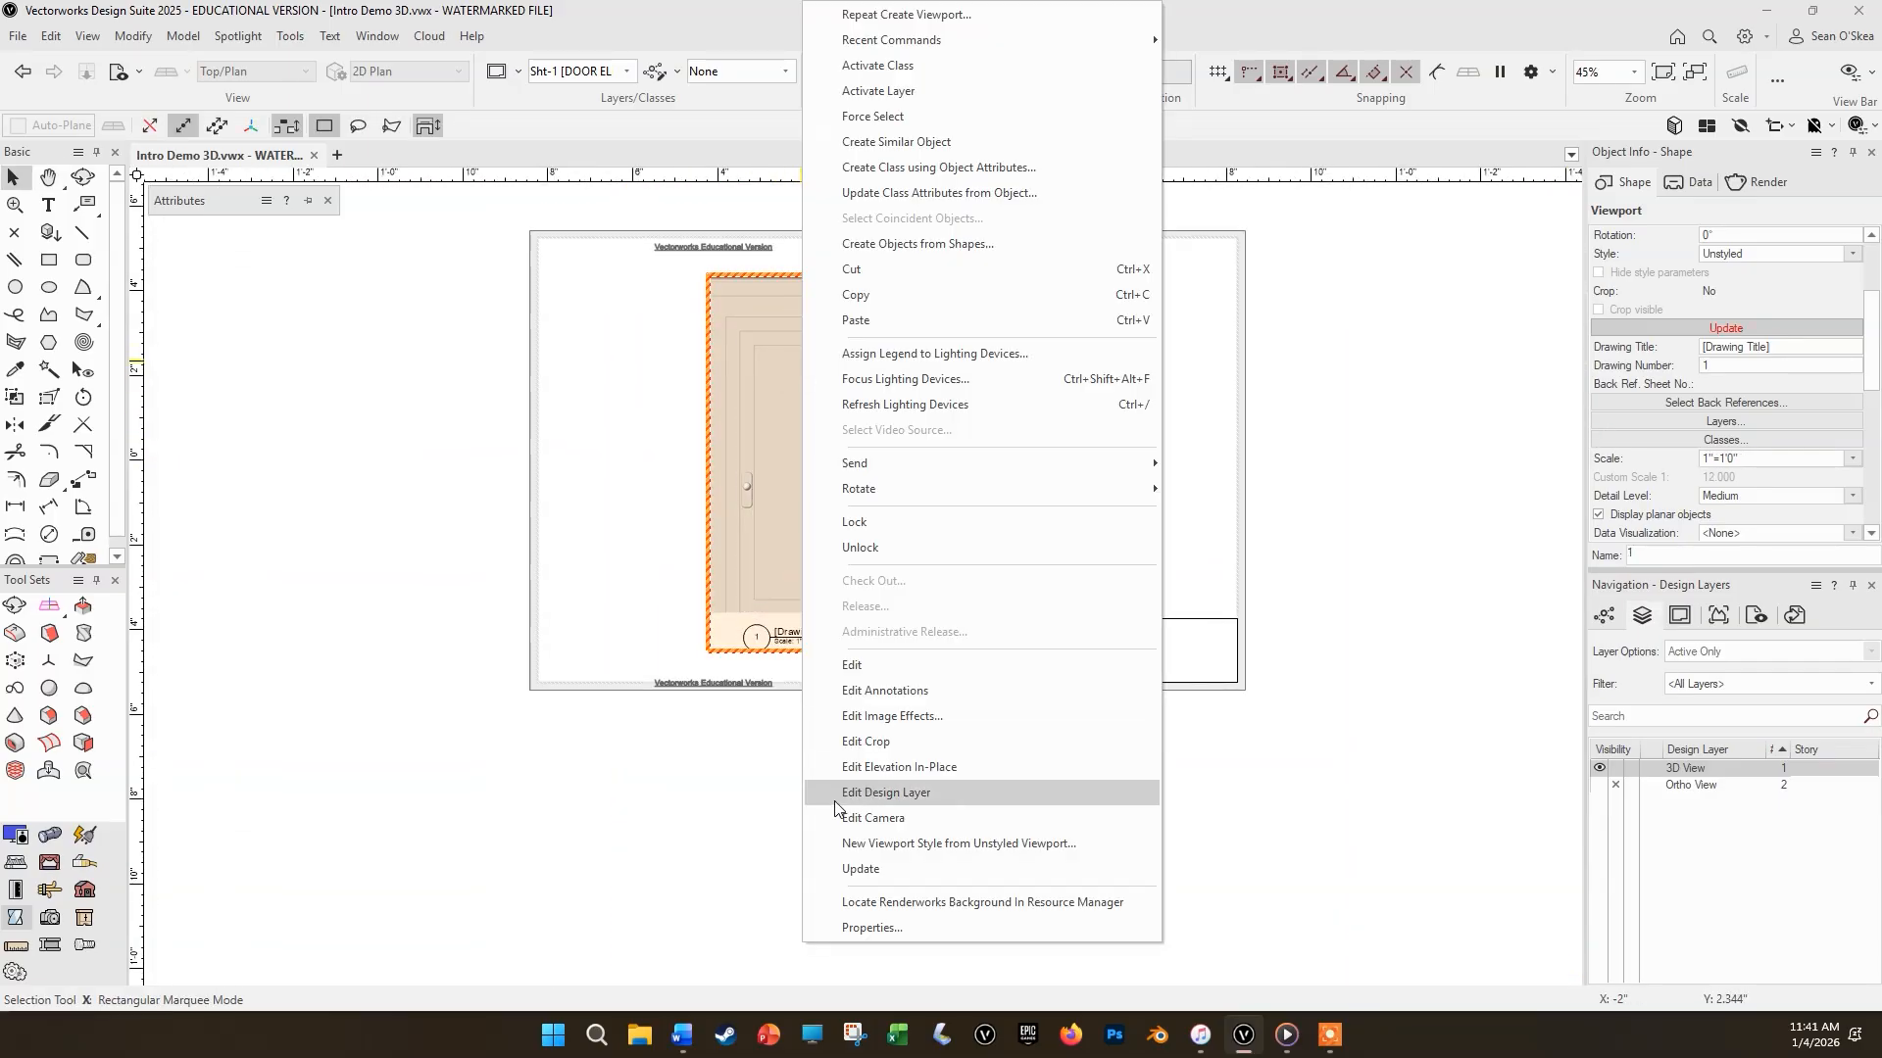
pyautogui.click(882, 845)
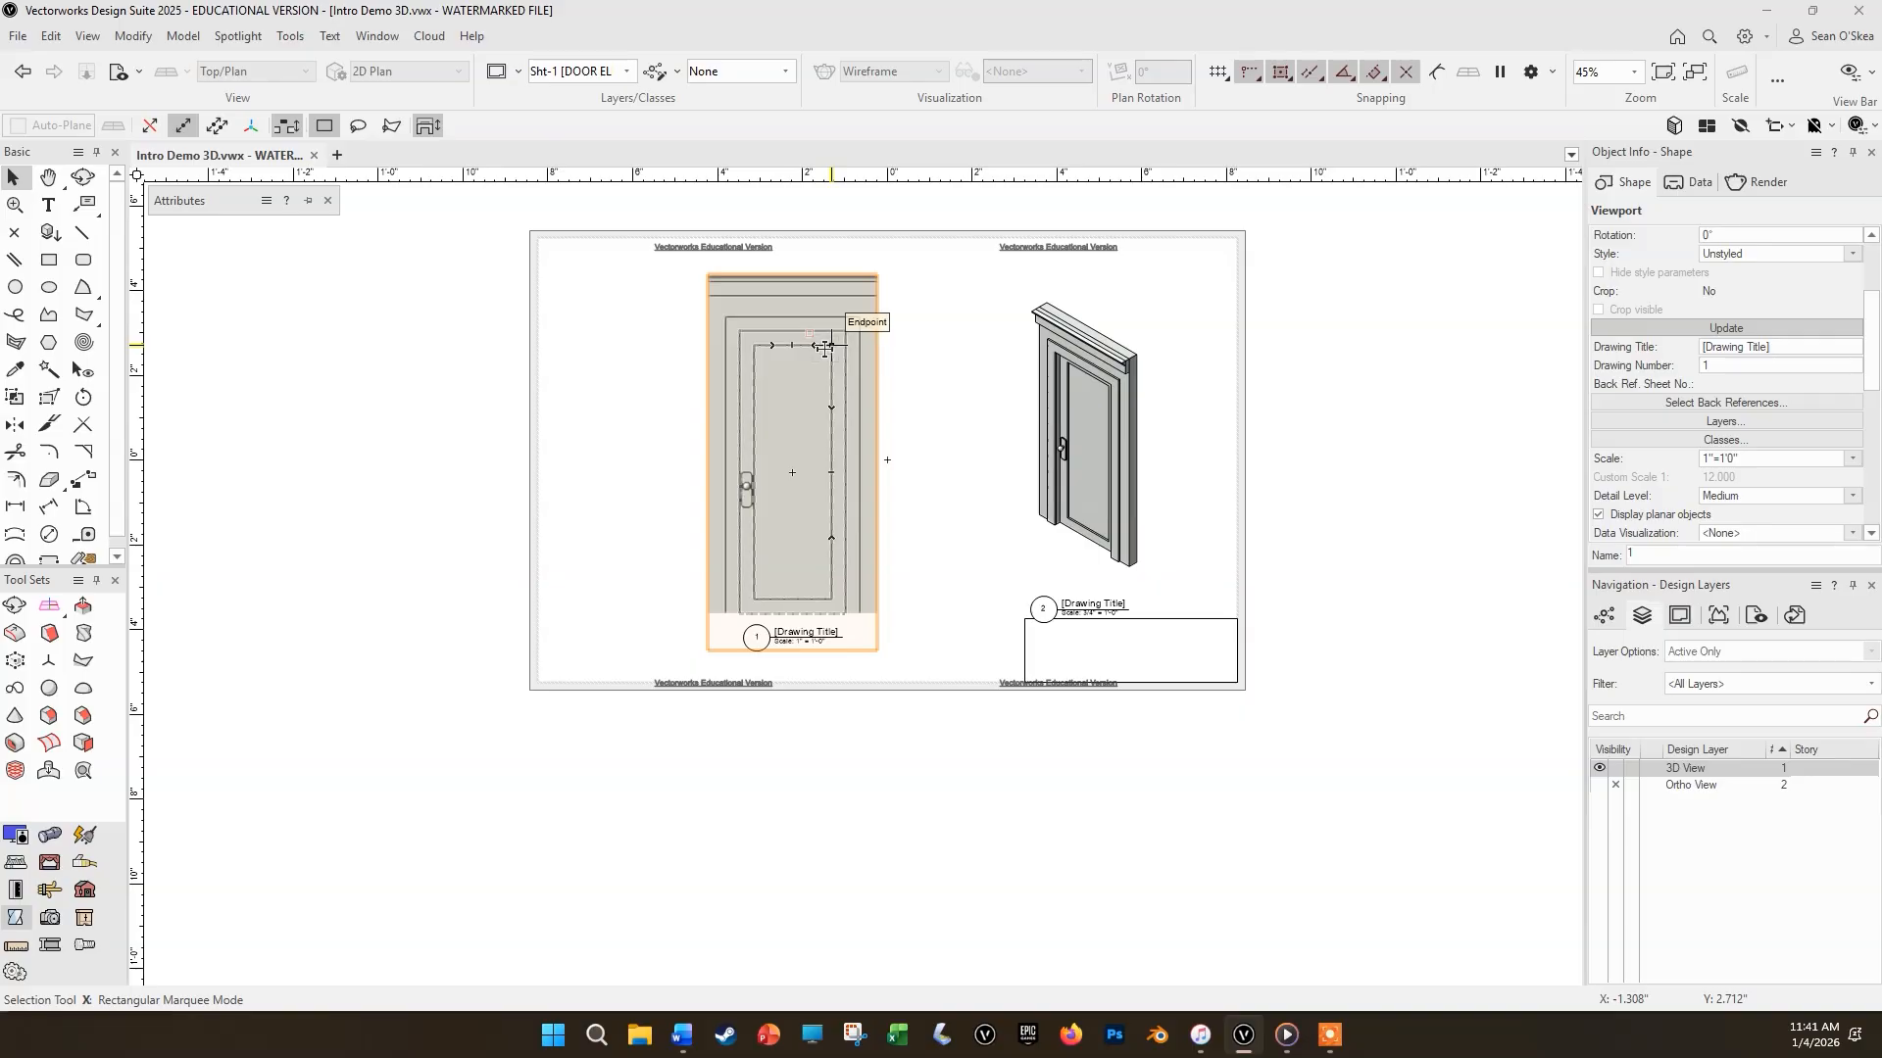
# Step: Start a section viewport from the front view with a vertical section line through the door's middle, from above to below it, facing the handle side
pyautogui.click(83, 35)
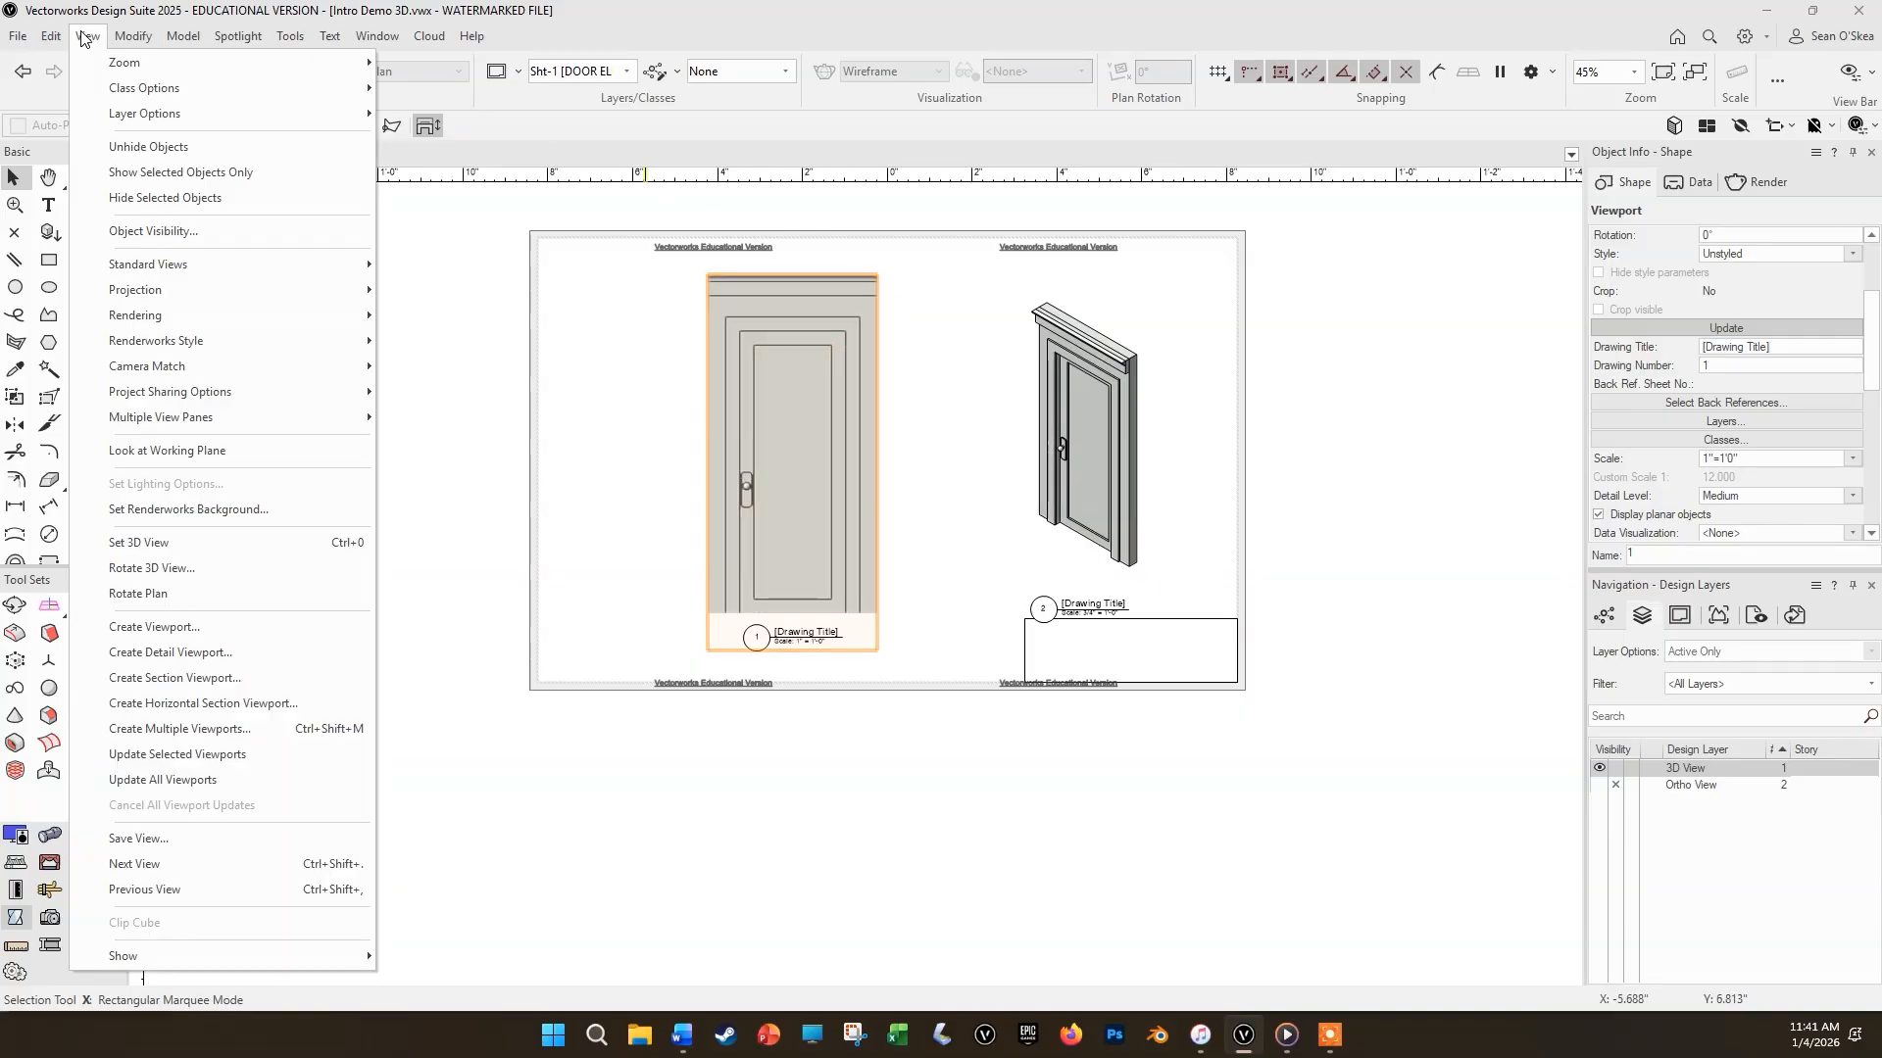
pyautogui.click(279, 686)
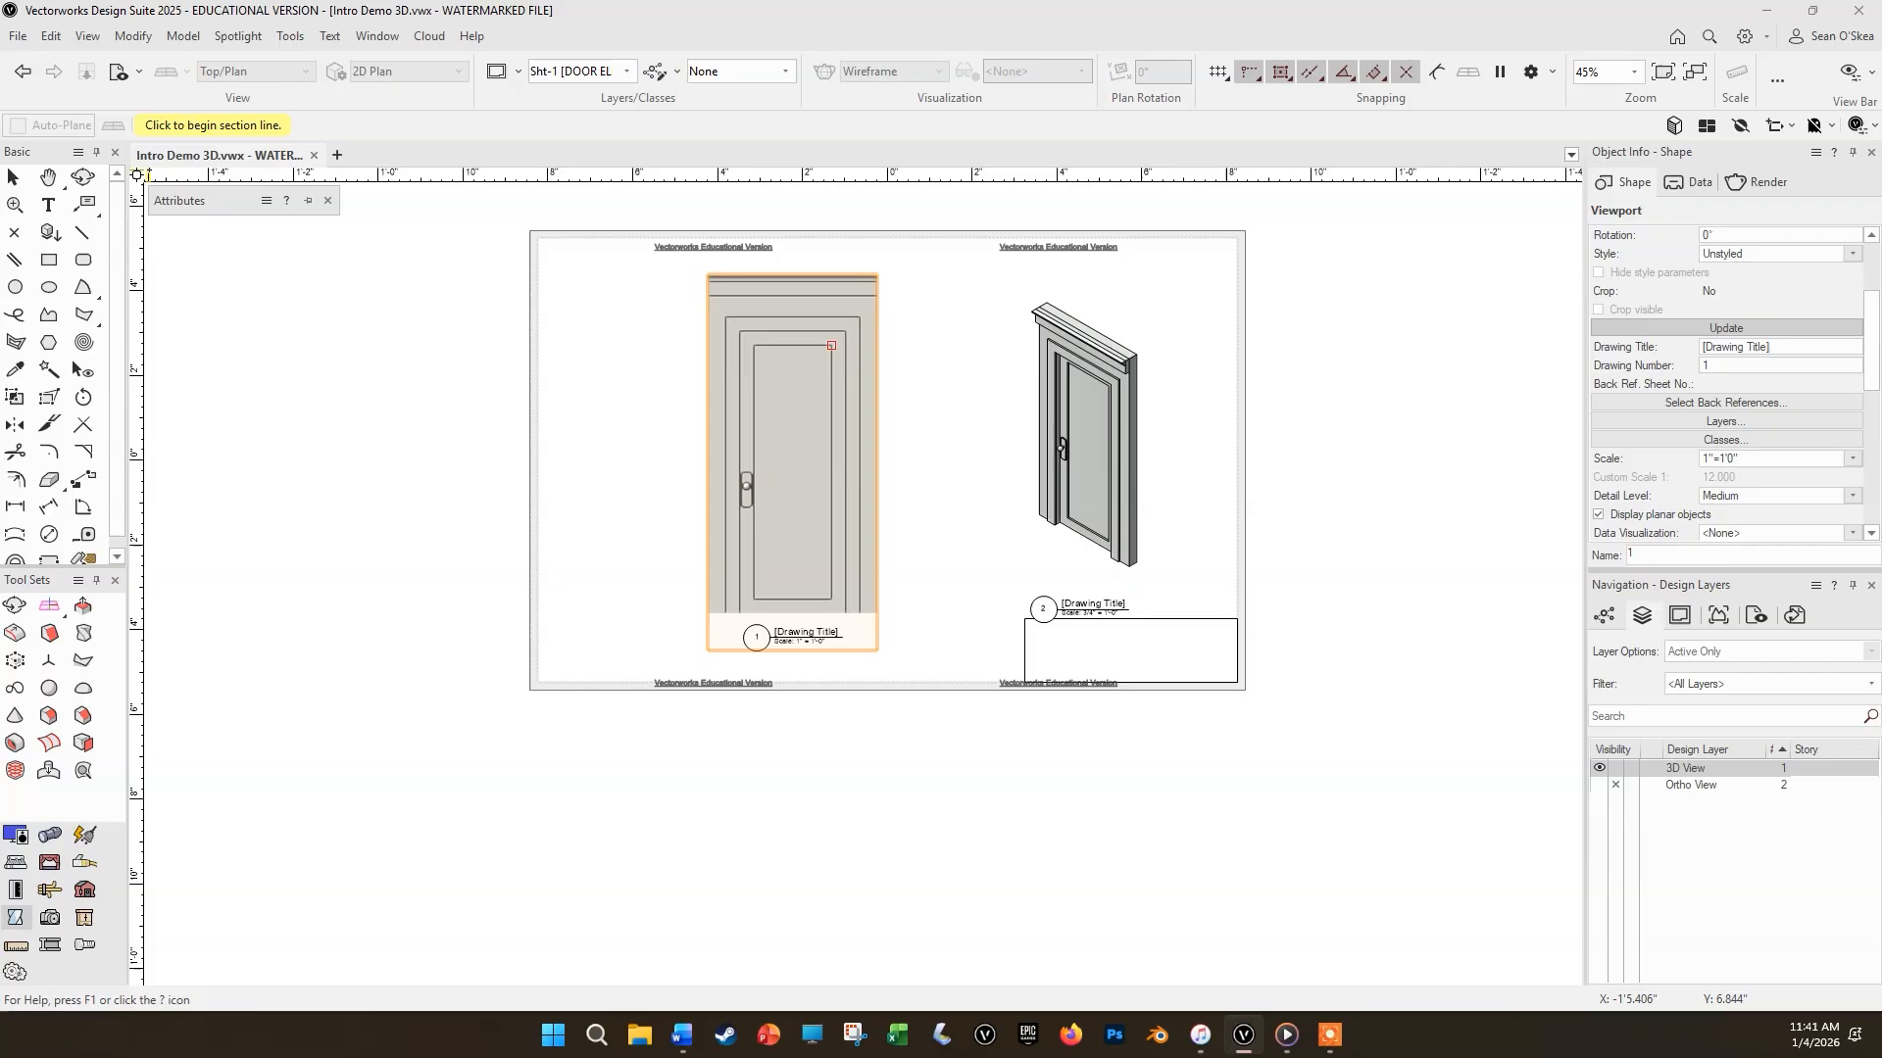
pyautogui.scroll(3, 761, 255)
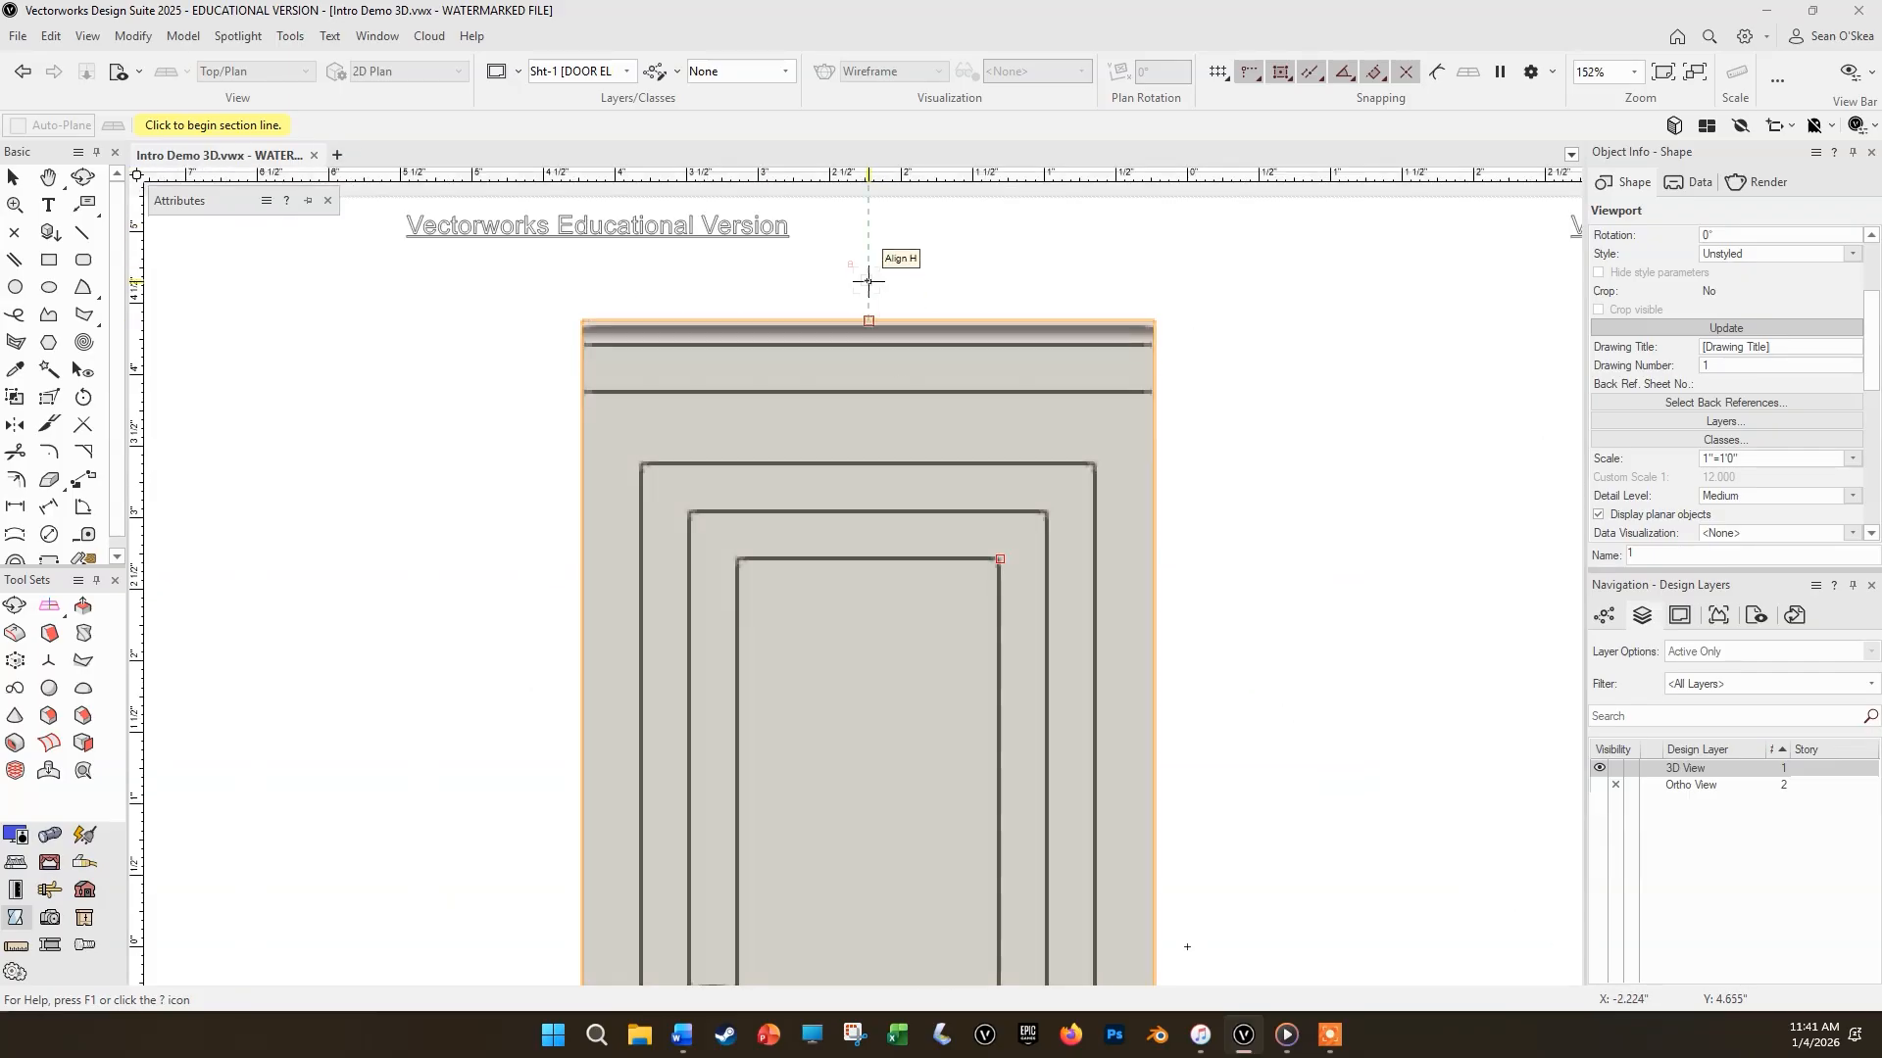
pyautogui.click(868, 281)
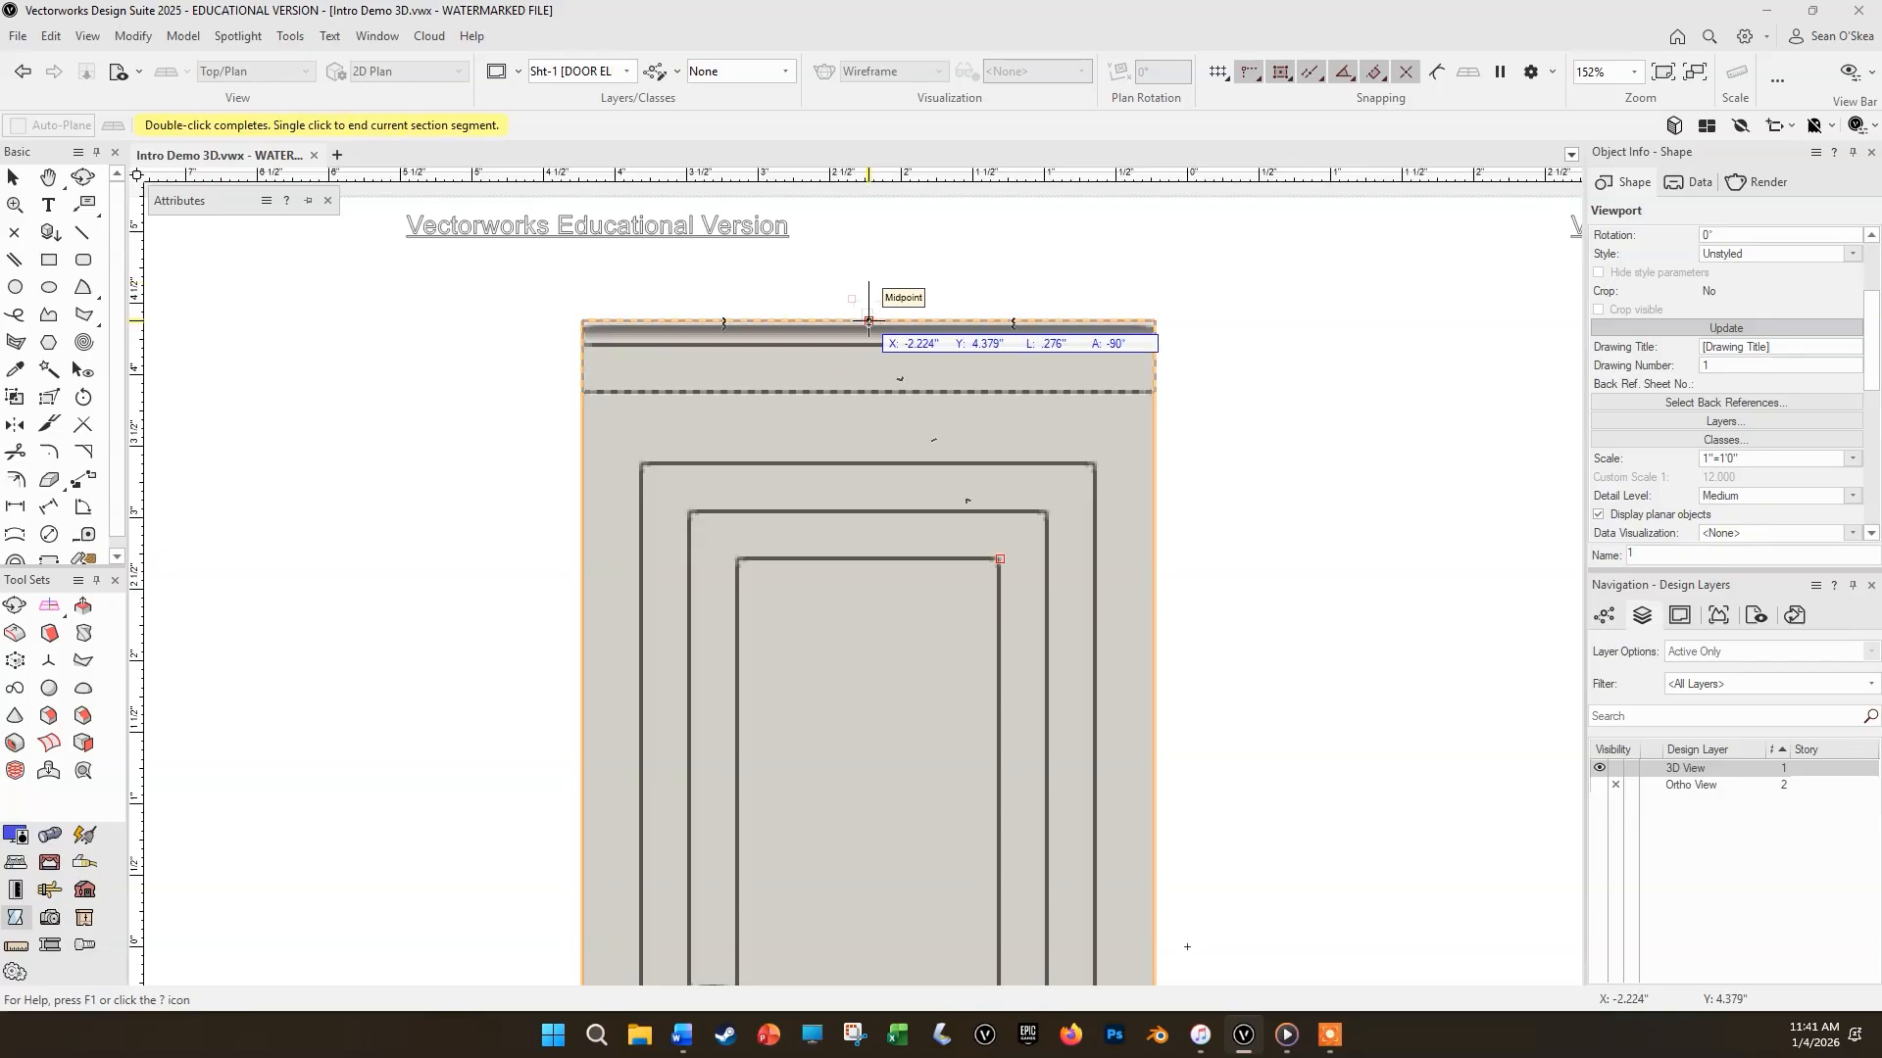
pyautogui.scroll(-3, 869, 323)
pyautogui.scroll(3, 862, 763)
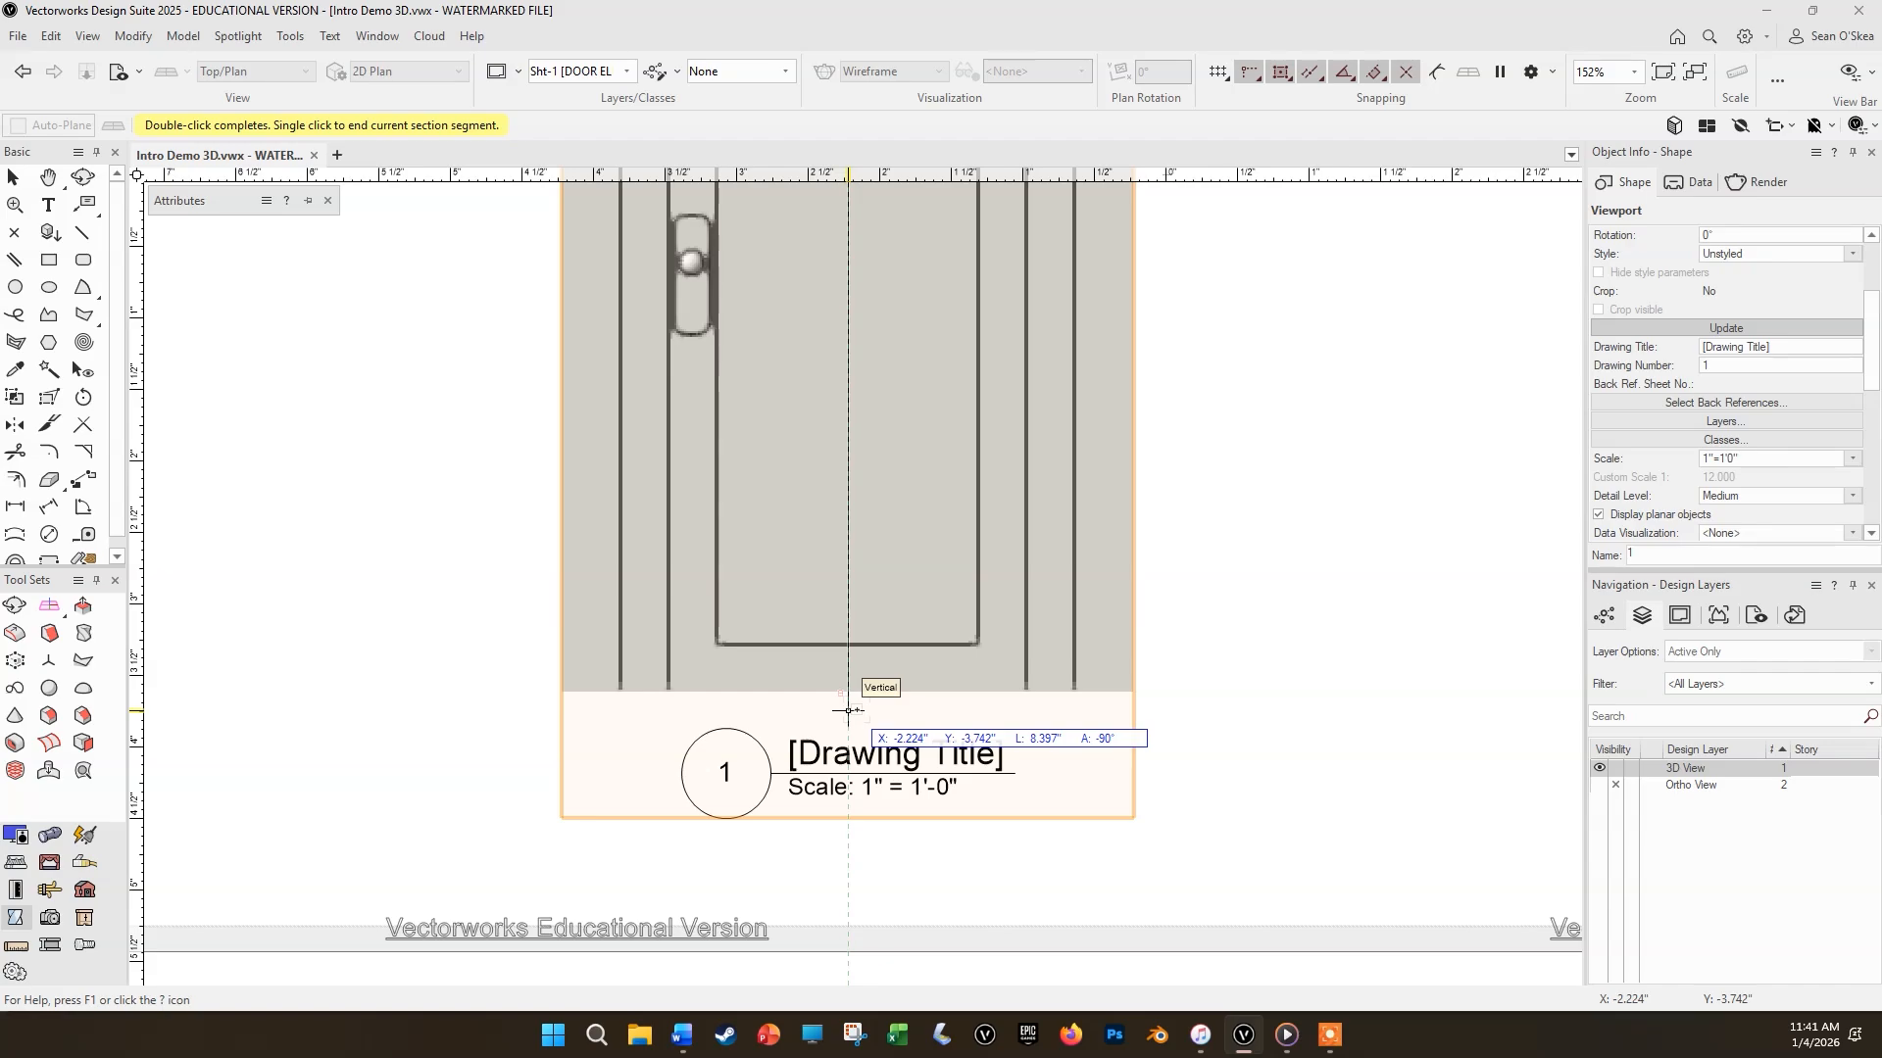
pyautogui.click(848, 710)
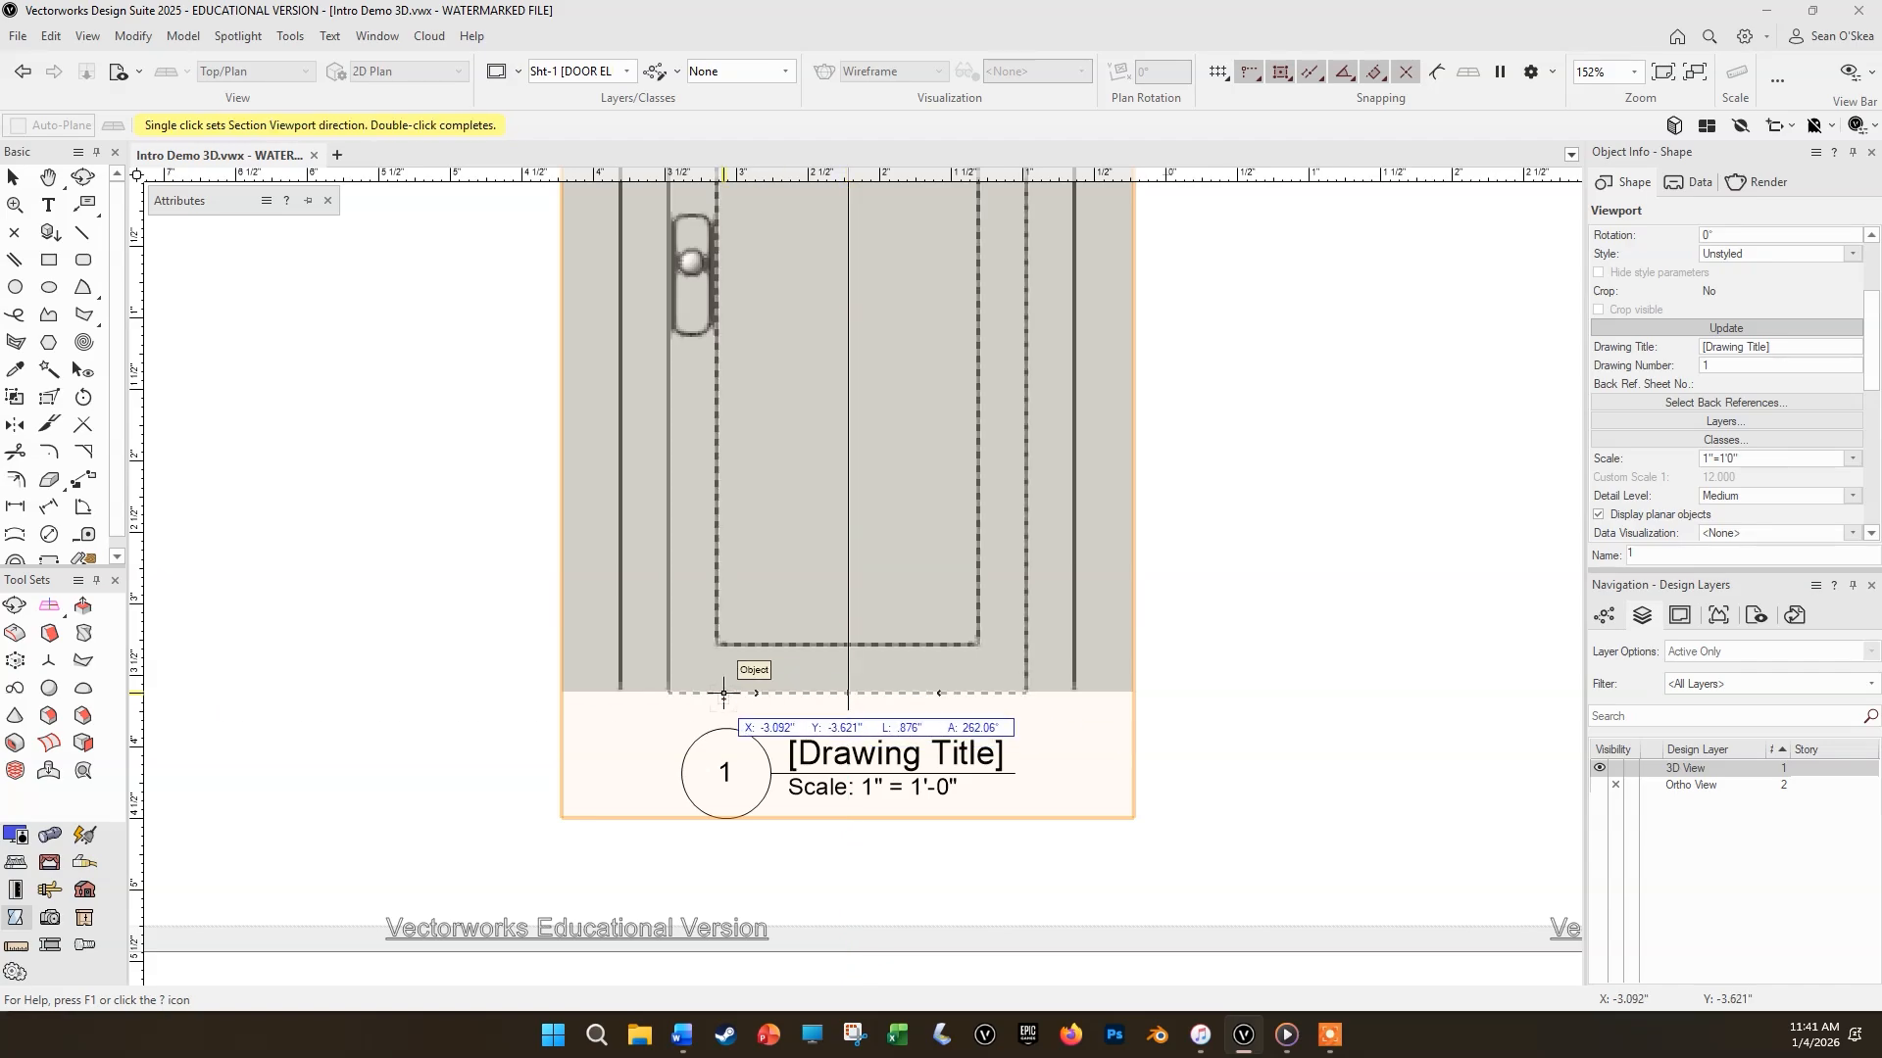
pyautogui.doubleClick(674, 710)
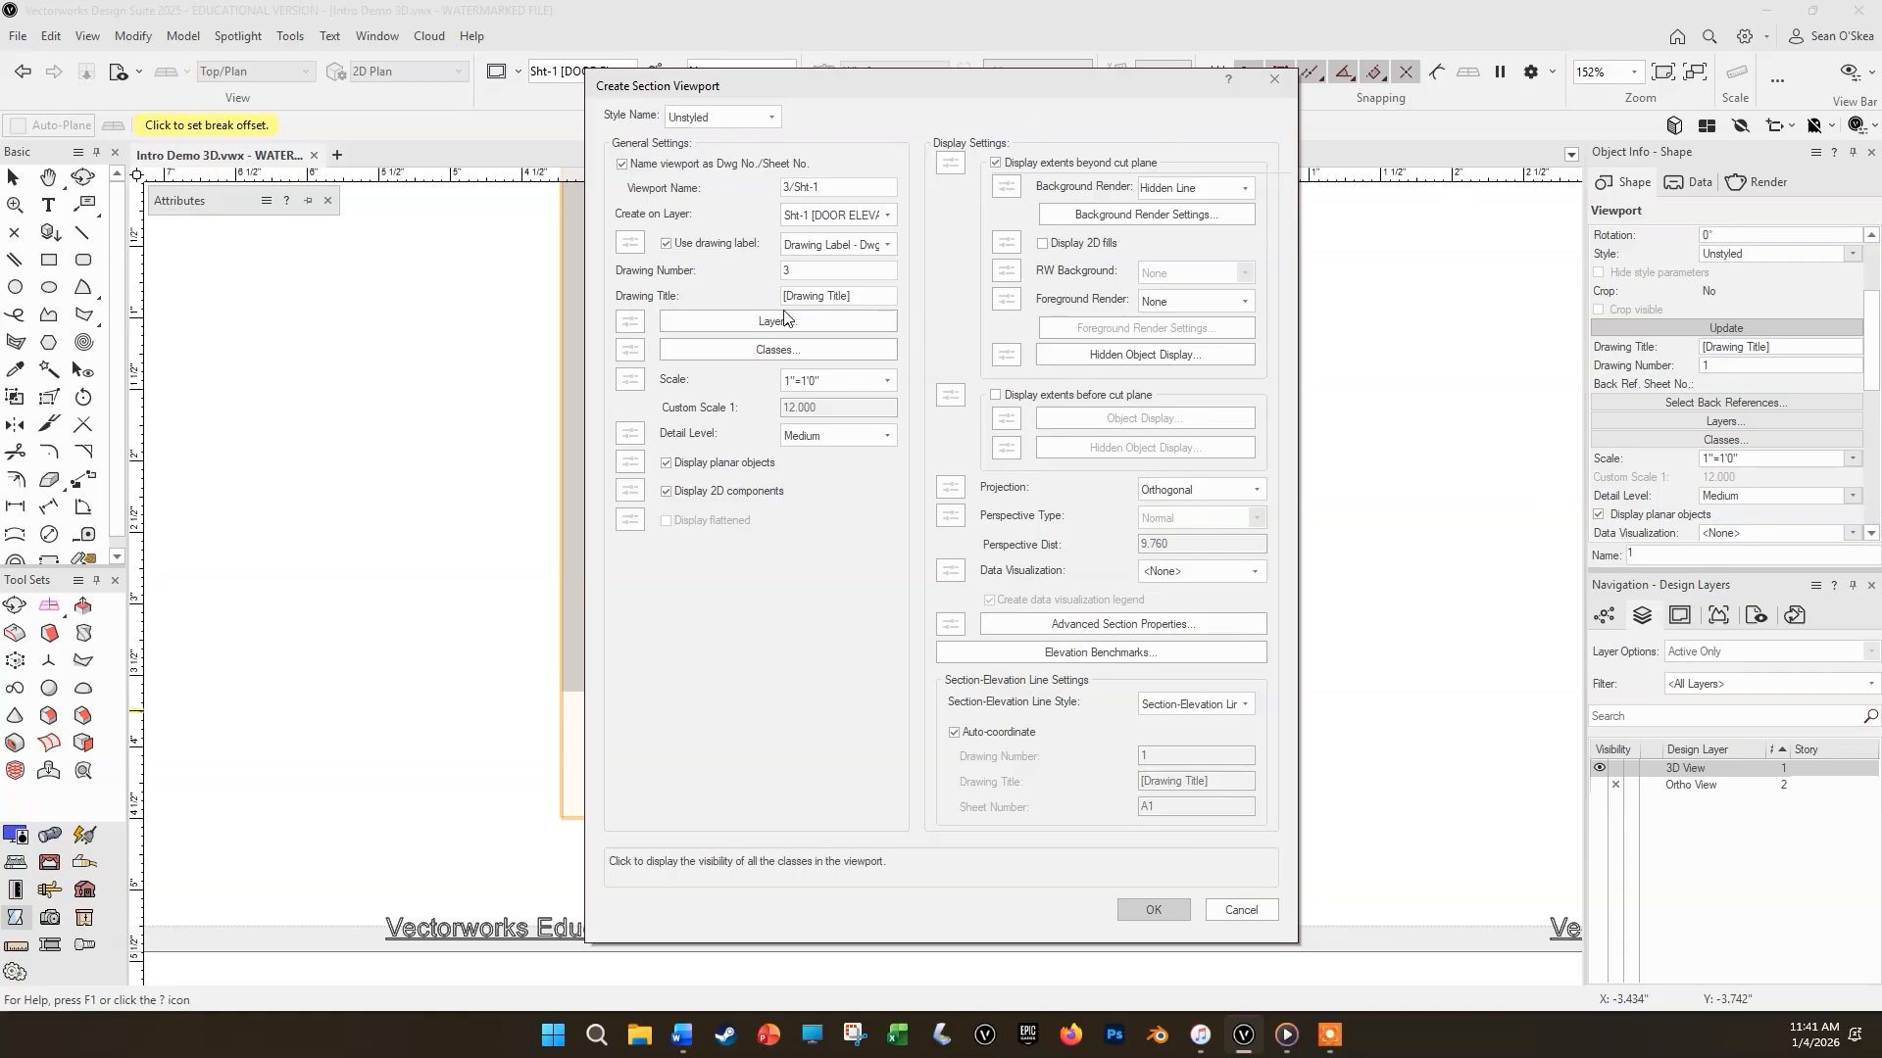
# Step: Create the section viewport with the drawing title SECTION VIEW and place it between the front view and the isometric view
pyautogui.click(838, 296)
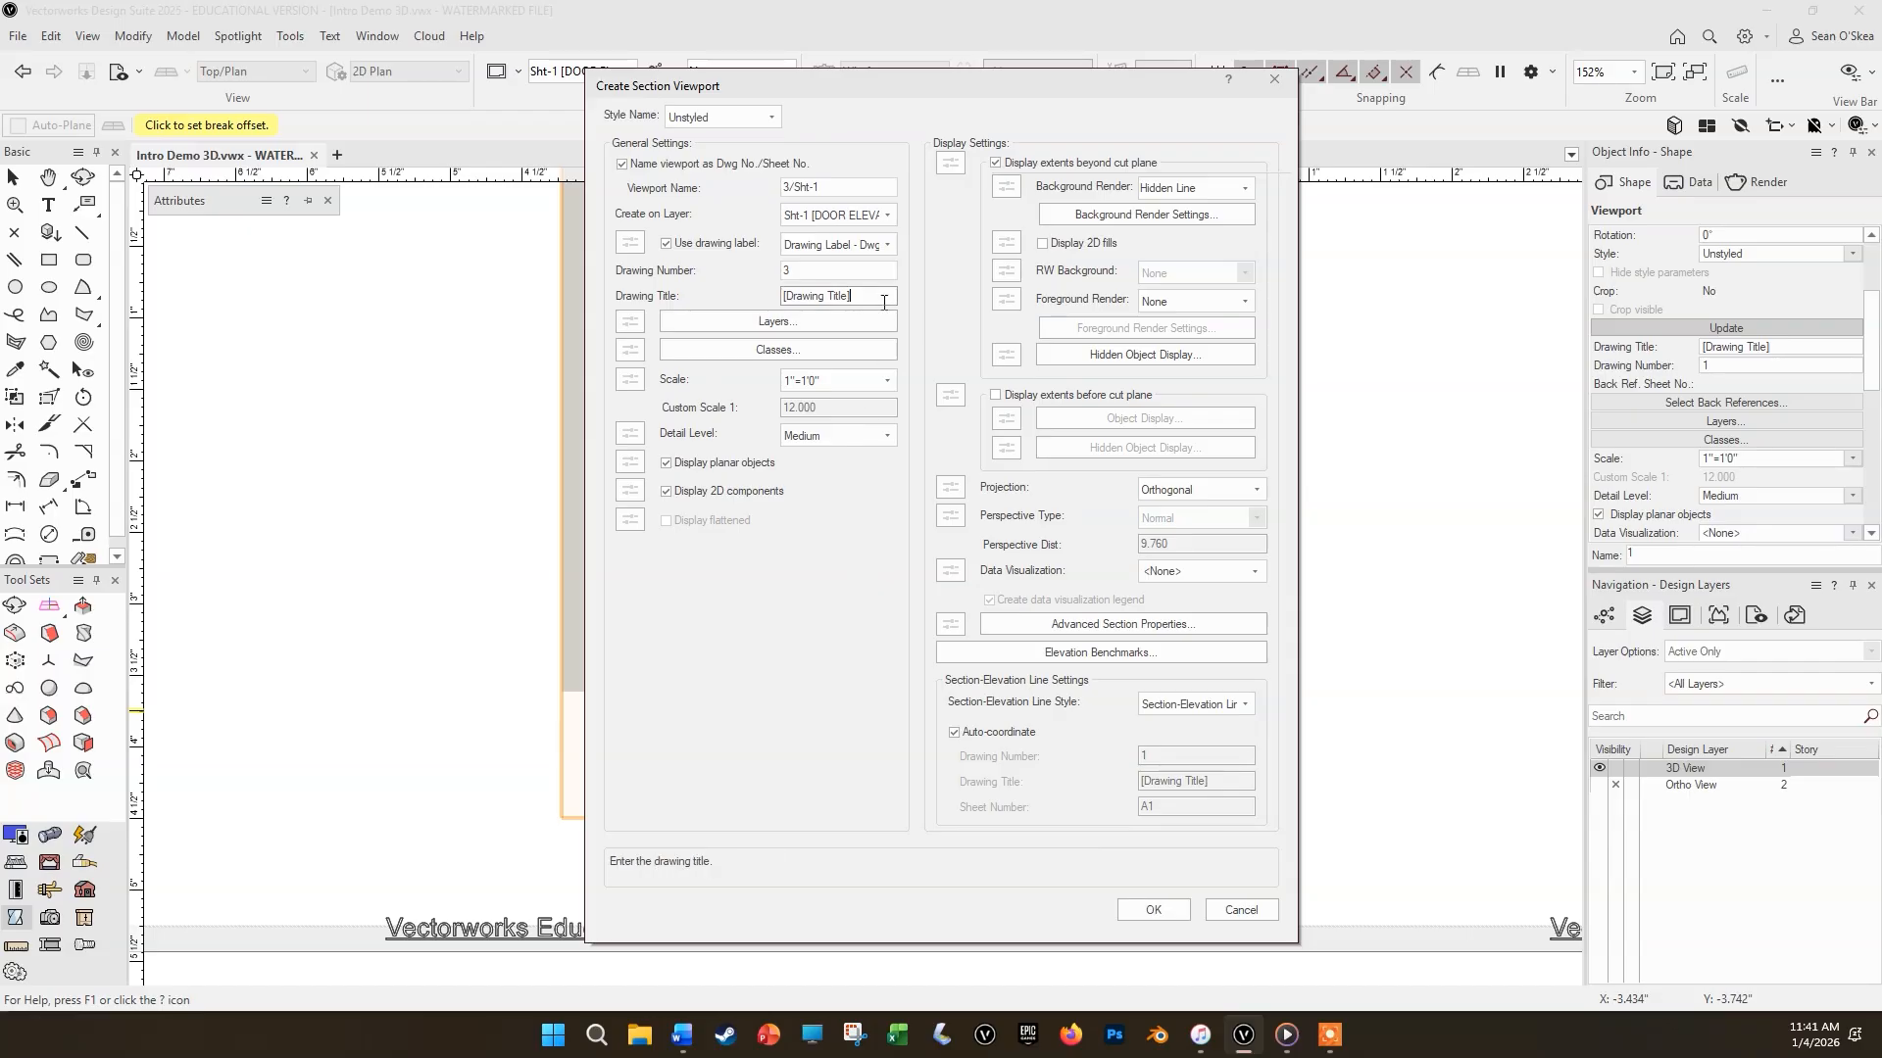
pyautogui.write('SECTION VIEW')
pyautogui.click(1155, 910)
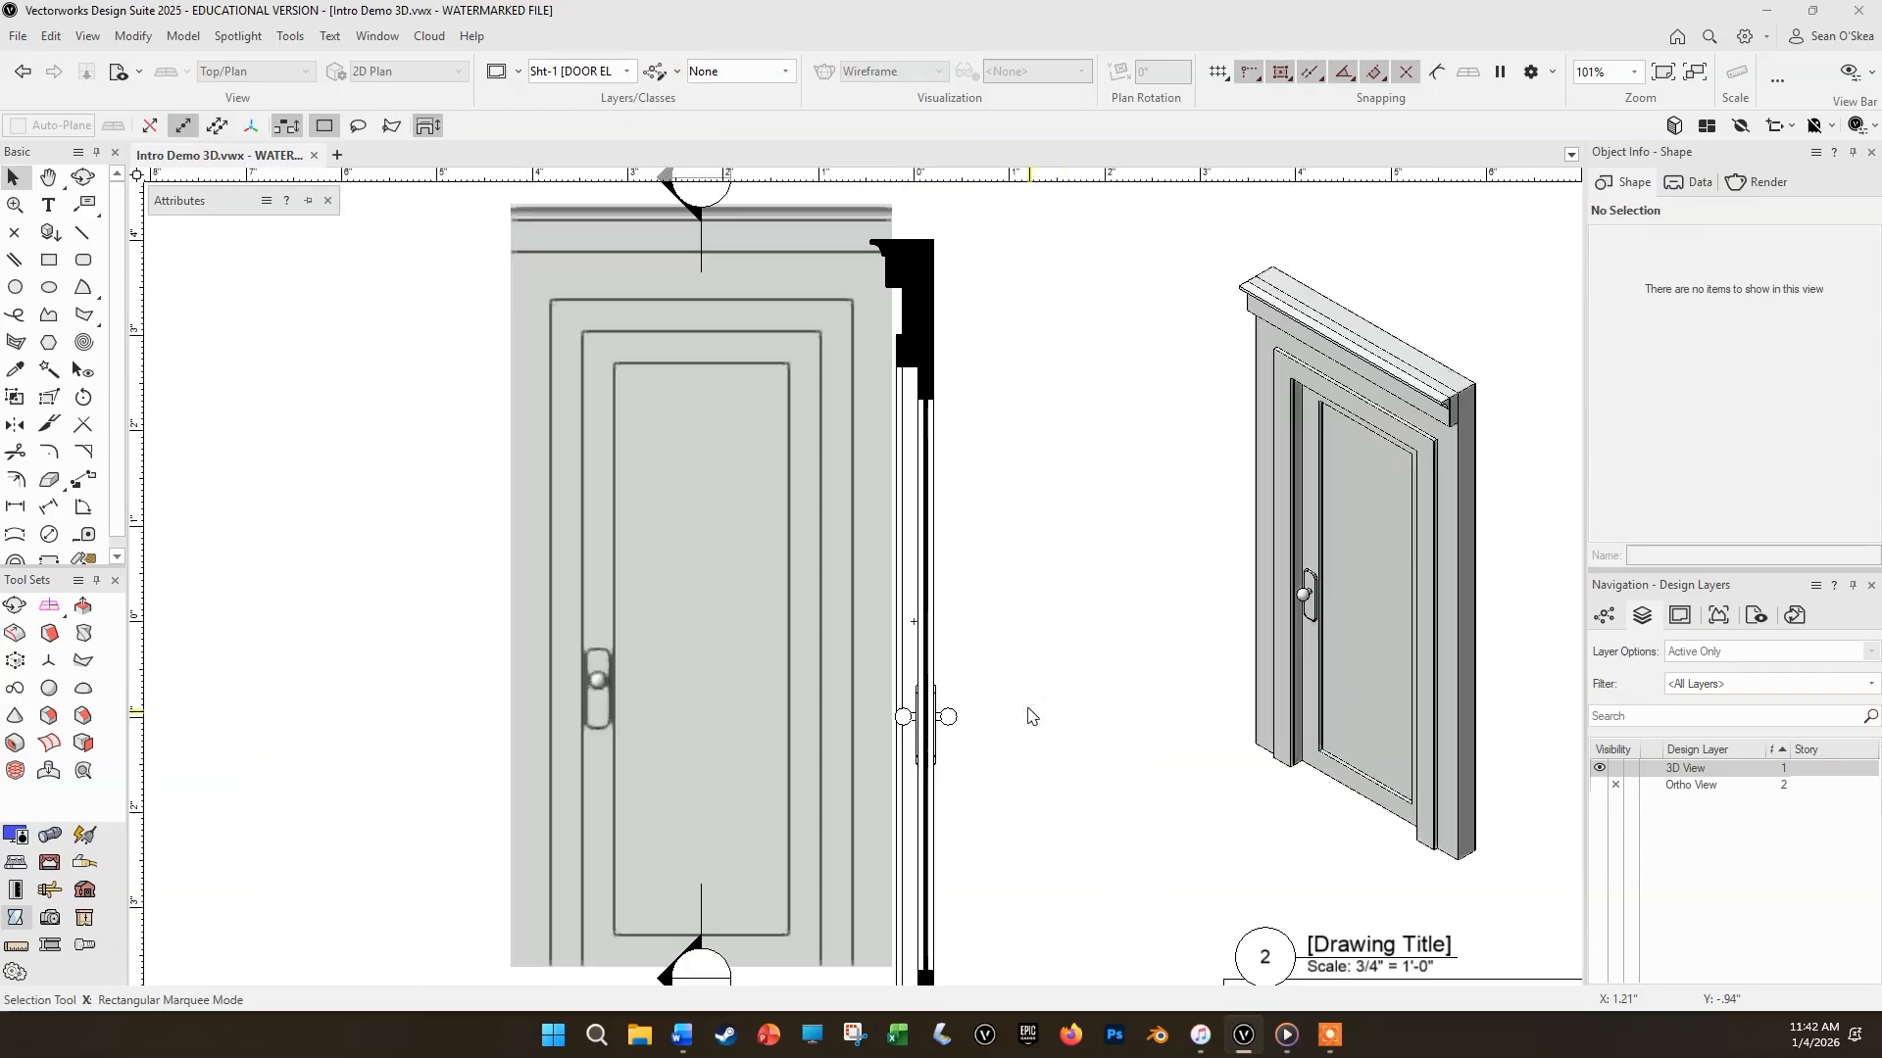
pyautogui.moveTo(945, 461); pyautogui.dragTo(1023, 426)
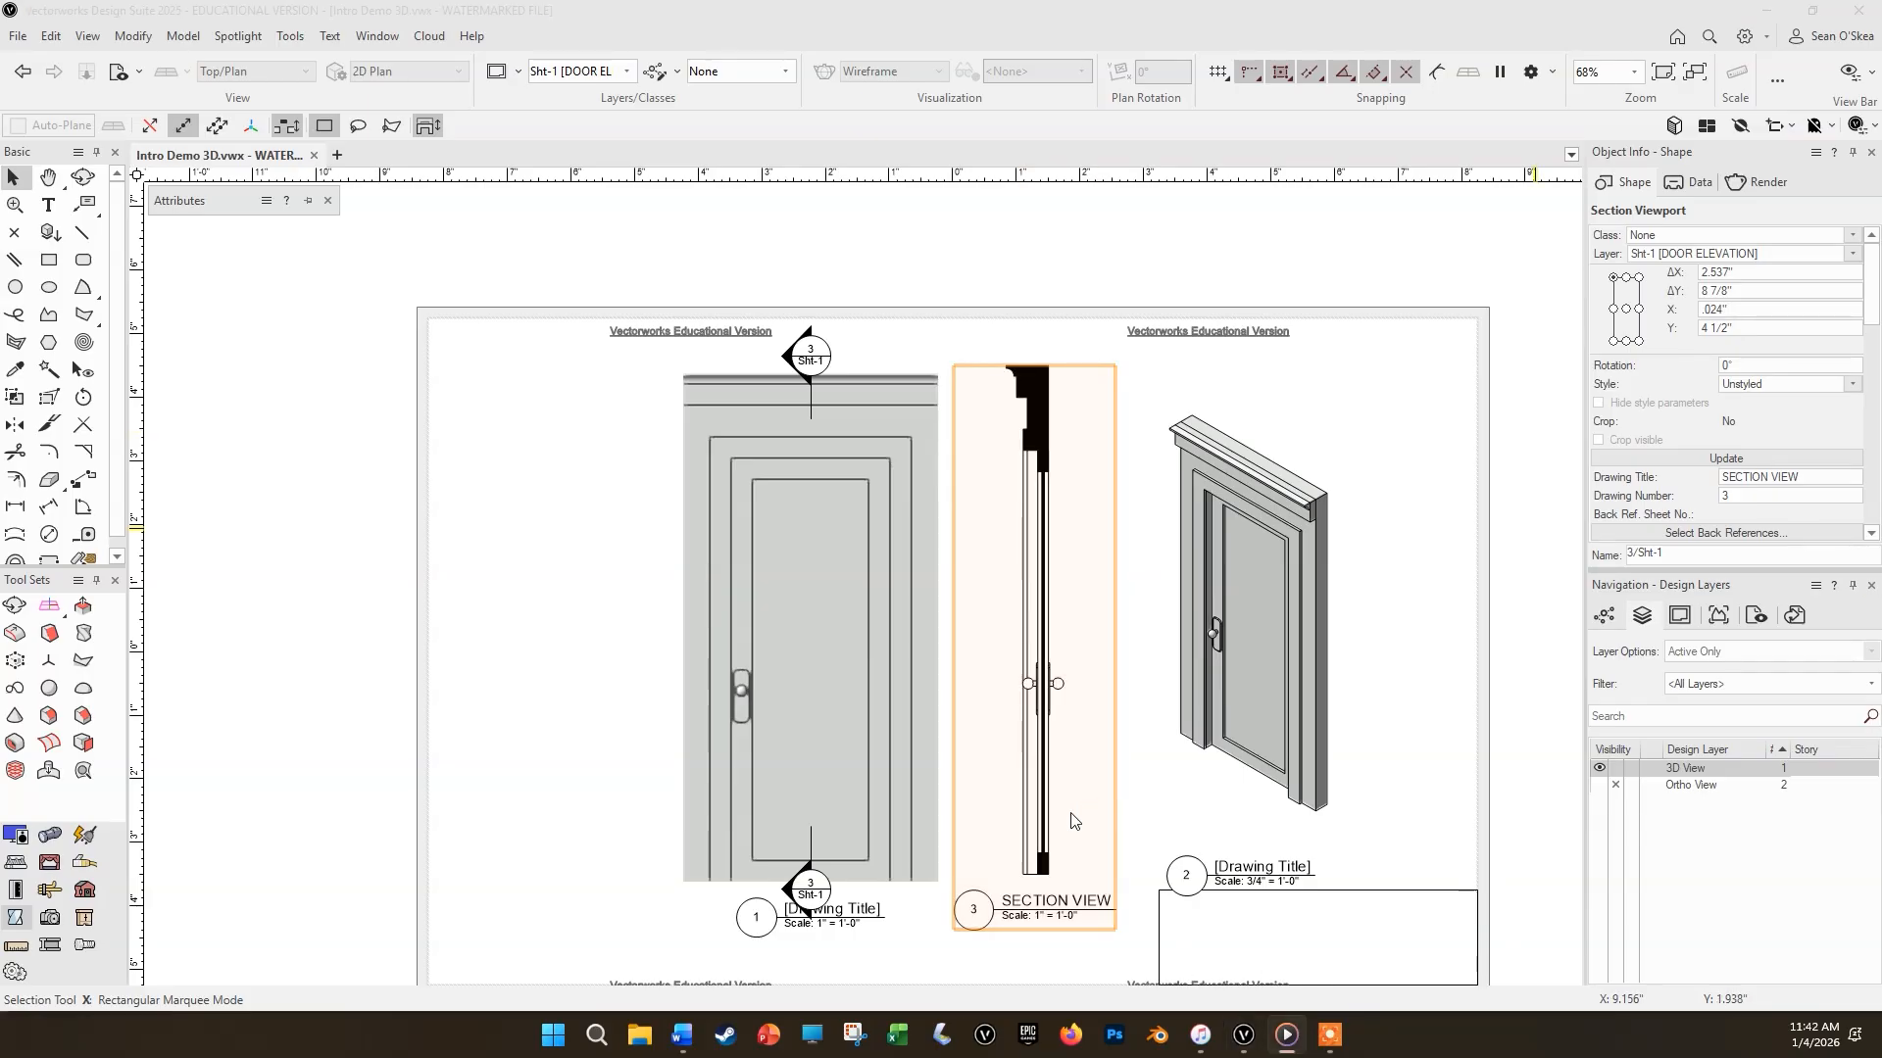
pyautogui.click(1032, 407)
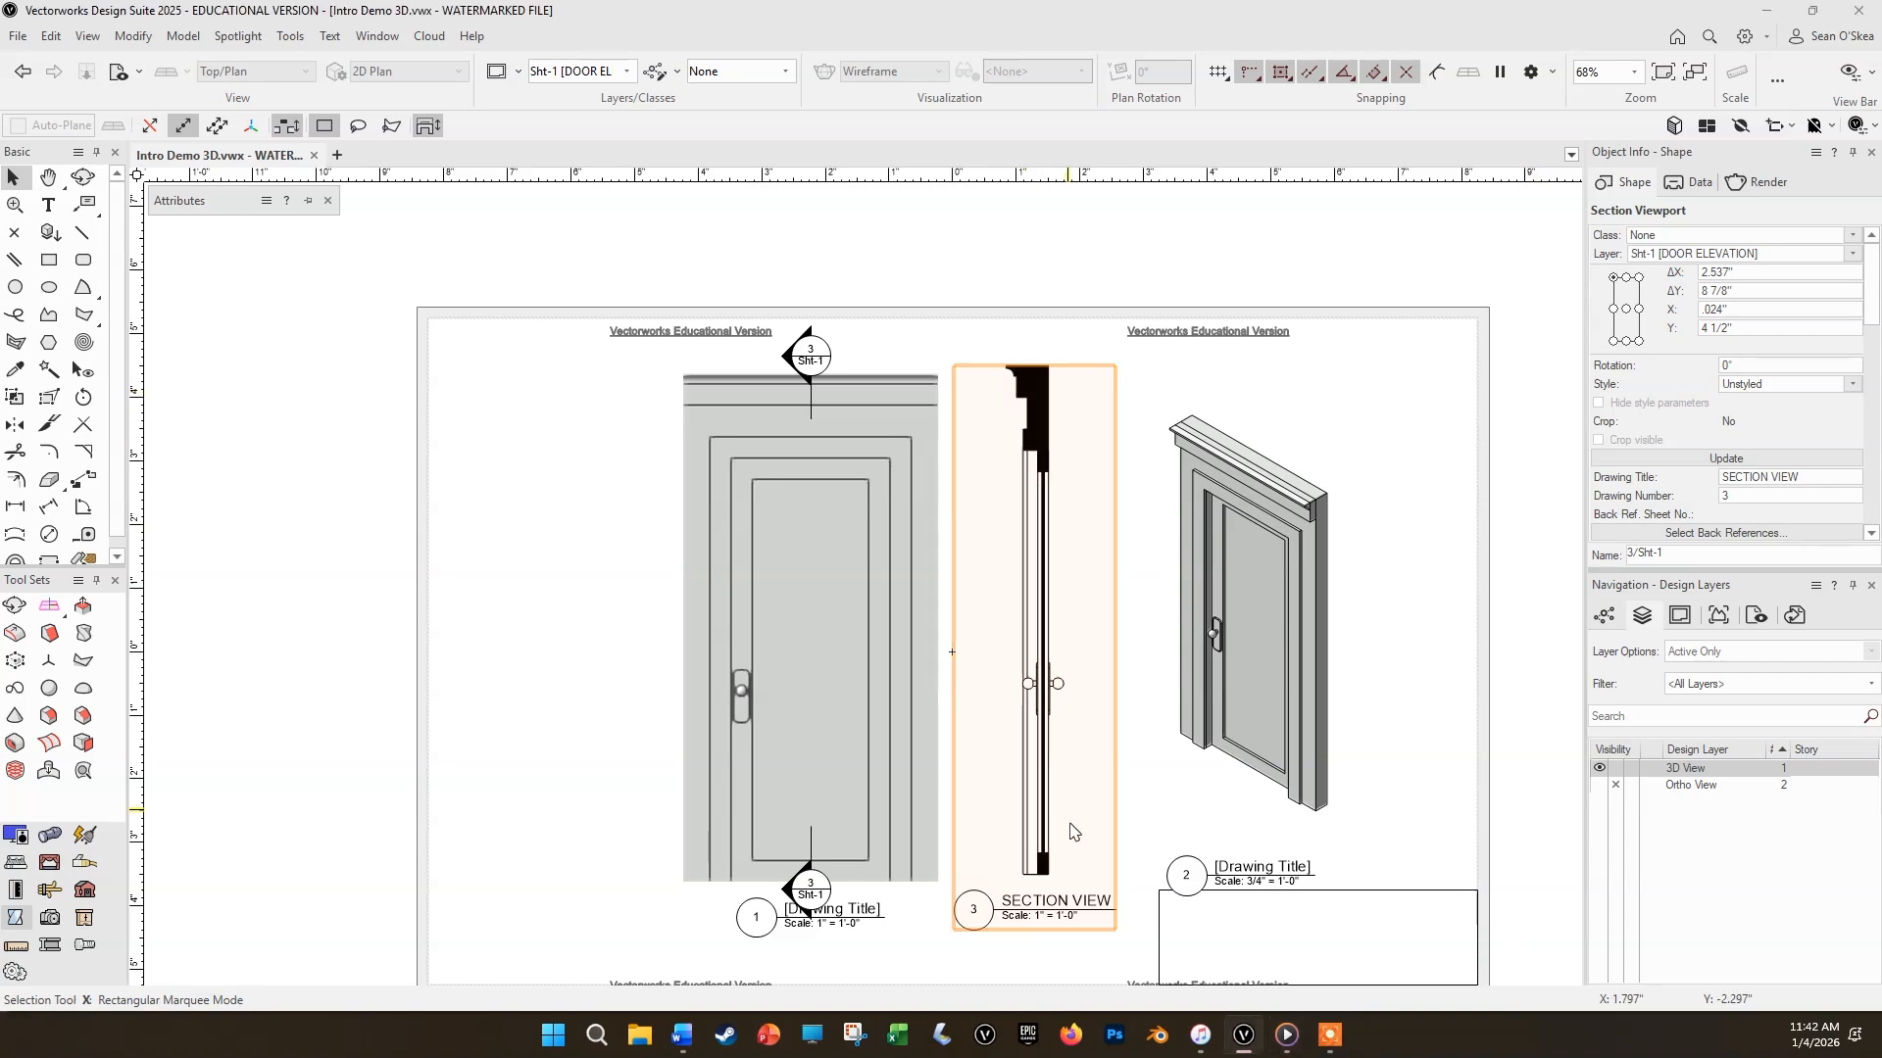
# Step: Align the section viewport's door bottom with the front view's door bottom, and shift it horizontally back between the front and isometric views
pyautogui.moveTo(1069, 834); pyautogui.dragTo(1062, 848, button='middle')
pyautogui.scroll(3, 1035, 875)
pyautogui.scroll(-5, 1028, 846)
pyautogui.scroll(5, 836, 799)
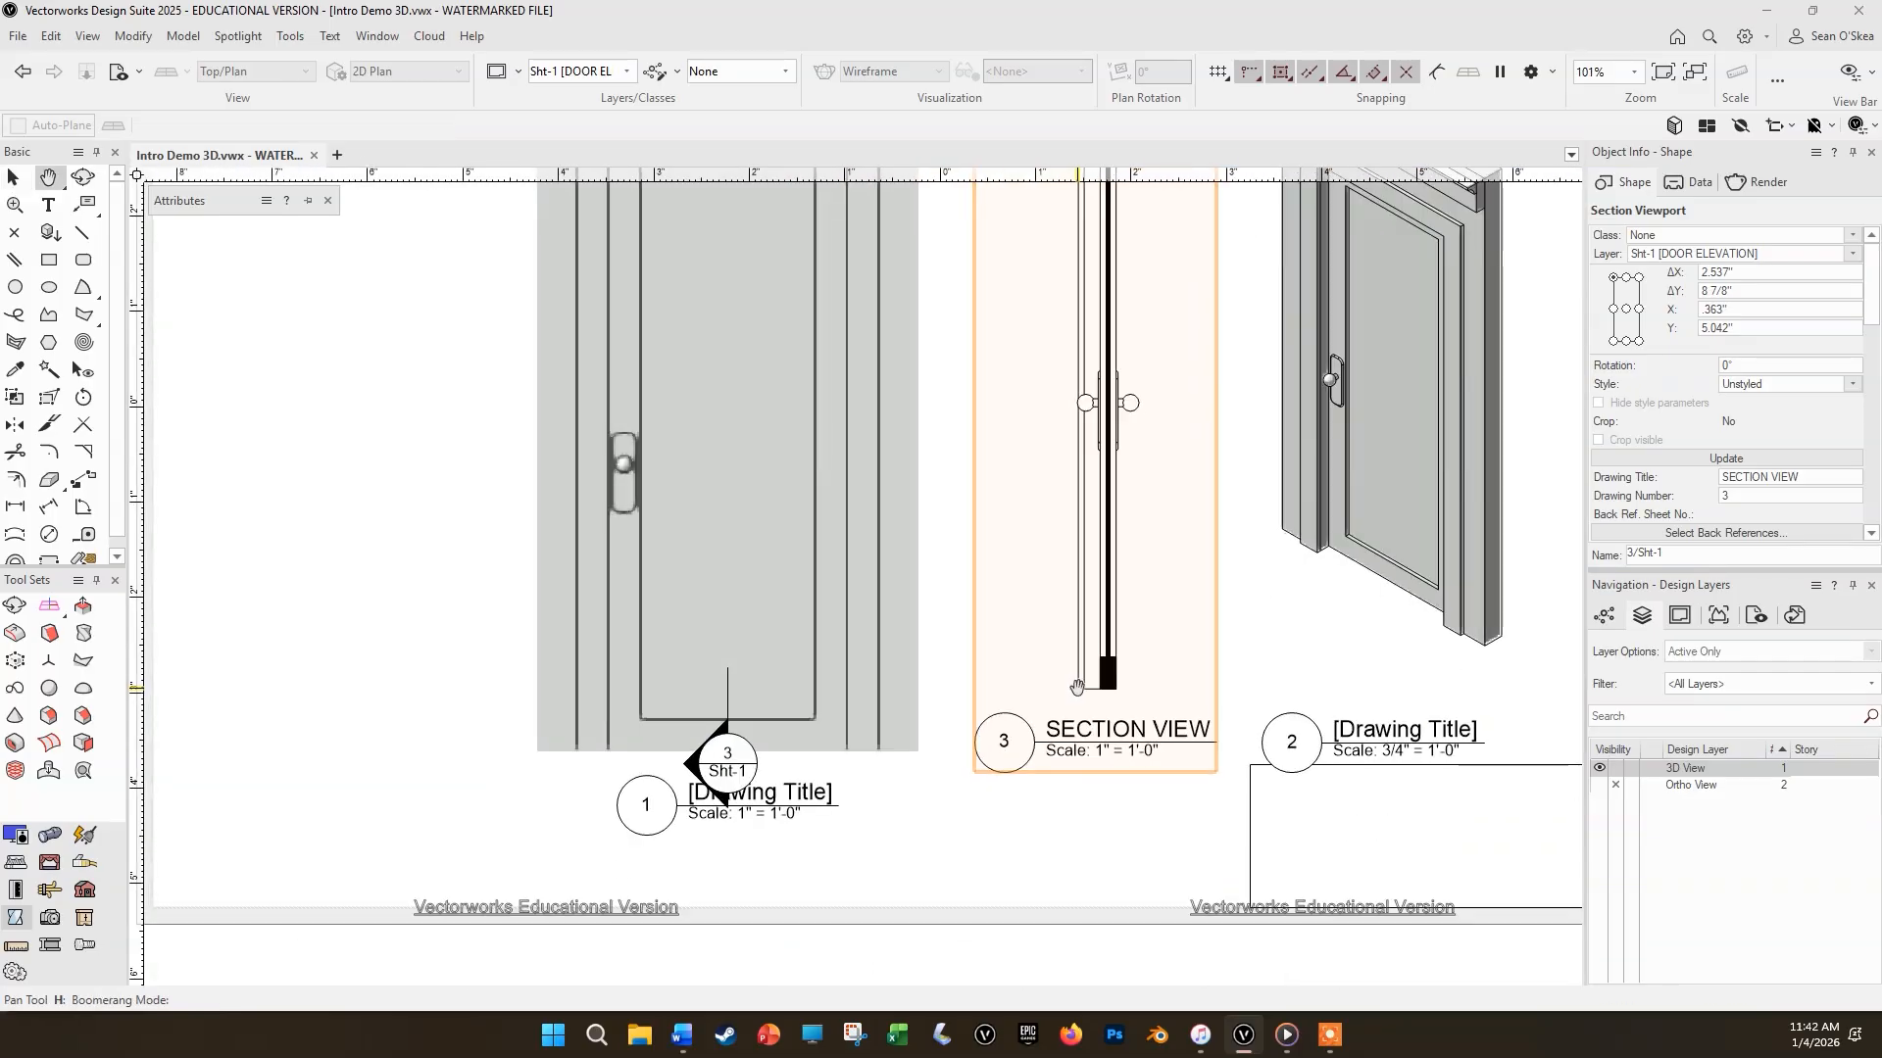
pyautogui.moveTo(836, 800); pyautogui.dragTo(718, 831)
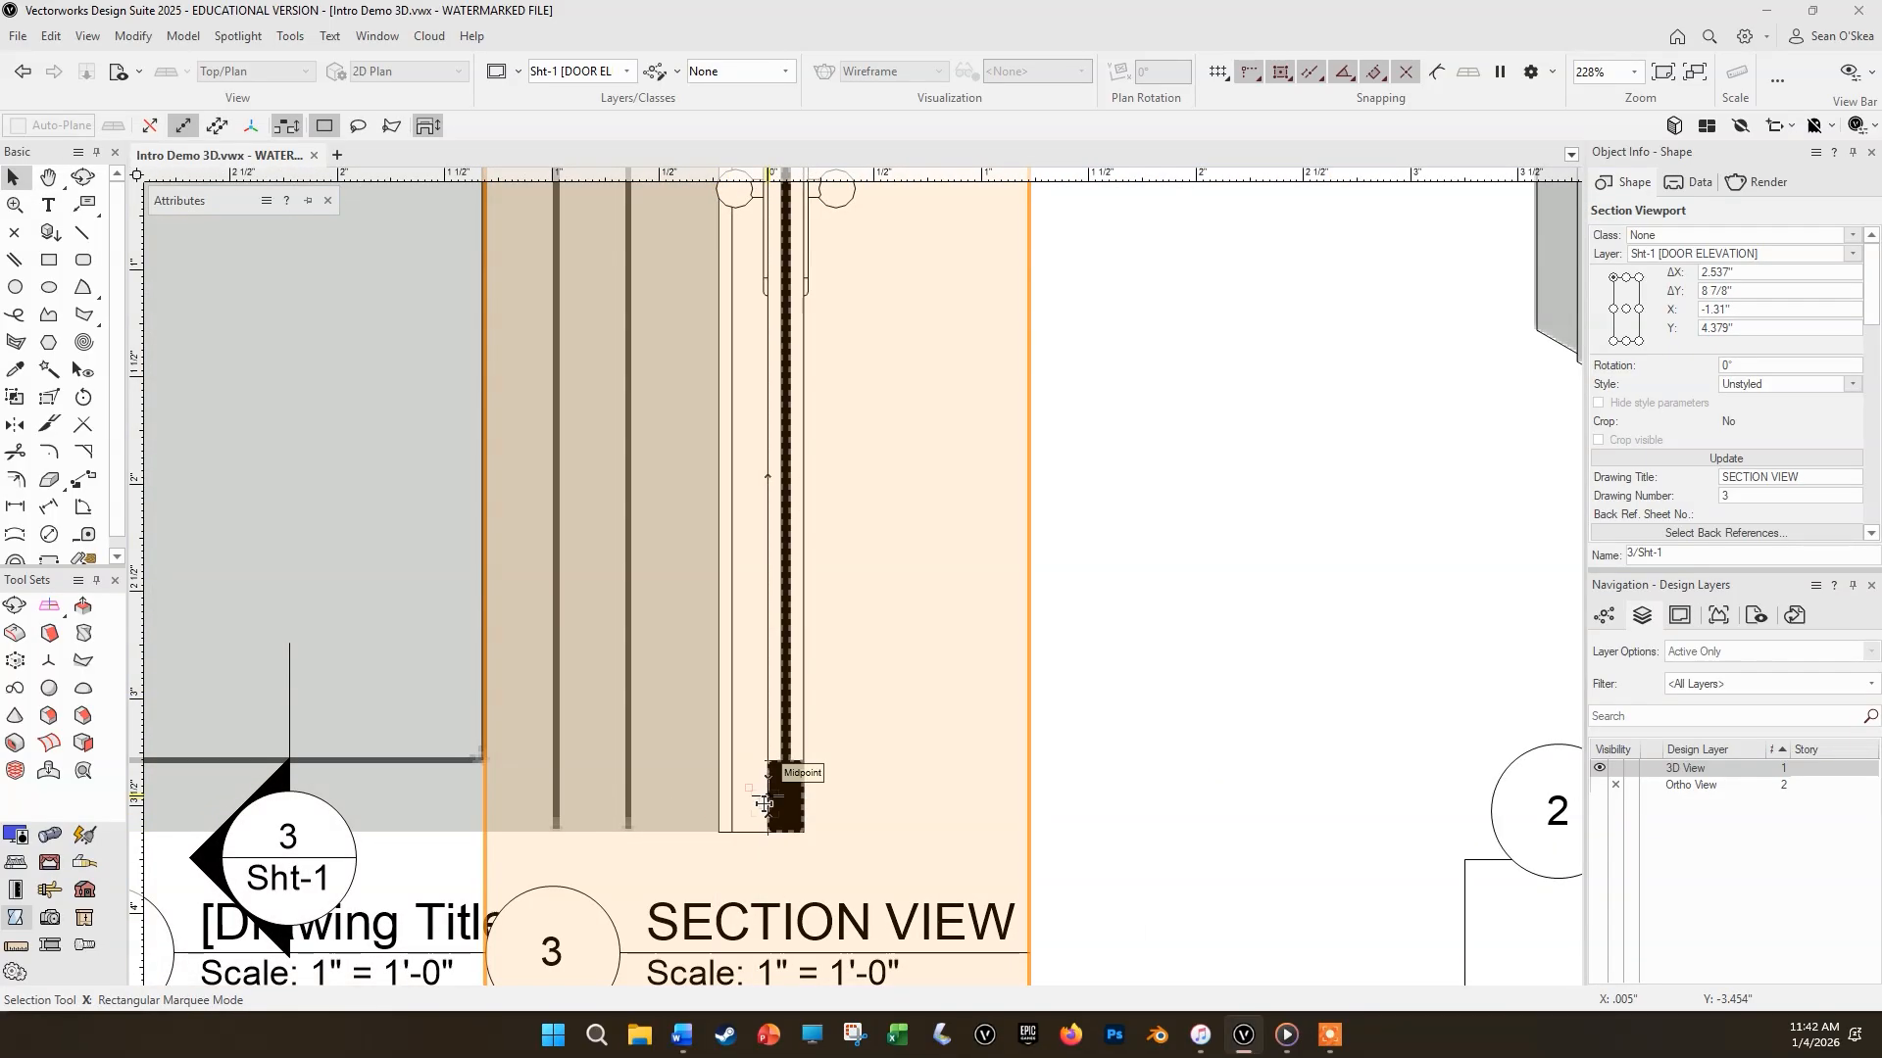
pyautogui.moveTo(802, 742); pyautogui.dragTo(1129, 751)
pyautogui.scroll(-3, 1129, 755)
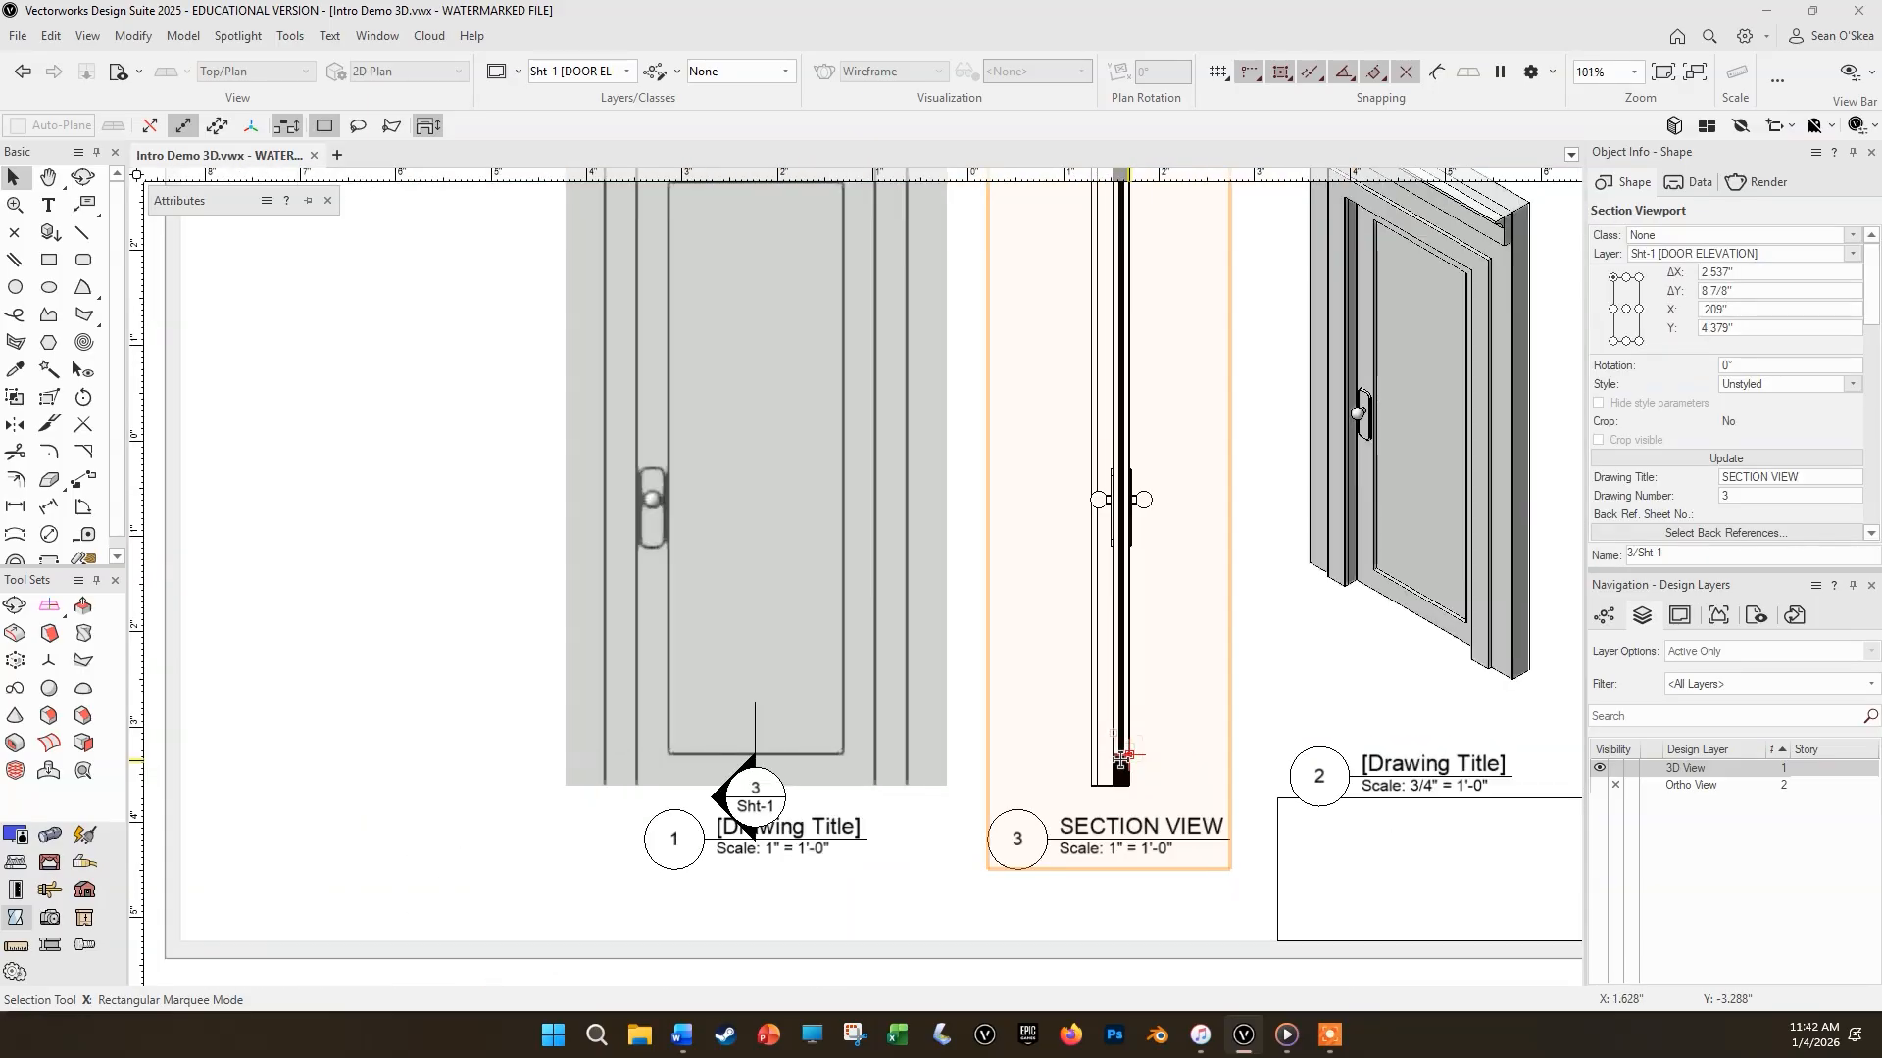
# Step: Shift the front-view and section viewports horizontally toward the sheet's left edge, keeping them level and leaving even gaps between the views
pyautogui.scroll(-1, 1127, 882)
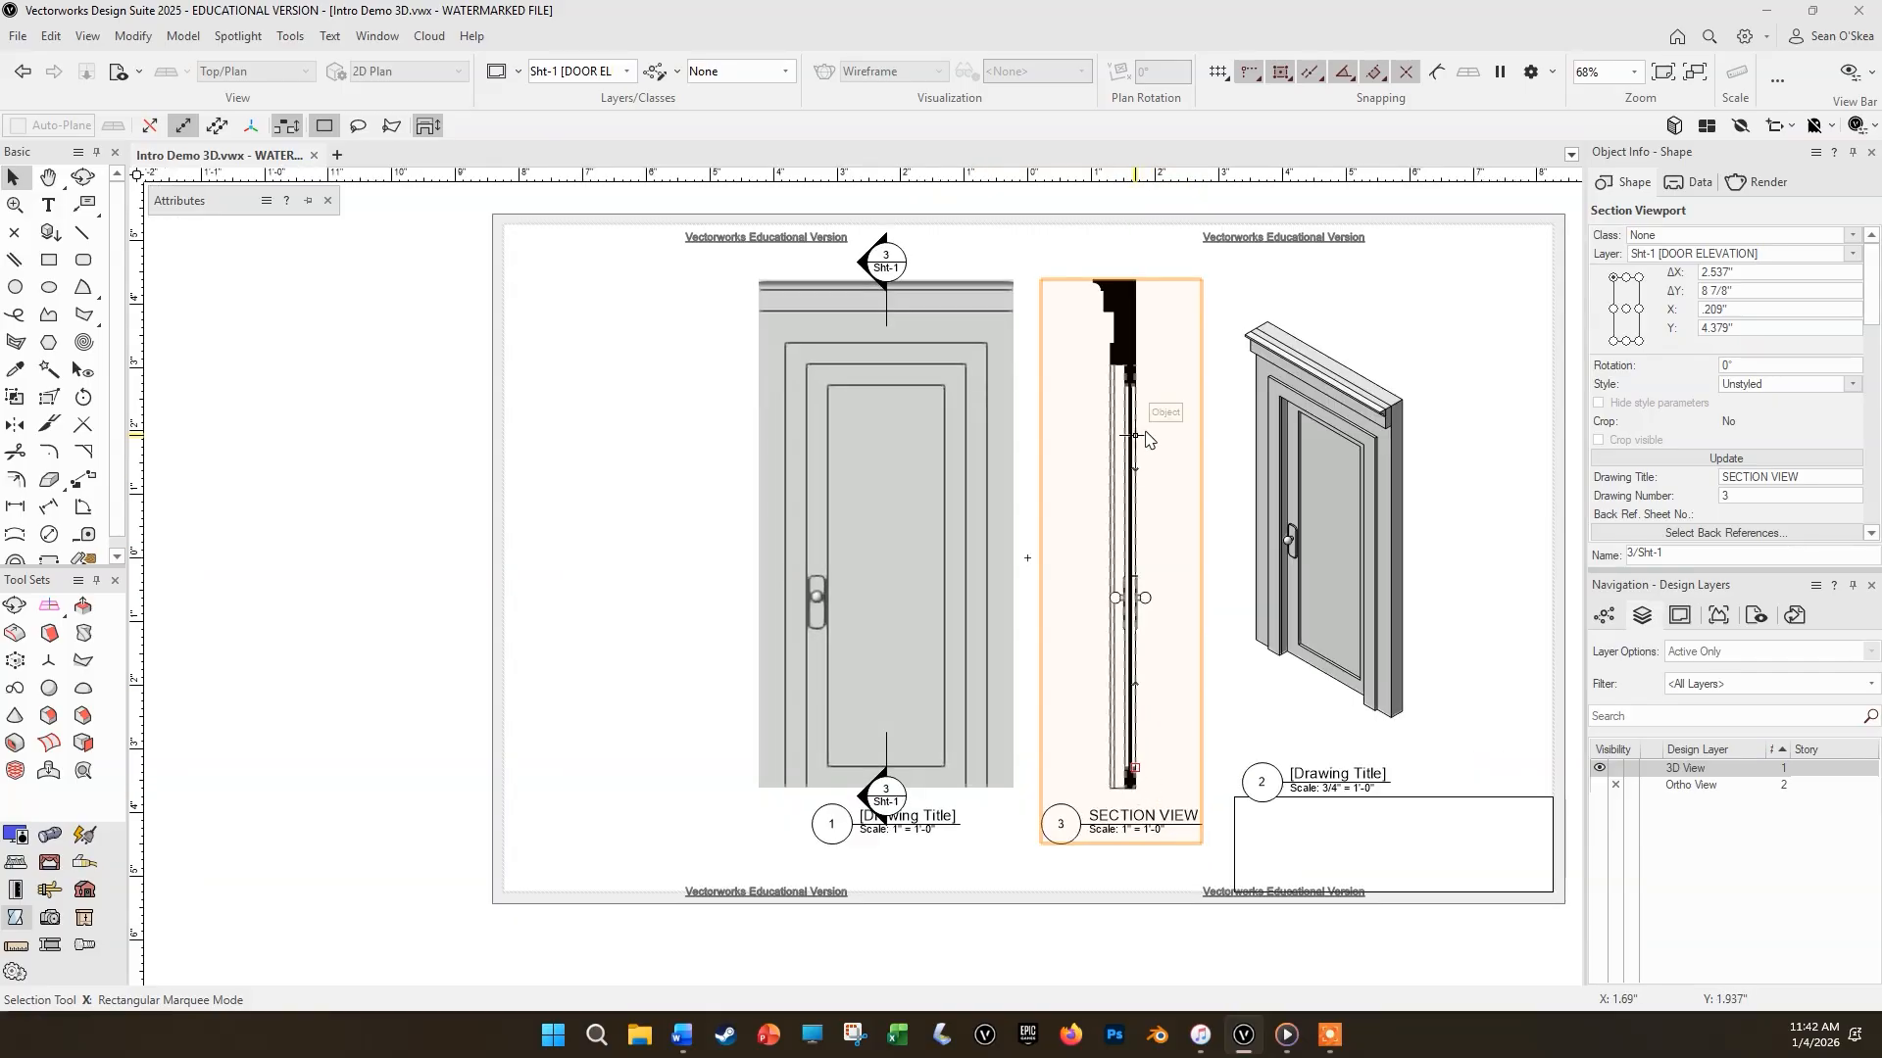
pyautogui.scroll(2, 1037, 252)
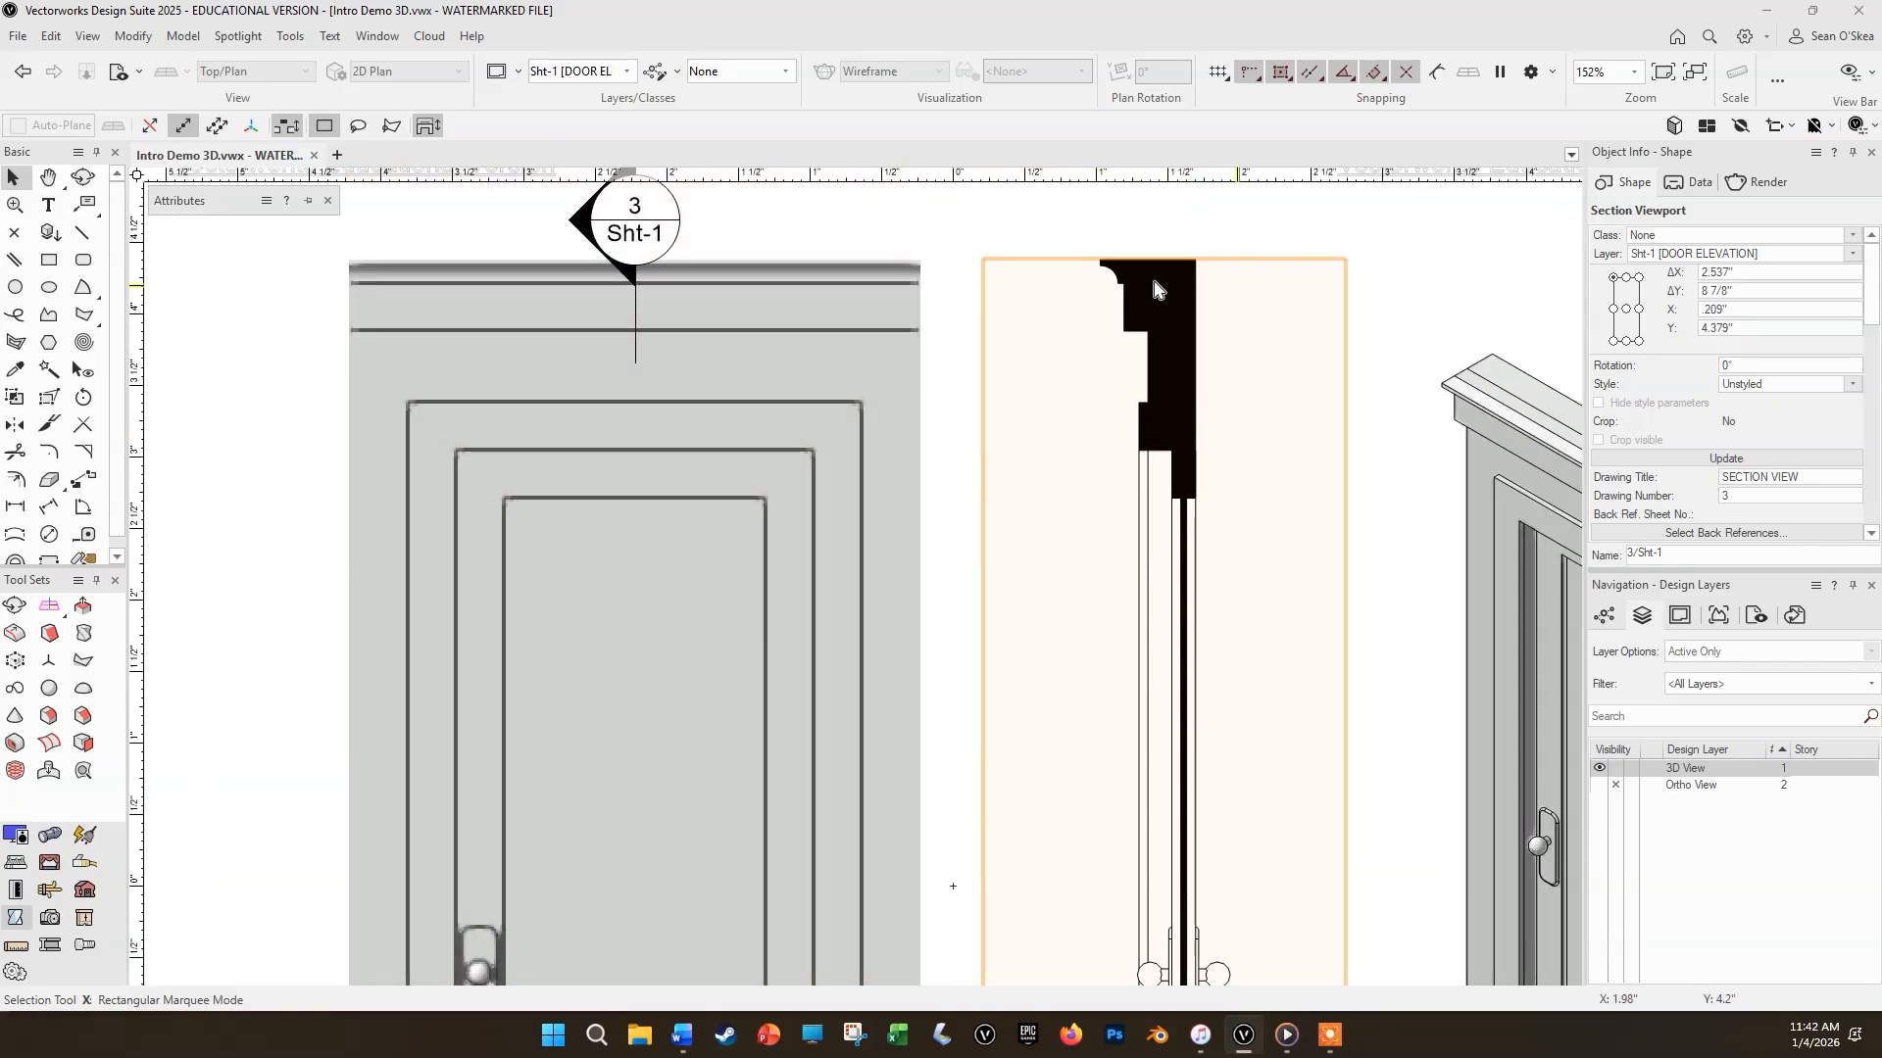
pyautogui.scroll(-1, 1024, 367)
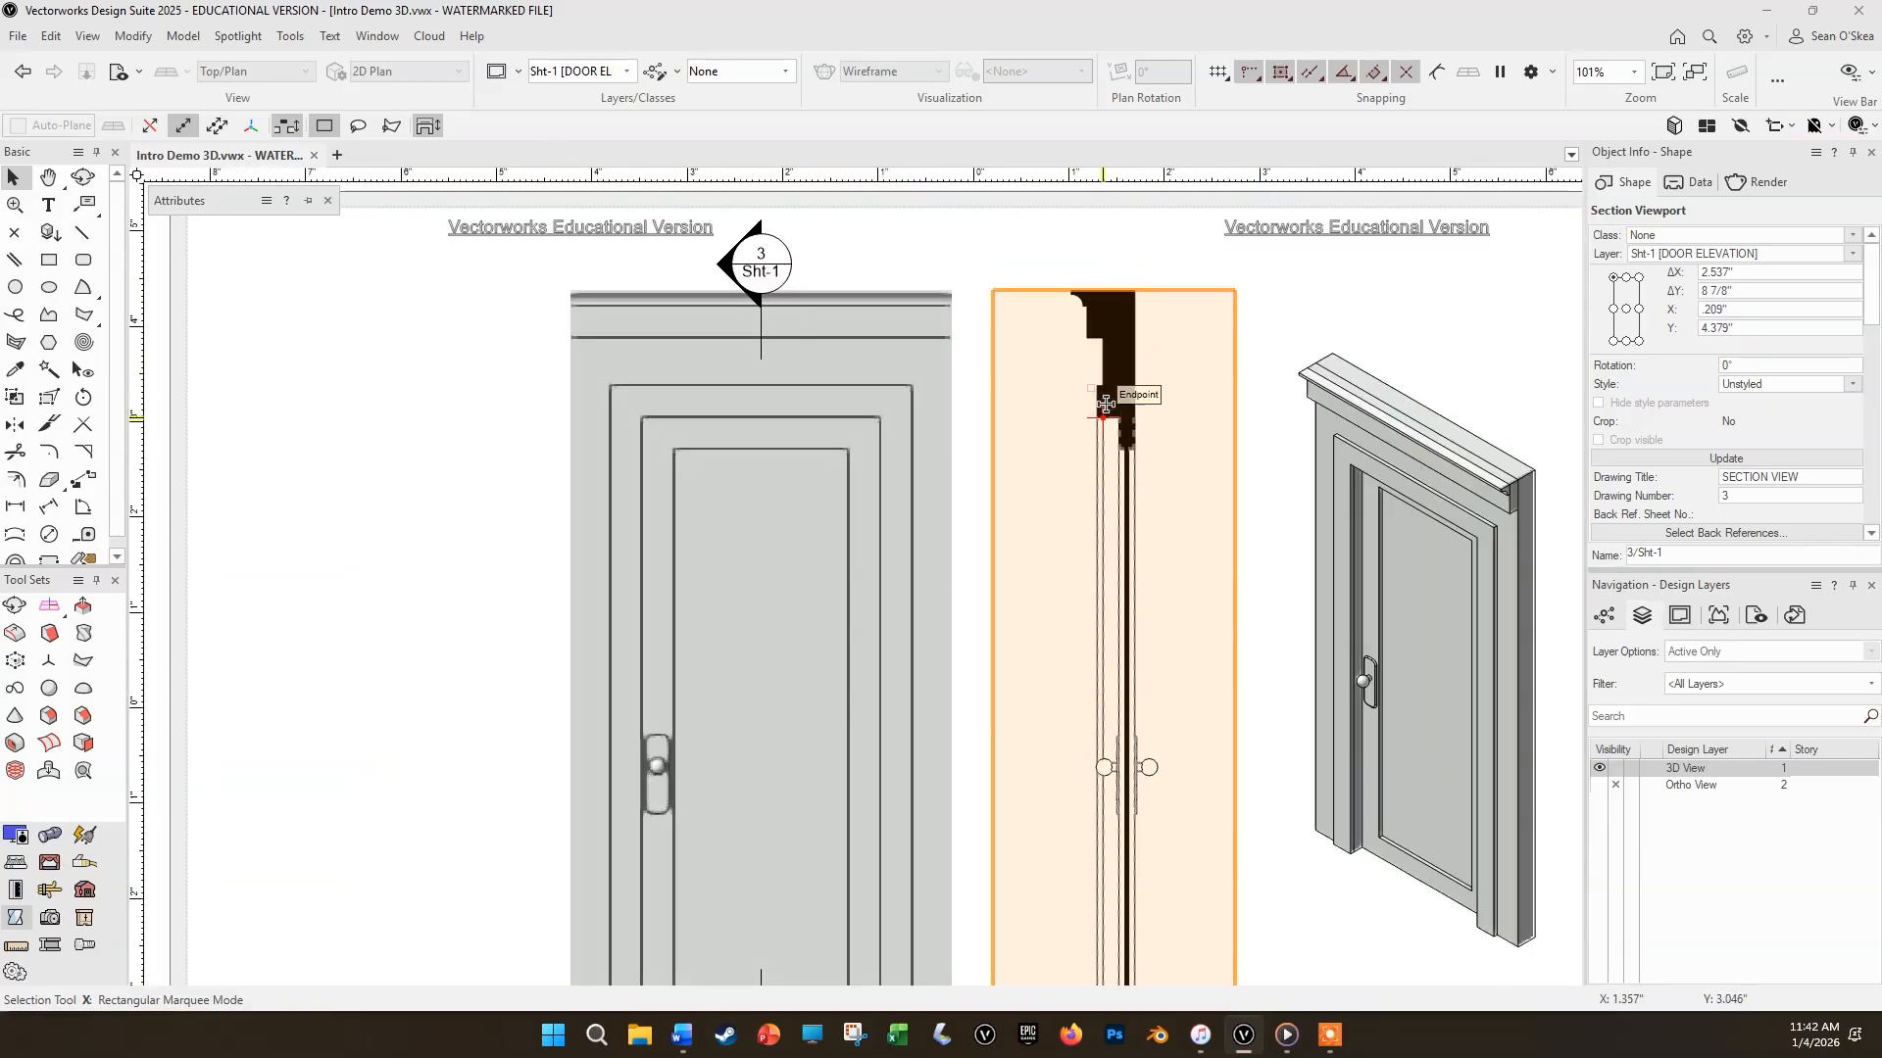
pyautogui.click(1270, 333)
pyautogui.scroll(-2, 1270, 334)
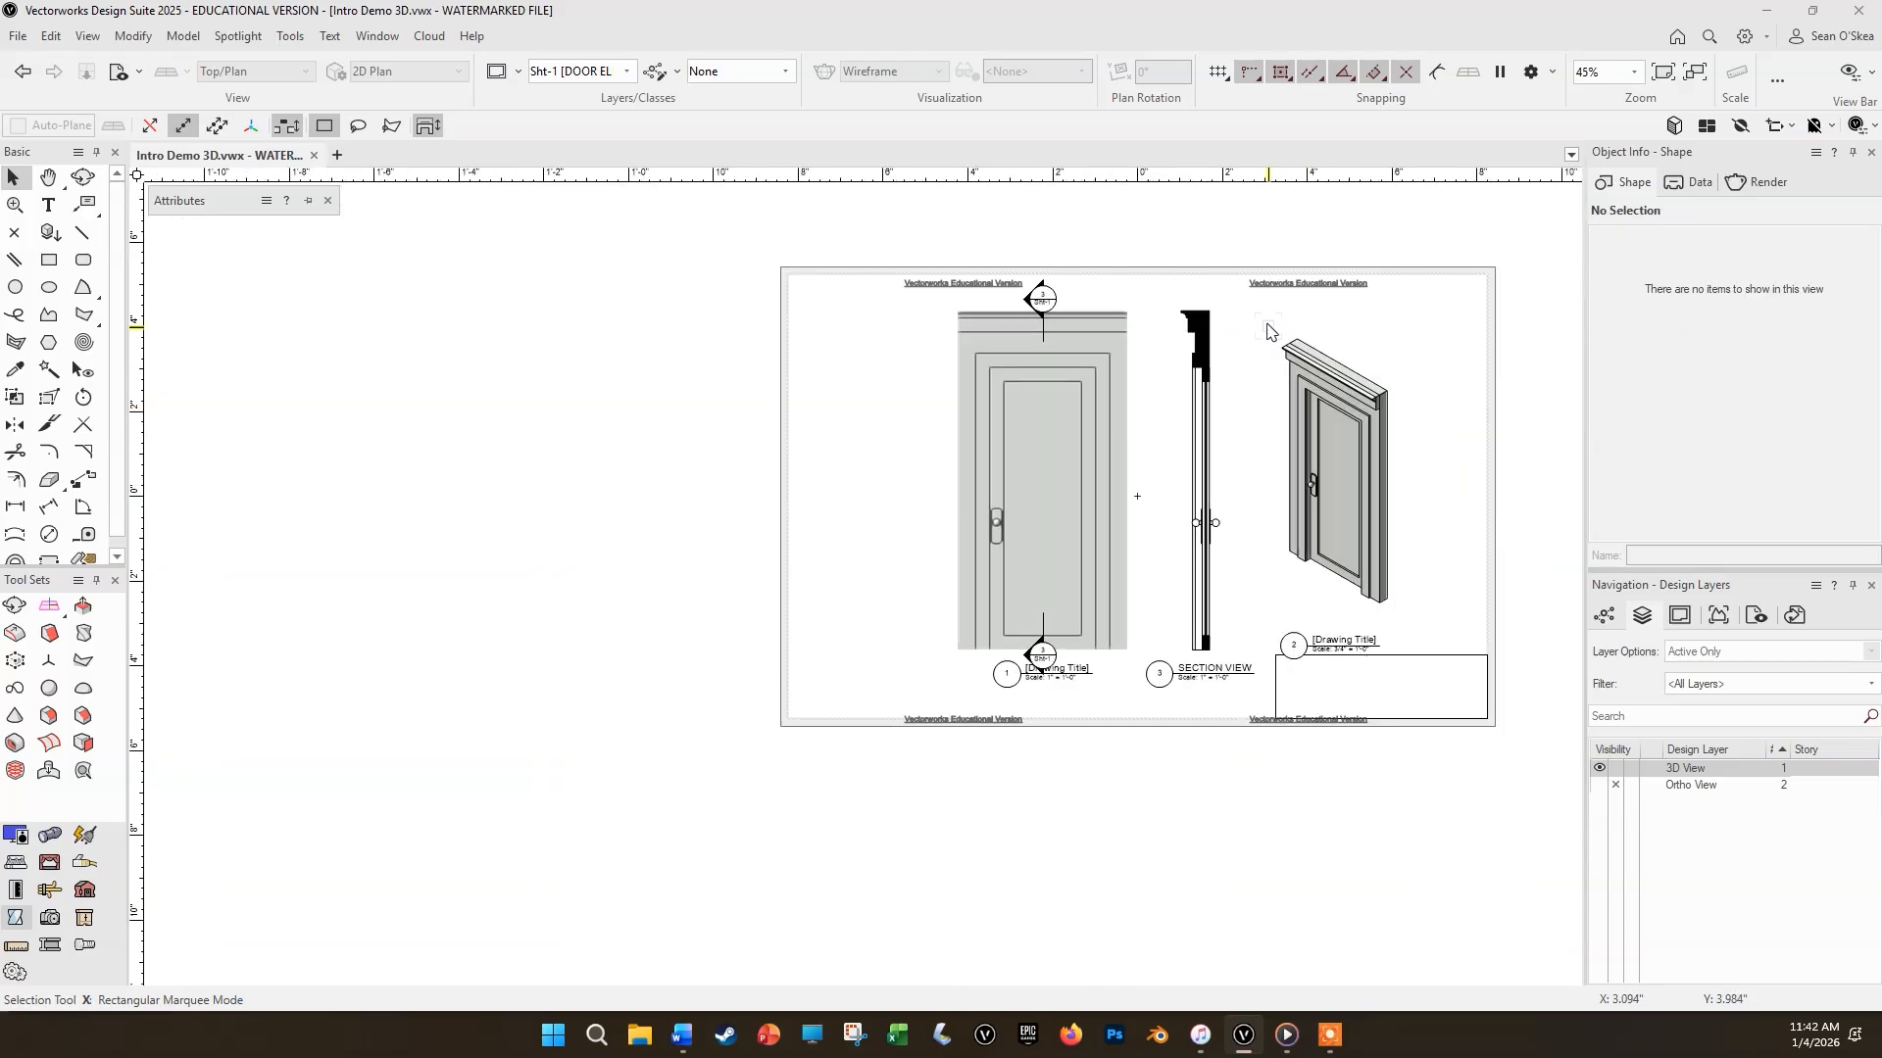
pyautogui.scroll(1, 1267, 332)
pyautogui.moveTo(1185, 296); pyautogui.dragTo(1127, 296)
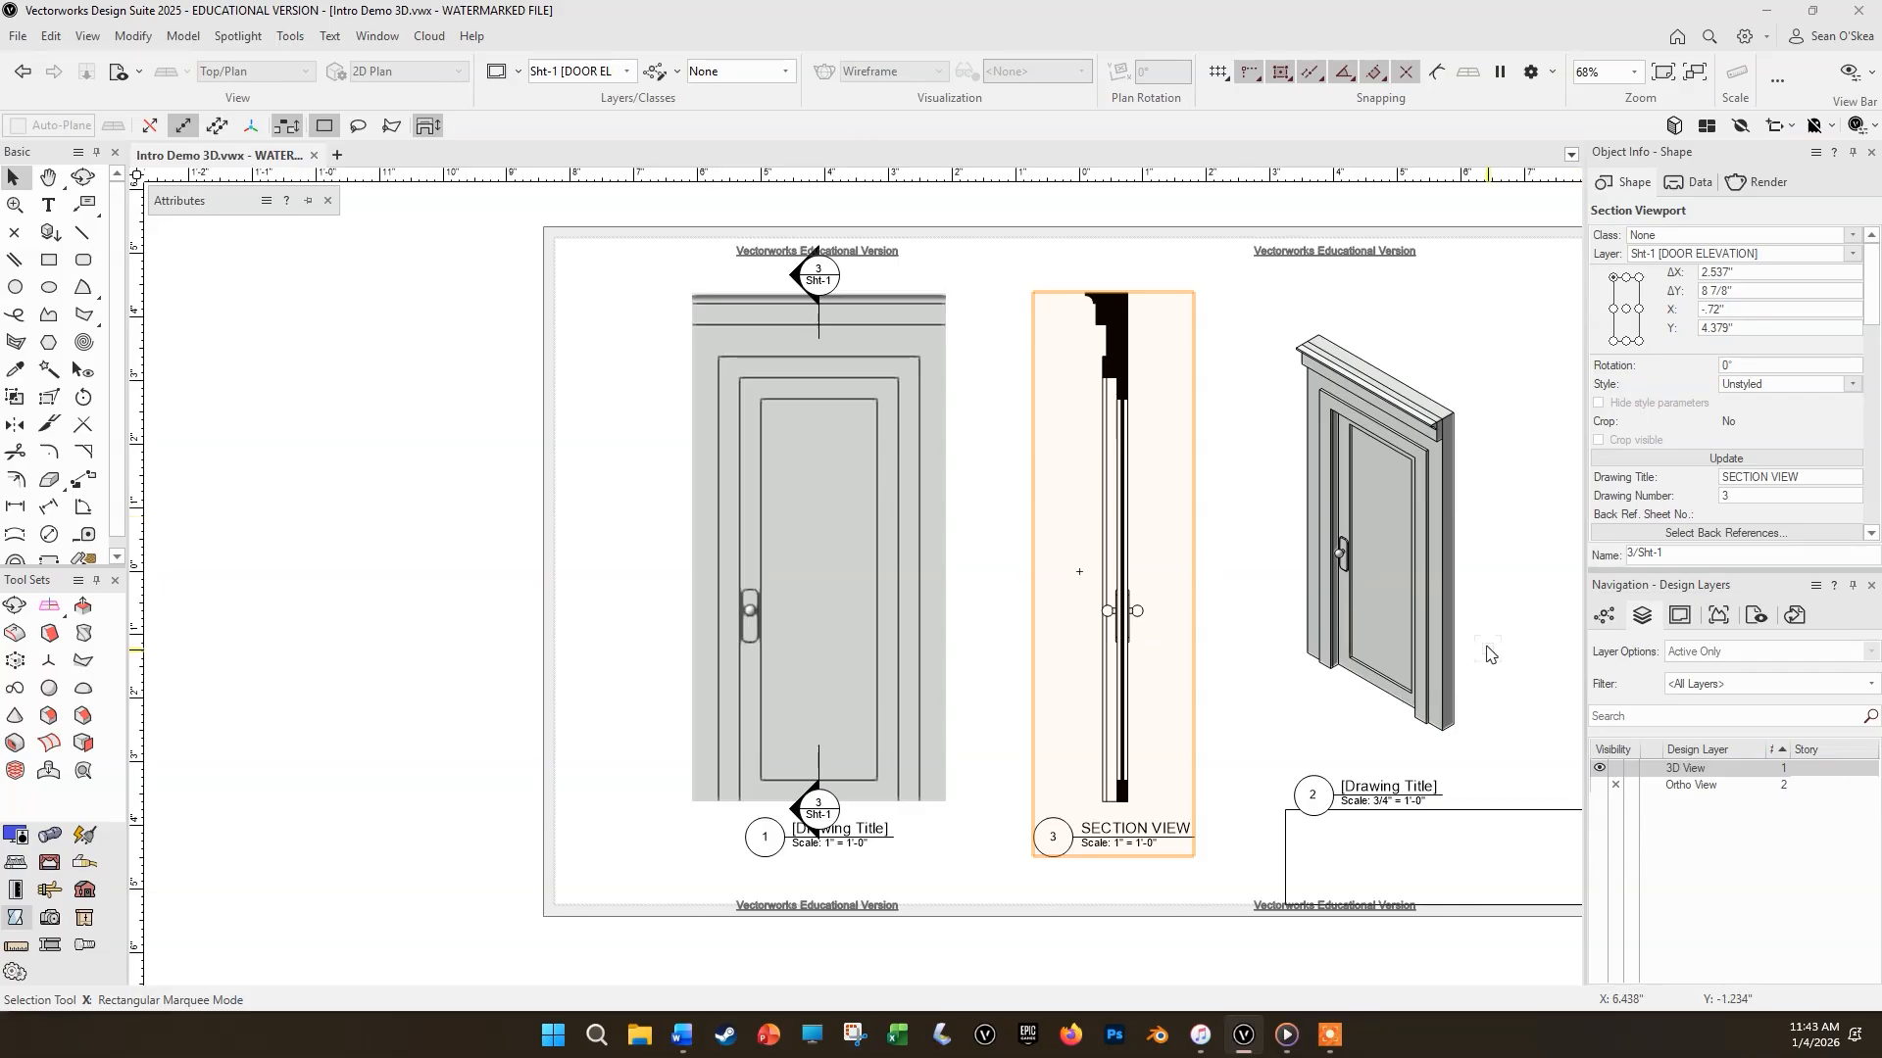
# Step: Move the isometric viewport up and slightly right, clear of the title block rectangle, with its top level with the front view's top
pyautogui.moveTo(1414, 587); pyautogui.dragTo(1428, 546)
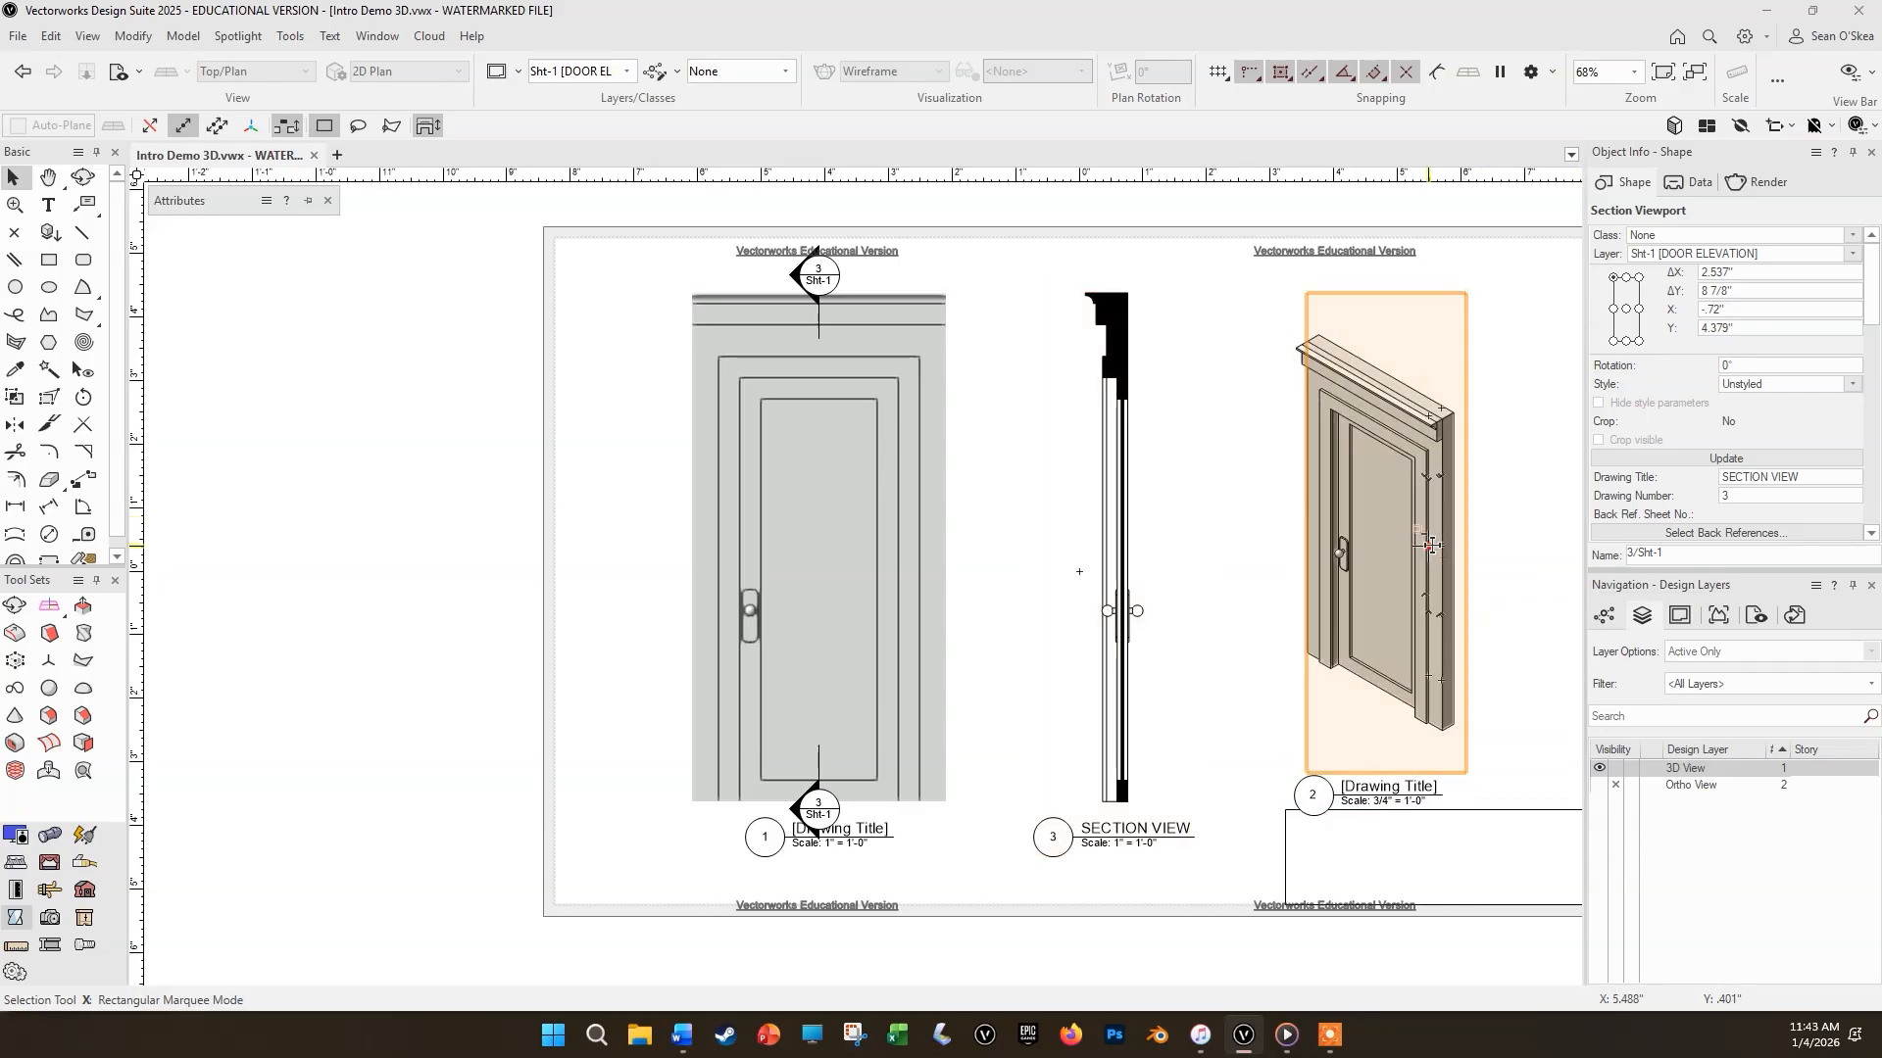
pyautogui.click(1292, 568)
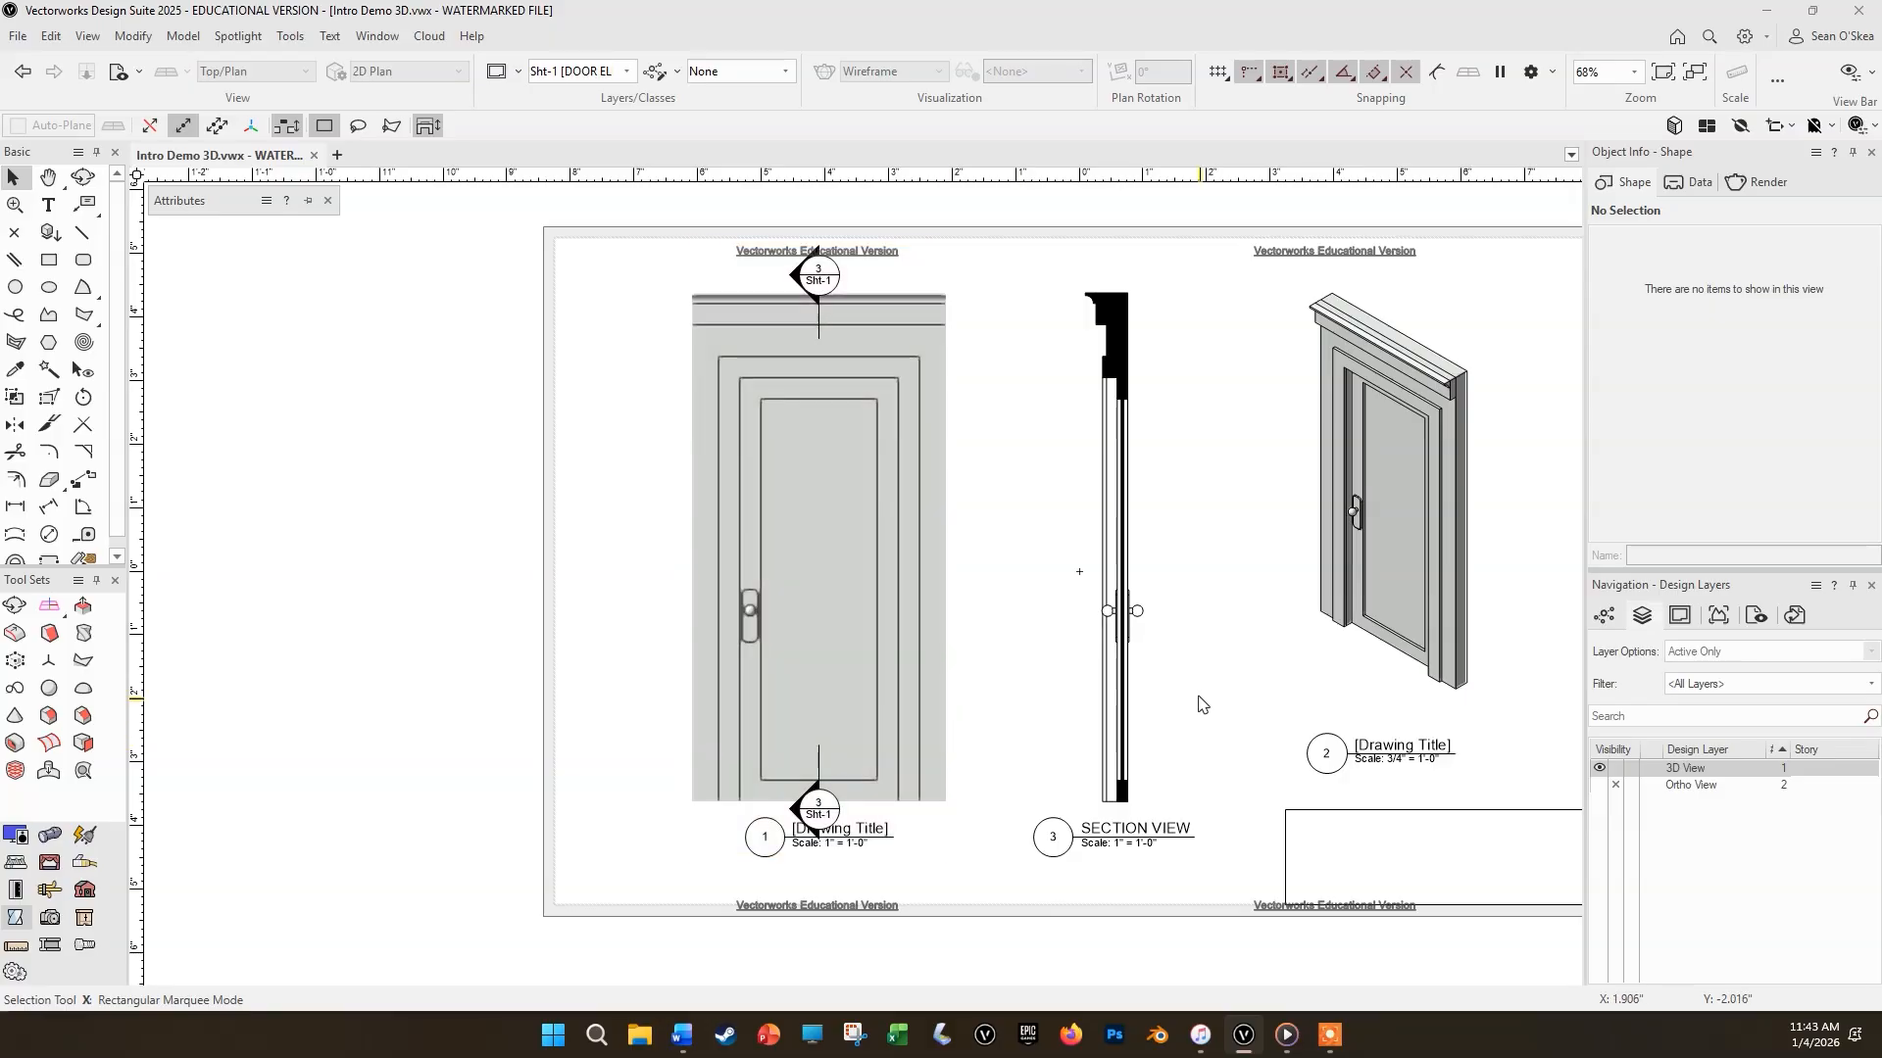
pyautogui.moveTo(1172, 689); pyautogui.dragTo(950, 689, button='middle')
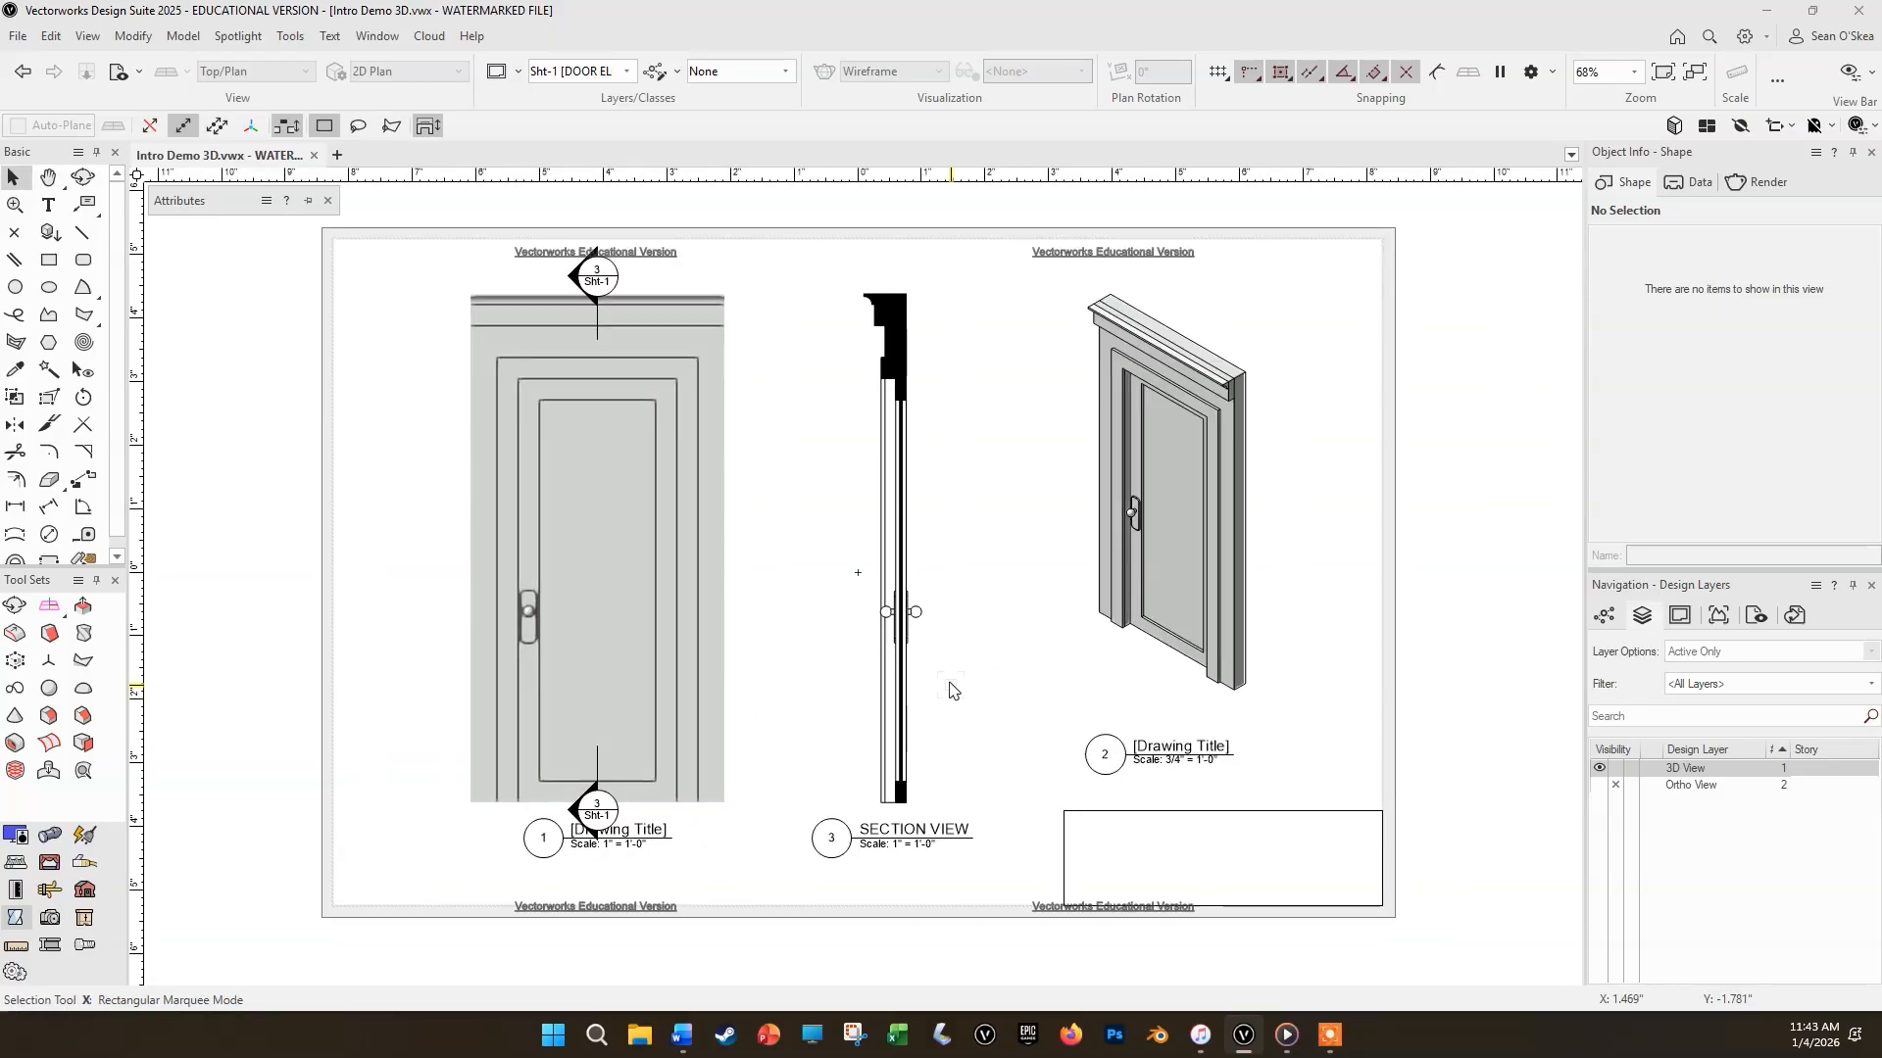